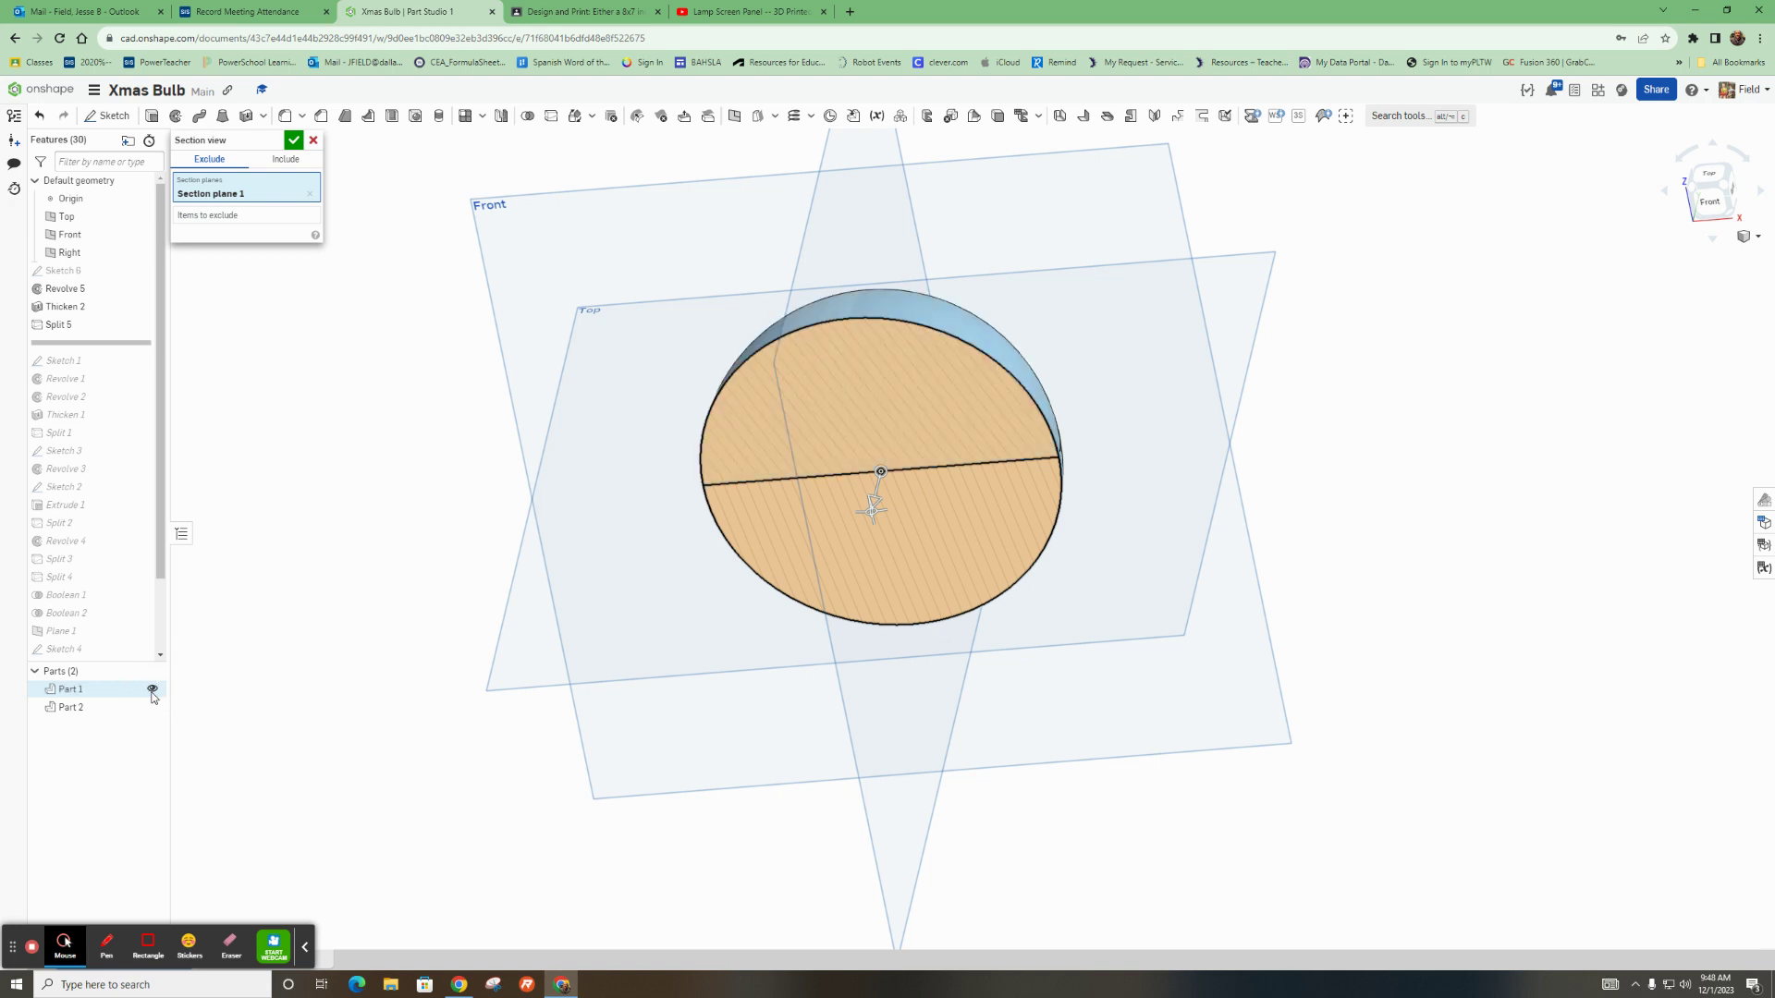
Toggle Part 1's visibility in the section view to inspect the split sphere's two solid halves
left_click(152, 689)
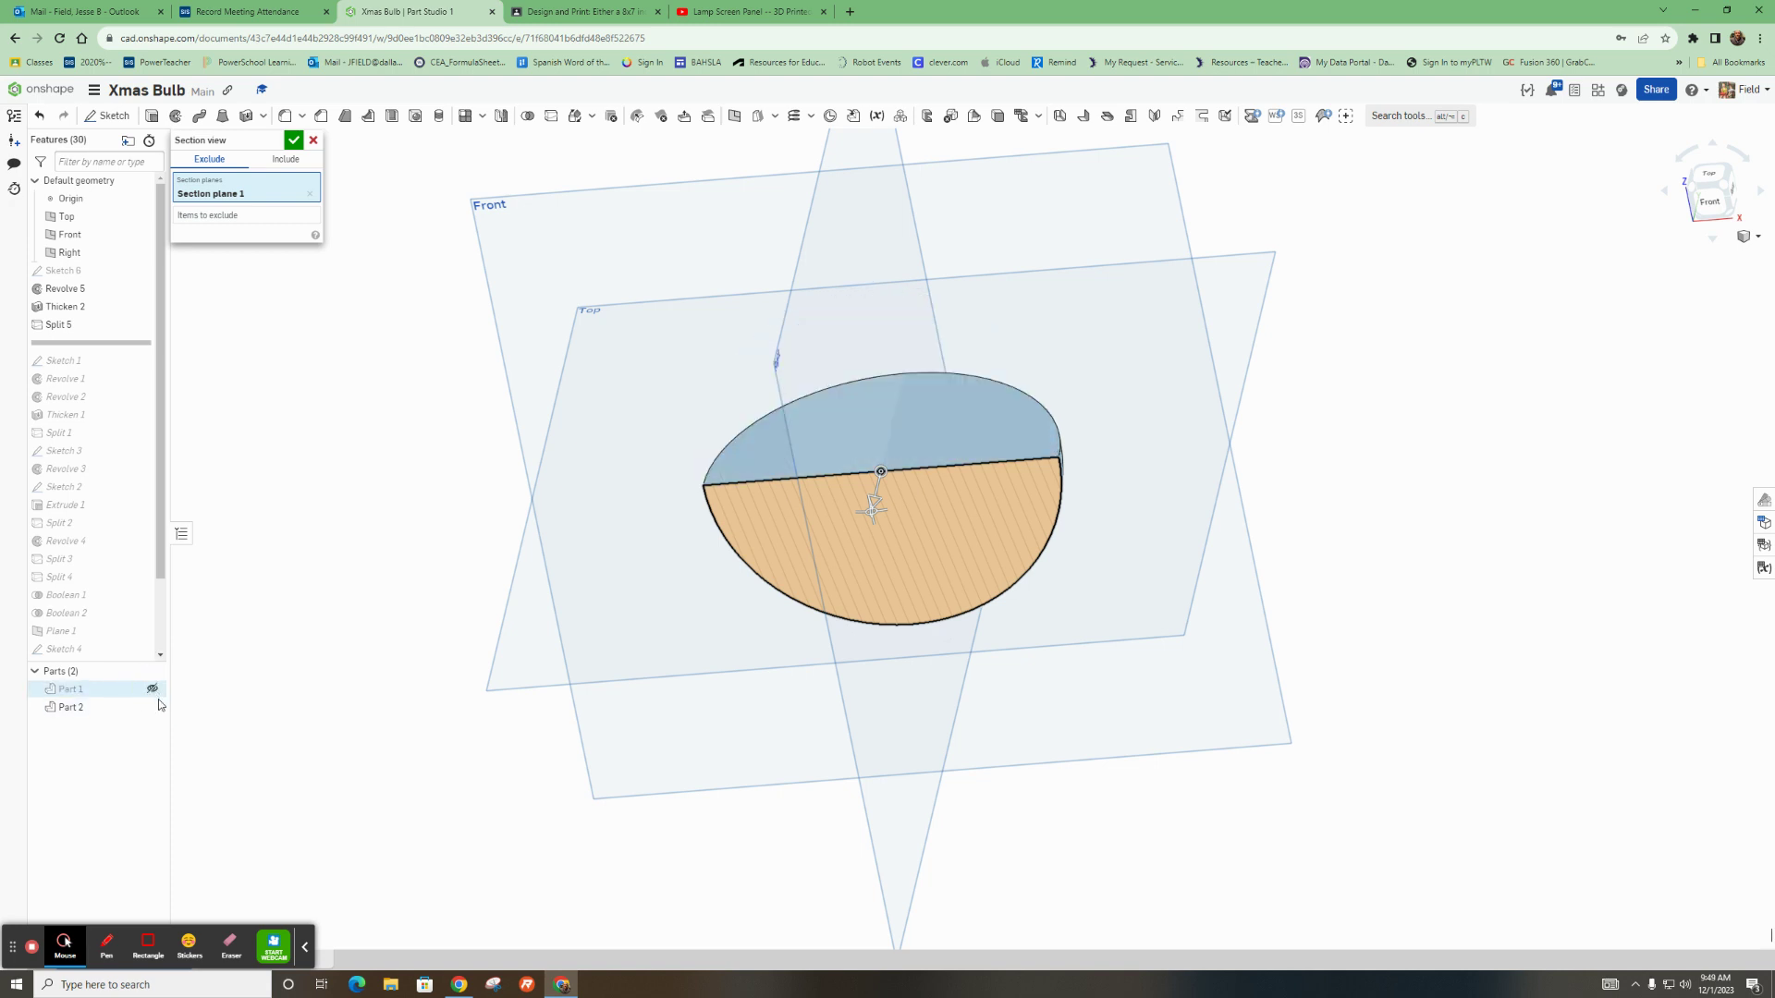
left_click(152, 689)
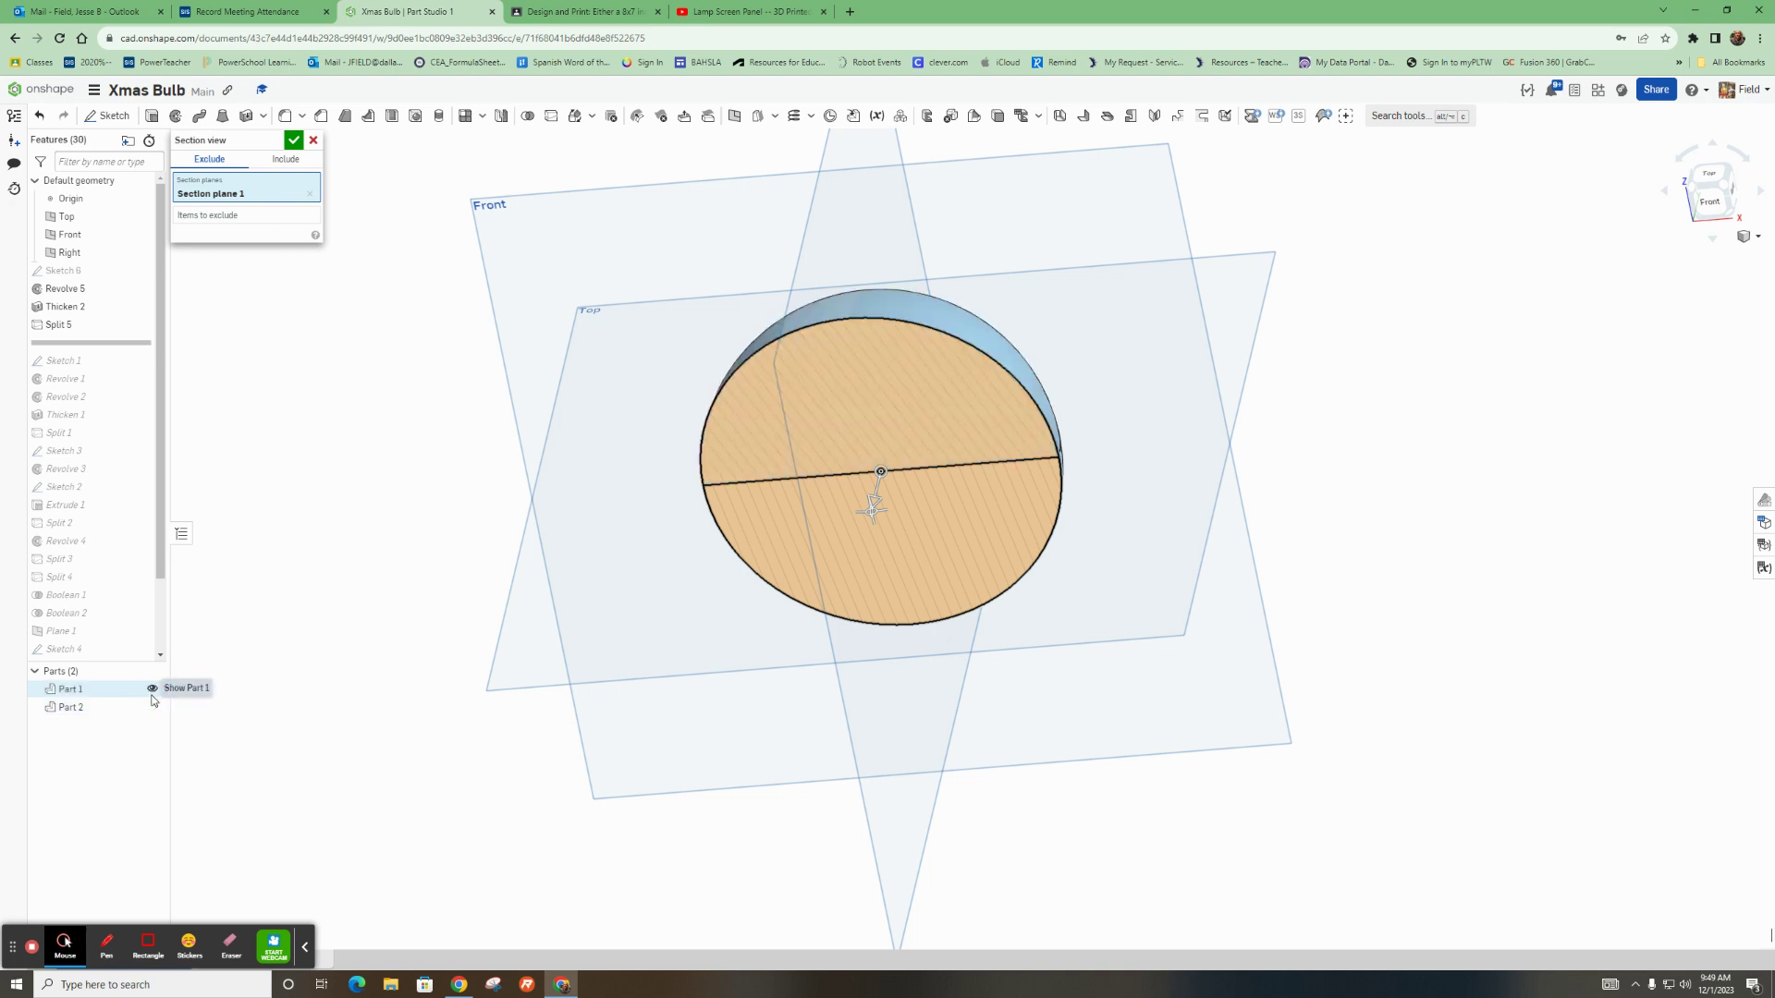
left_click(294, 143)
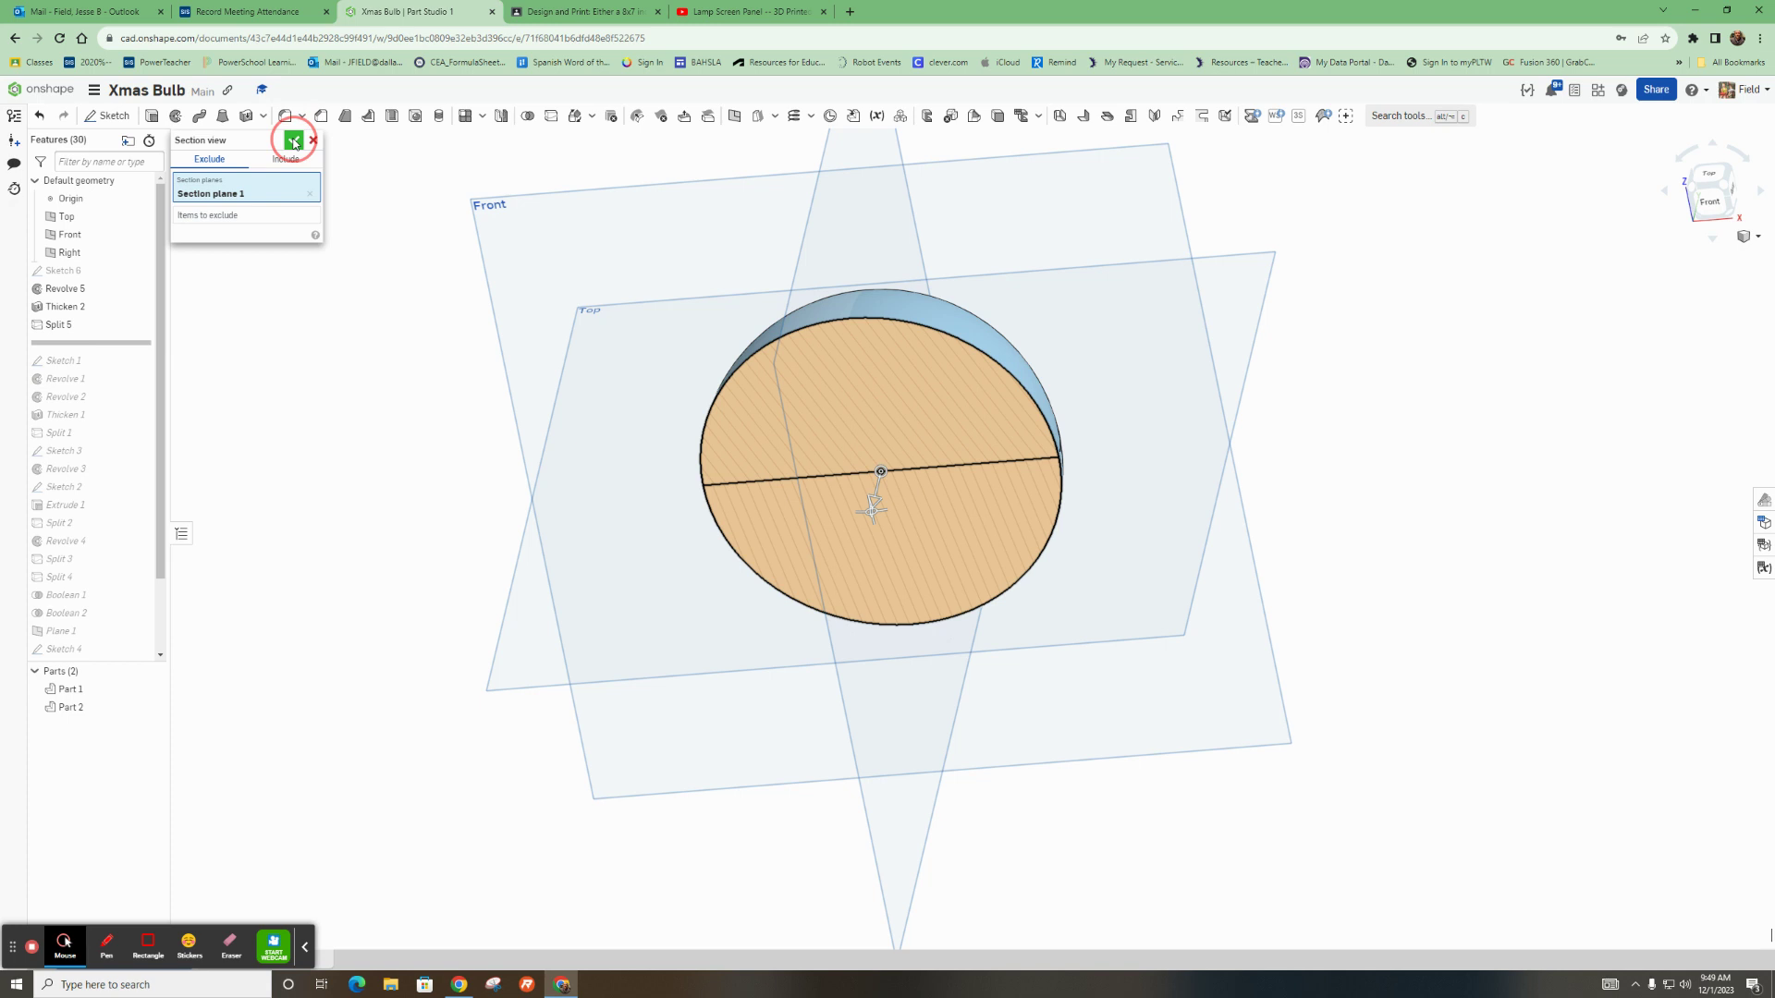
Edit the Thicken 2 feature so that it creates a new part instead of adding to Part 1
double_click(55, 308)
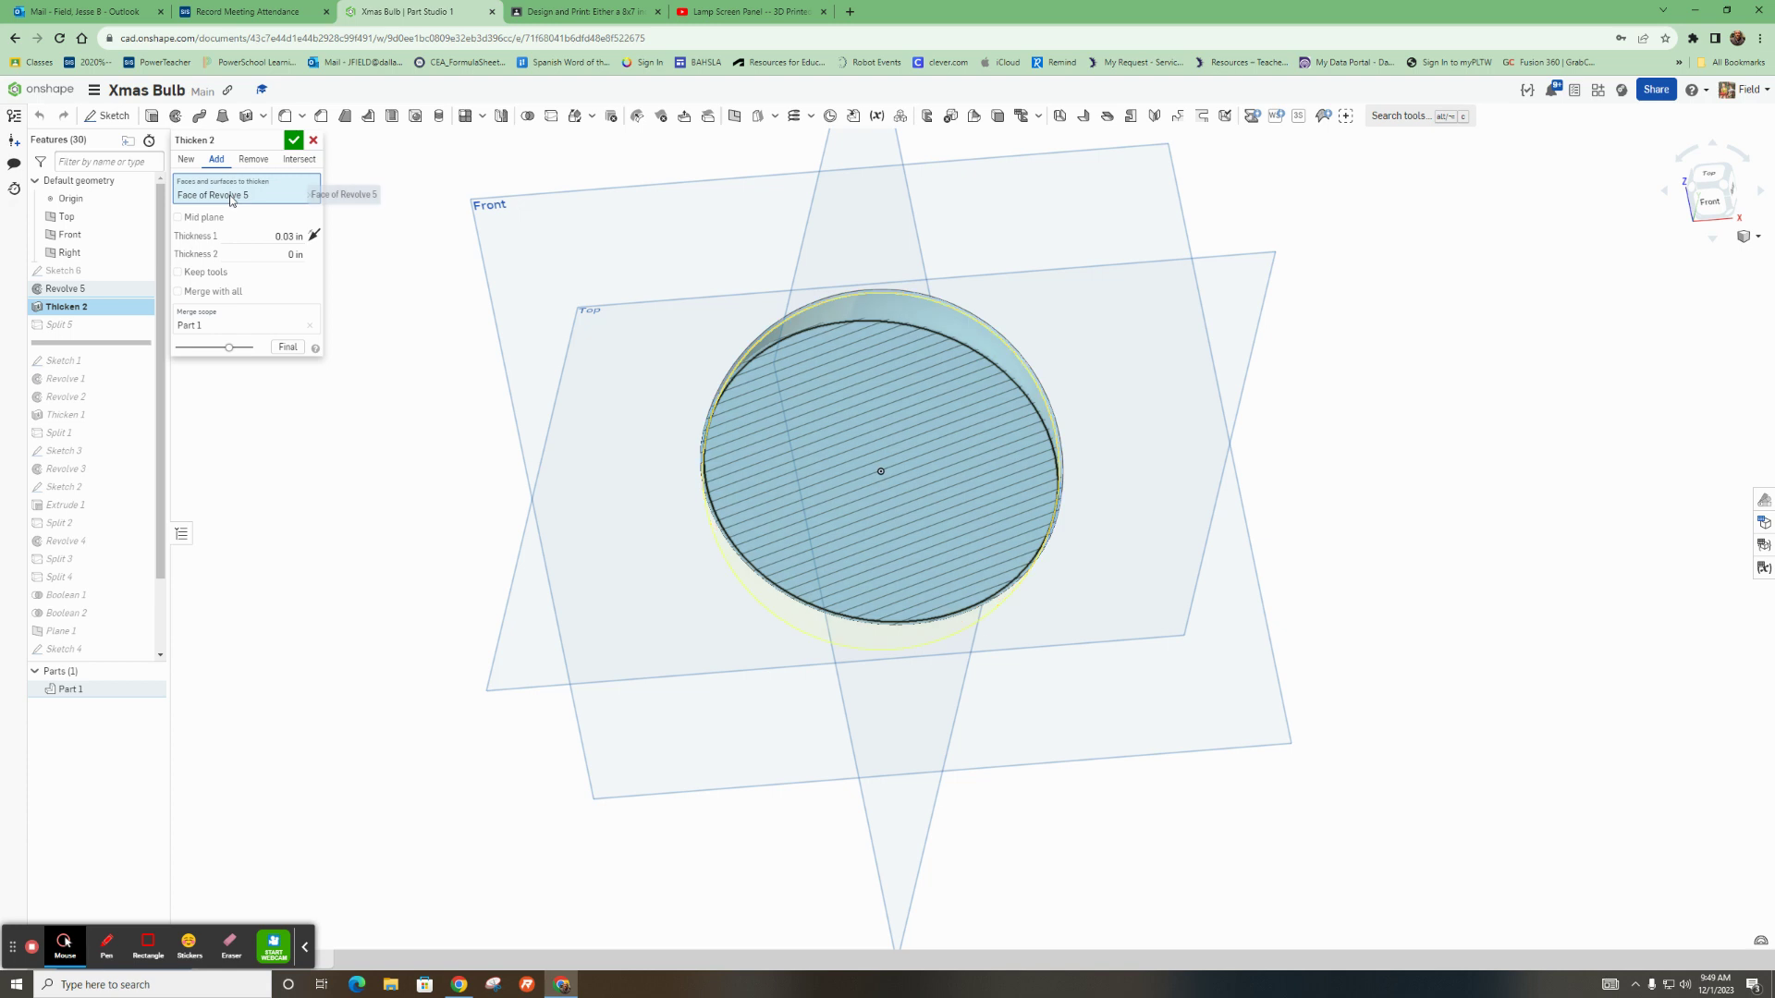
left_click(188, 162)
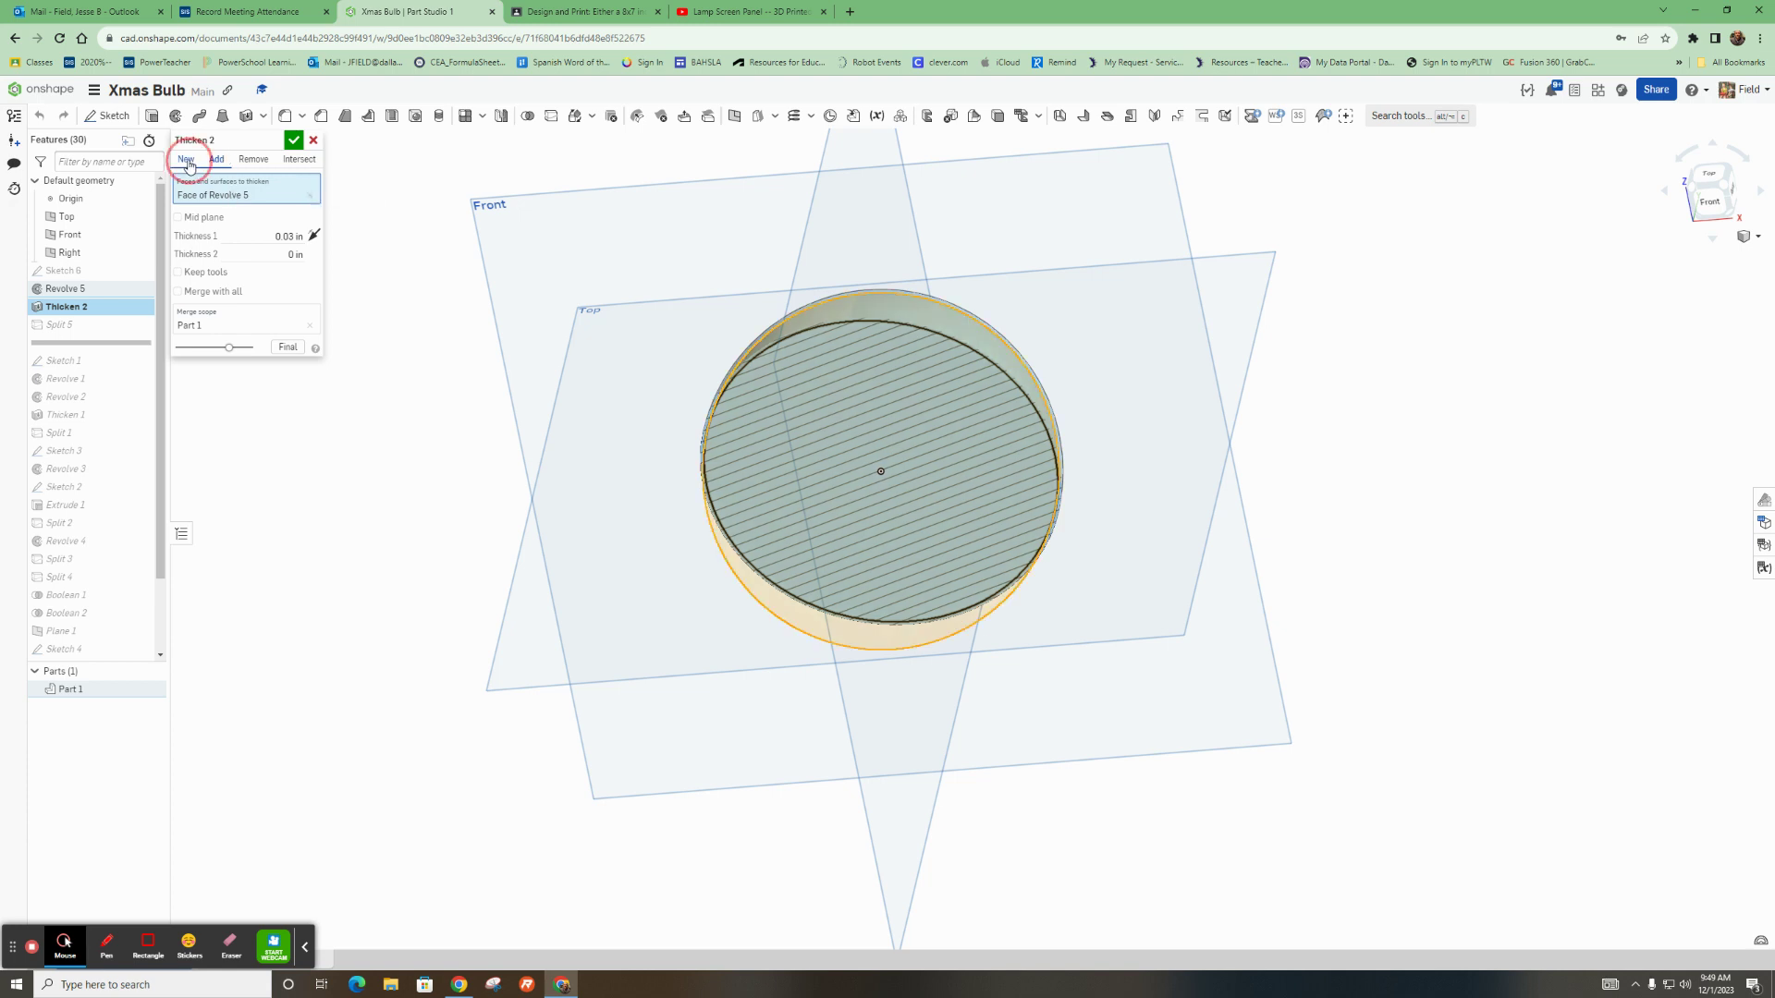
left_click(294, 139)
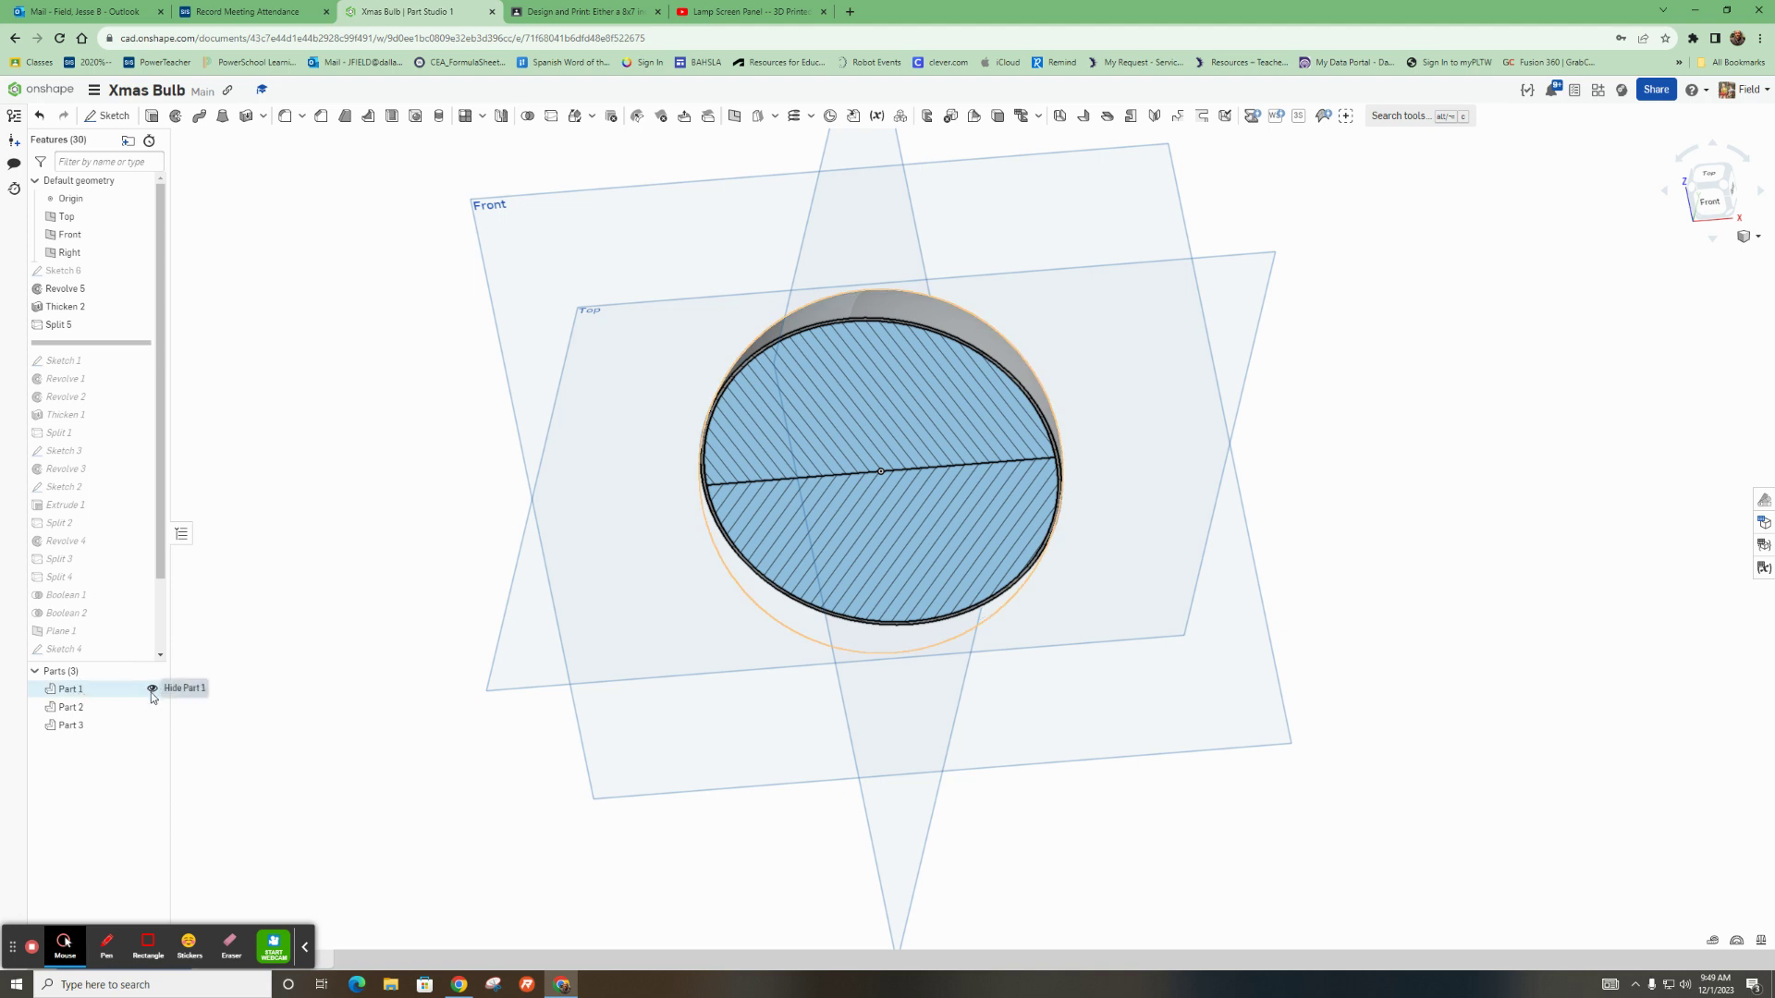
Check the visibility of Part 1 and hide the solid core halves, Part 2 and Part 3, leaving only the thin shell
left_click(152, 692)
left_click(152, 691)
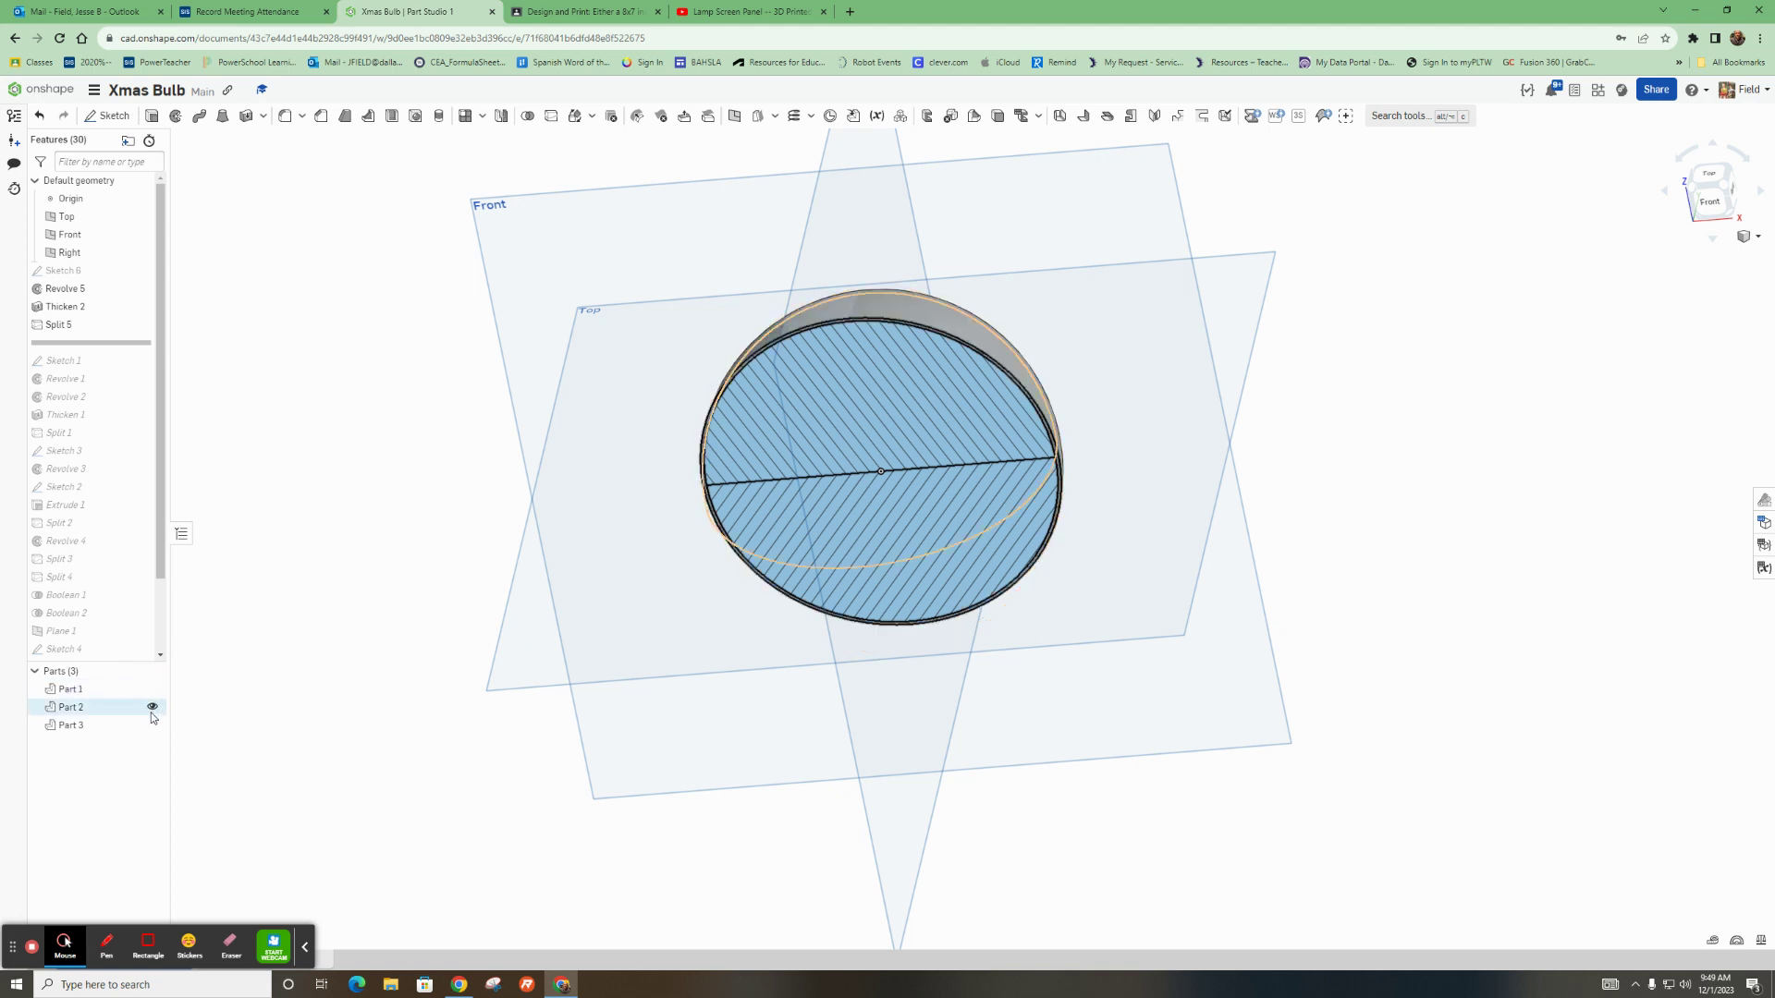
left_click(153, 708)
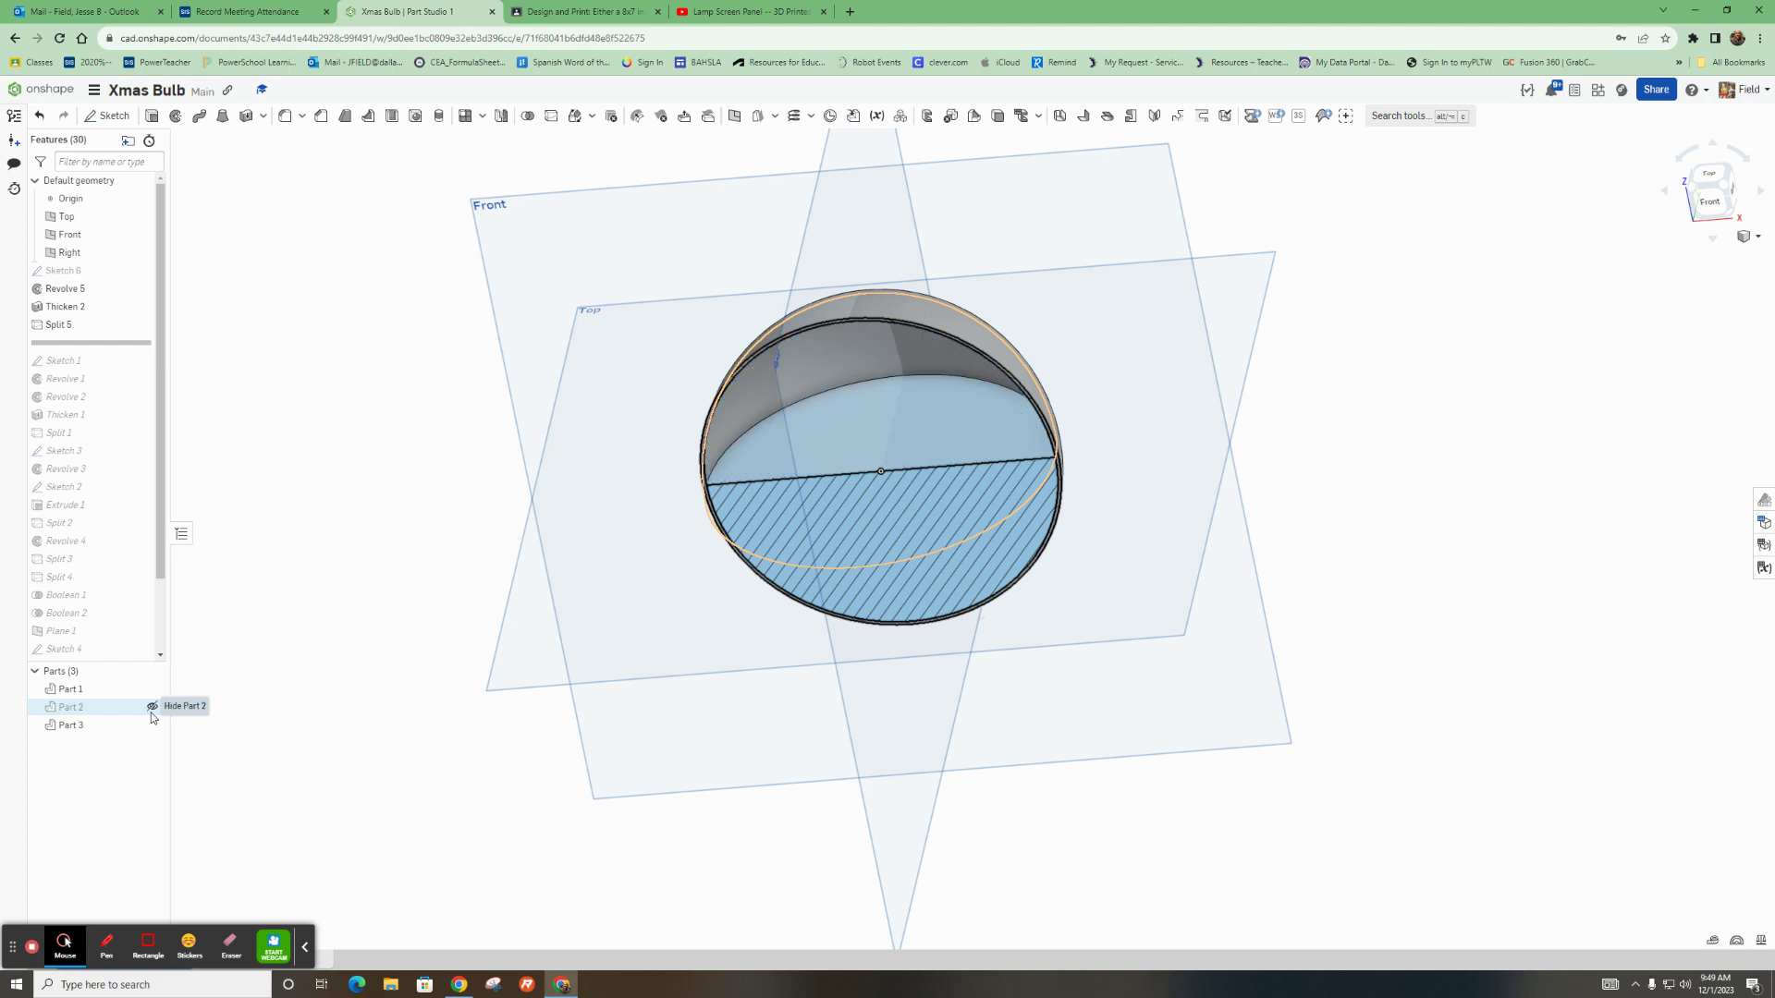
left_click(151, 724)
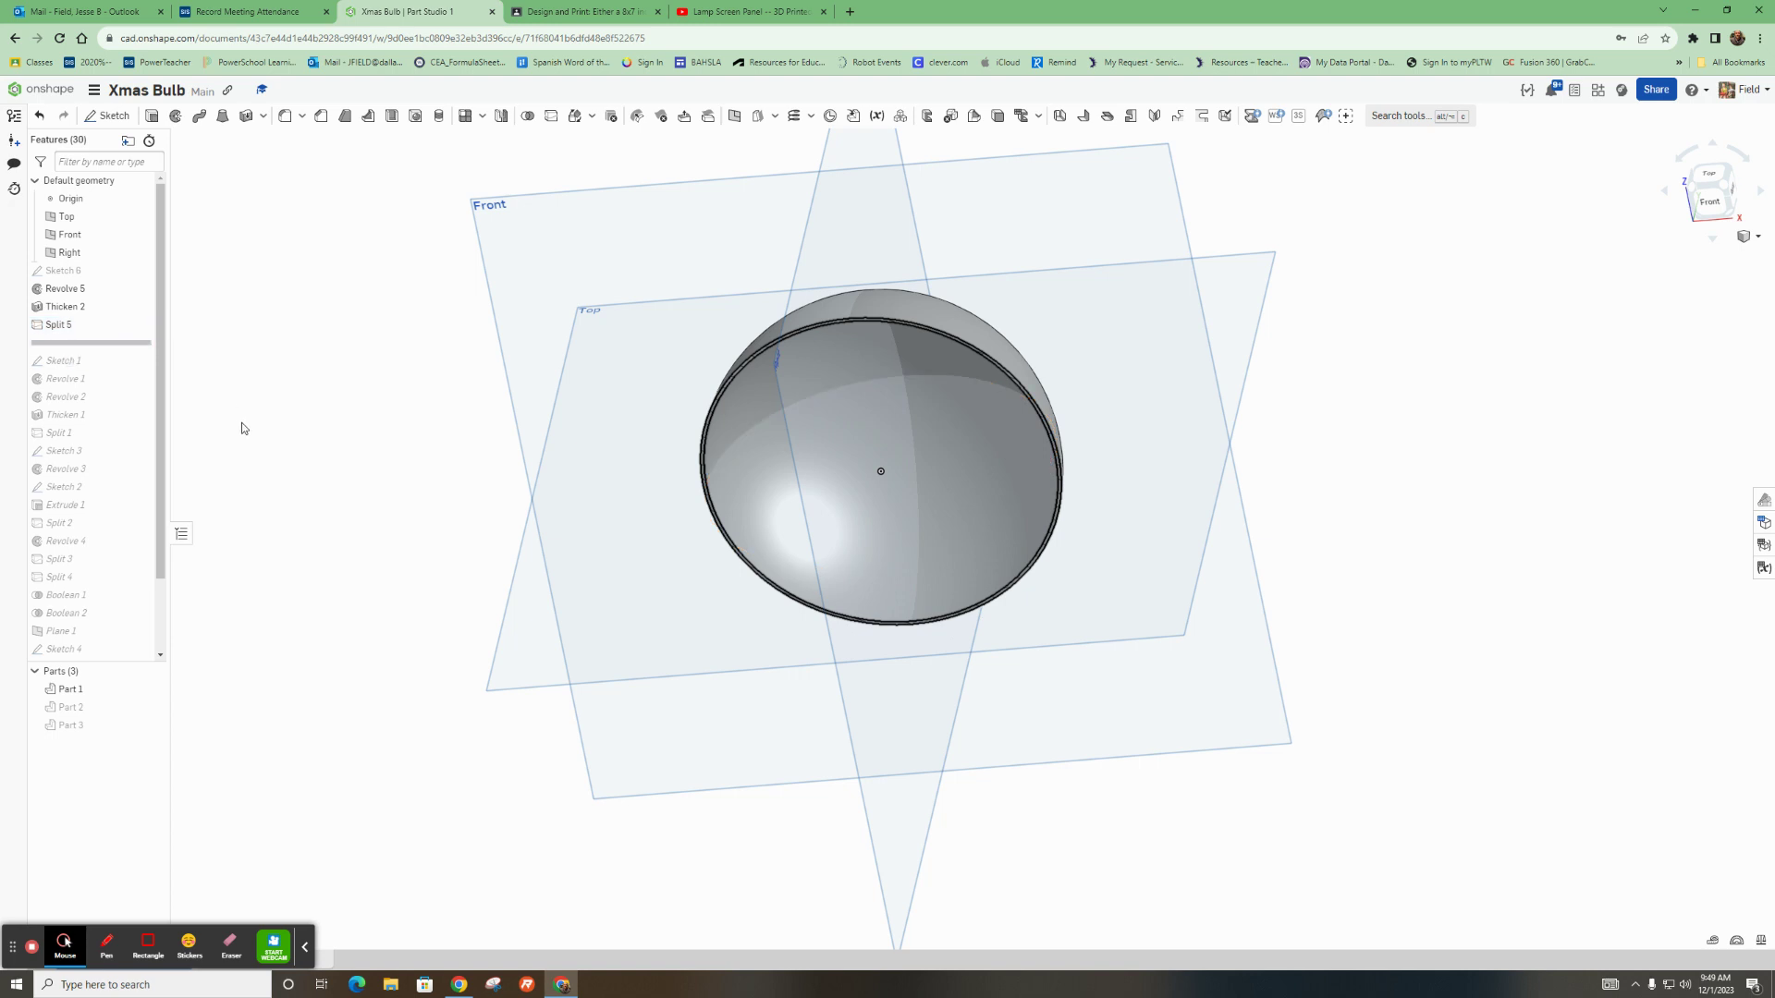
Delete the Split 5 feature and turn the section view off
left_click(74, 325)
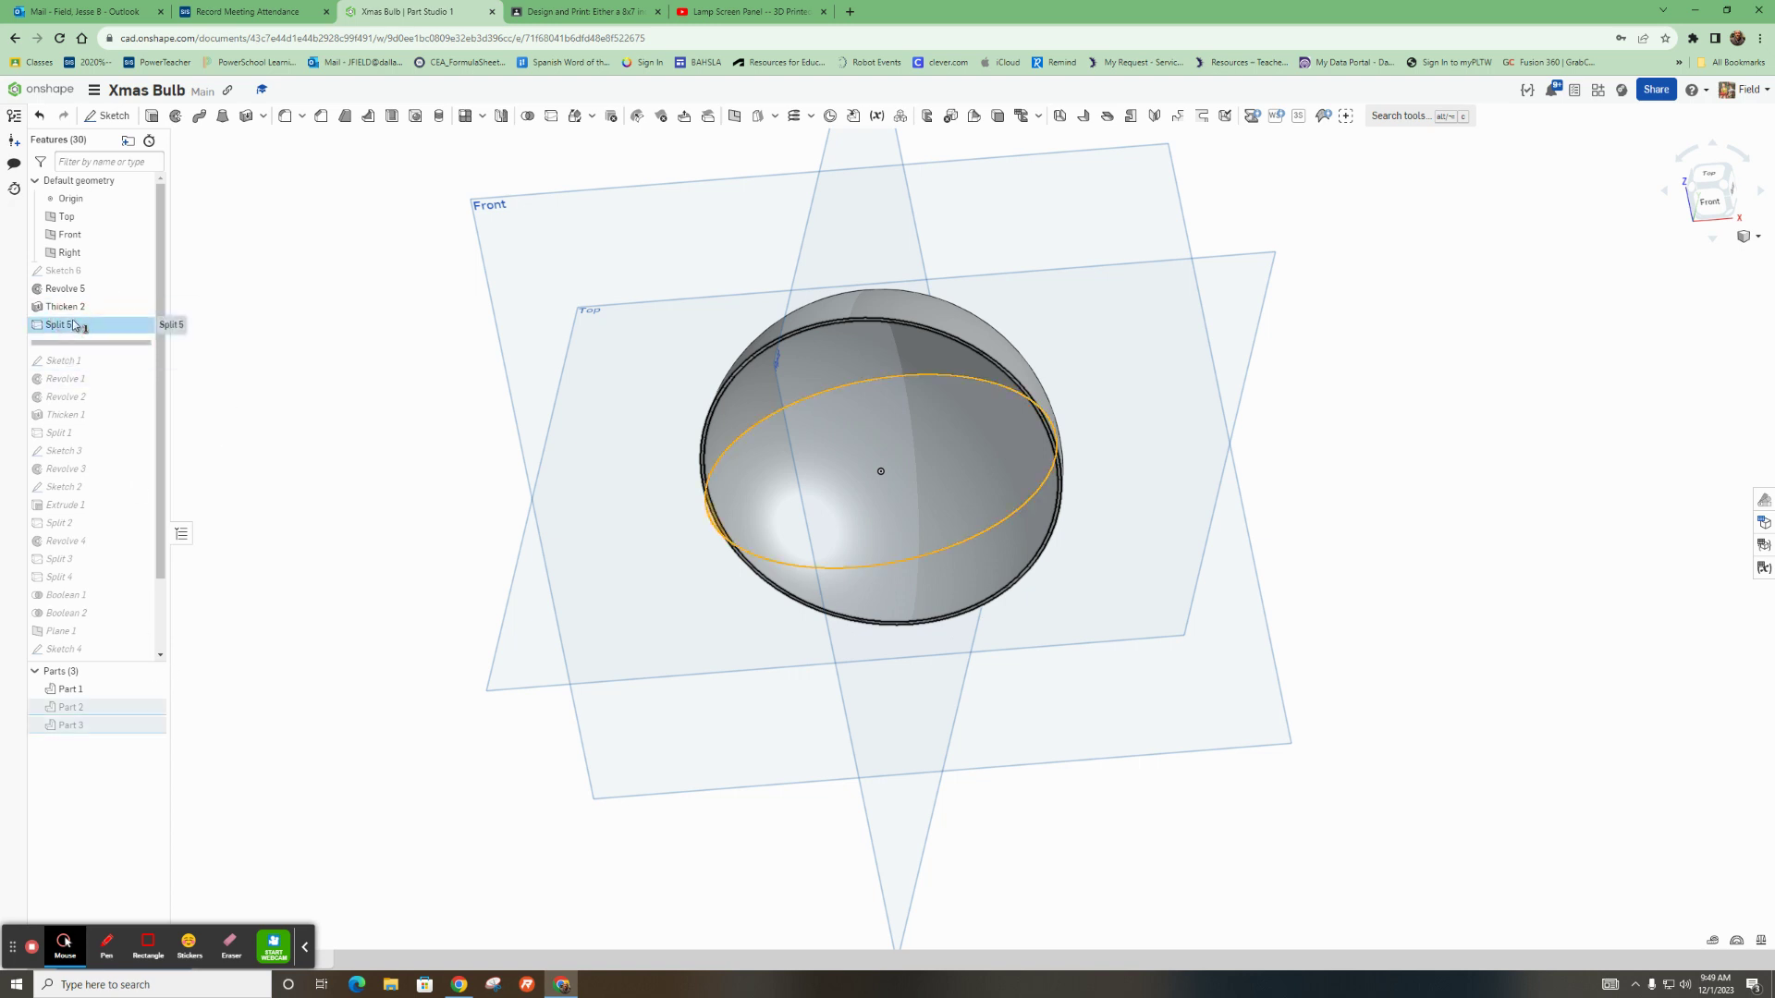
key("Delete")
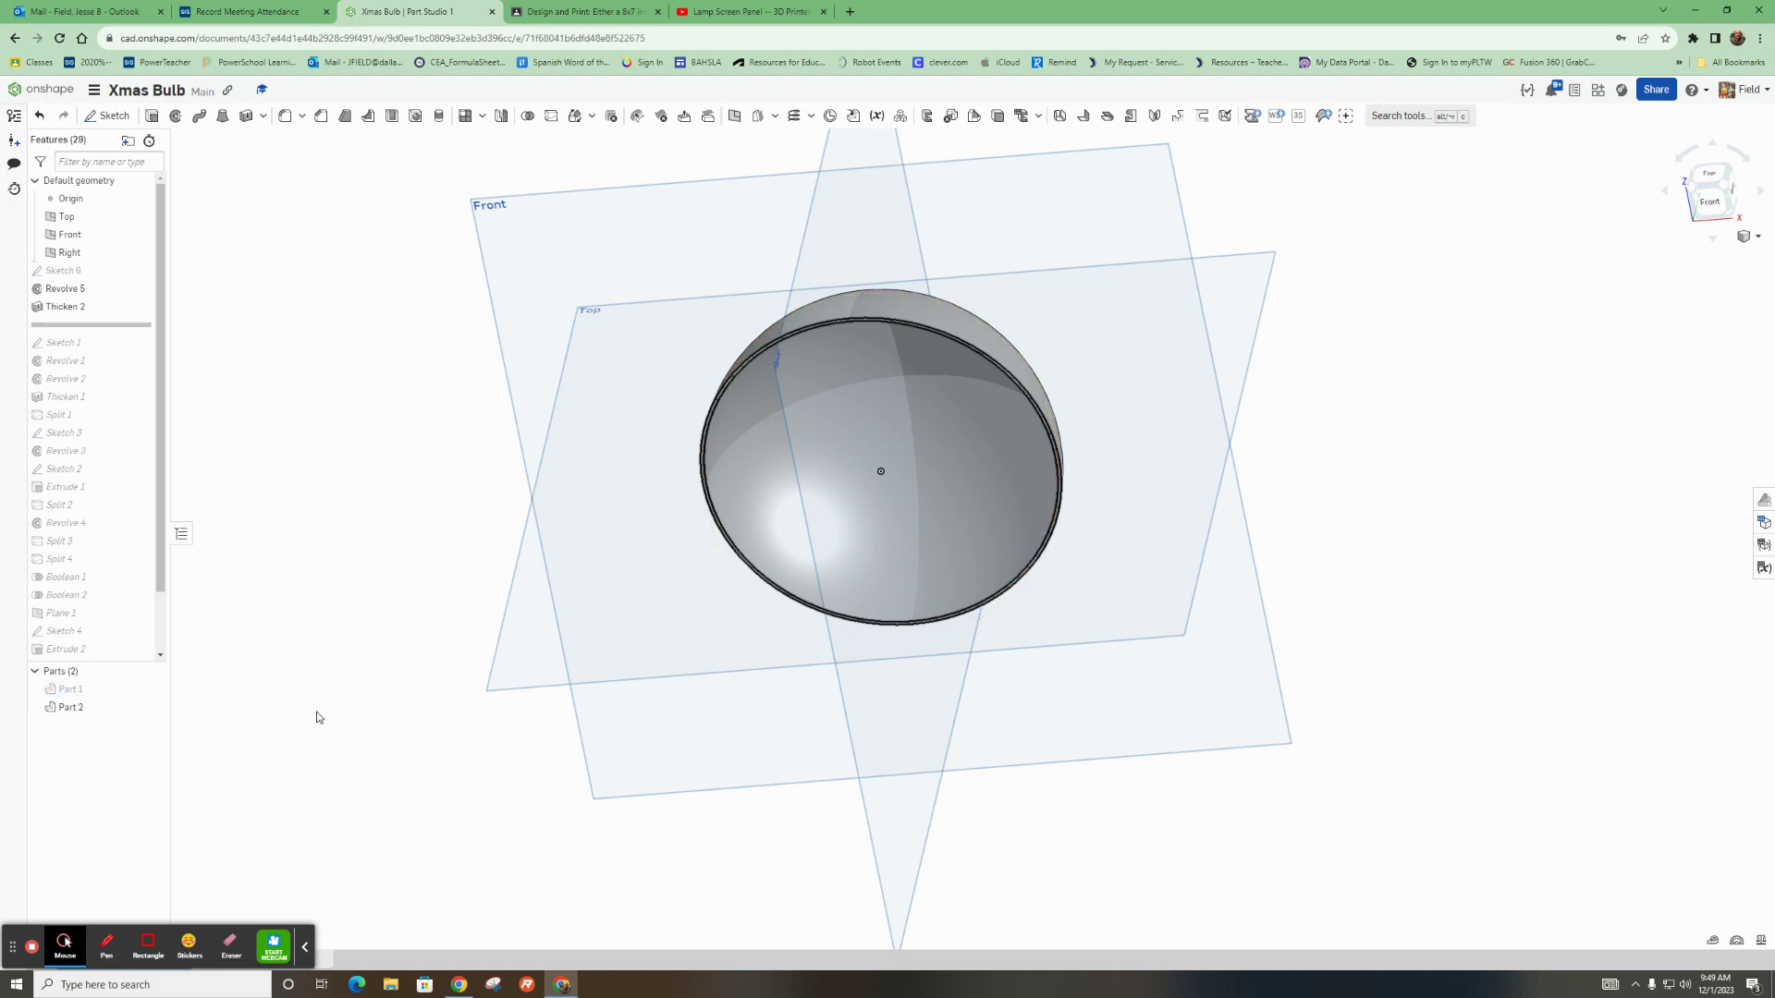
left_click(1750, 237)
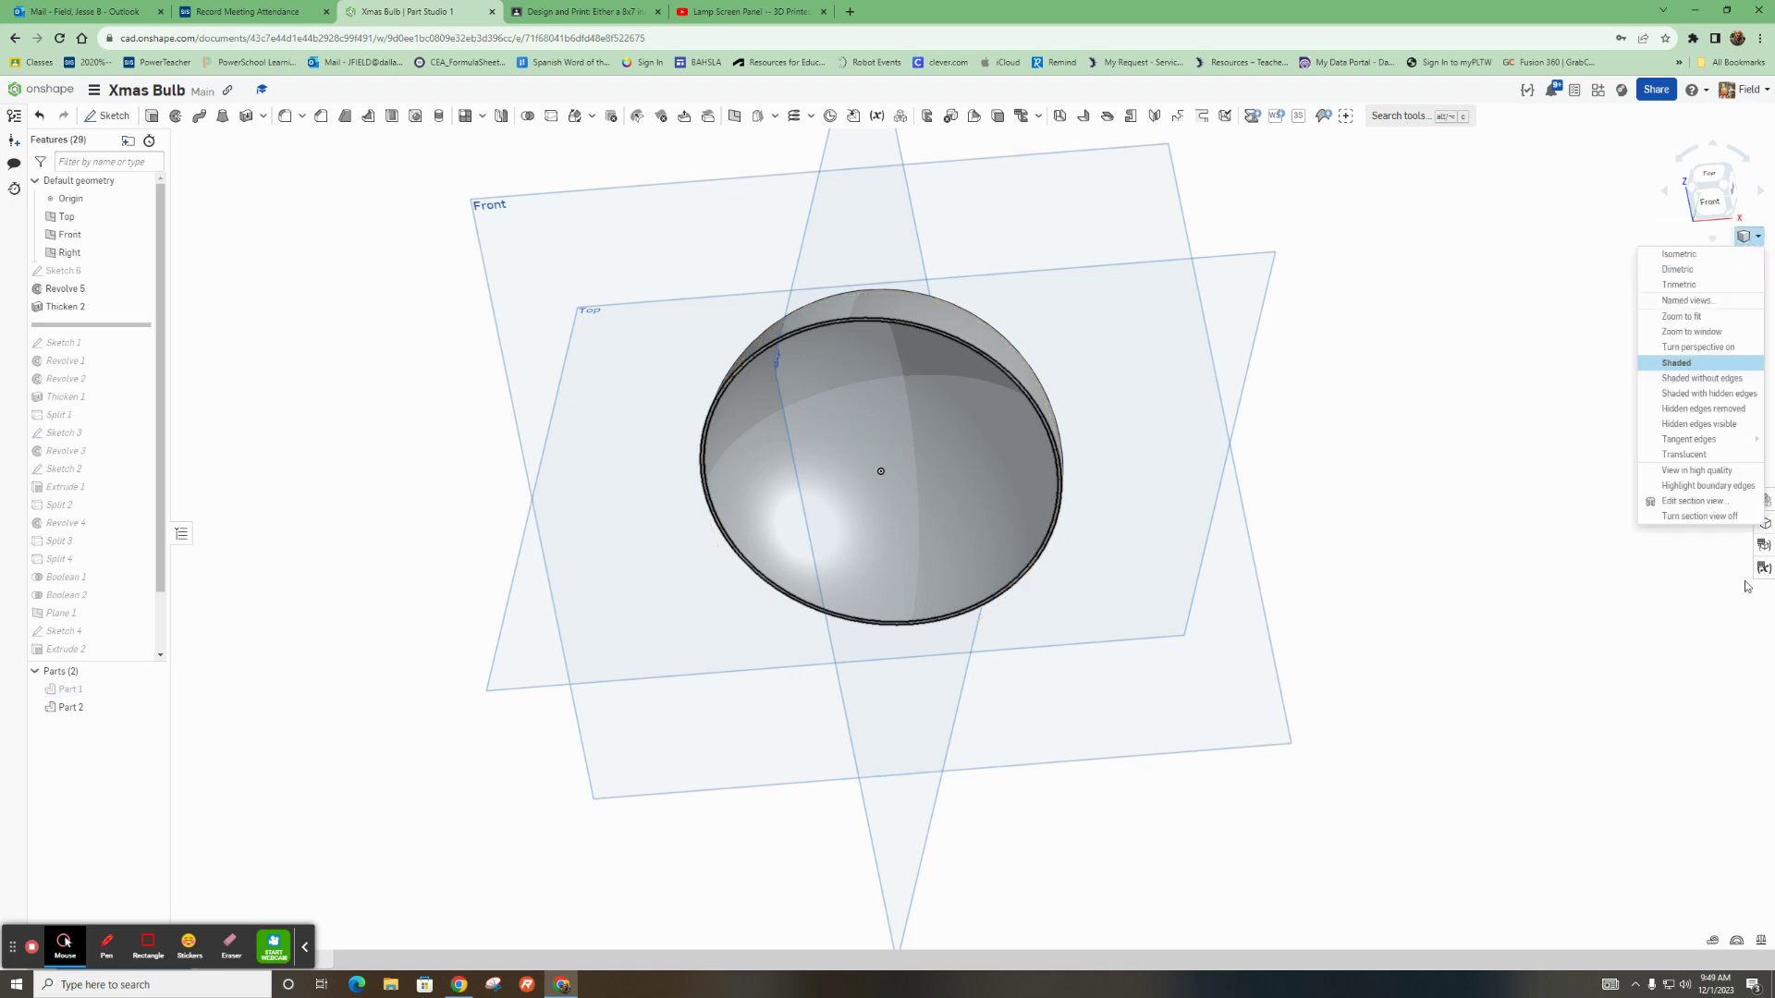
left_click(1681, 521)
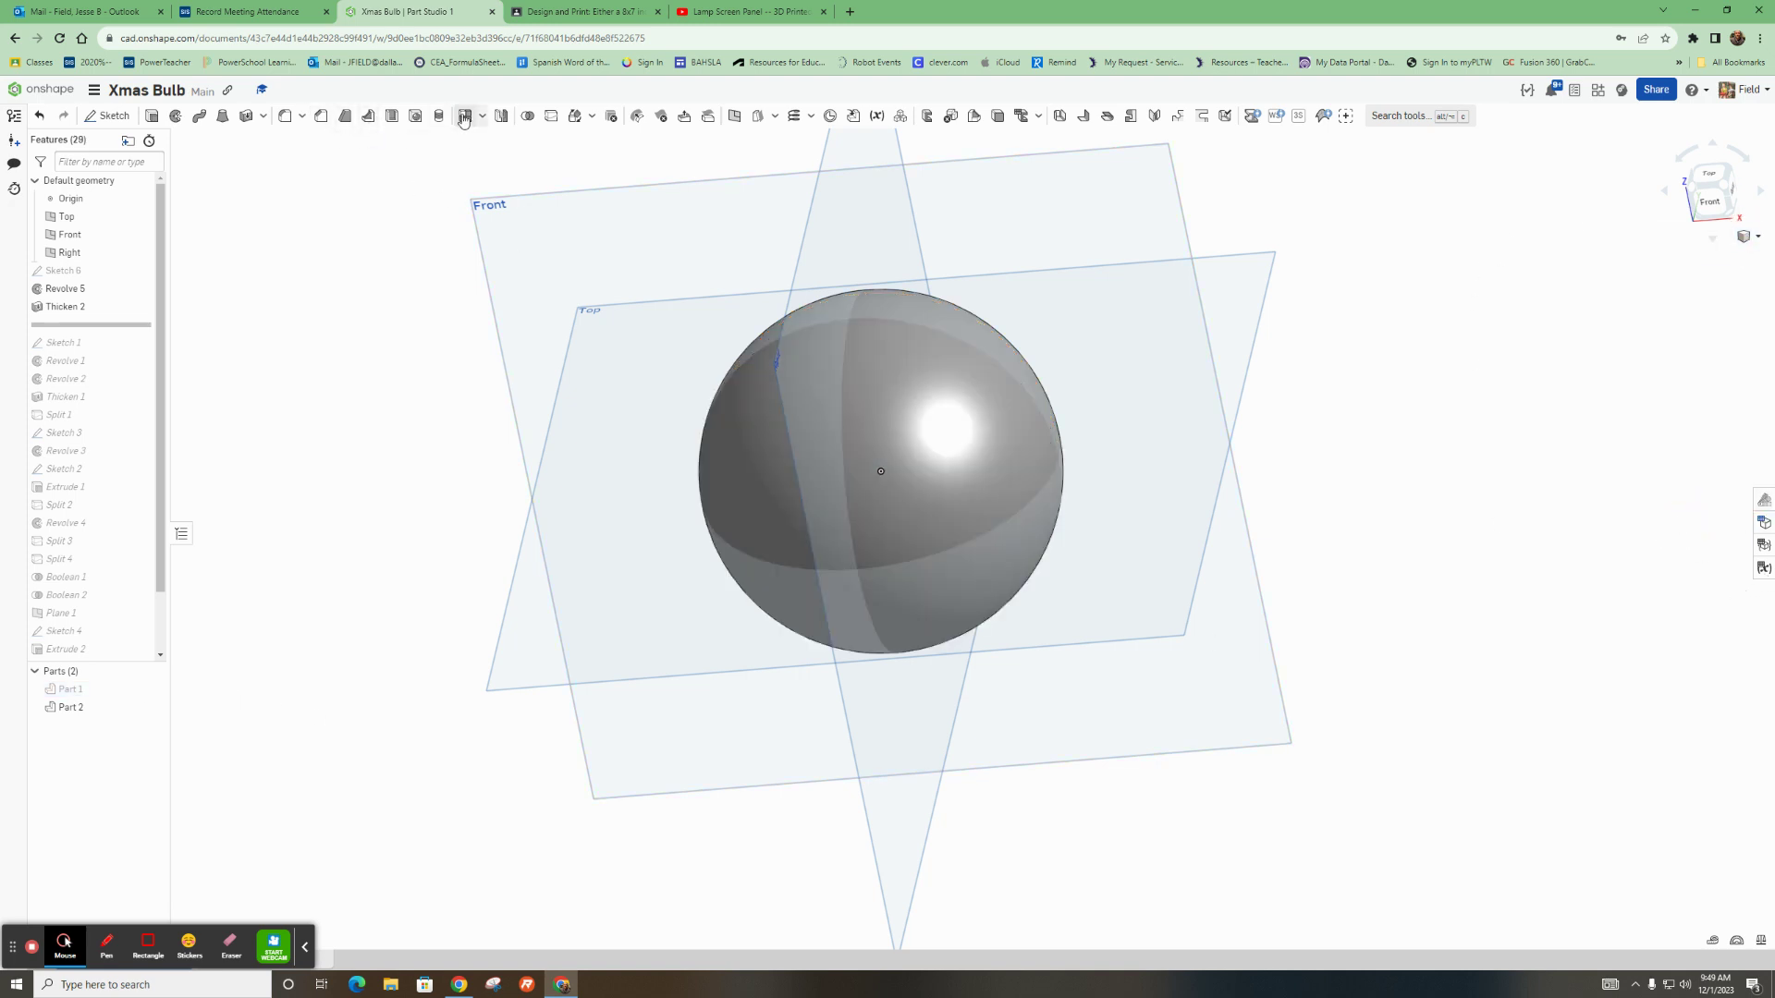
Split the spherical shell, Part 2, with the Top plane, keeping both sides
left_click(526, 116)
left_click(943, 536)
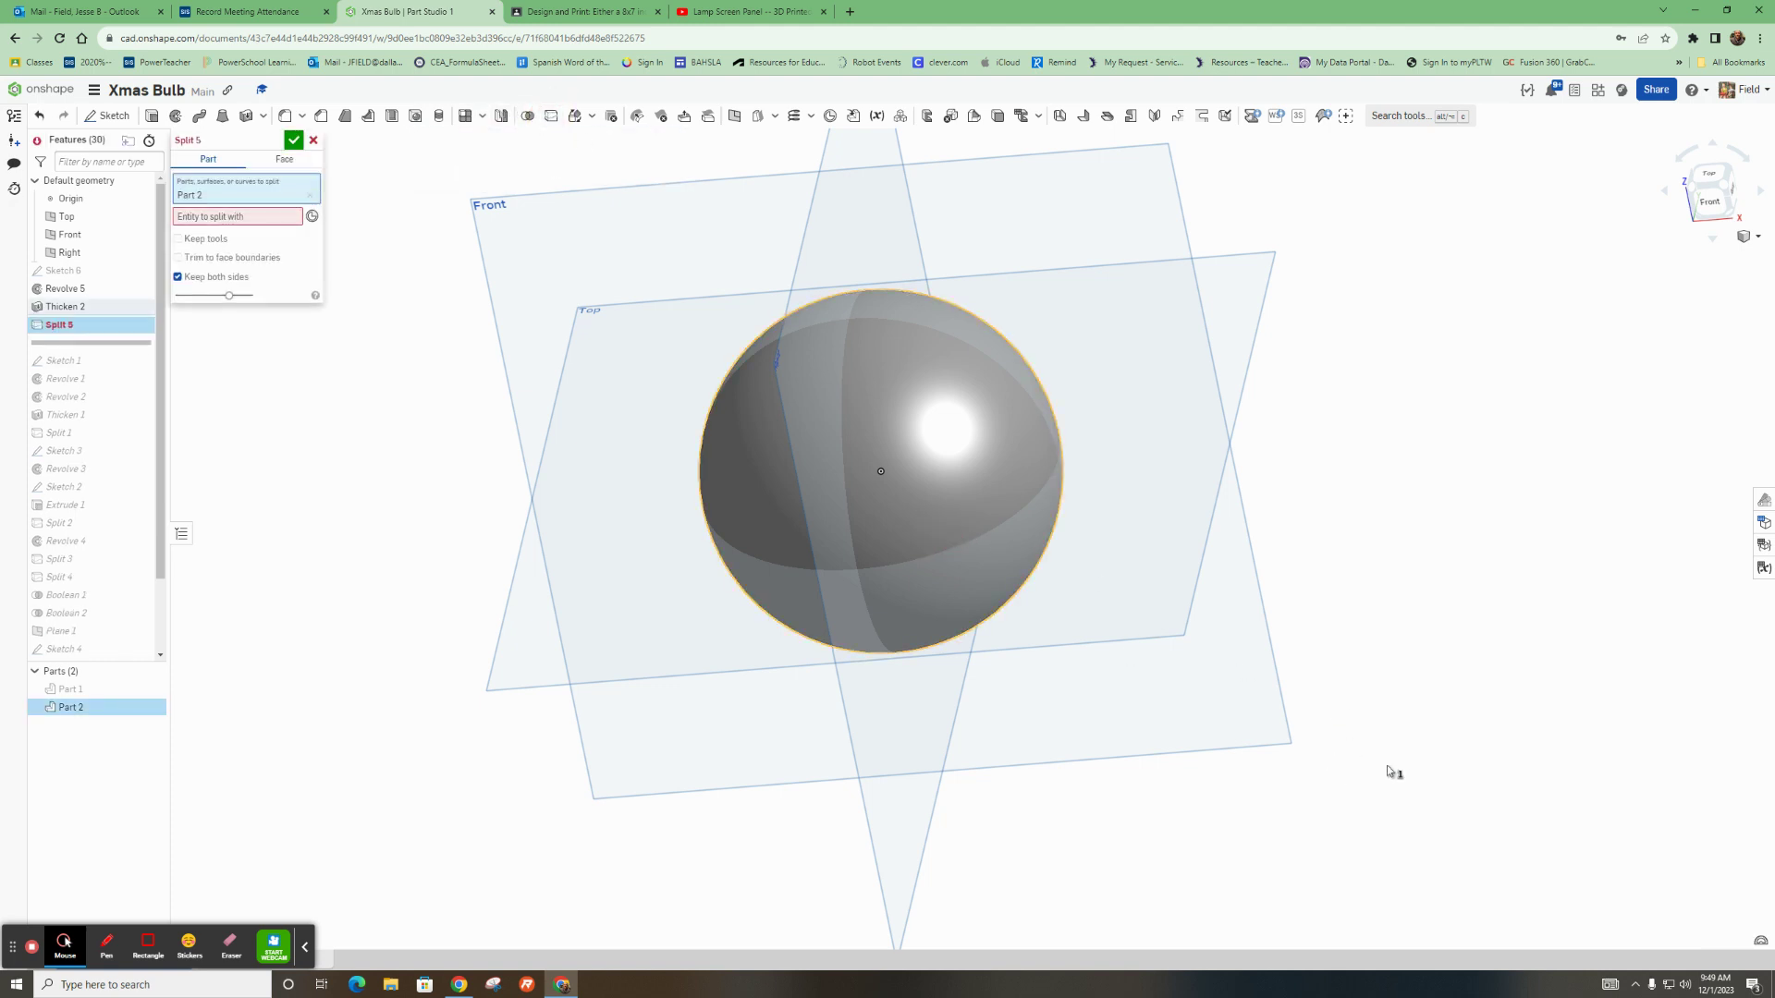
left_click(201, 213)
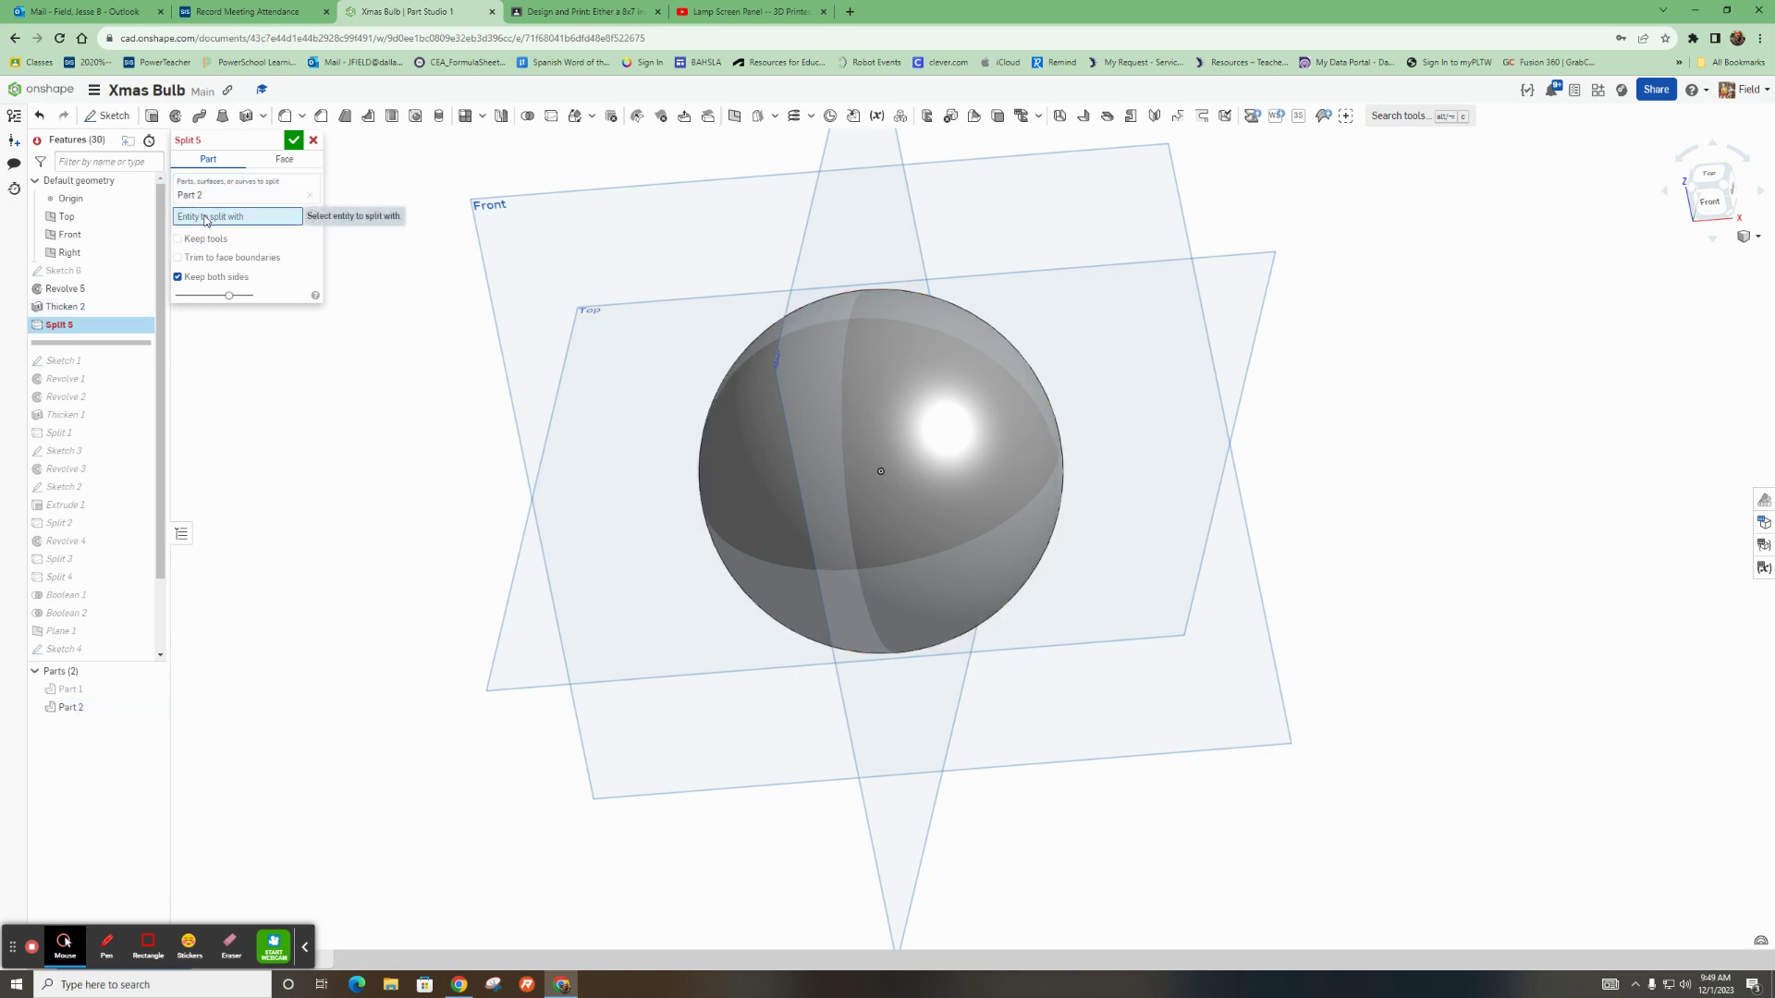
left_click(1236, 331)
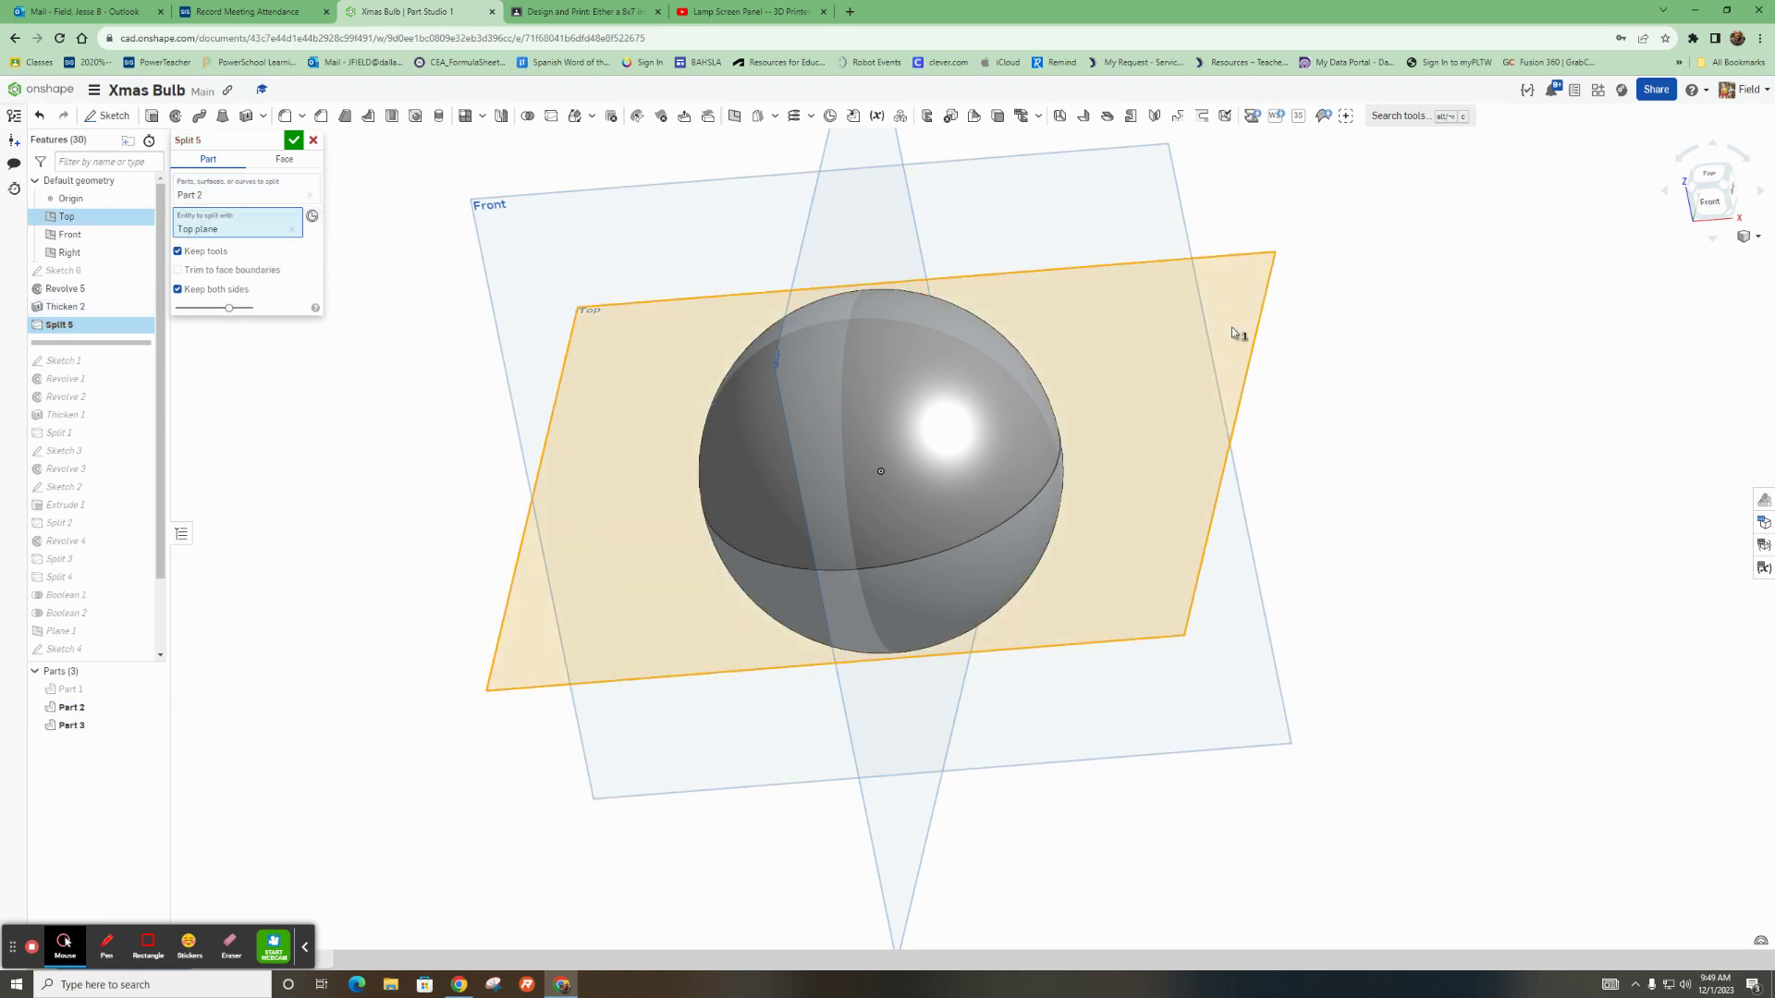
left_click(293, 139)
Turn the section view back on and look at the cut shell wall from the front around the split line
right_click_drag(1008, 553, 914, 518)
left_click(1744, 238)
left_click(1680, 503)
right_click_drag(1053, 614, 1127, 529)
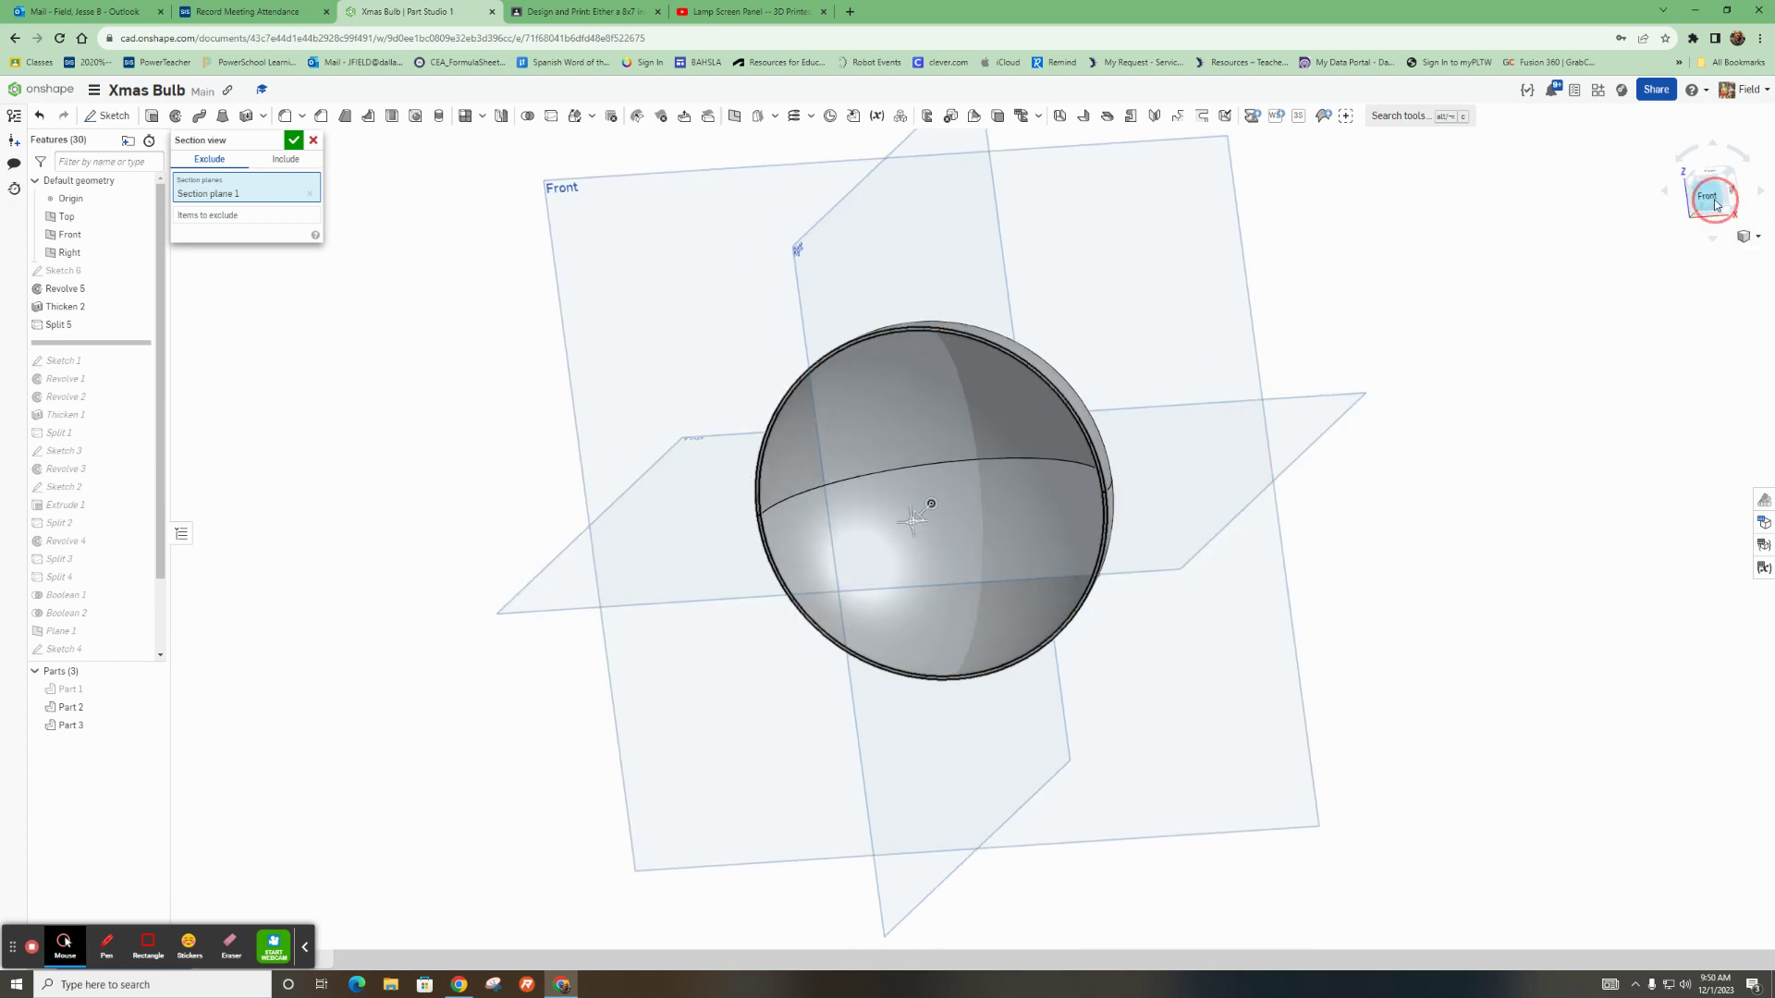
left_click(1712, 198)
scroll(1168, 586, "up", 10)
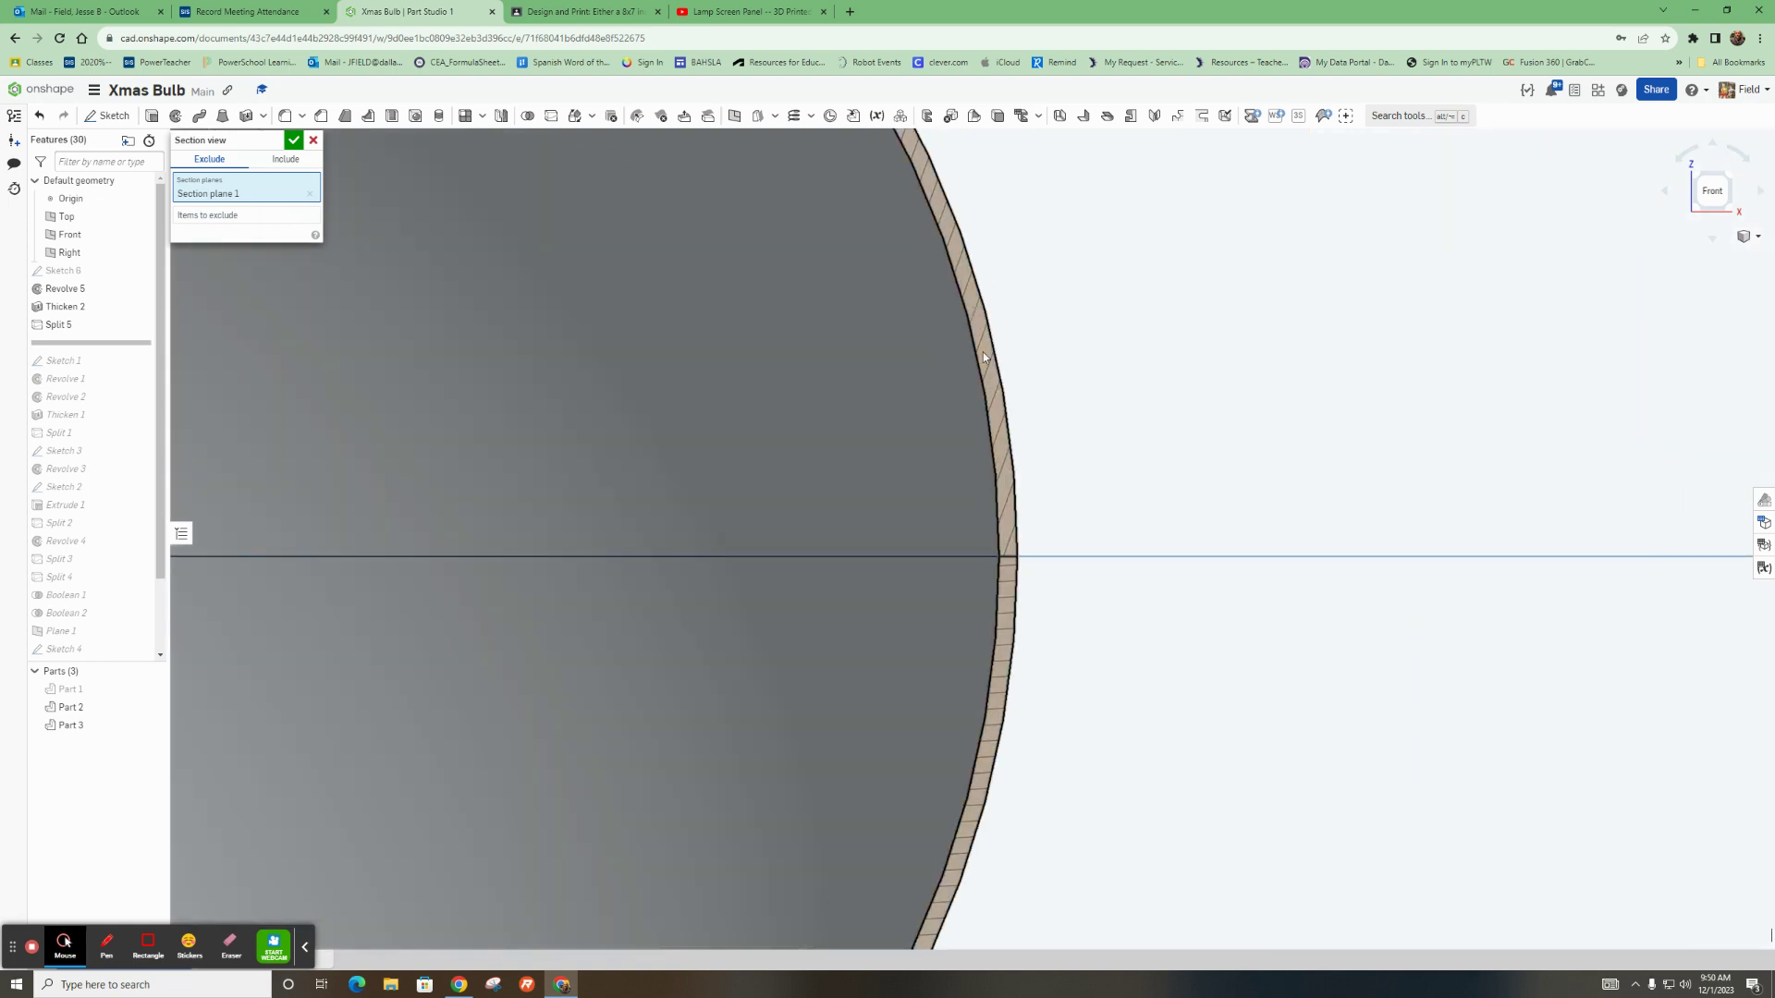
left_click(984, 356)
scroll(984, 356, "down", 5)
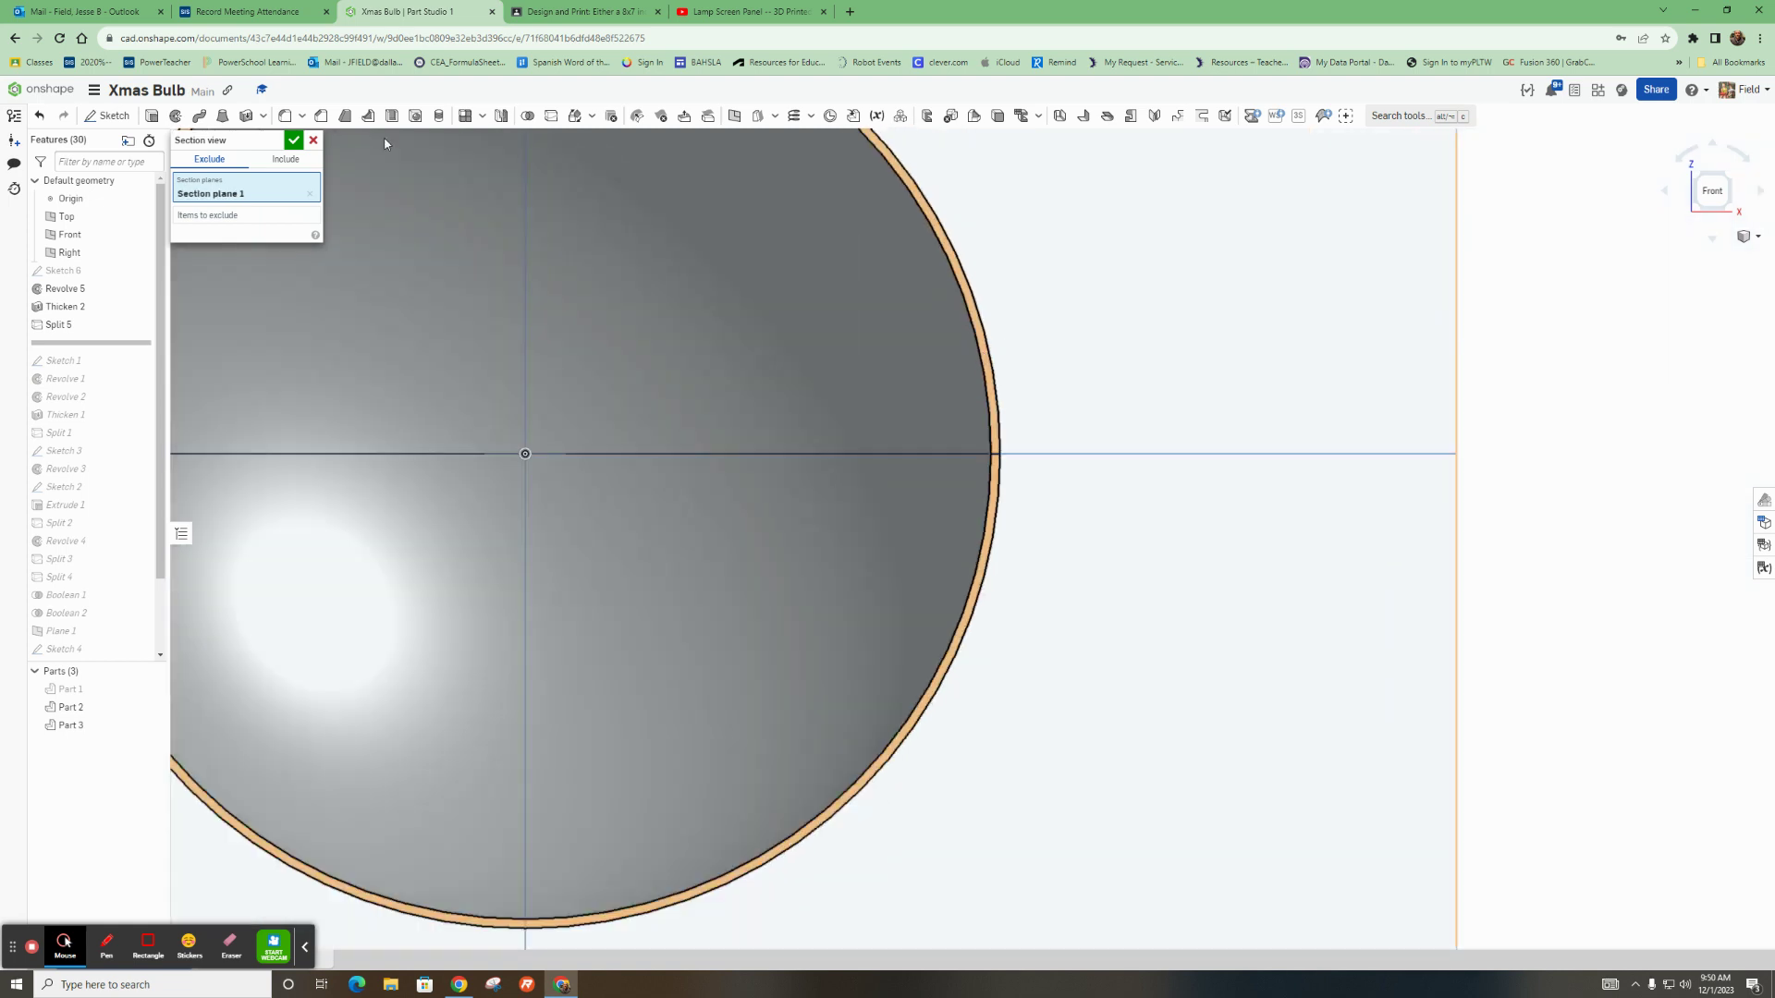
Start a sketch on the Front plane and use the shell wall's cut edge at the split line
left_click(111, 116)
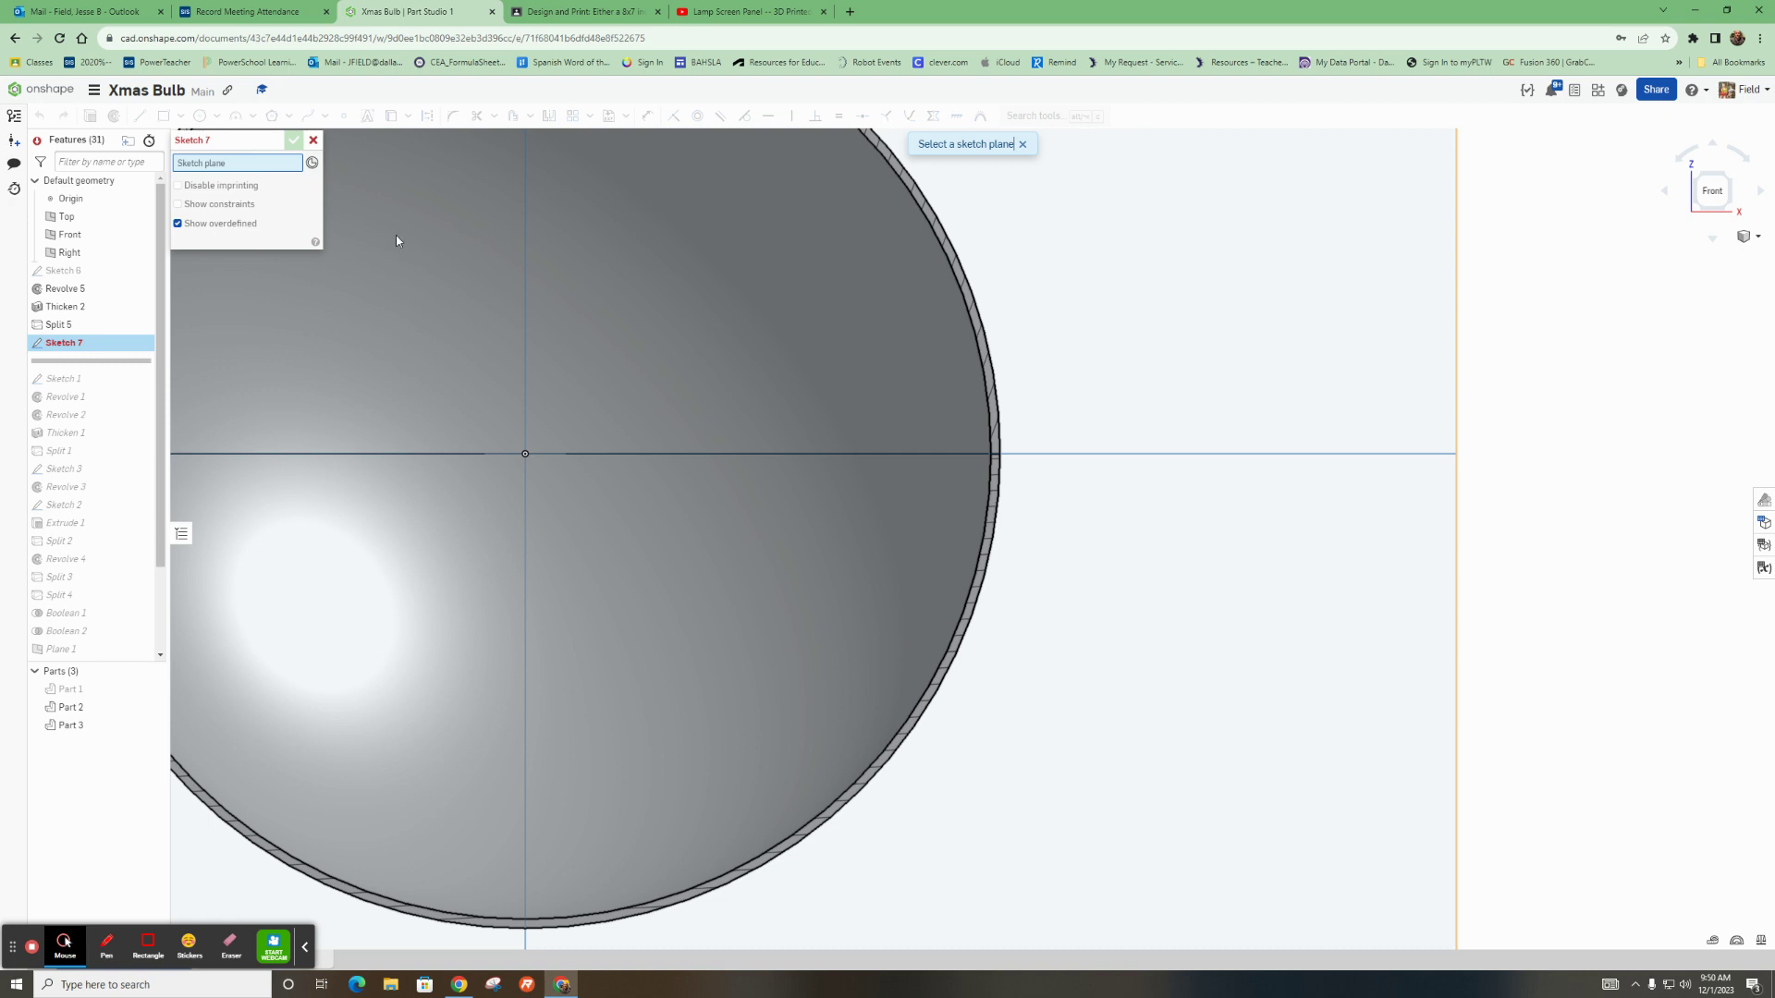
scroll(1146, 496, "down", 5)
left_click(709, 214)
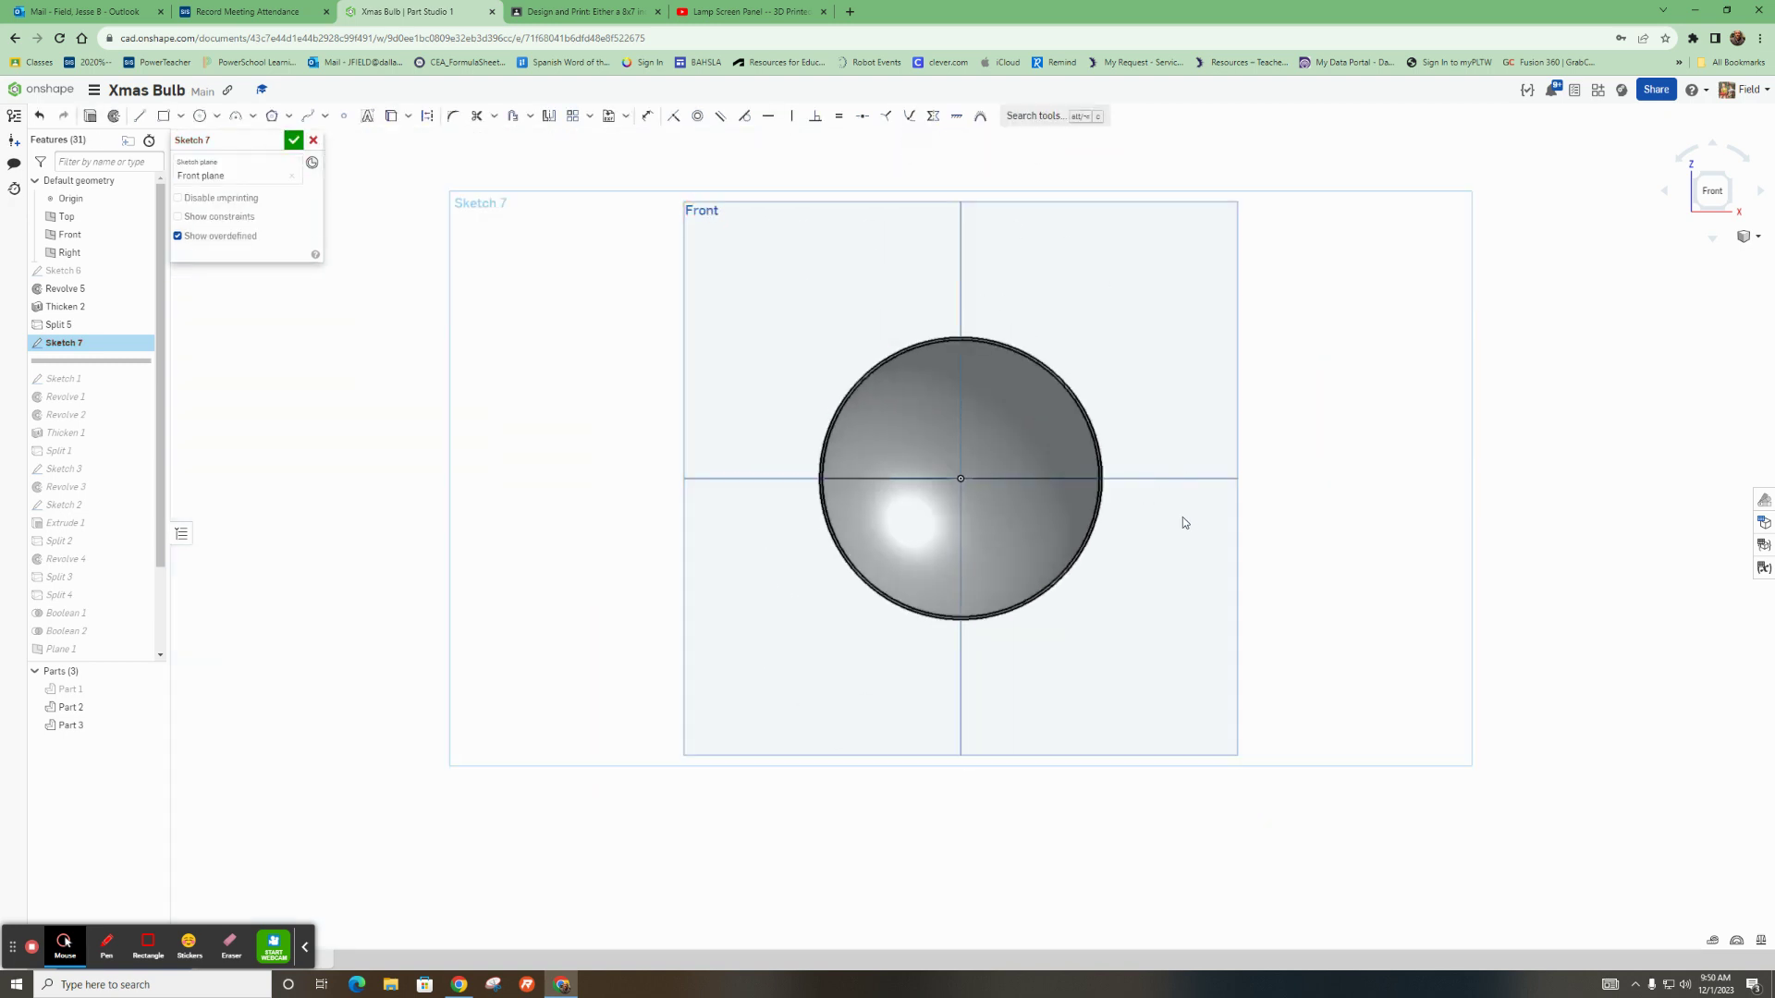
scroll(1123, 483, "up", 10)
left_click(391, 116)
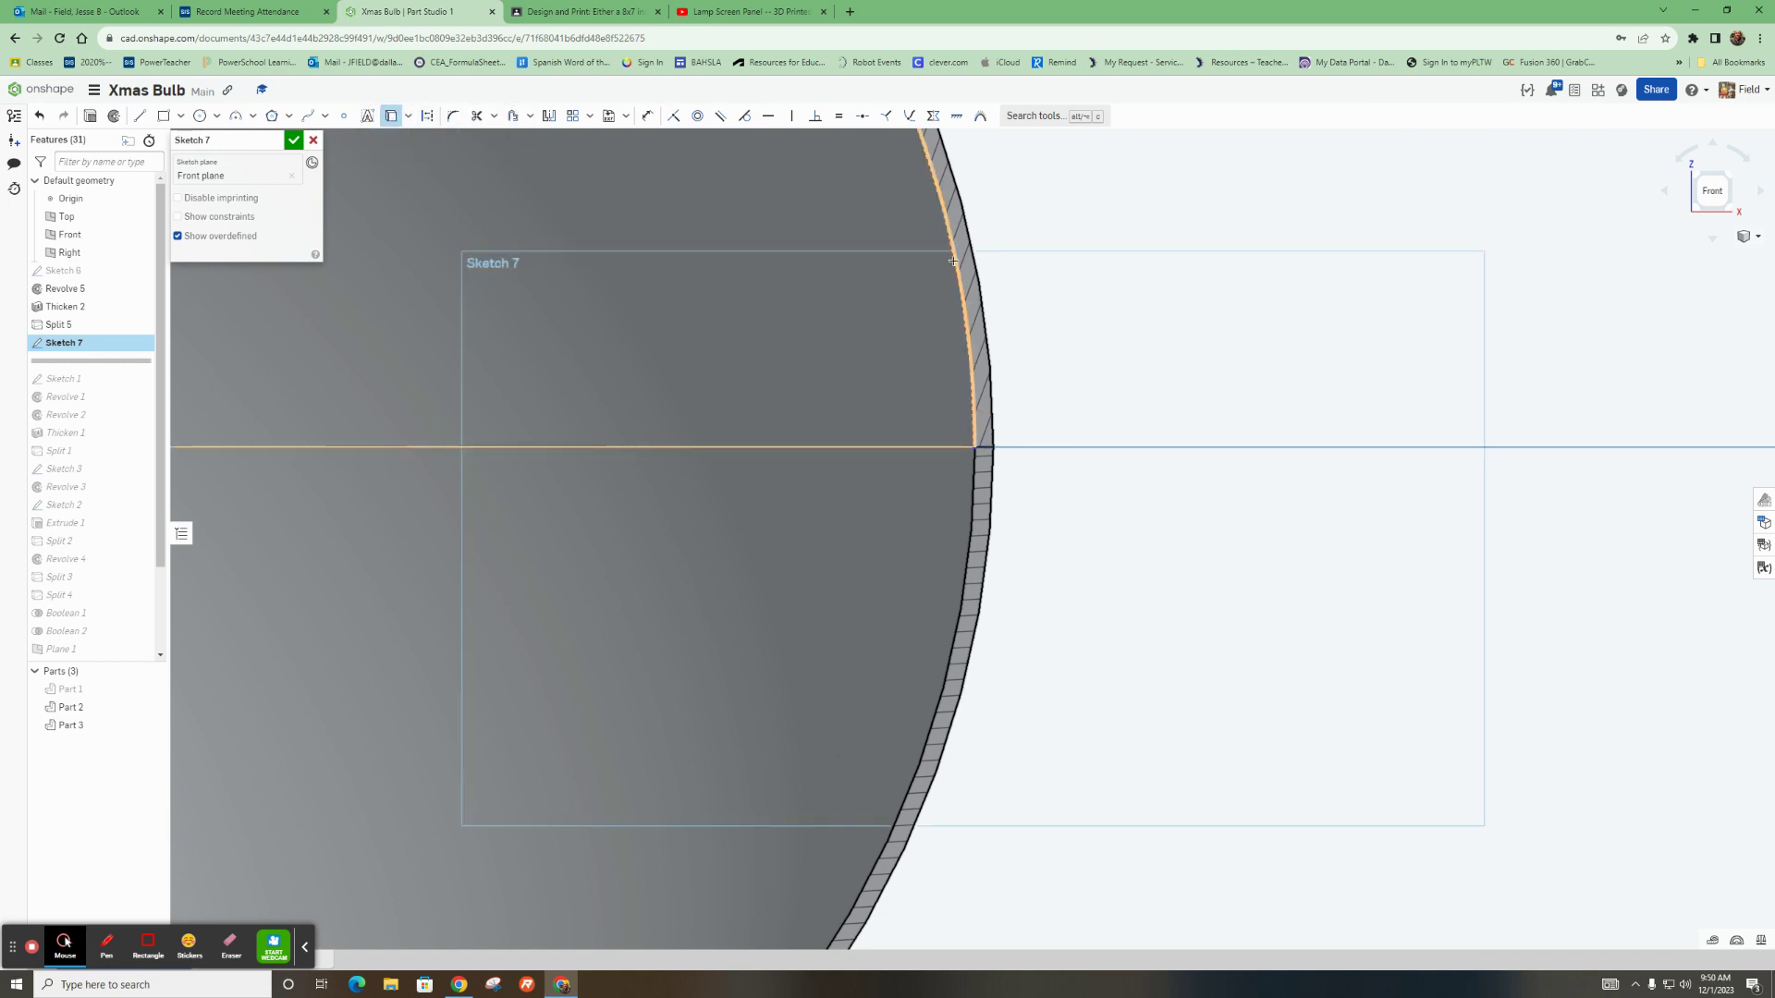
scroll(998, 359, "down", 1)
Offset the upper shell half's inner arc inward by 0.03 in
left_click(513, 115)
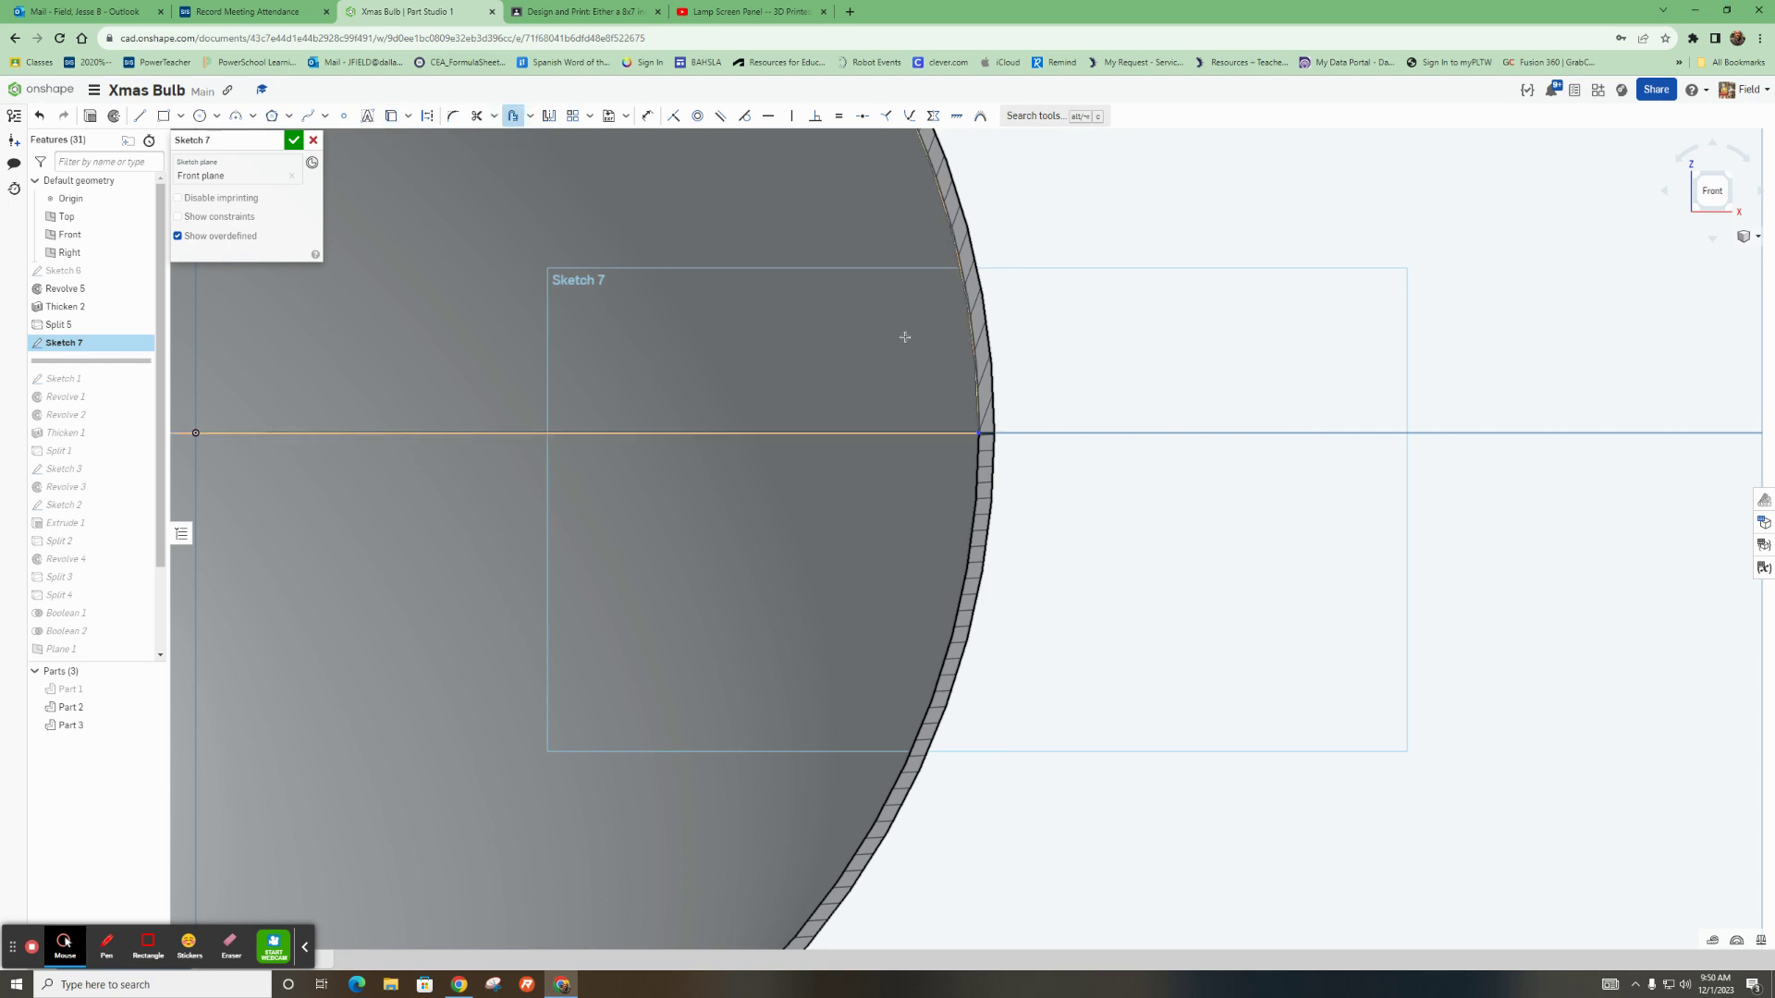
left_click(976, 360)
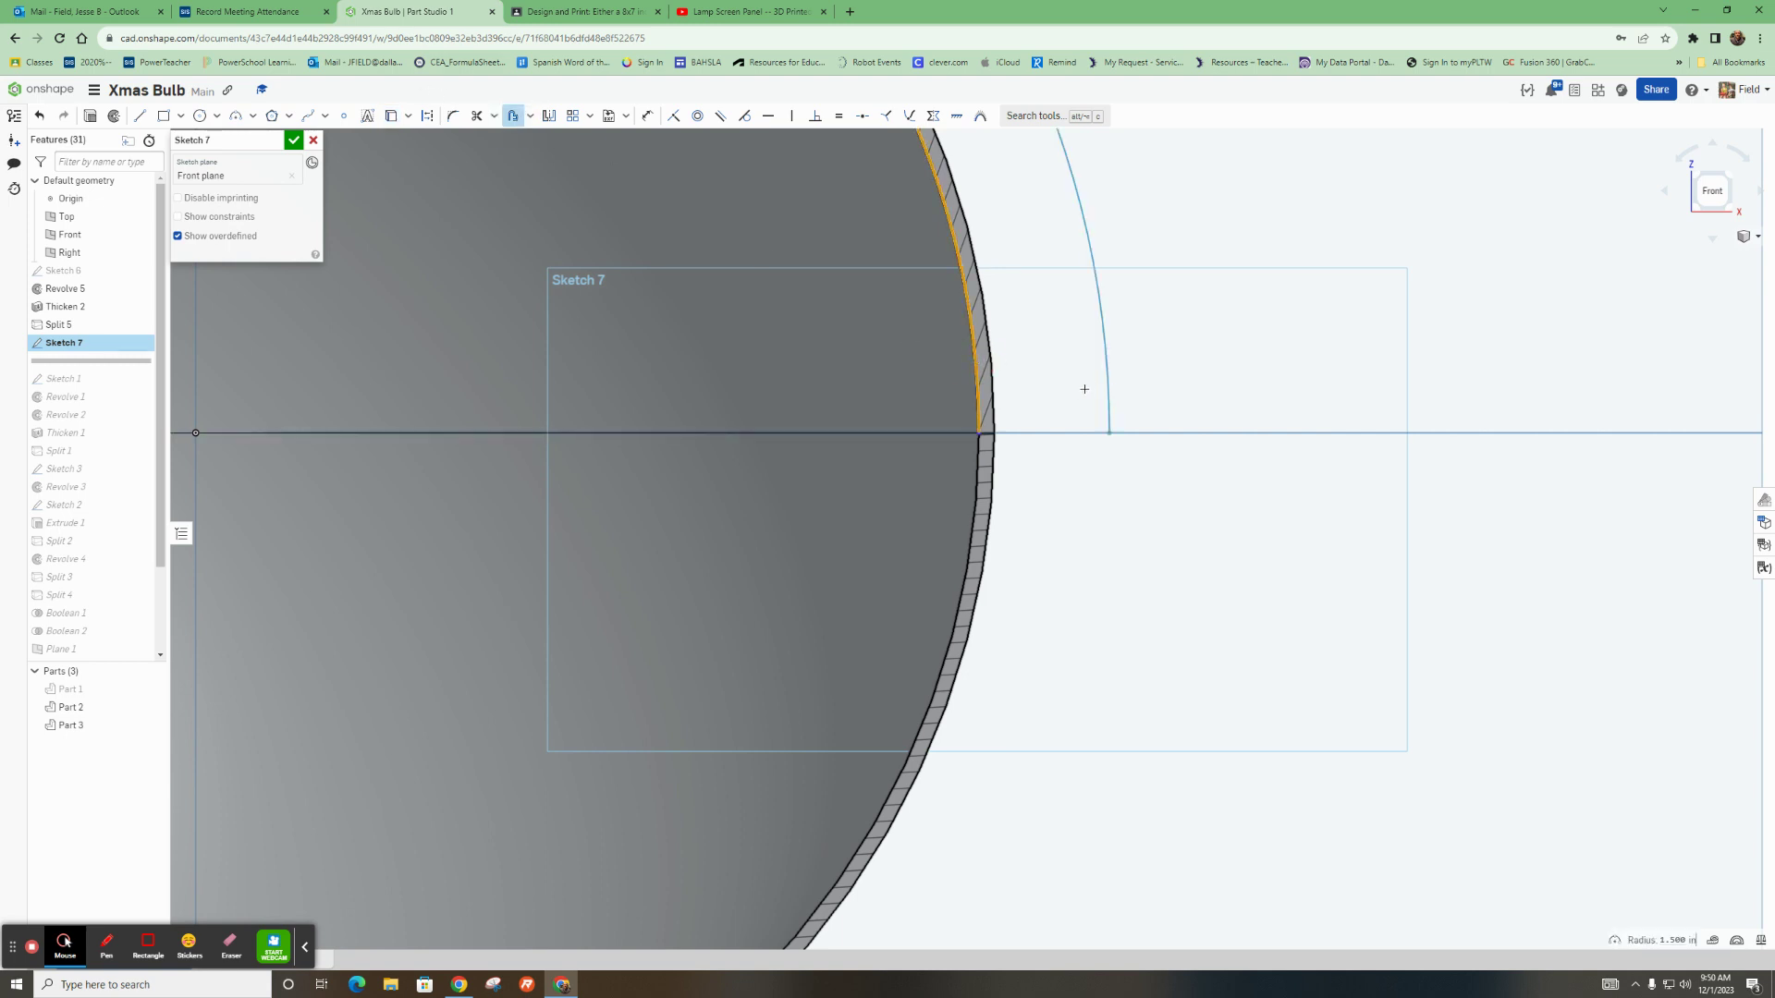
scroll(1096, 389, "down", 6)
left_click_drag(895, 166, 899, 190)
scroll(990, 286, "up", 5)
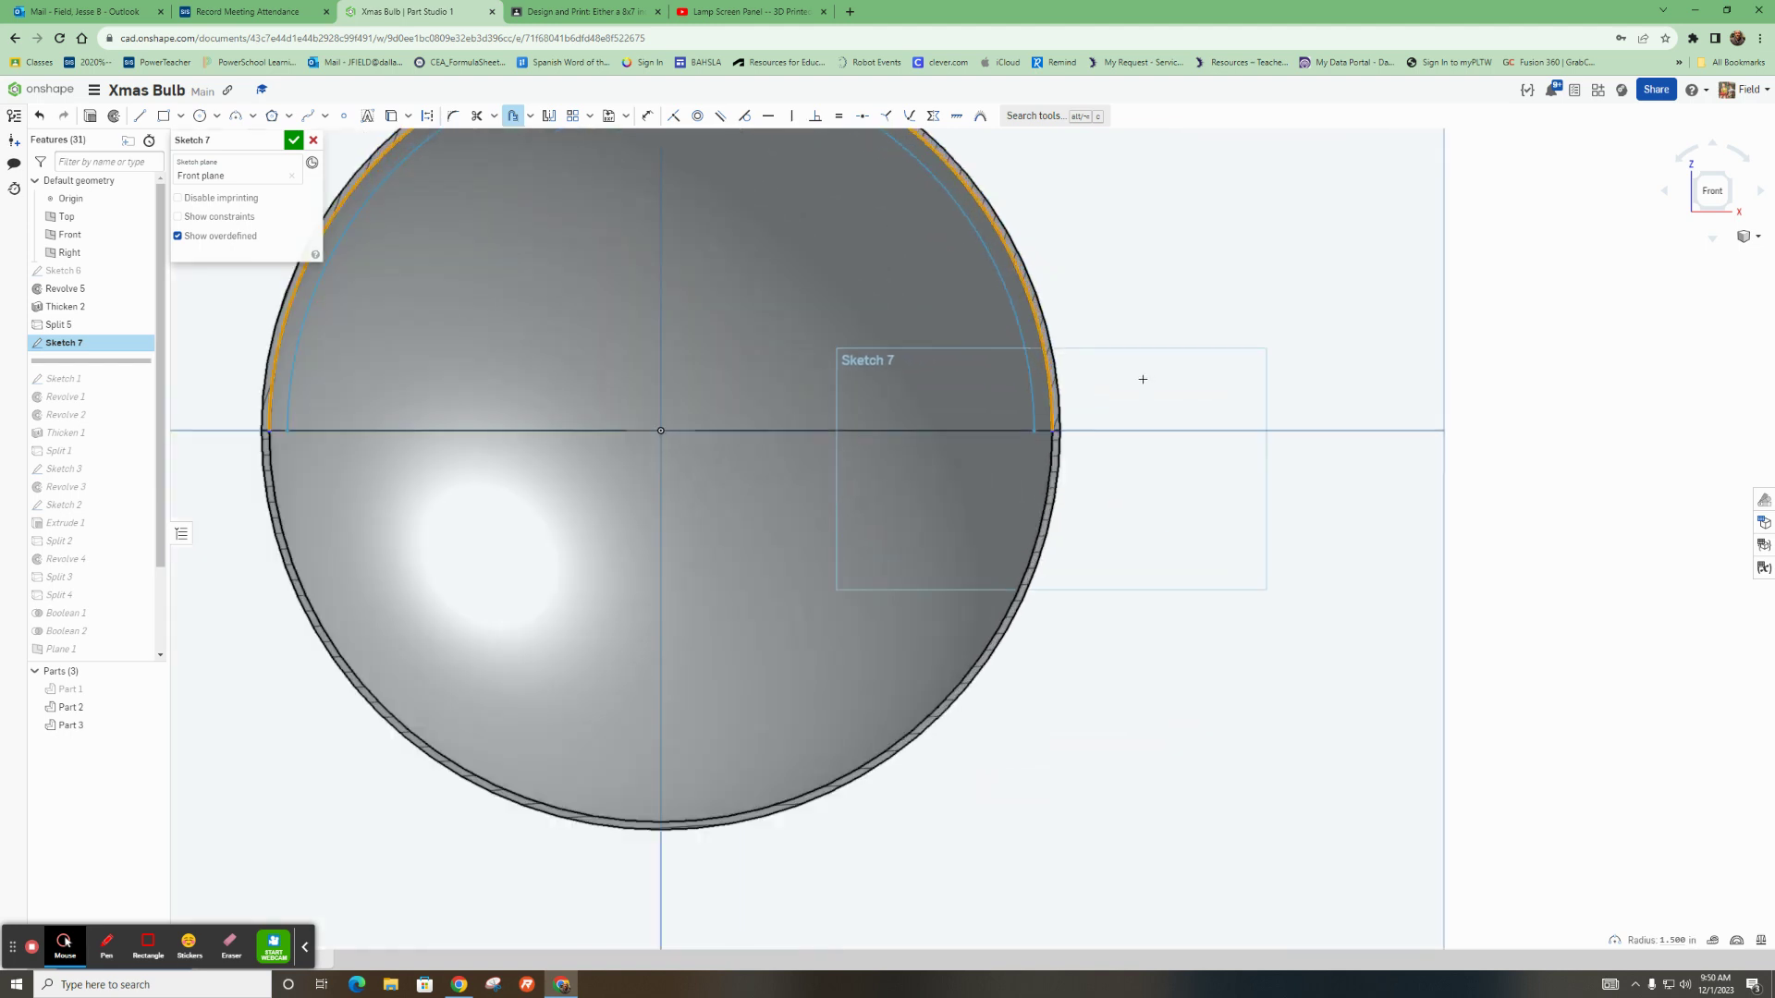
left_click_drag(704, 165, 701, 158)
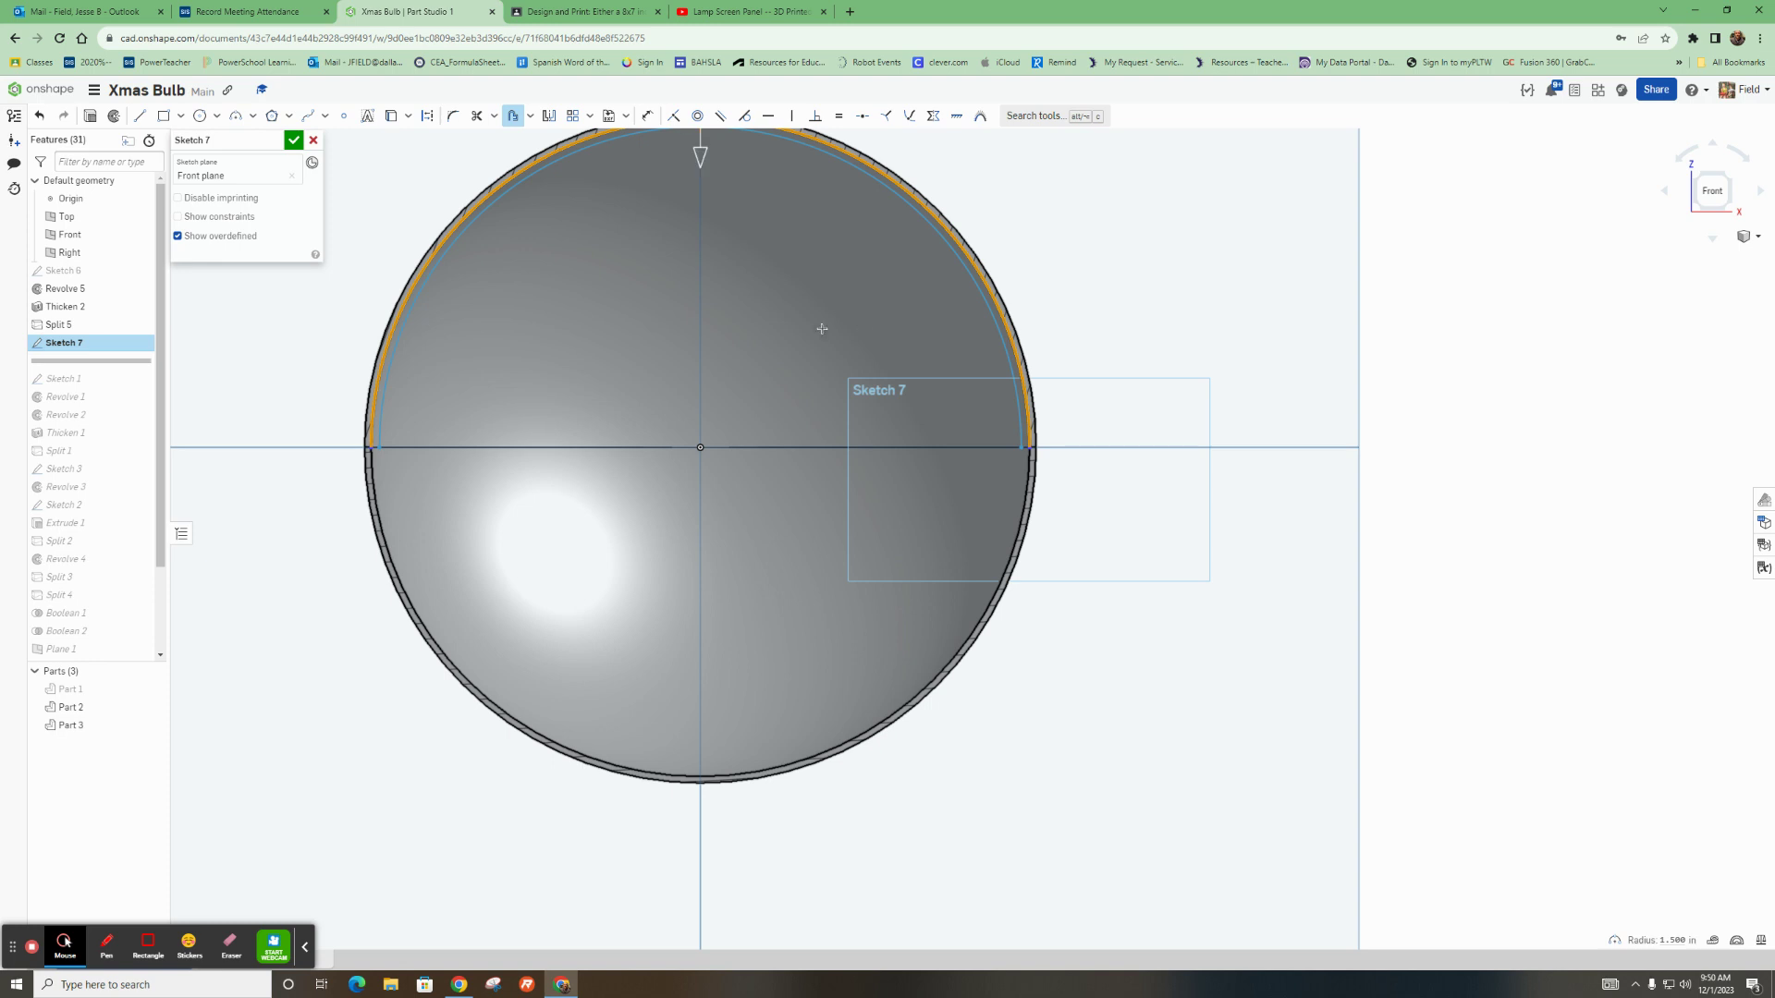
scroll(1077, 466, "up", 4)
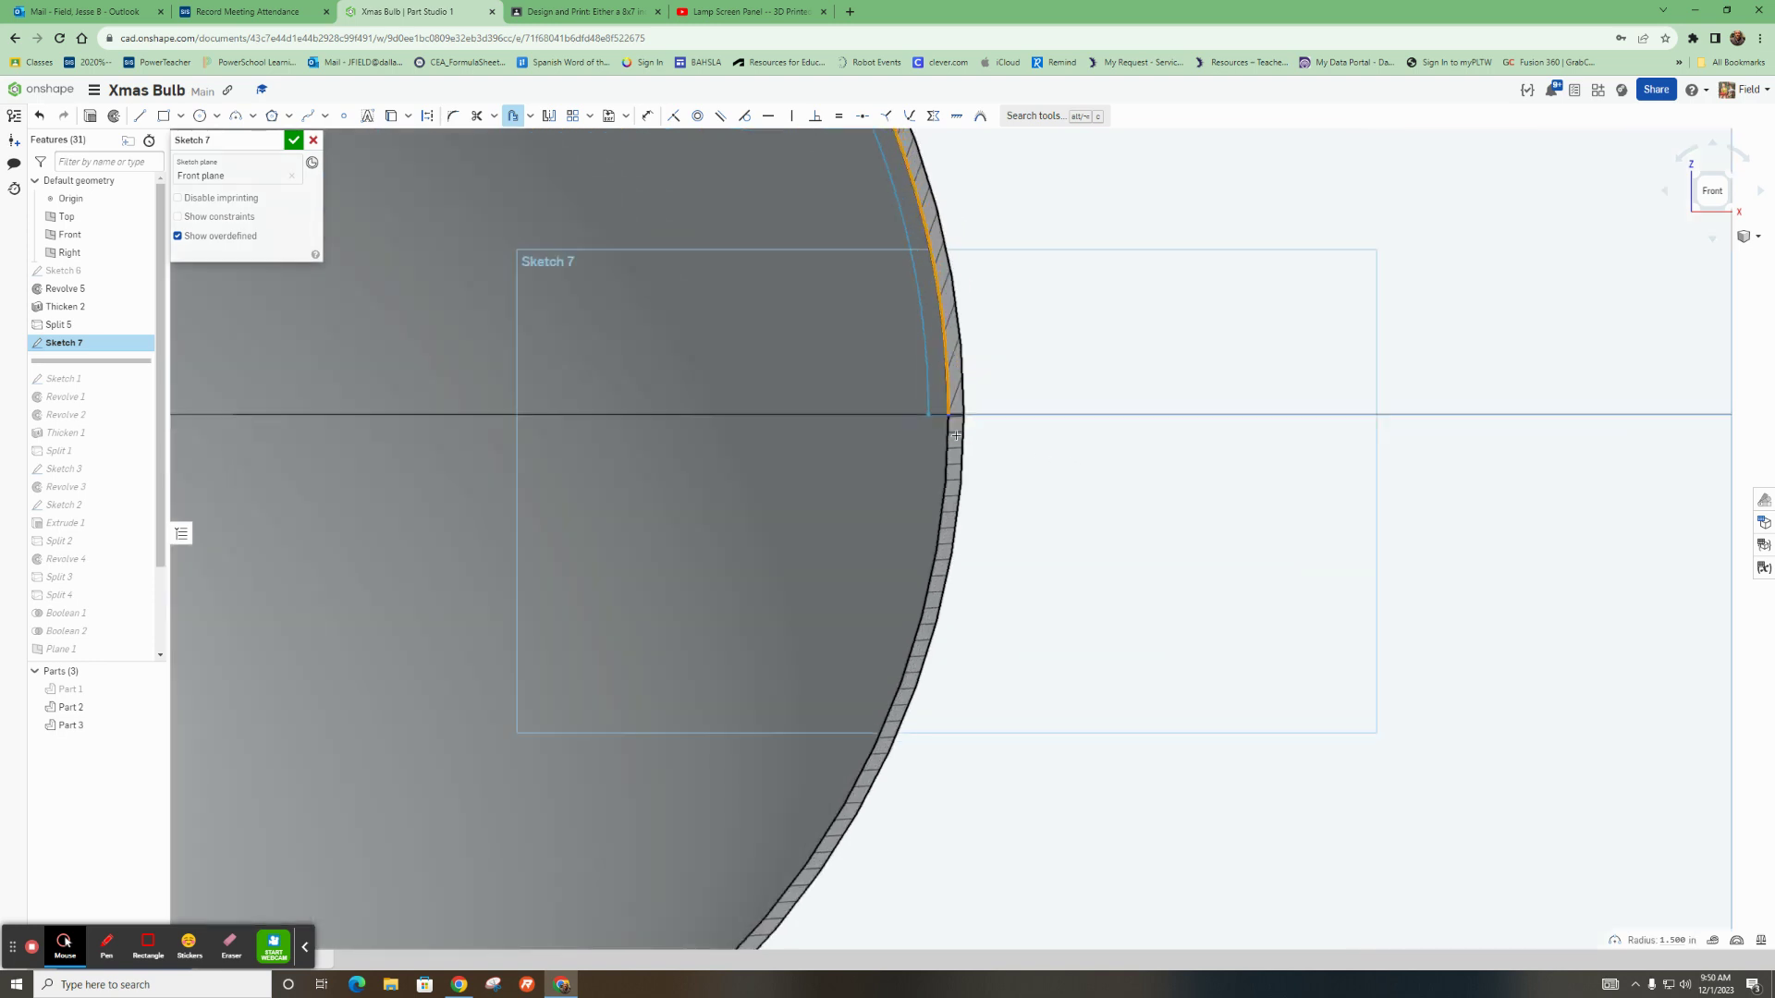
scroll(956, 436, "down", 5)
left_click_drag(684, 188, 685, 189)
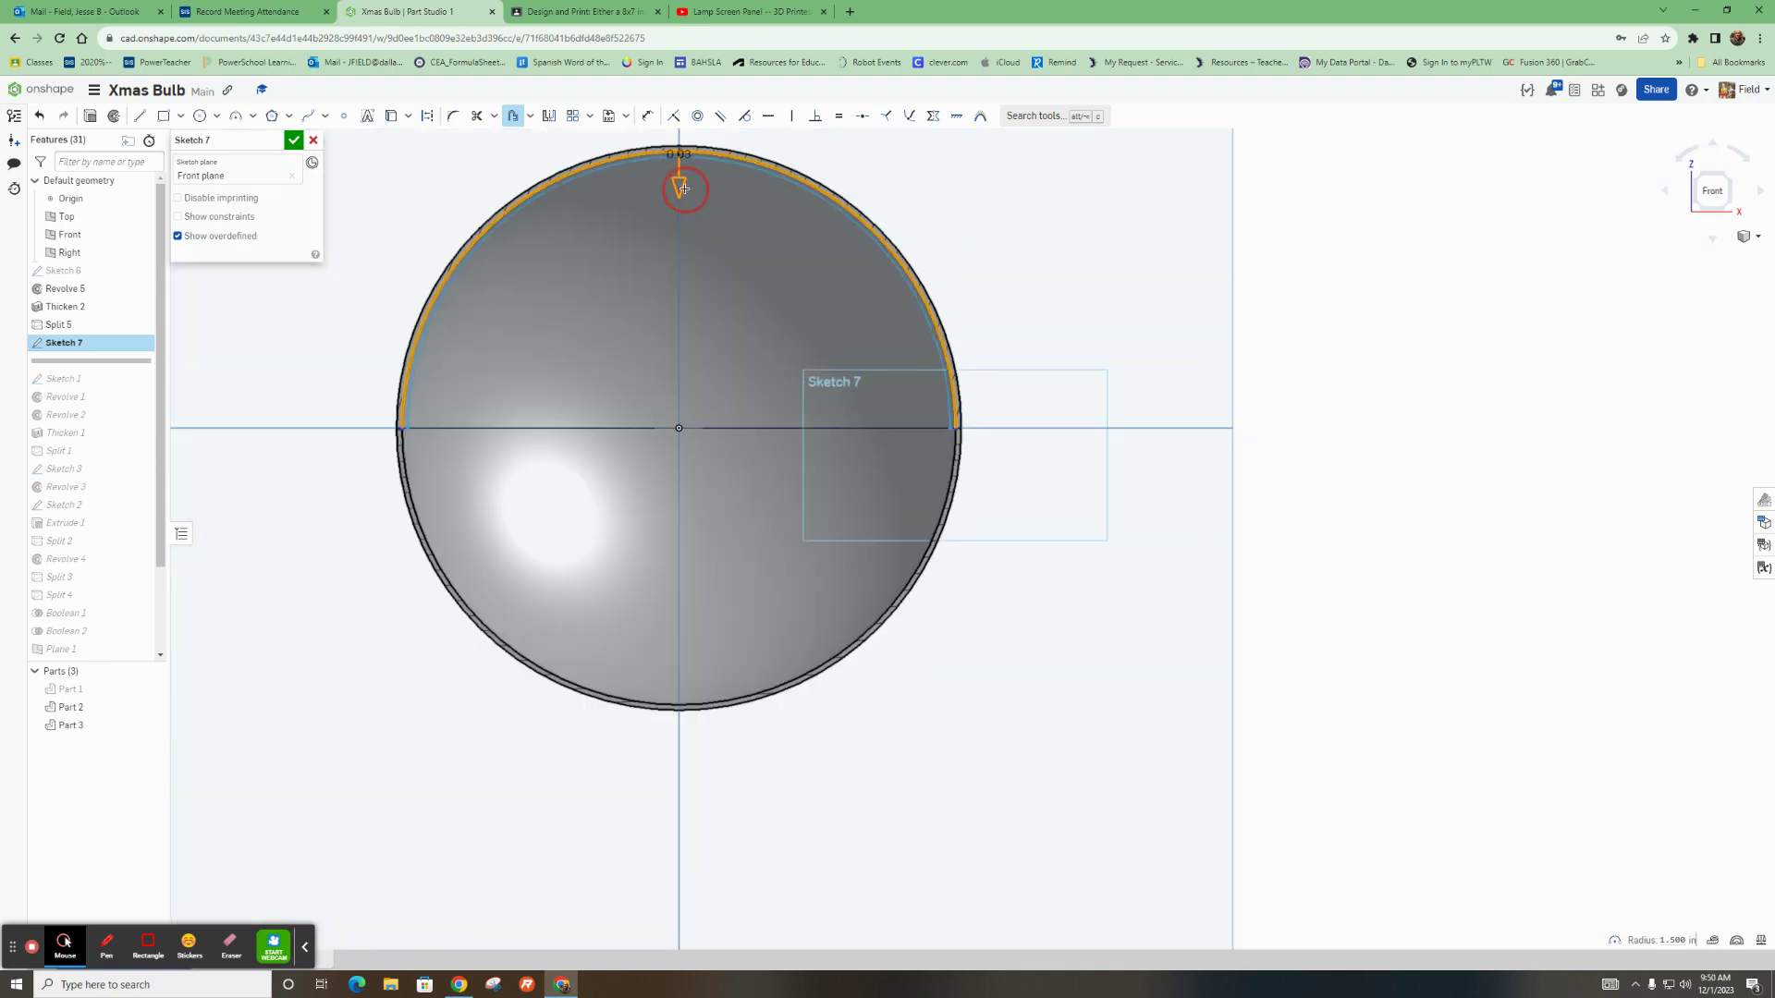
scroll(952, 389, "up", 3)
scroll(950, 505, "up", 3)
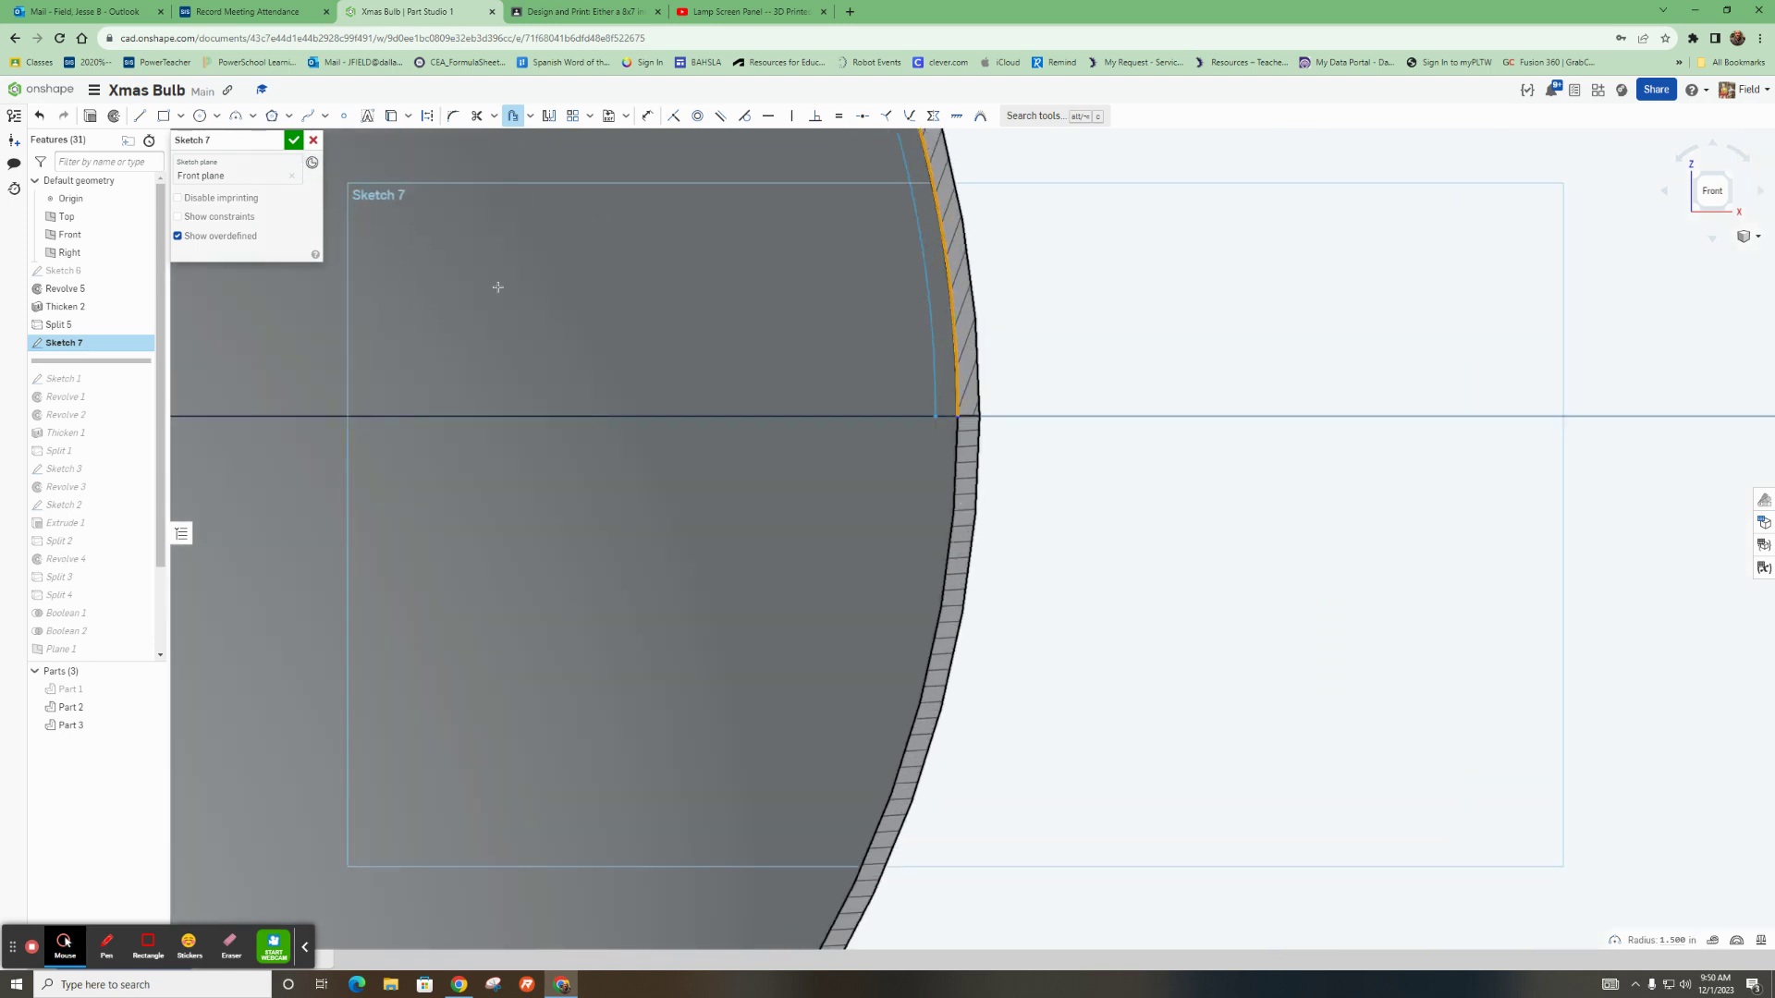
scroll(648, 390, "down", 3)
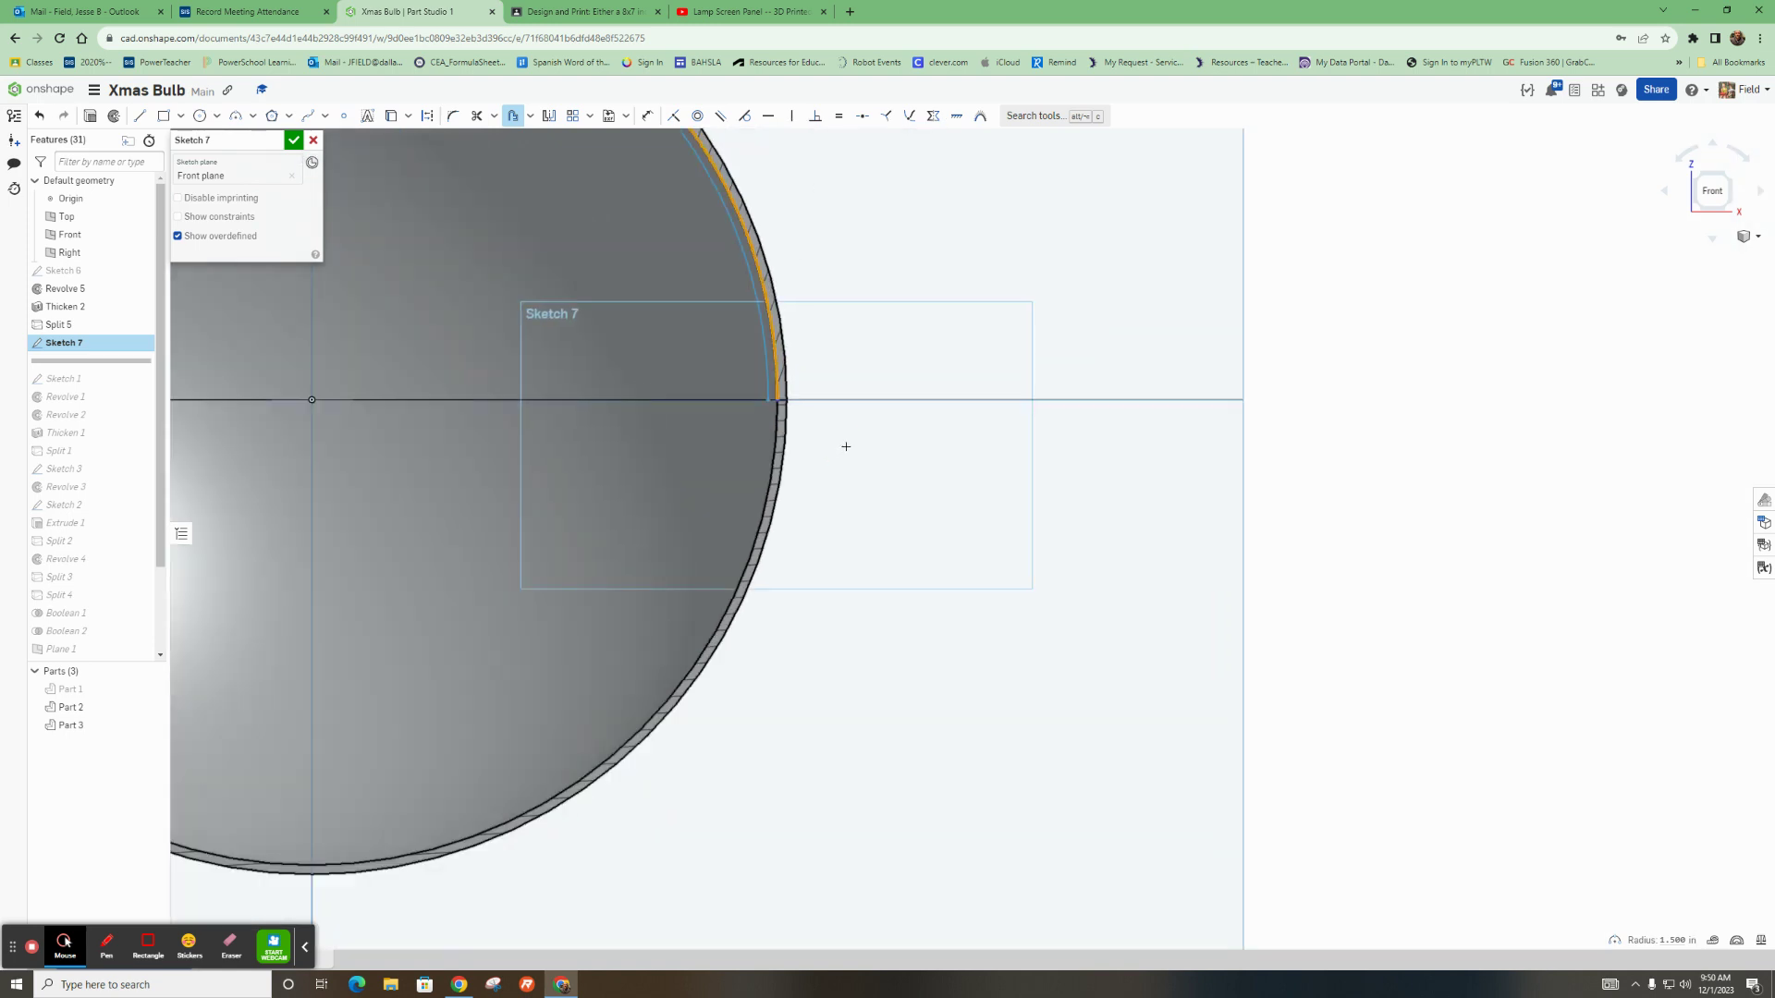
scroll(846, 447, "down", 3)
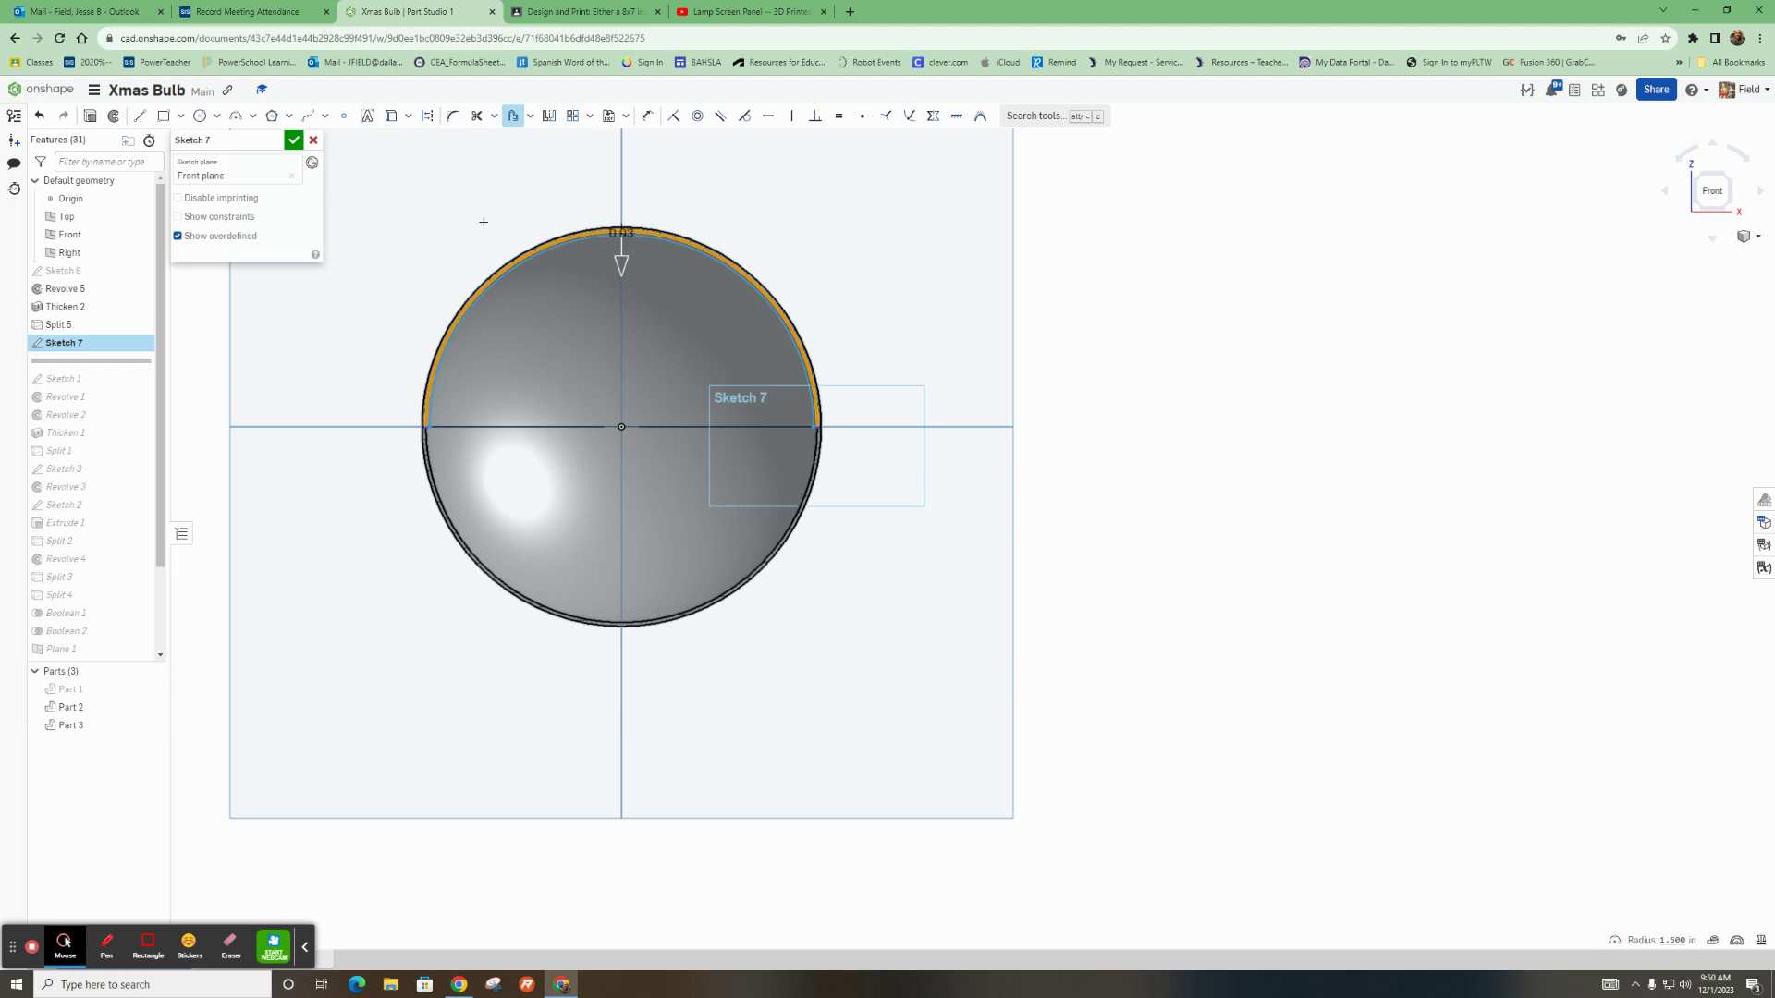
left_click(905, 268)
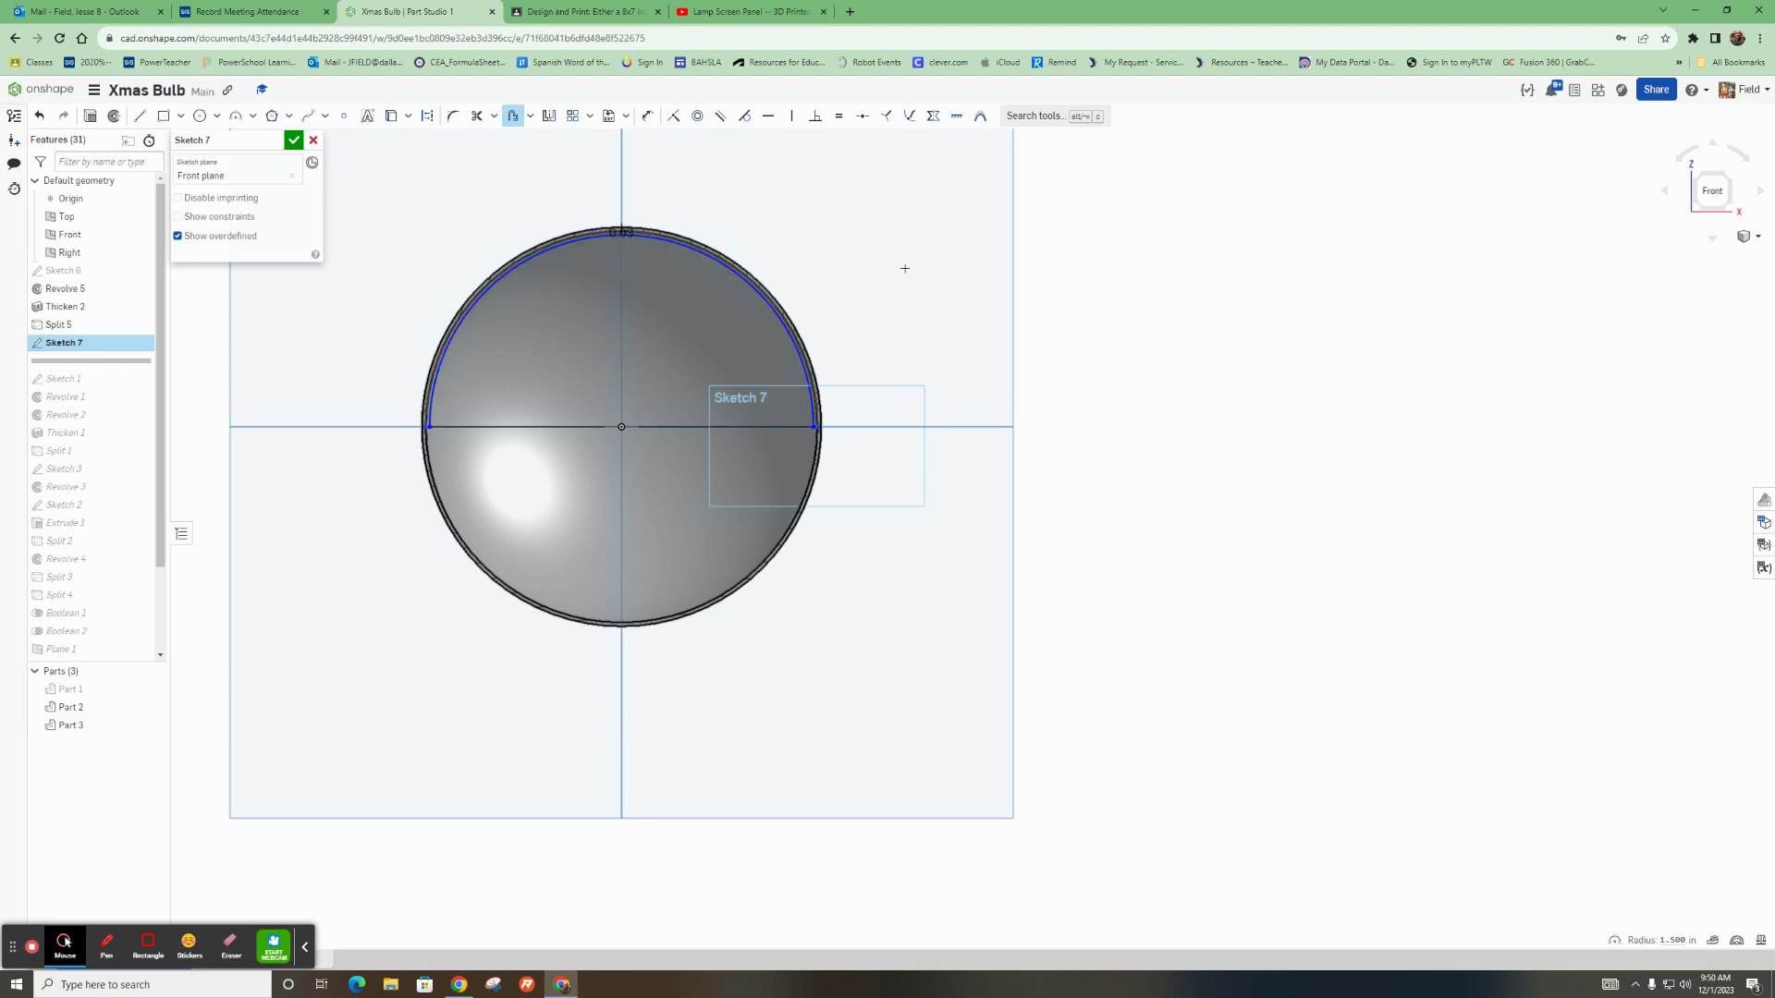
scroll(813, 433, "up", 4)
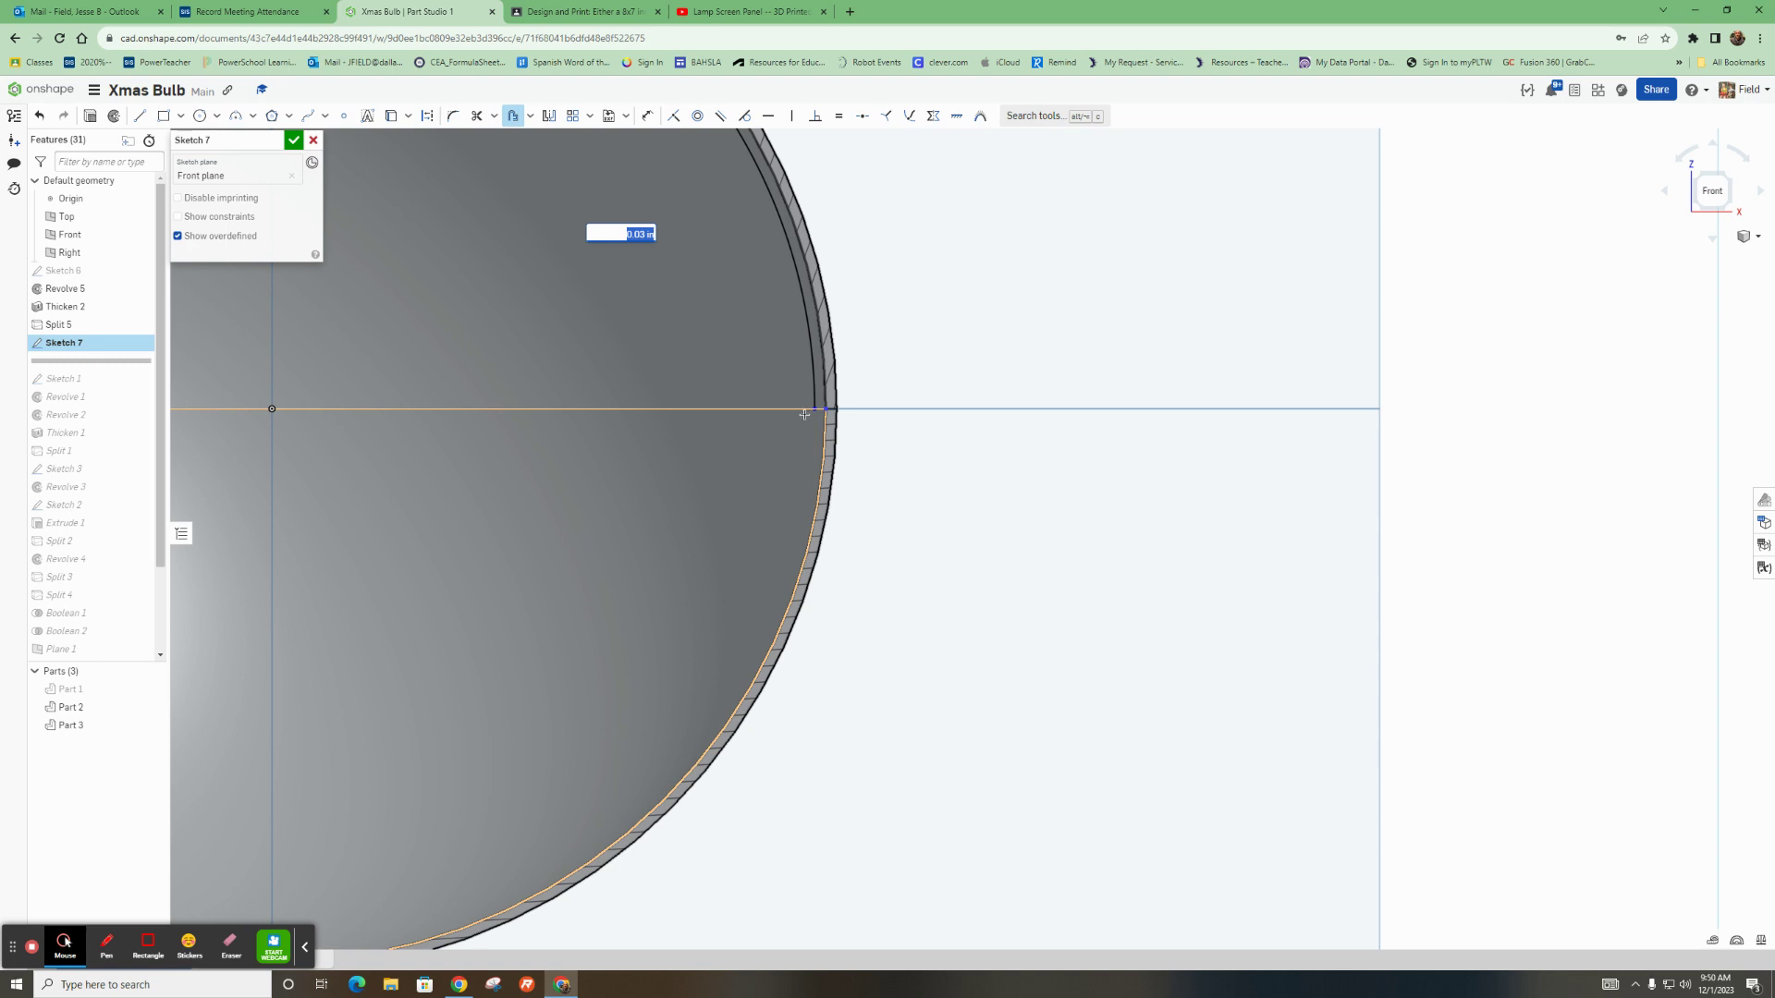
scroll(832, 411, "up", 1)
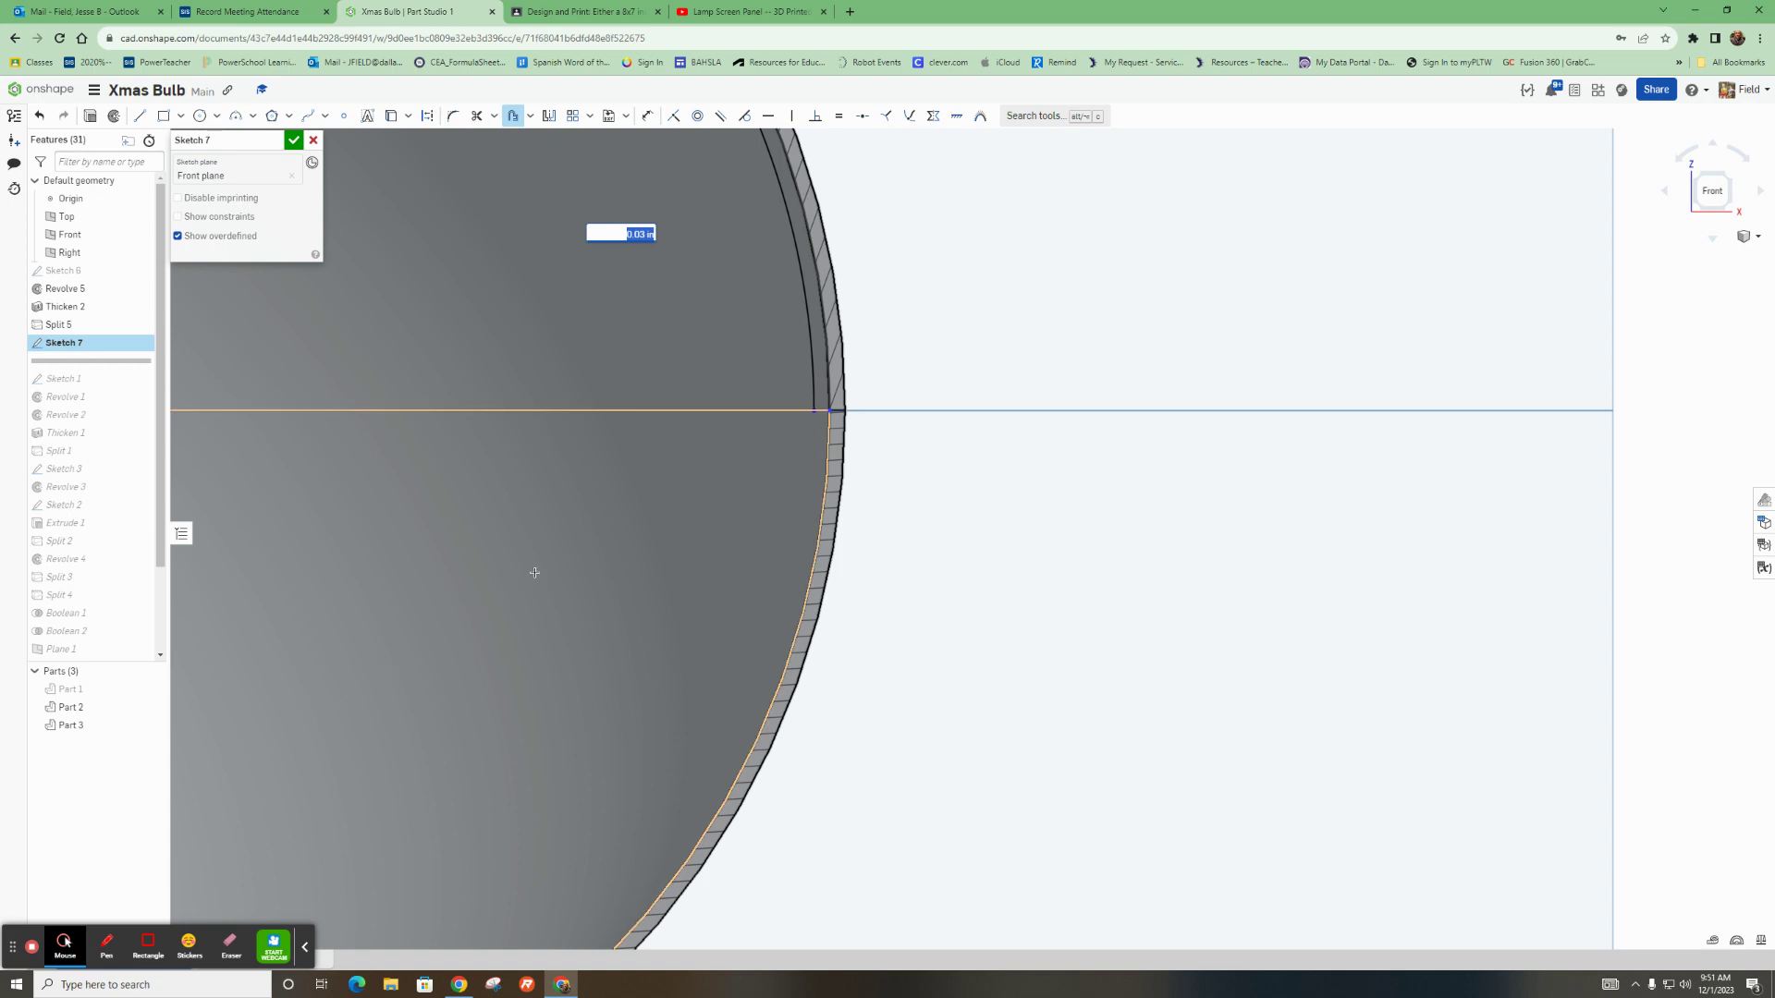
scroll(781, 480, "up", 1)
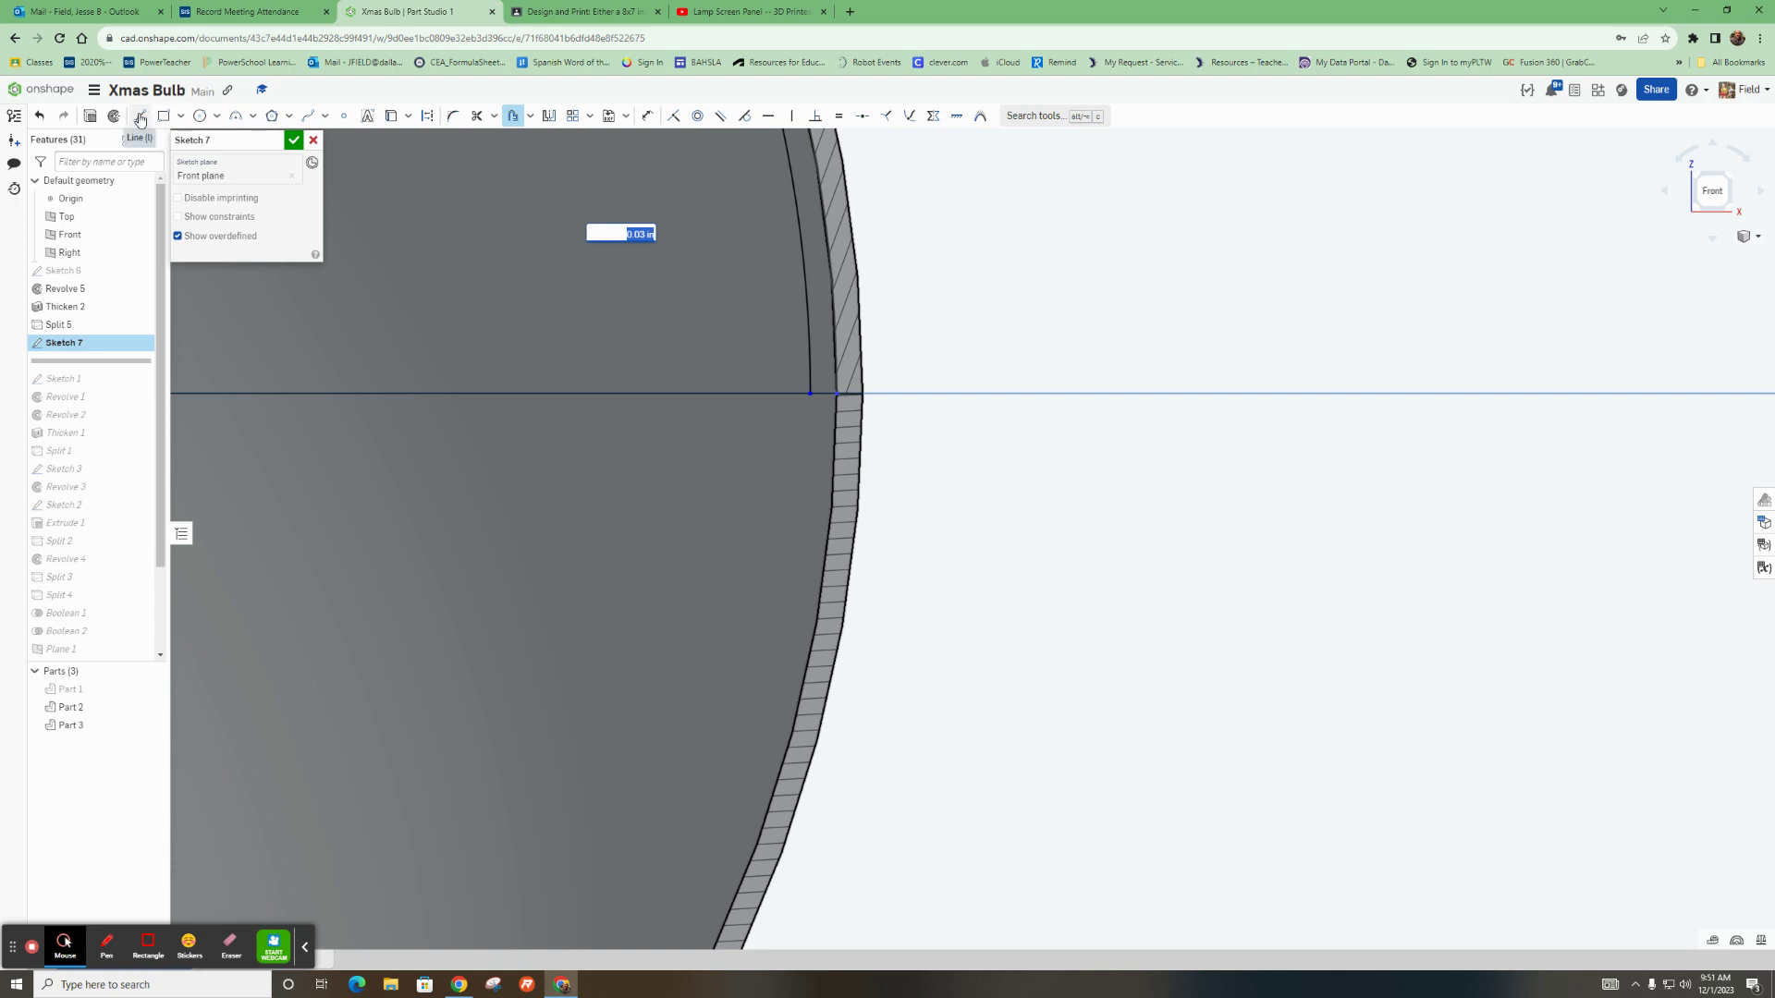
scroll(612, 513, "down", 4)
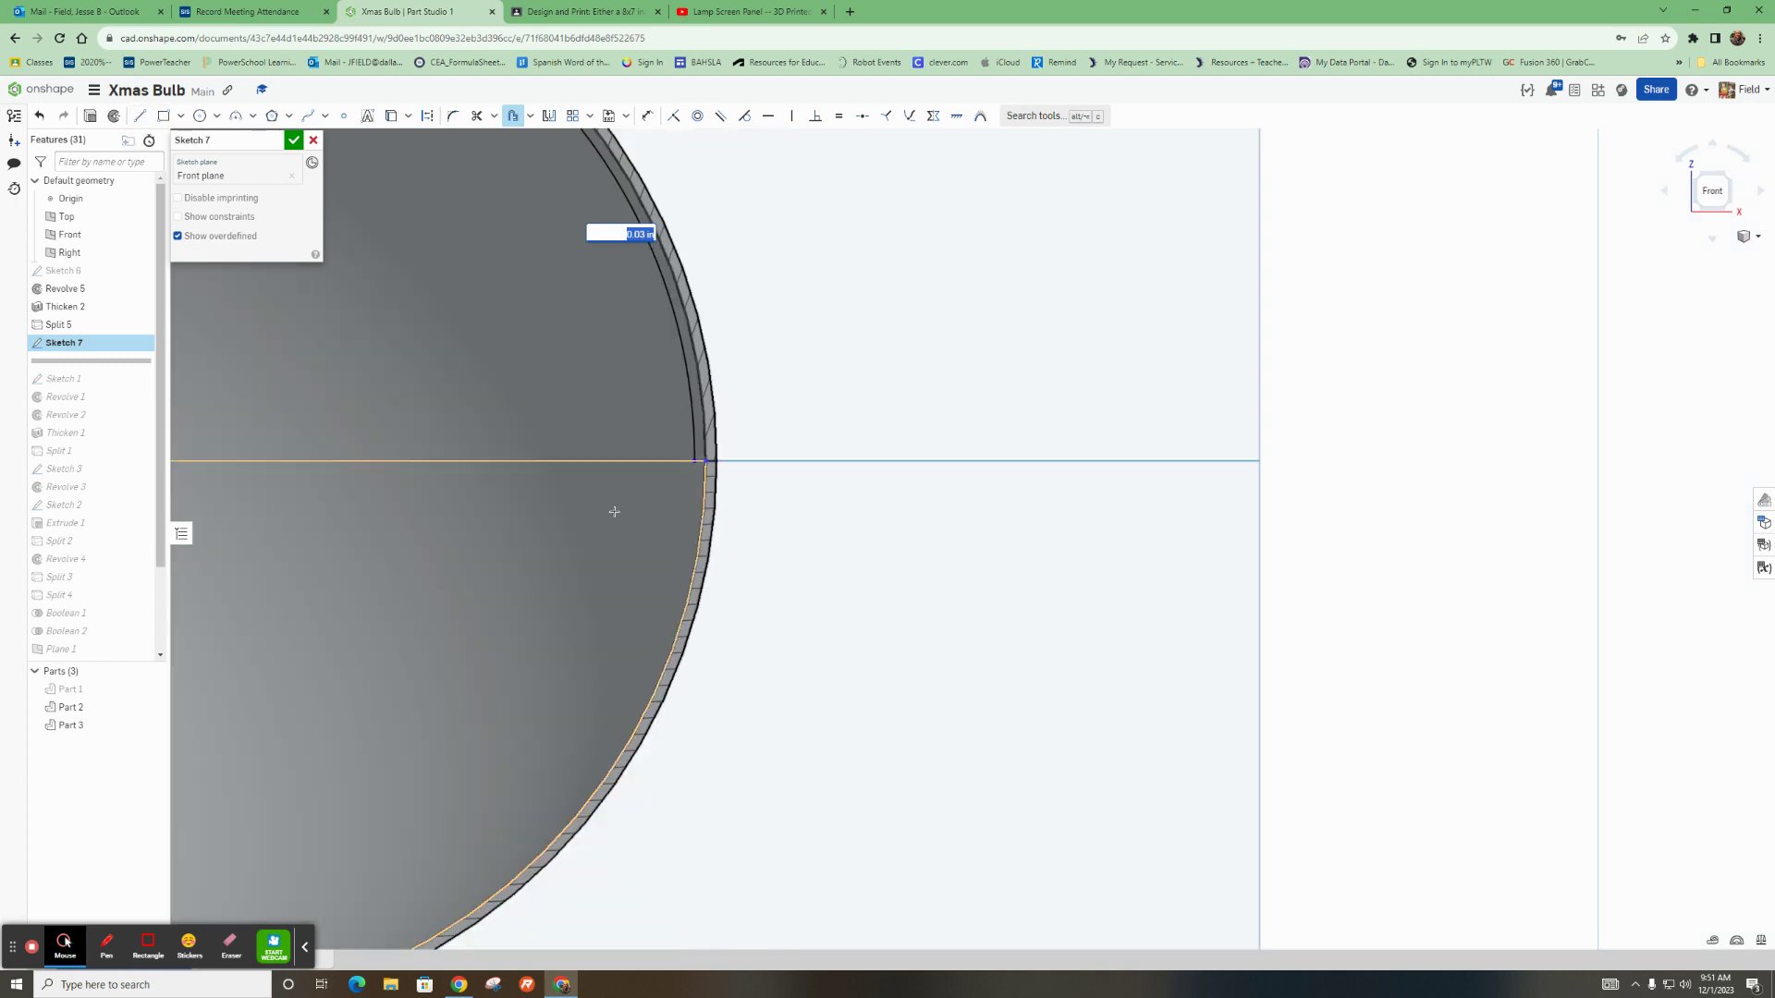
key("u")
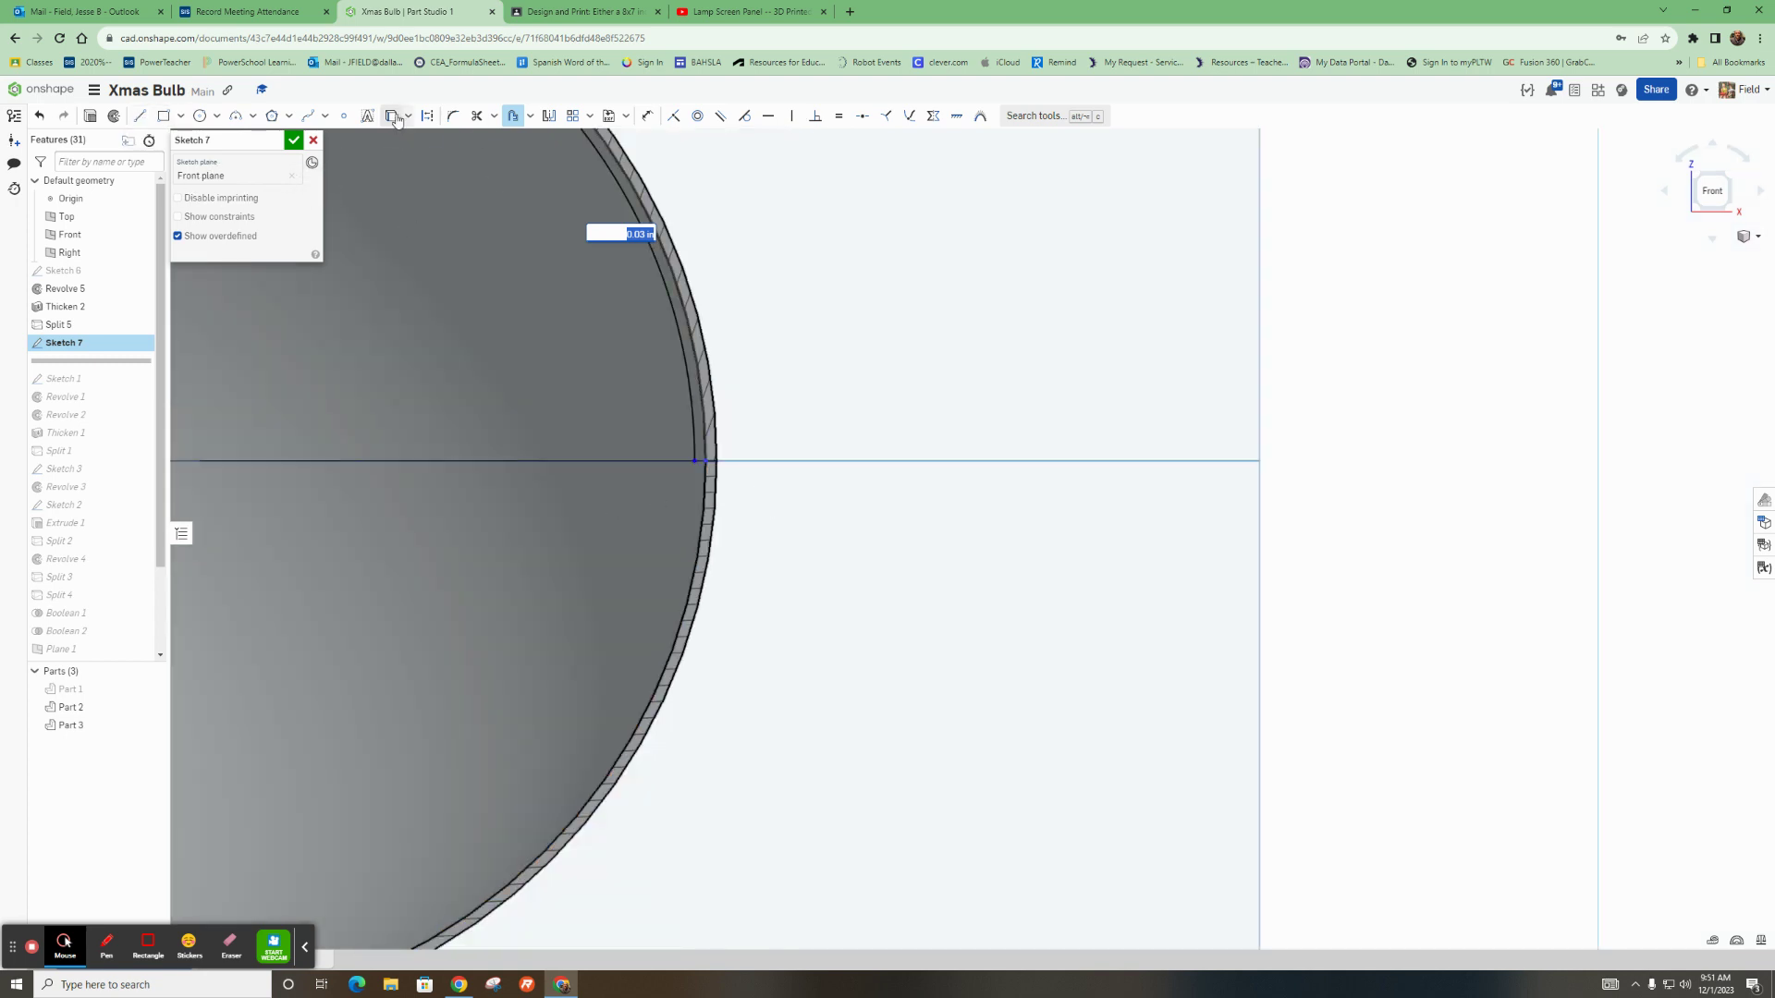
scroll(721, 514, "up", 2)
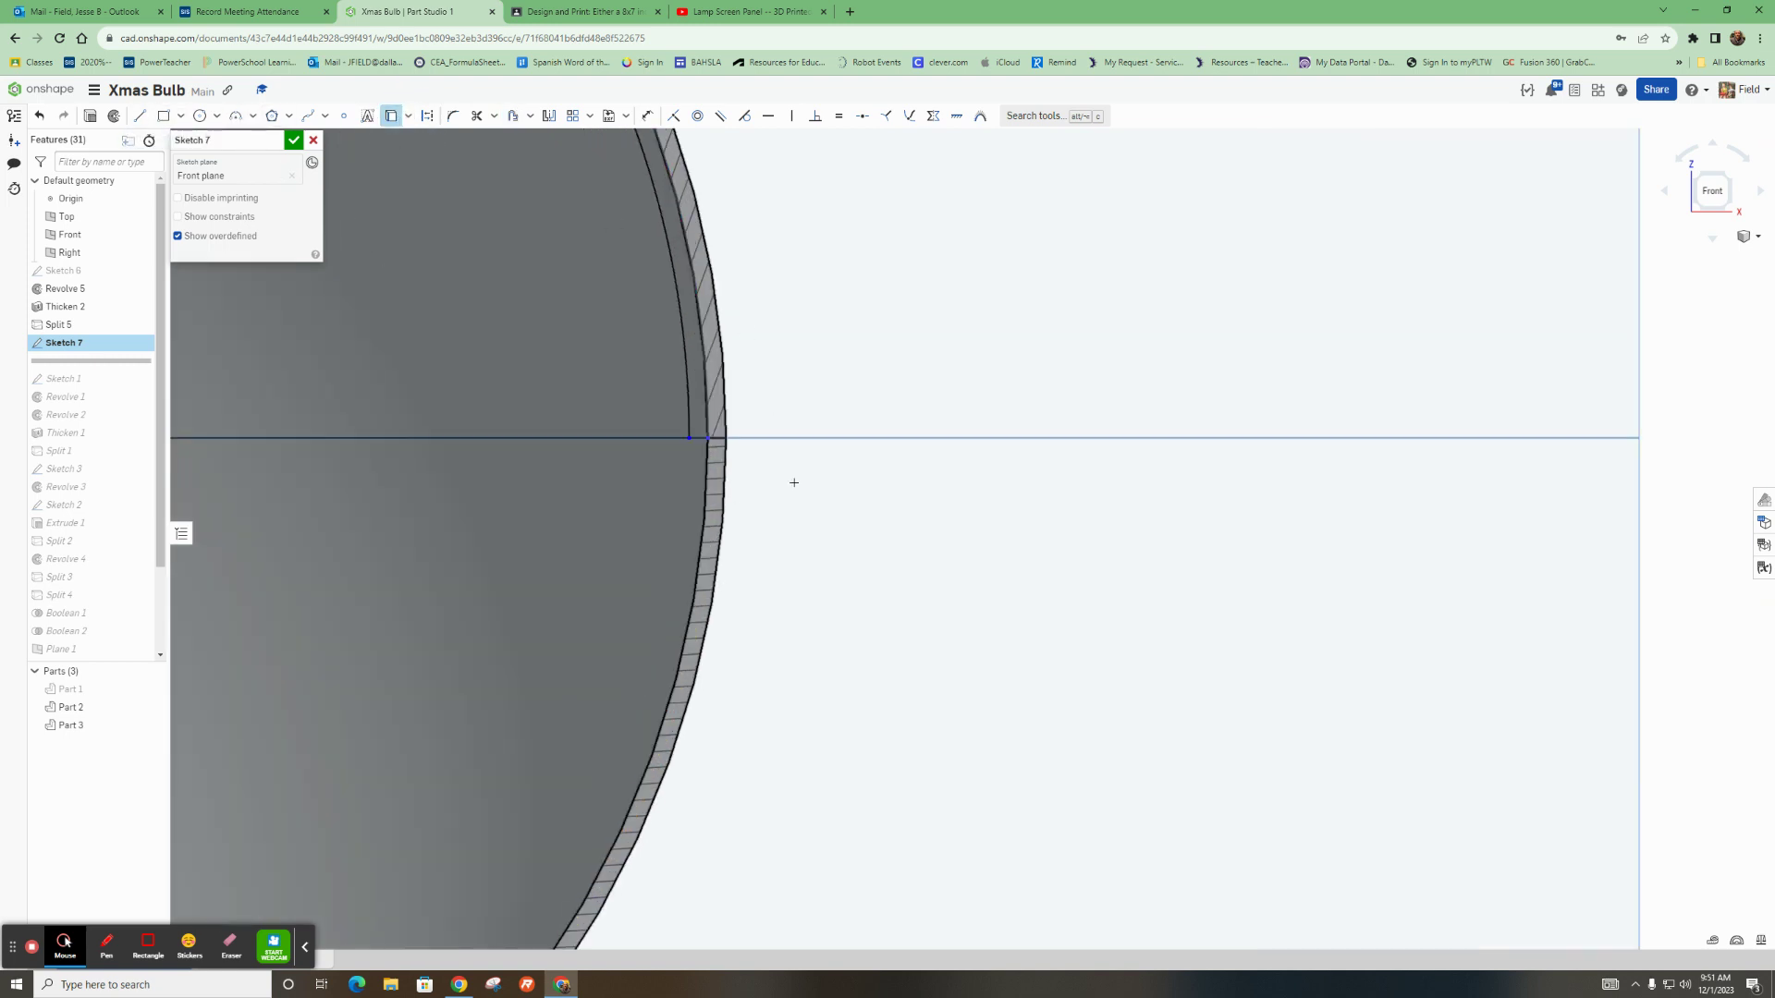
scroll(668, 451, "down", 4)
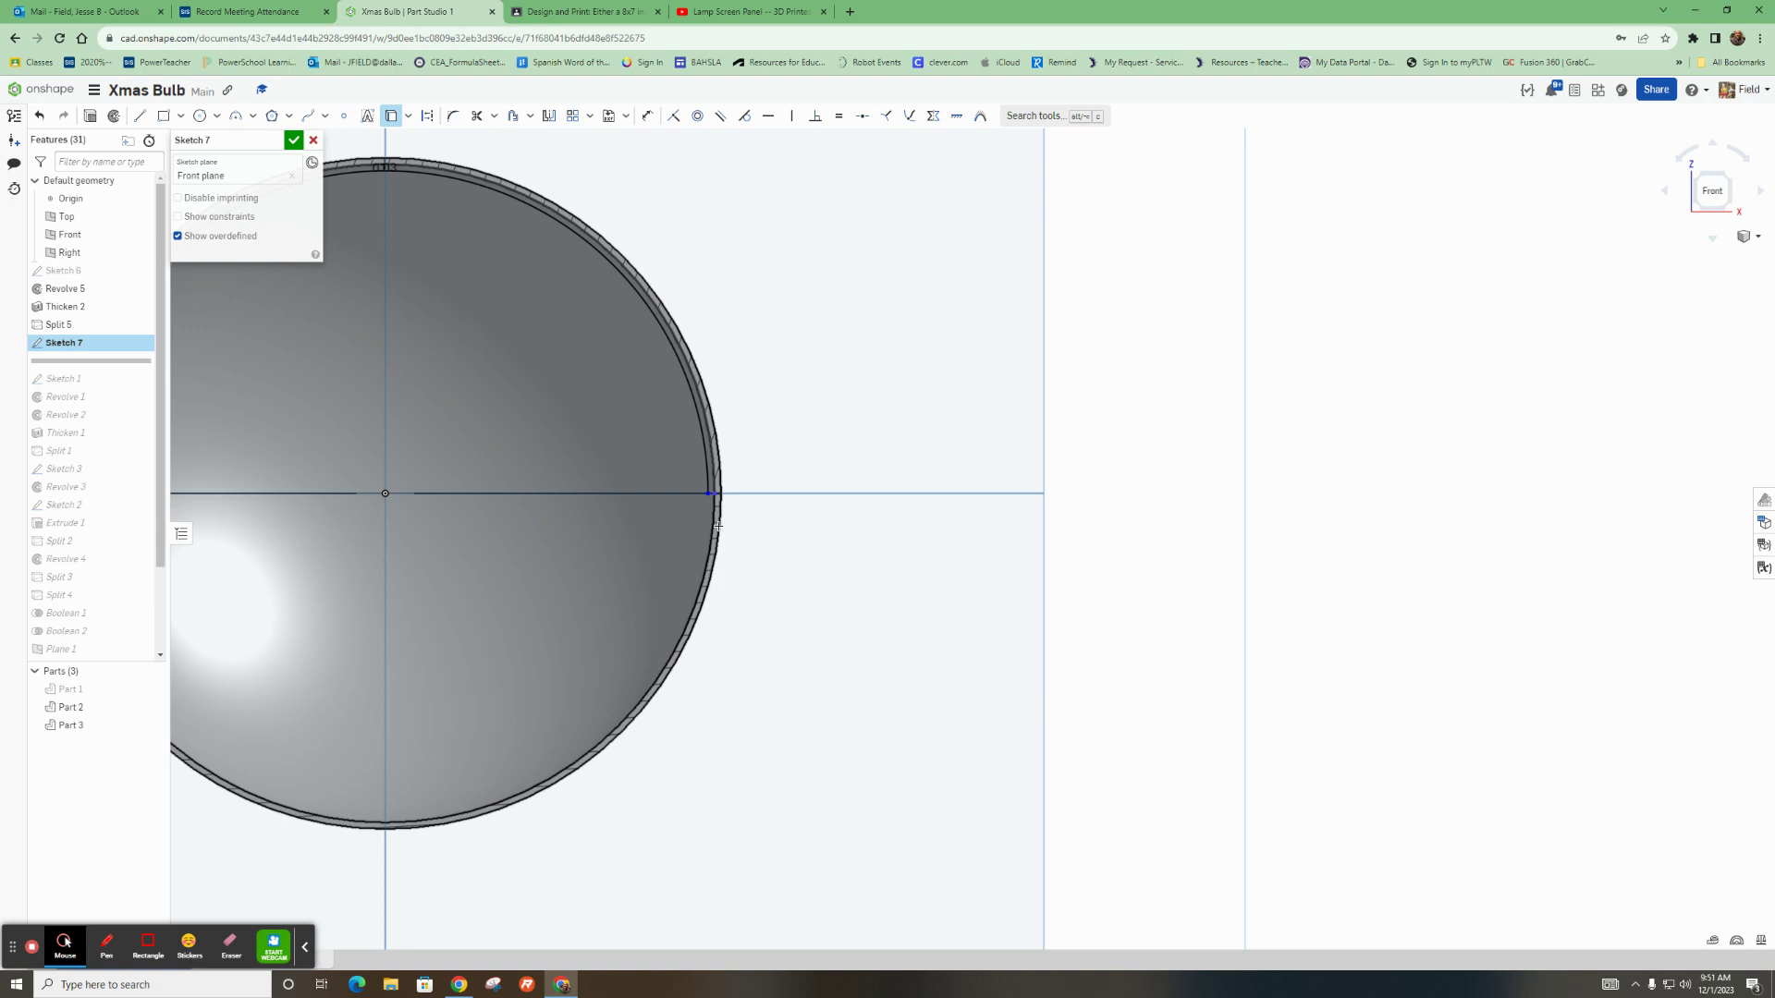
Draw a circle centred on the origin through the lower end of the offset arc at the split line
left_click(199, 116)
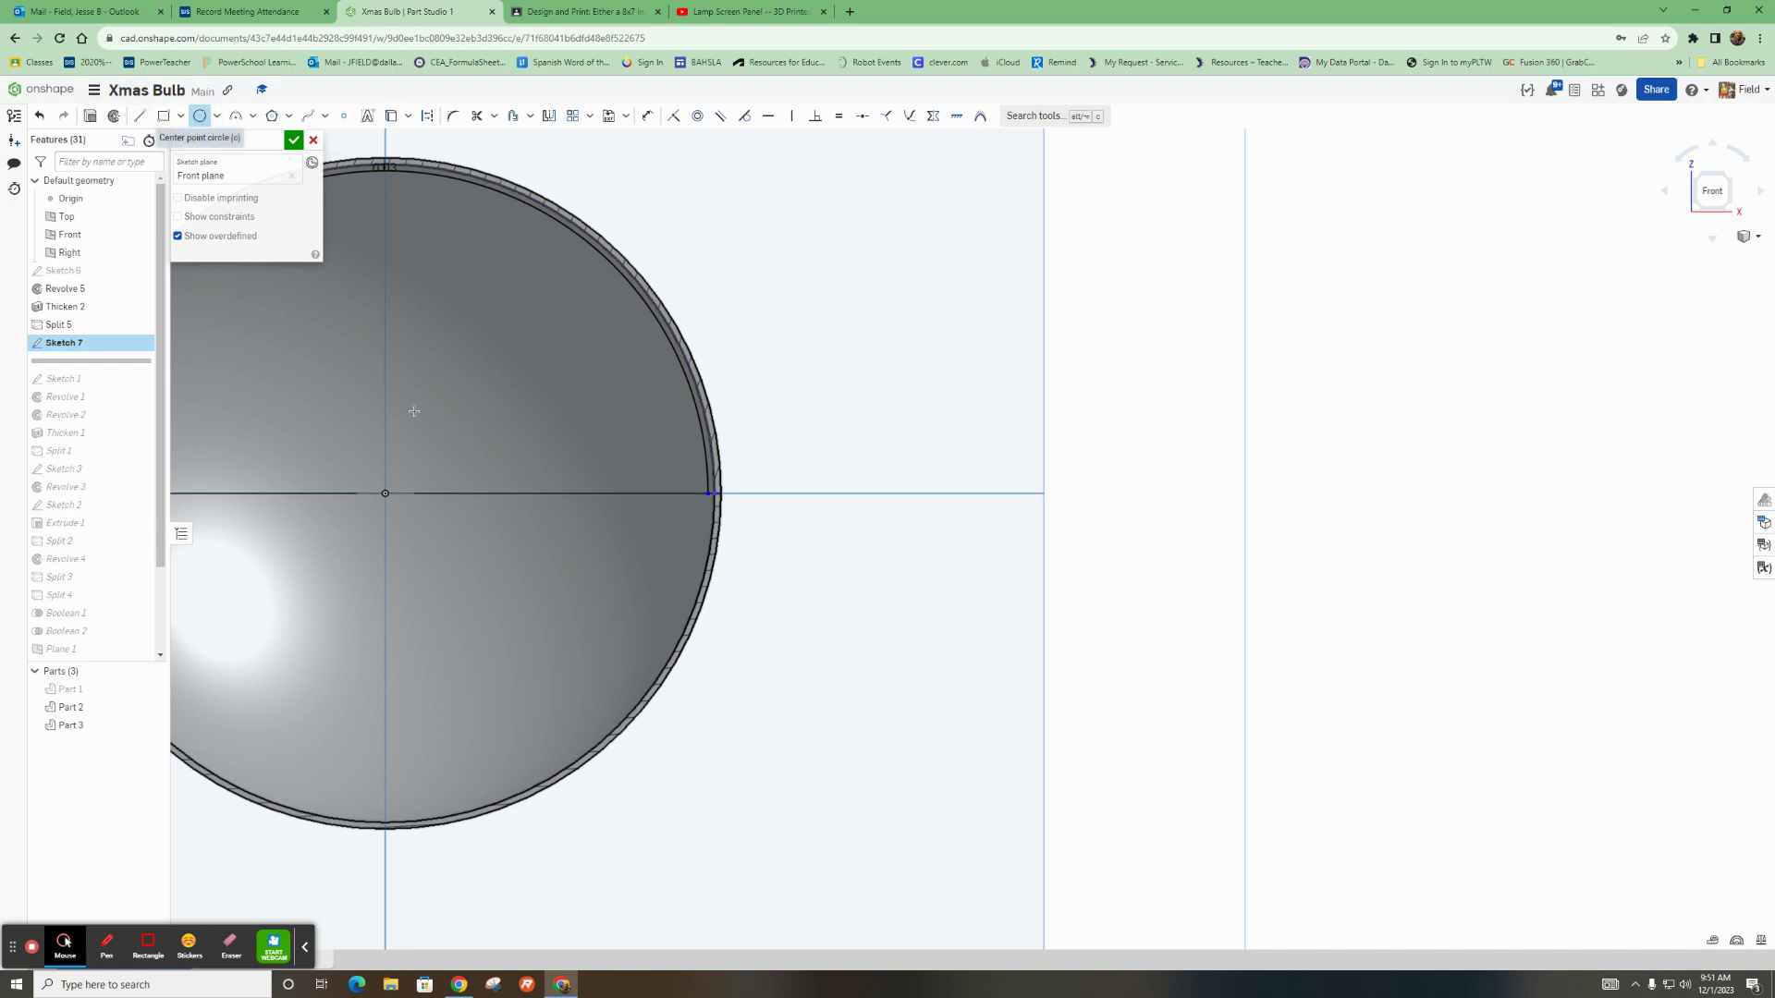
left_click(408, 492)
scroll(703, 481, "up", 5)
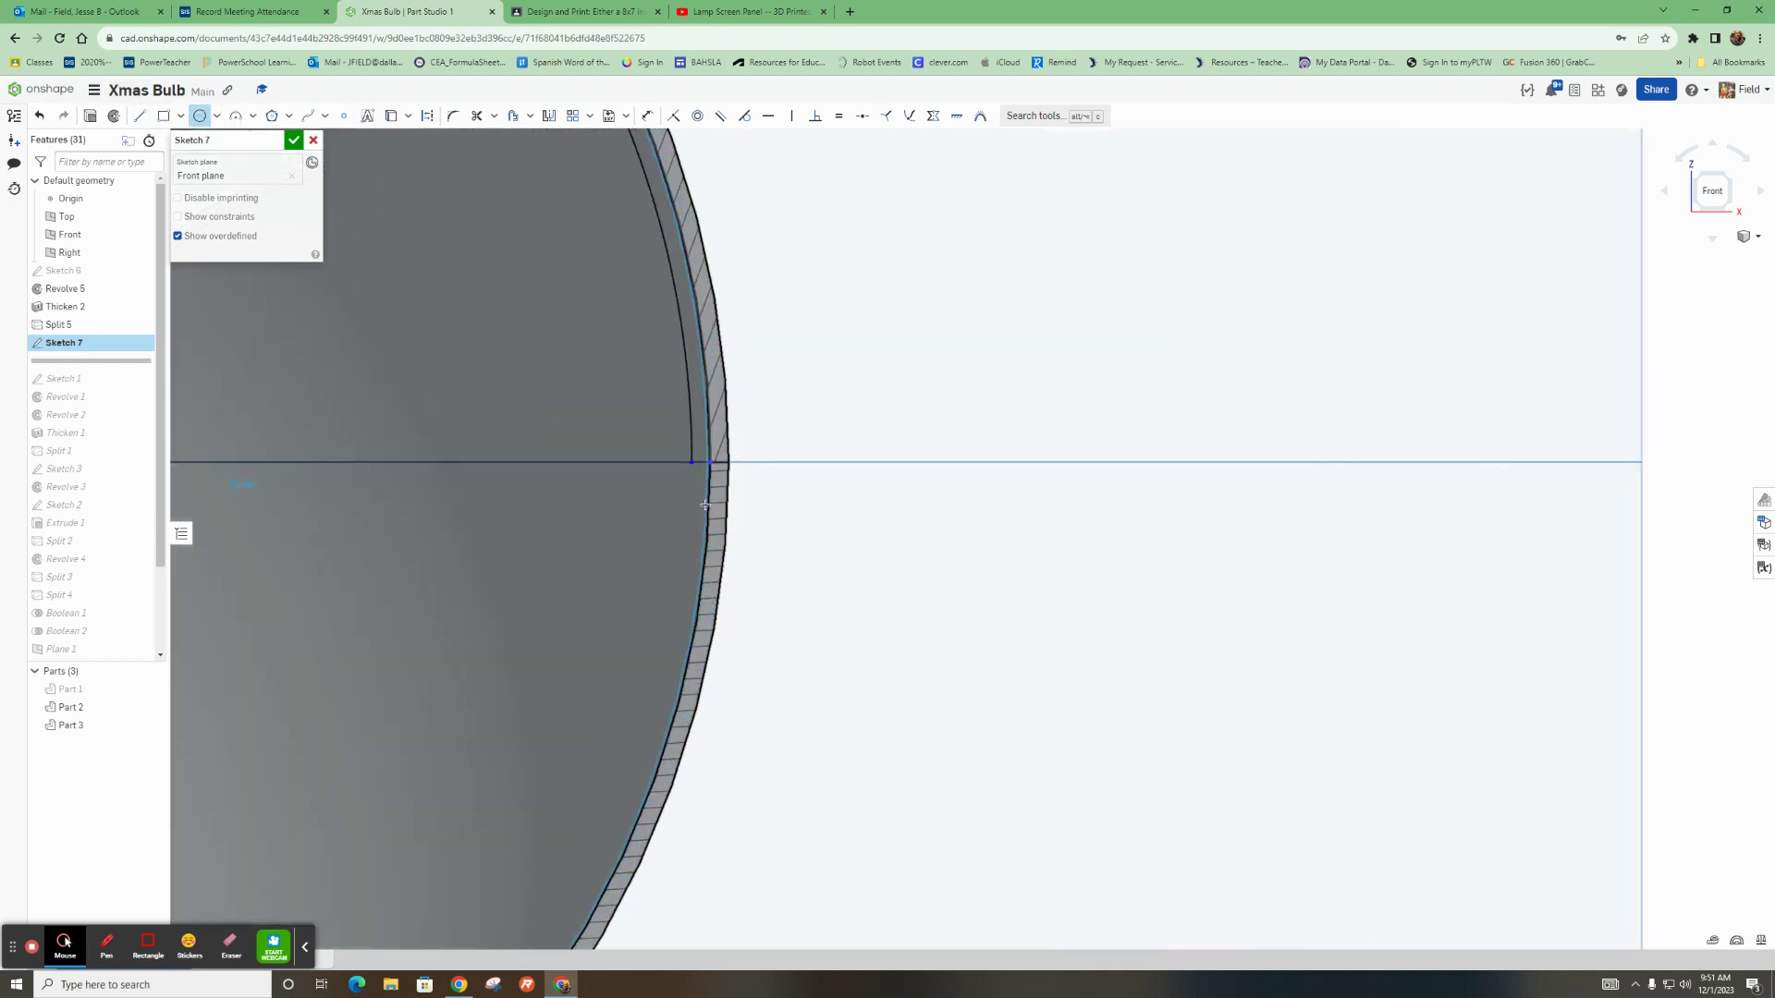
left_click(697, 442)
scroll(790, 563, "down", 2)
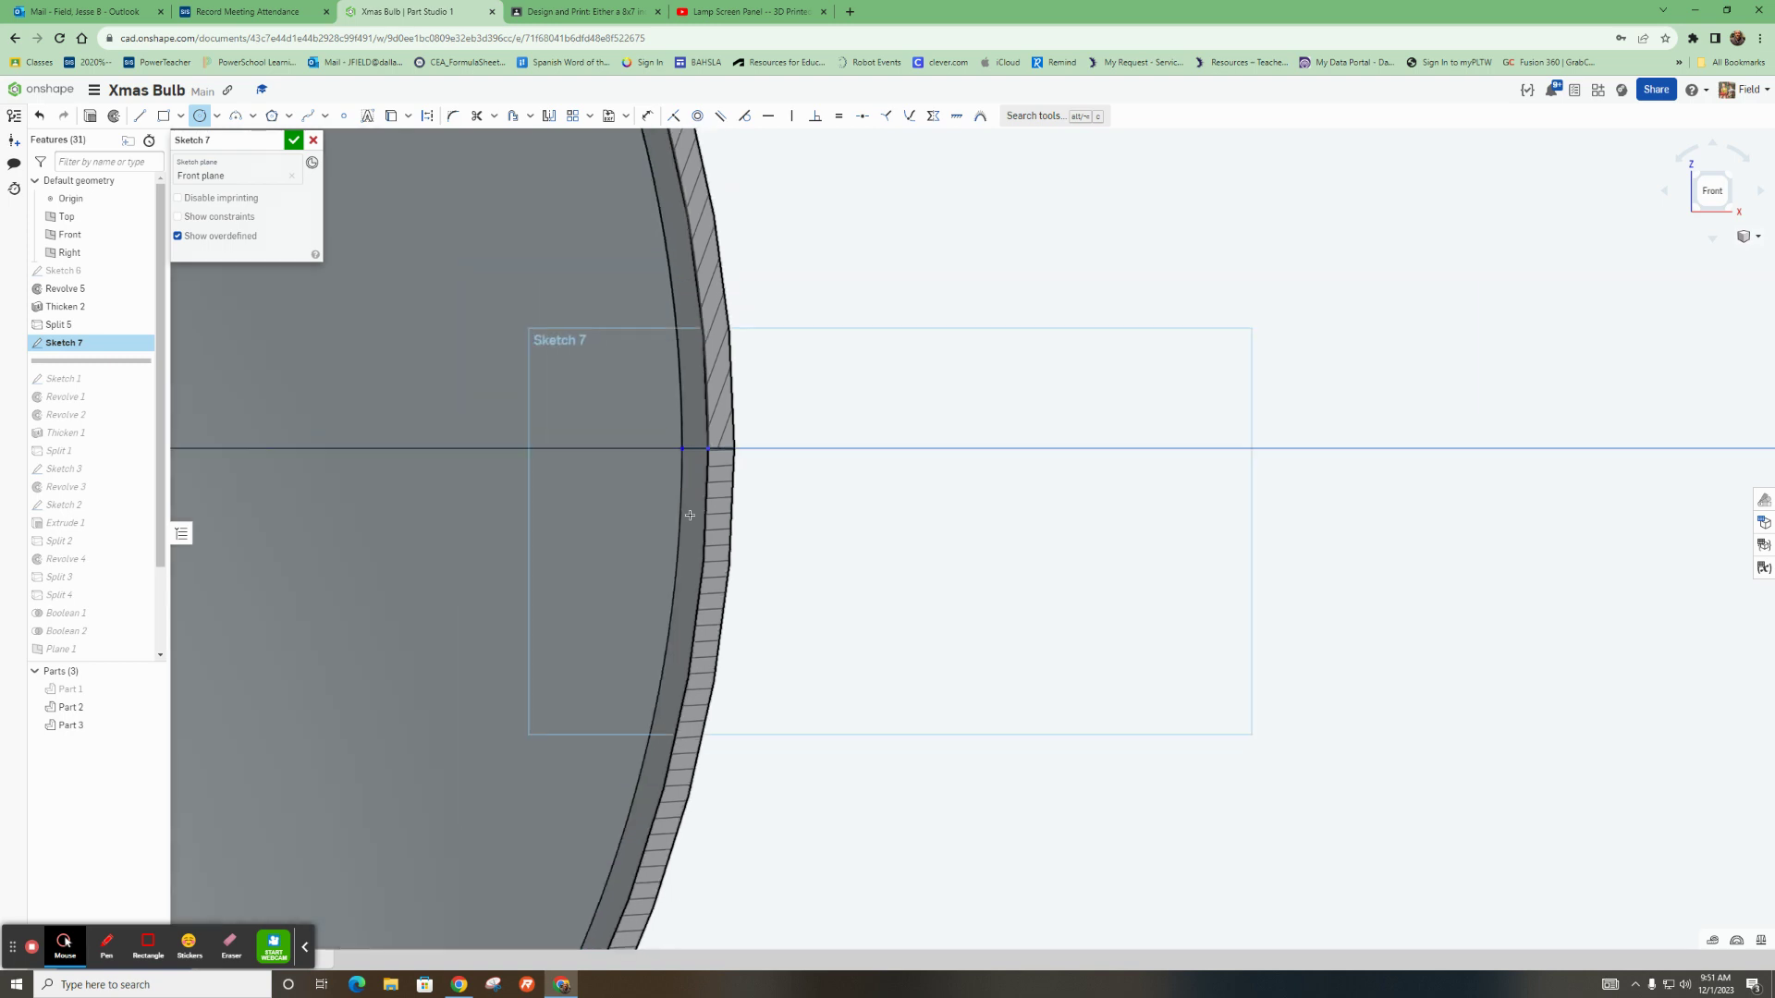
Draw a short line, about 0.032 in long, from the inner circle to the shell's inner edge above the split line
left_click(139, 116)
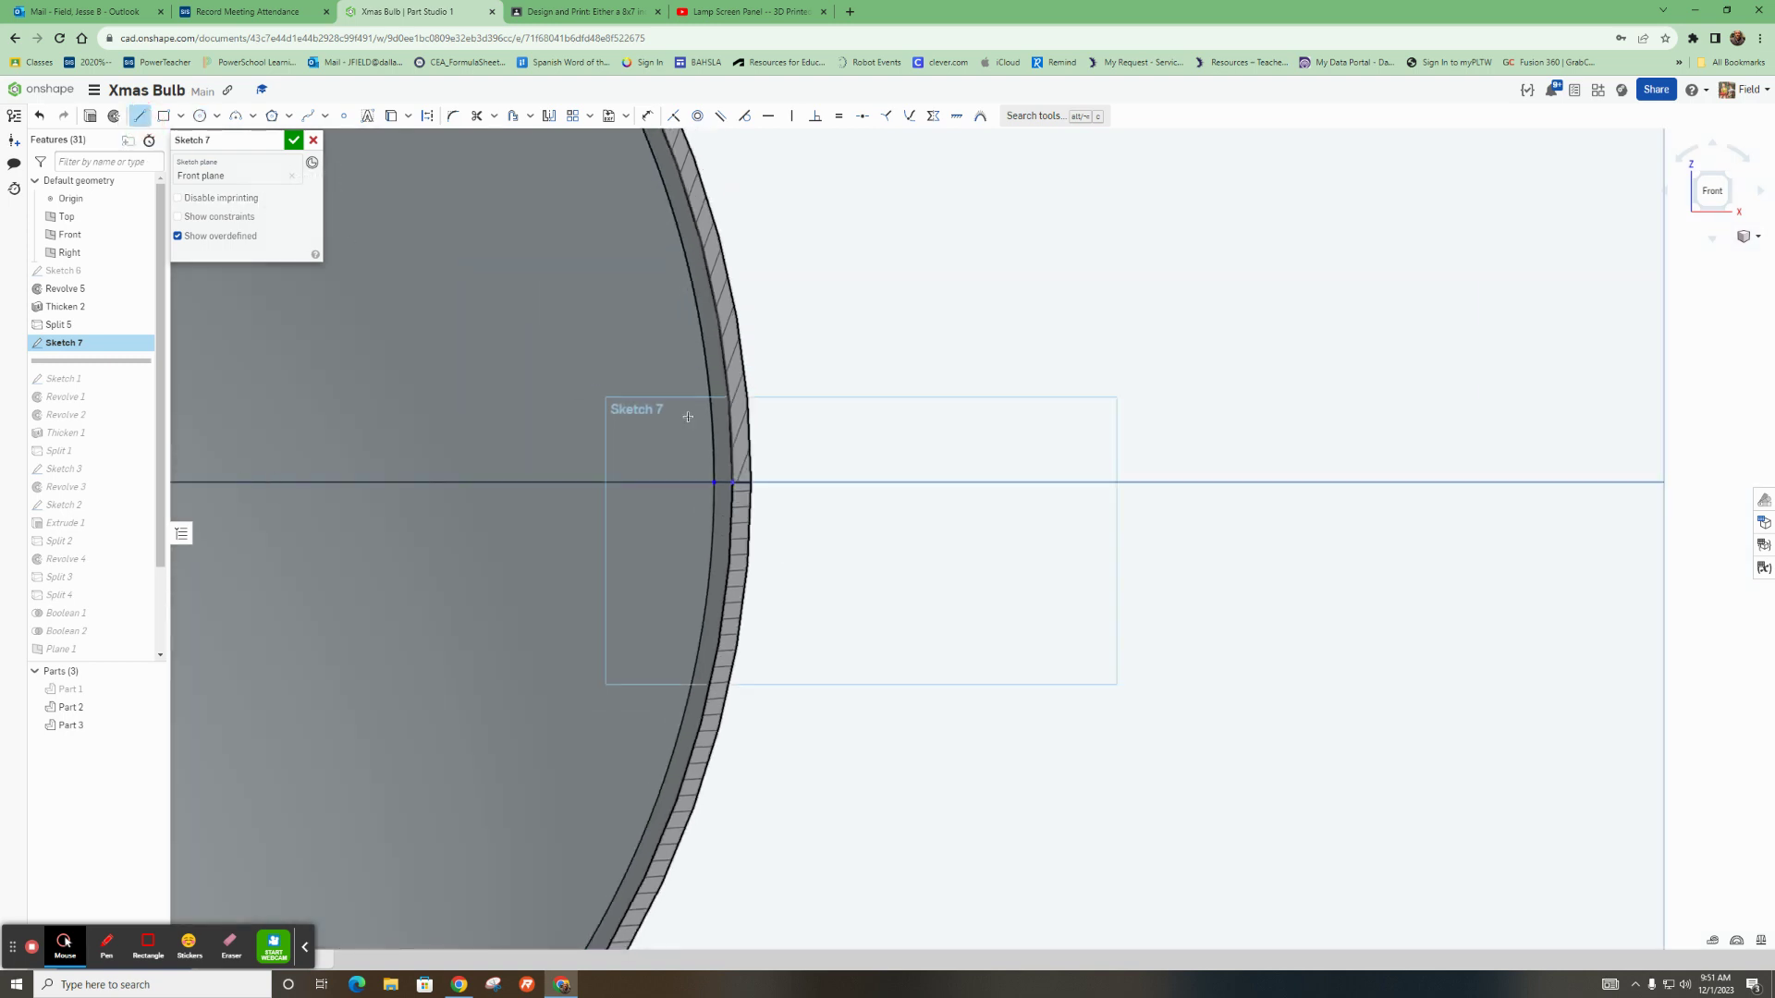
left_click(699, 337)
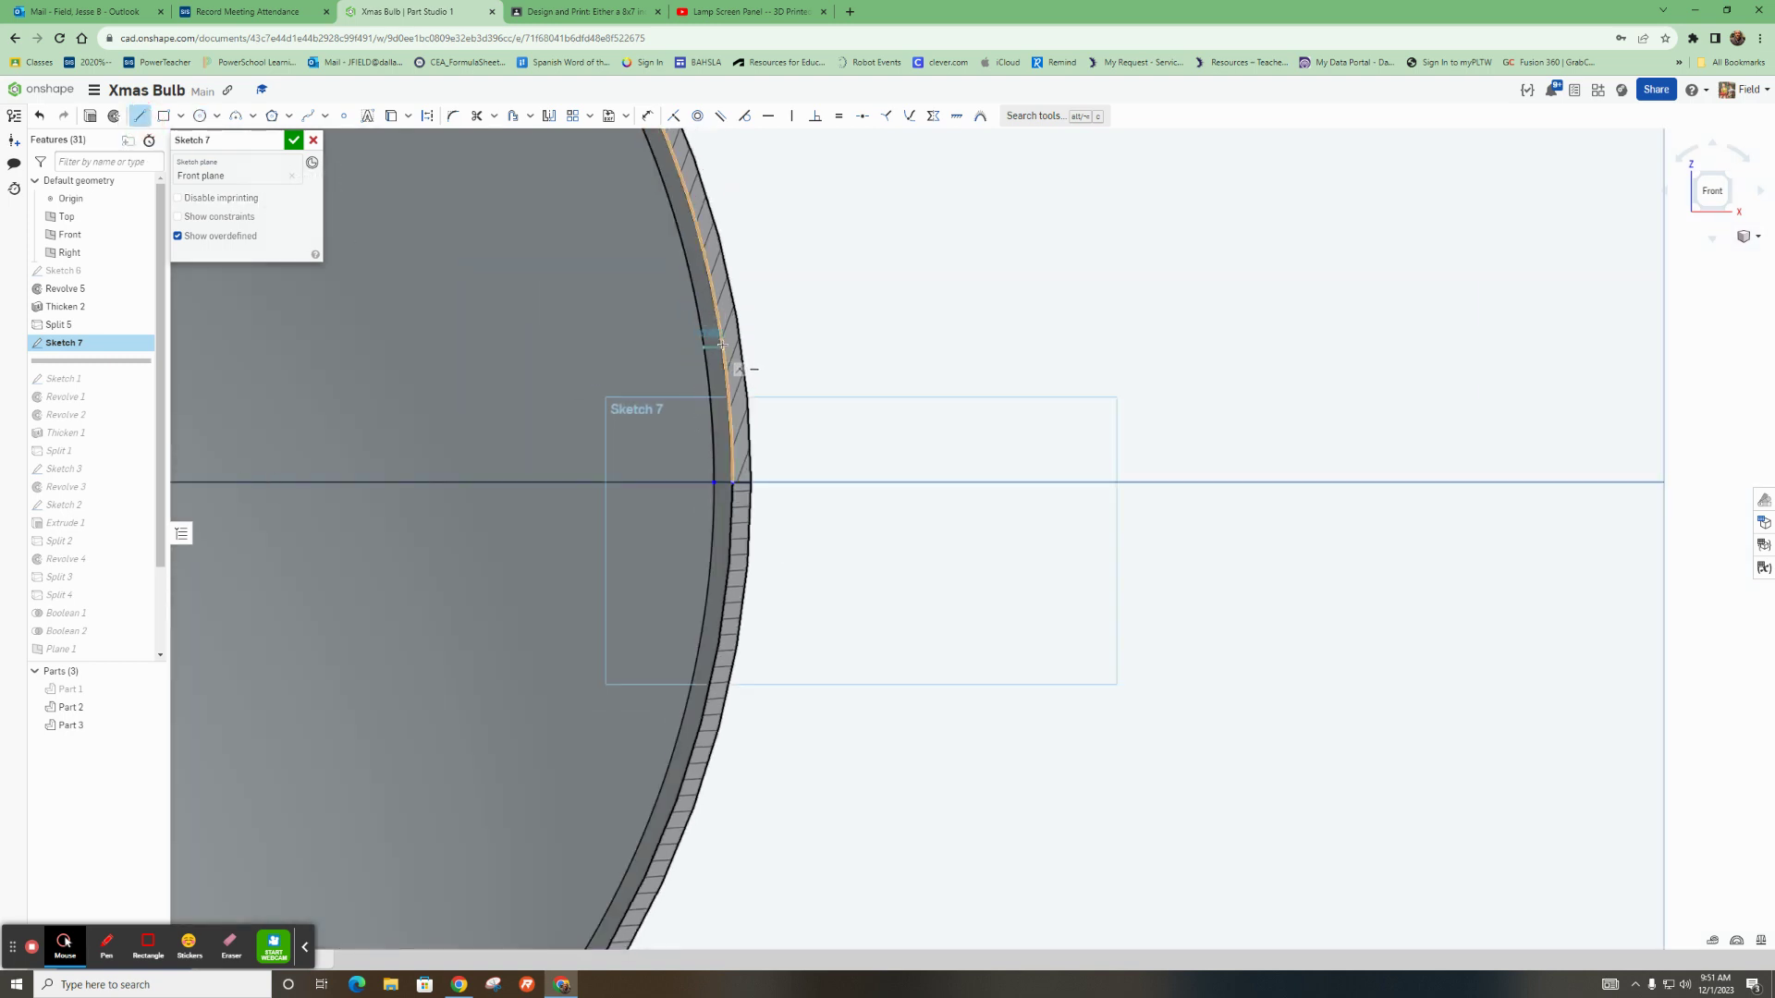
left_click(722, 339)
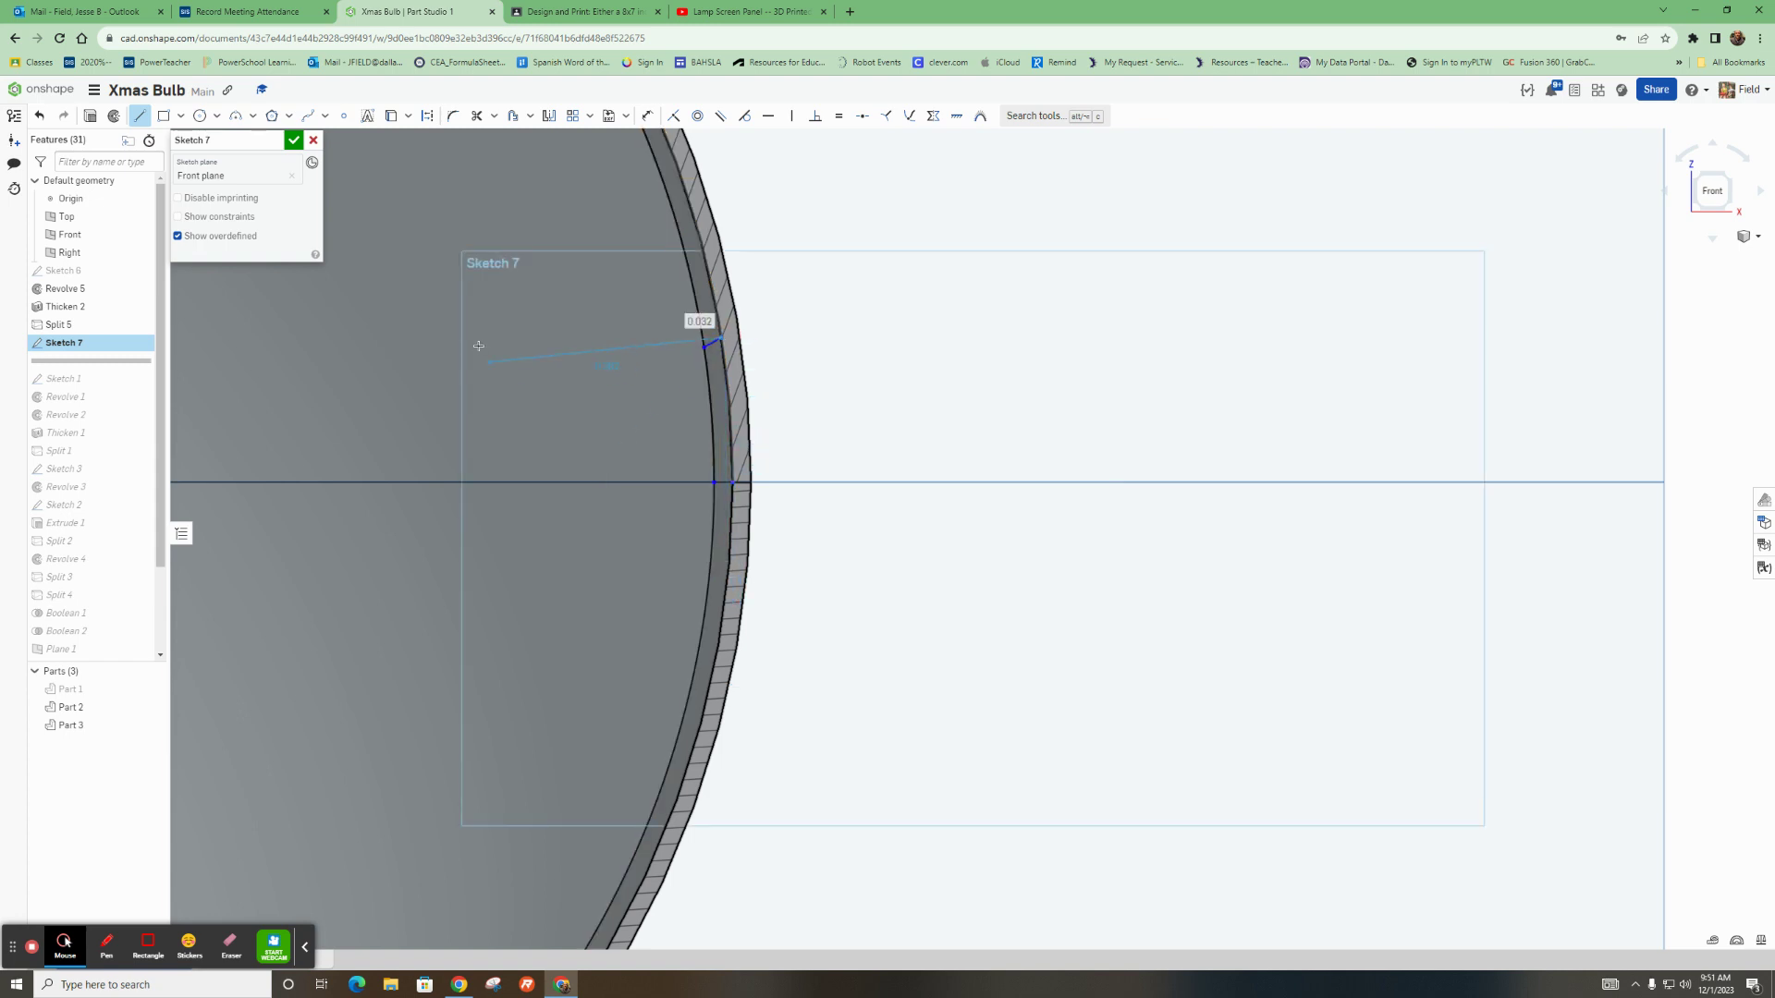
right_click(358, 364)
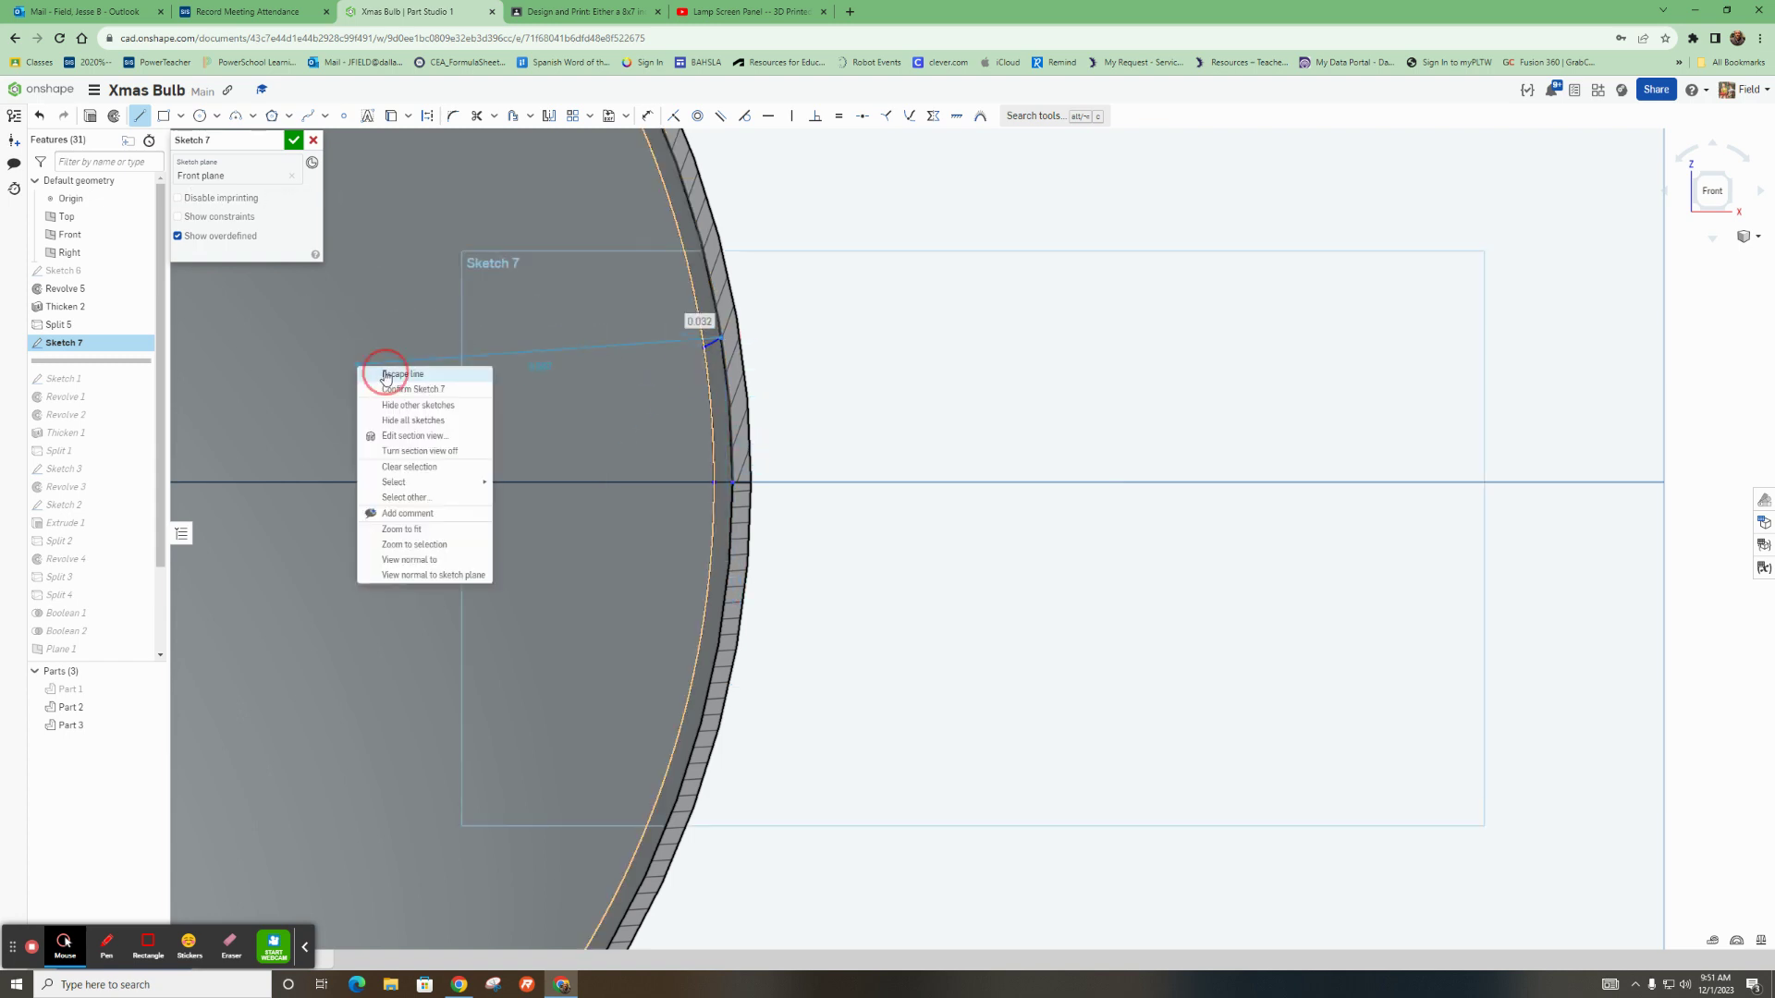
left_click(384, 366)
Draw a short horizontal line, about 0.03 in long, from the inner circle to the shell's inner edge below the split line
left_click(139, 116)
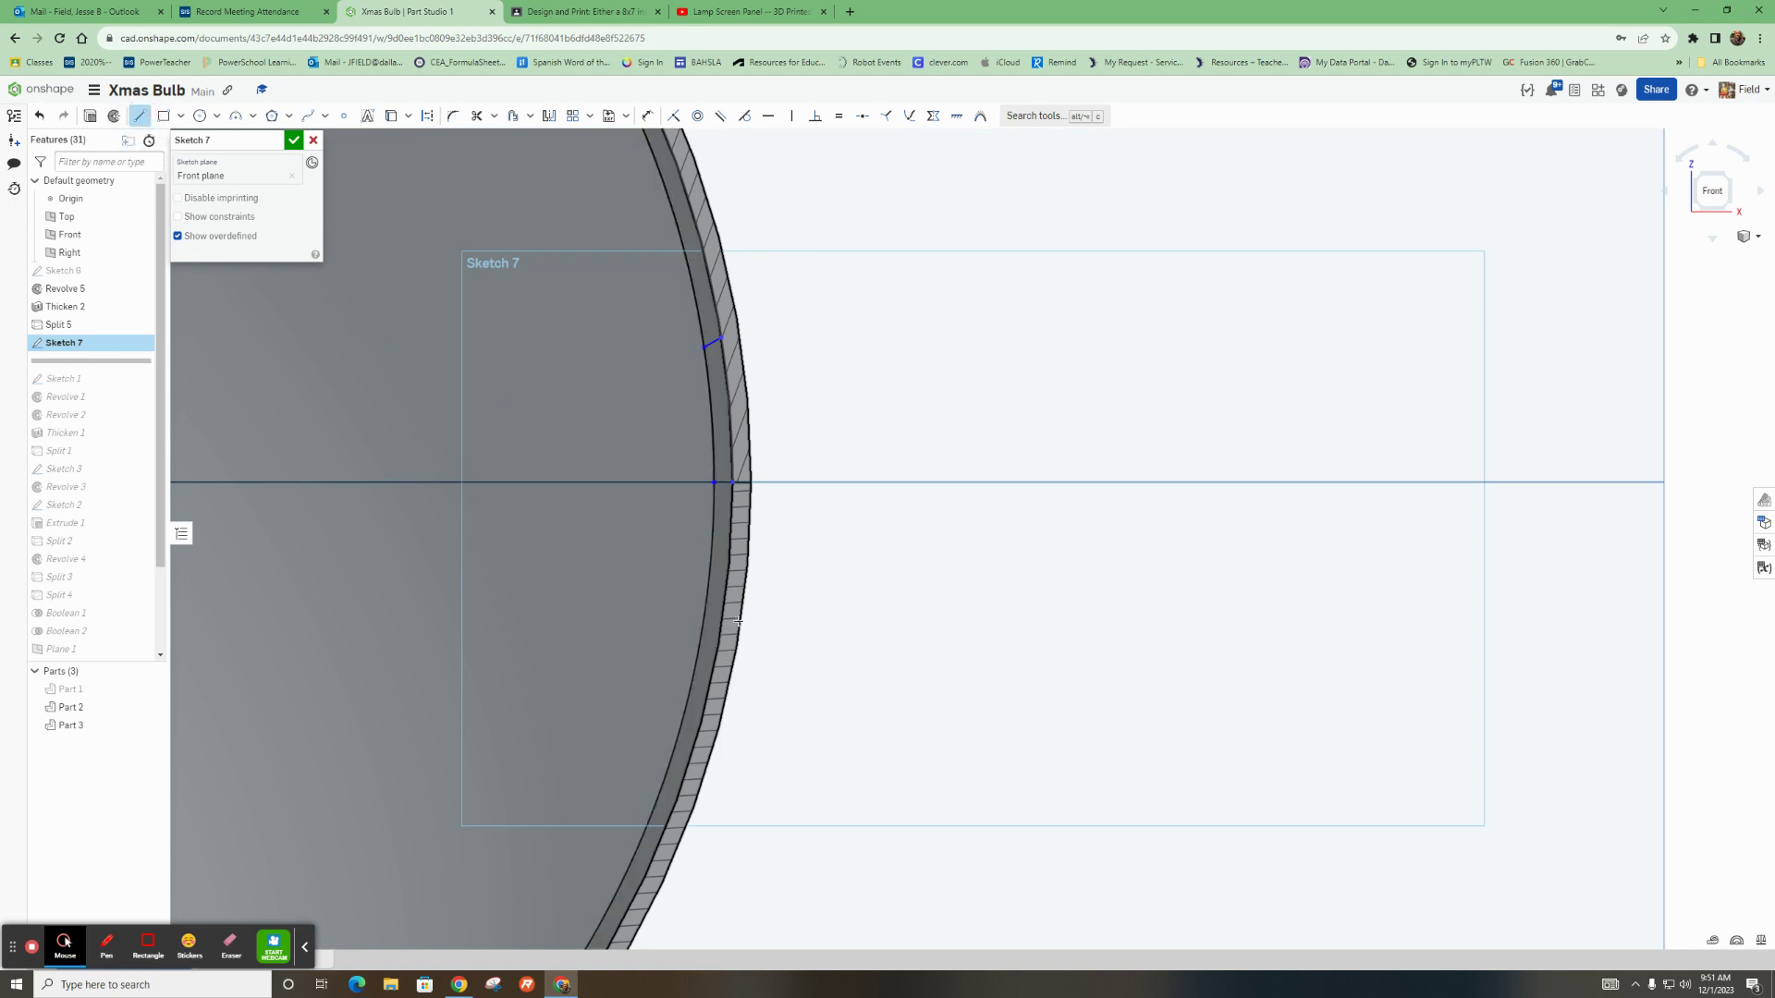
scroll(709, 614, "down", 1)
left_click(718, 614)
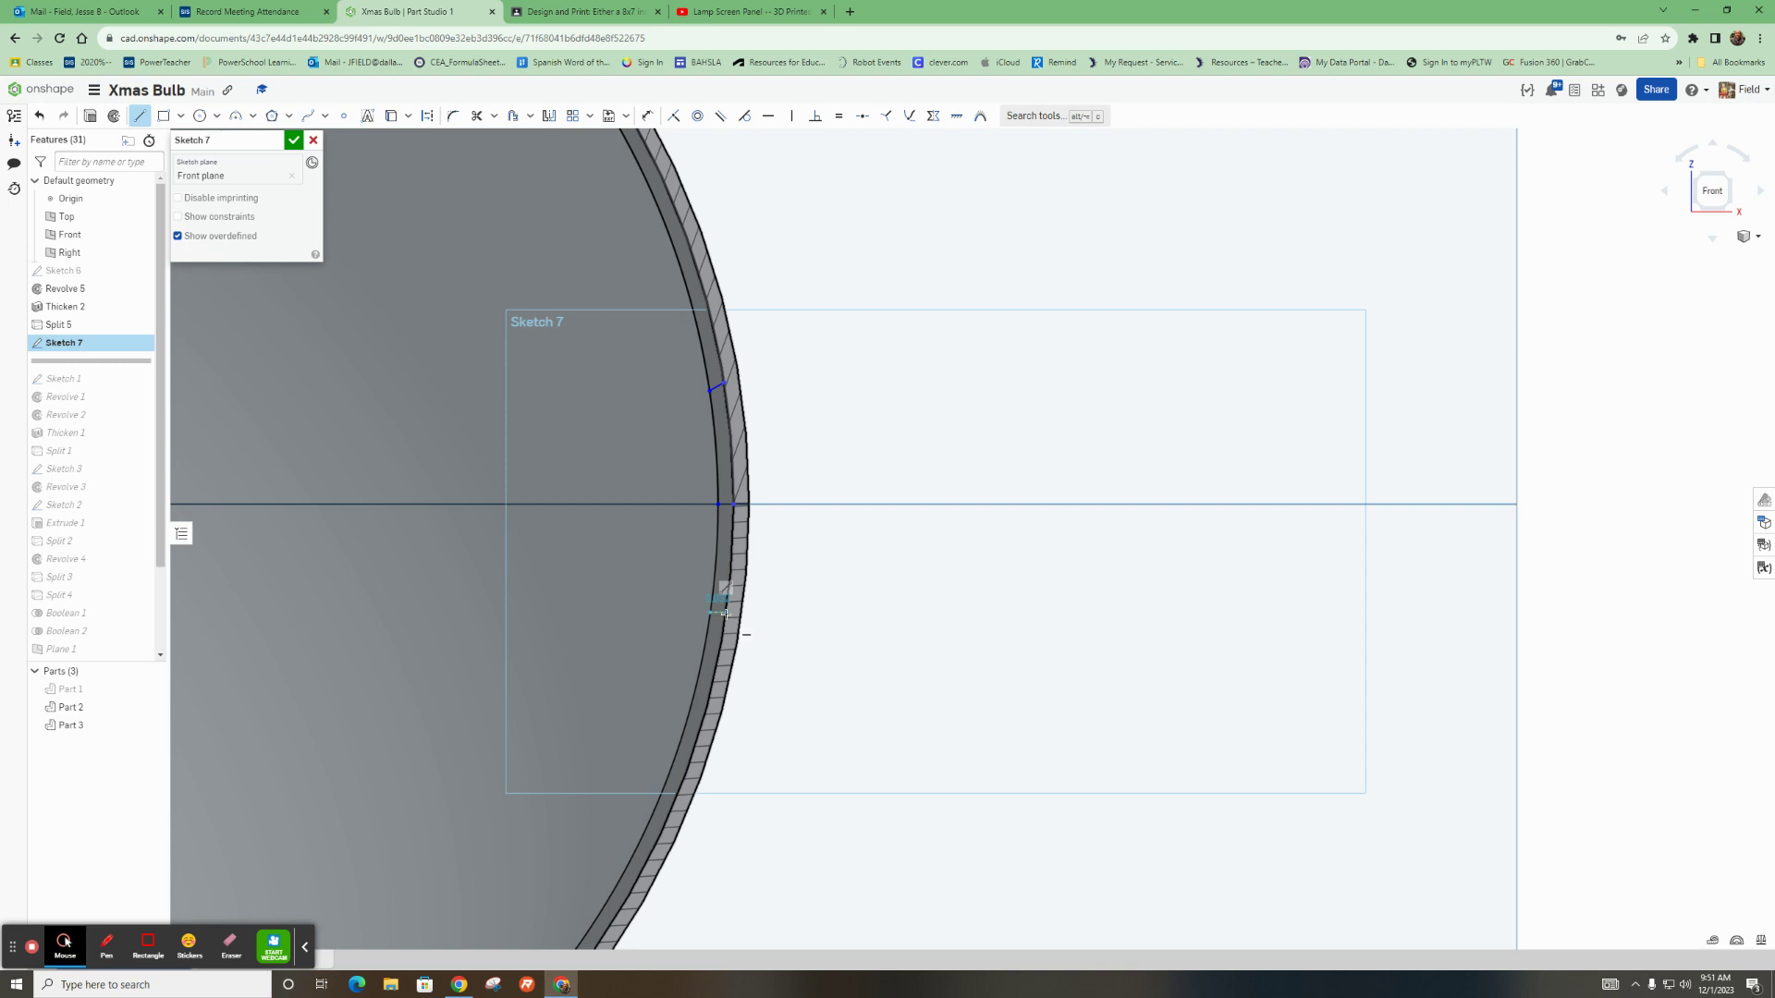
scroll(726, 614, "up", 6)
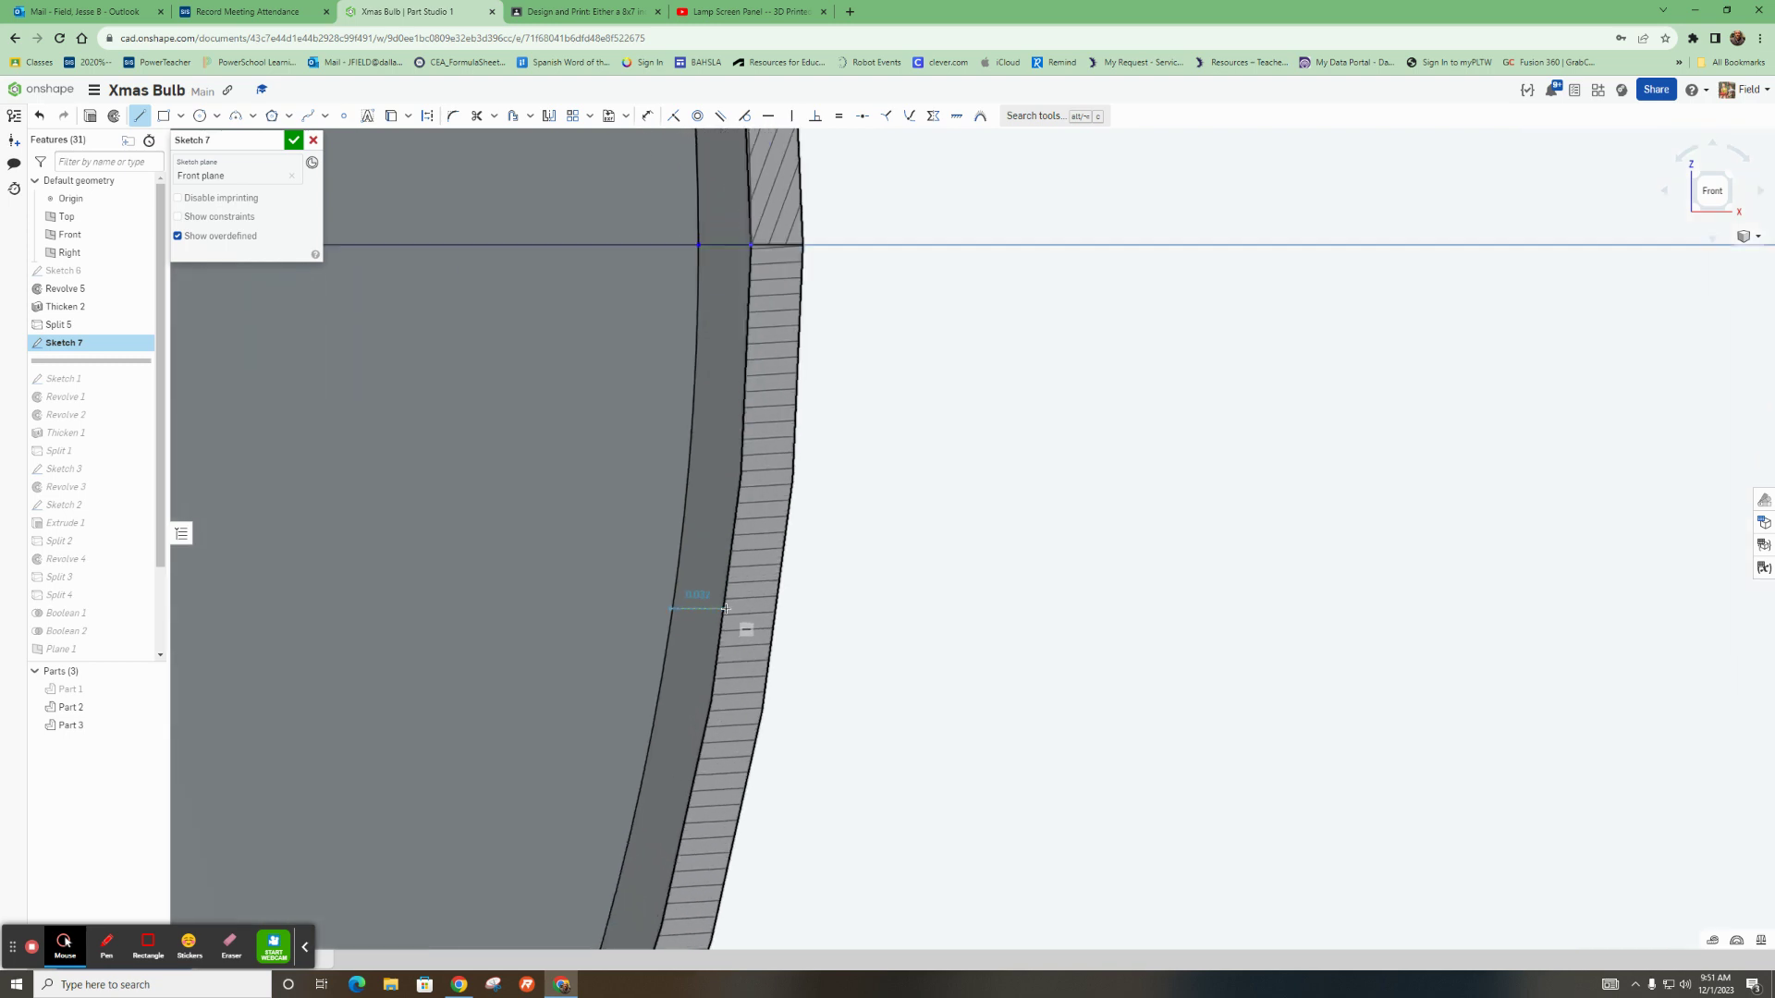
left_click(724, 609)
scroll(730, 629, "down", 6)
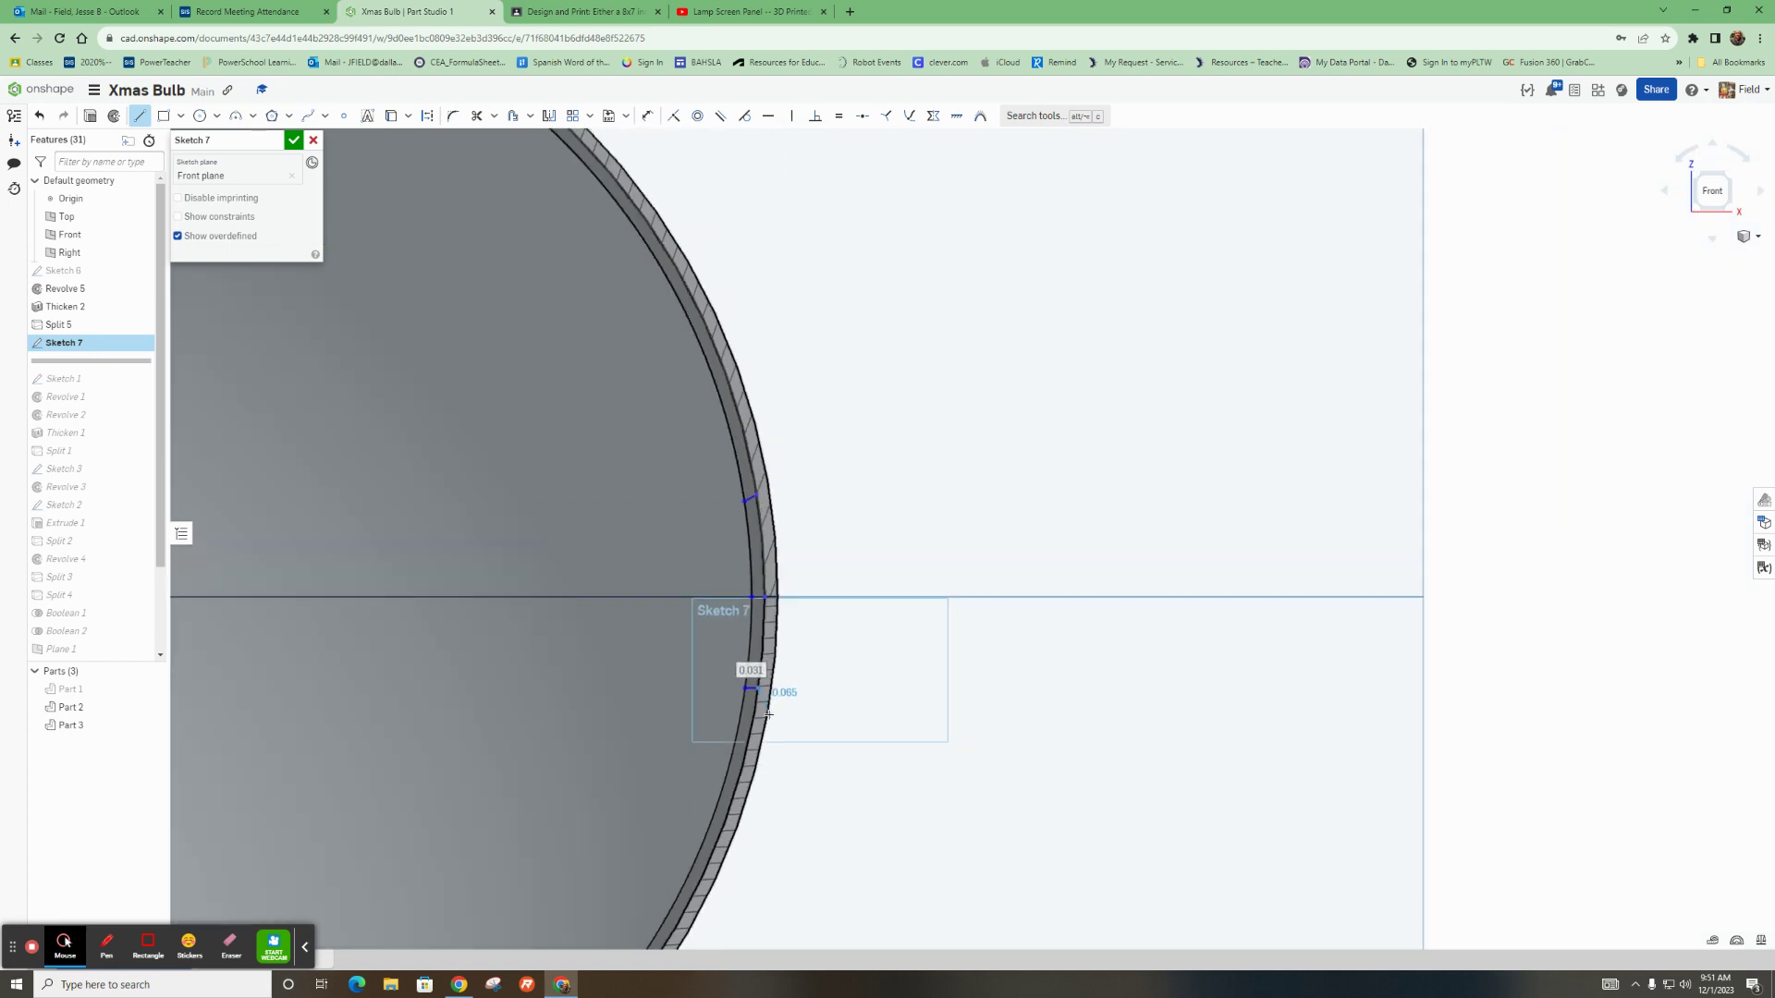
right_click(845, 729)
left_click(870, 739)
Trim the circle and arc portions above the upper short line and below the lower one, keeping only the lip outline
scroll(869, 736, "down", 6)
scroll(774, 787, "up", 2)
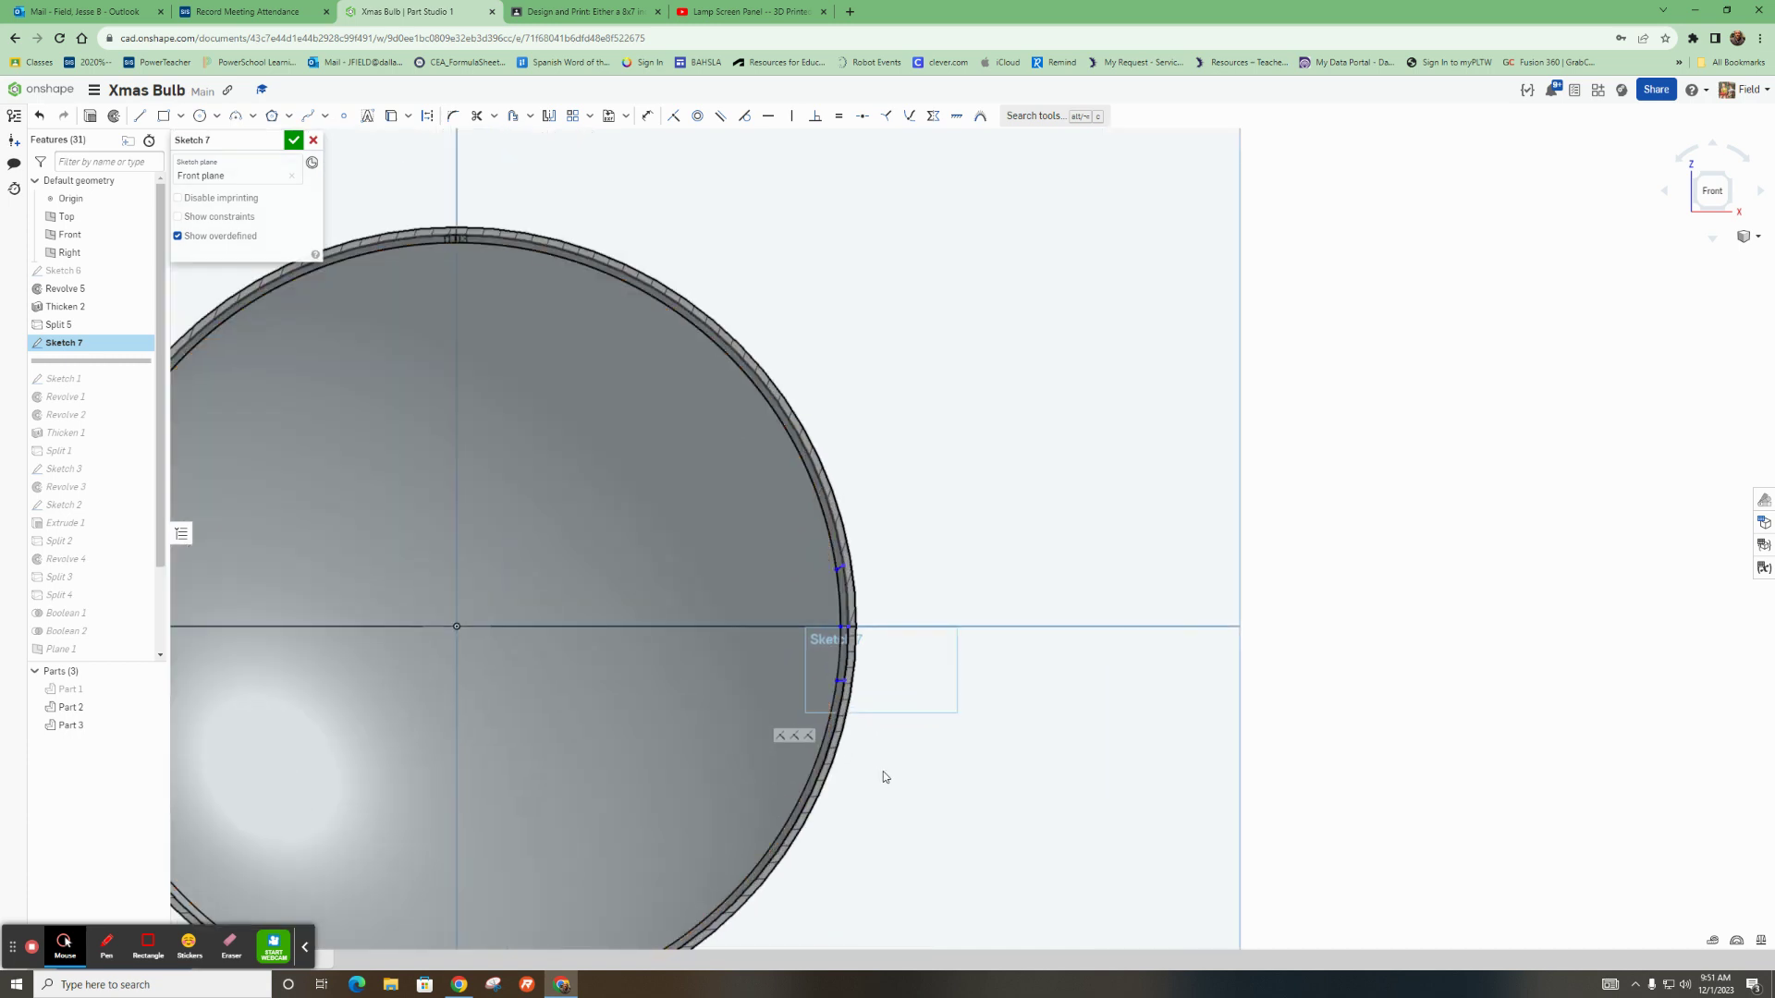
scroll(883, 773, "up", 3)
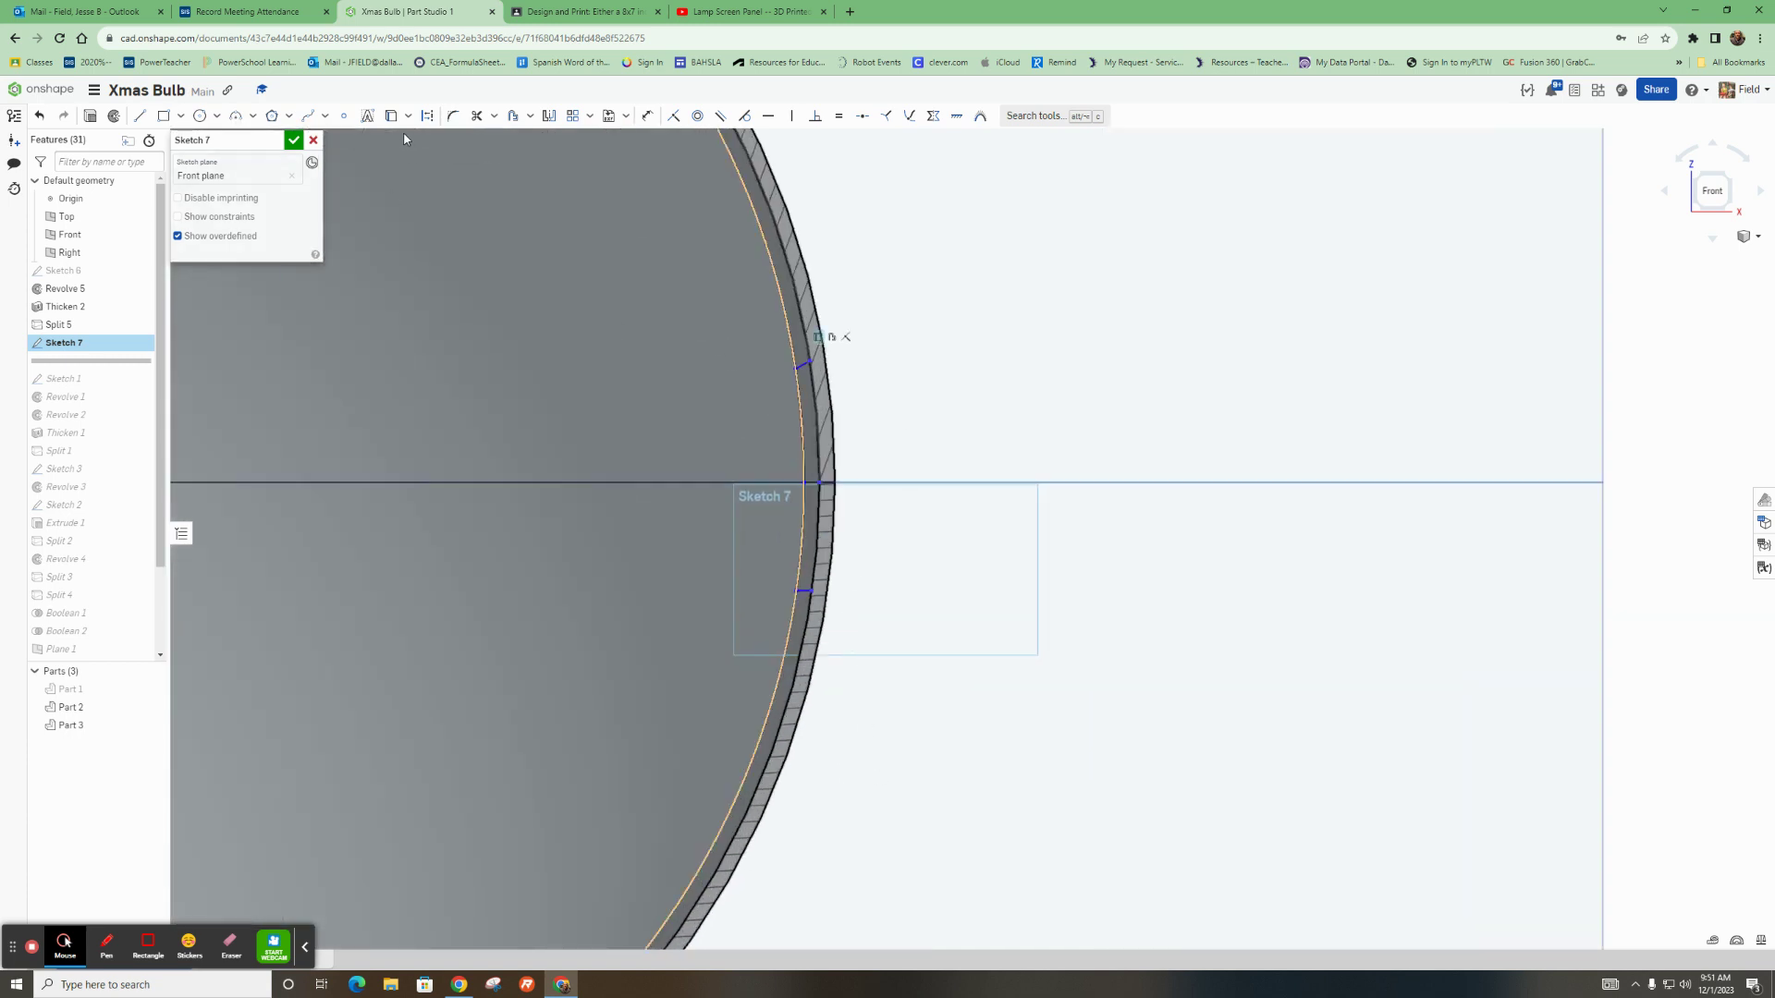
left_click(477, 116)
left_click(797, 335)
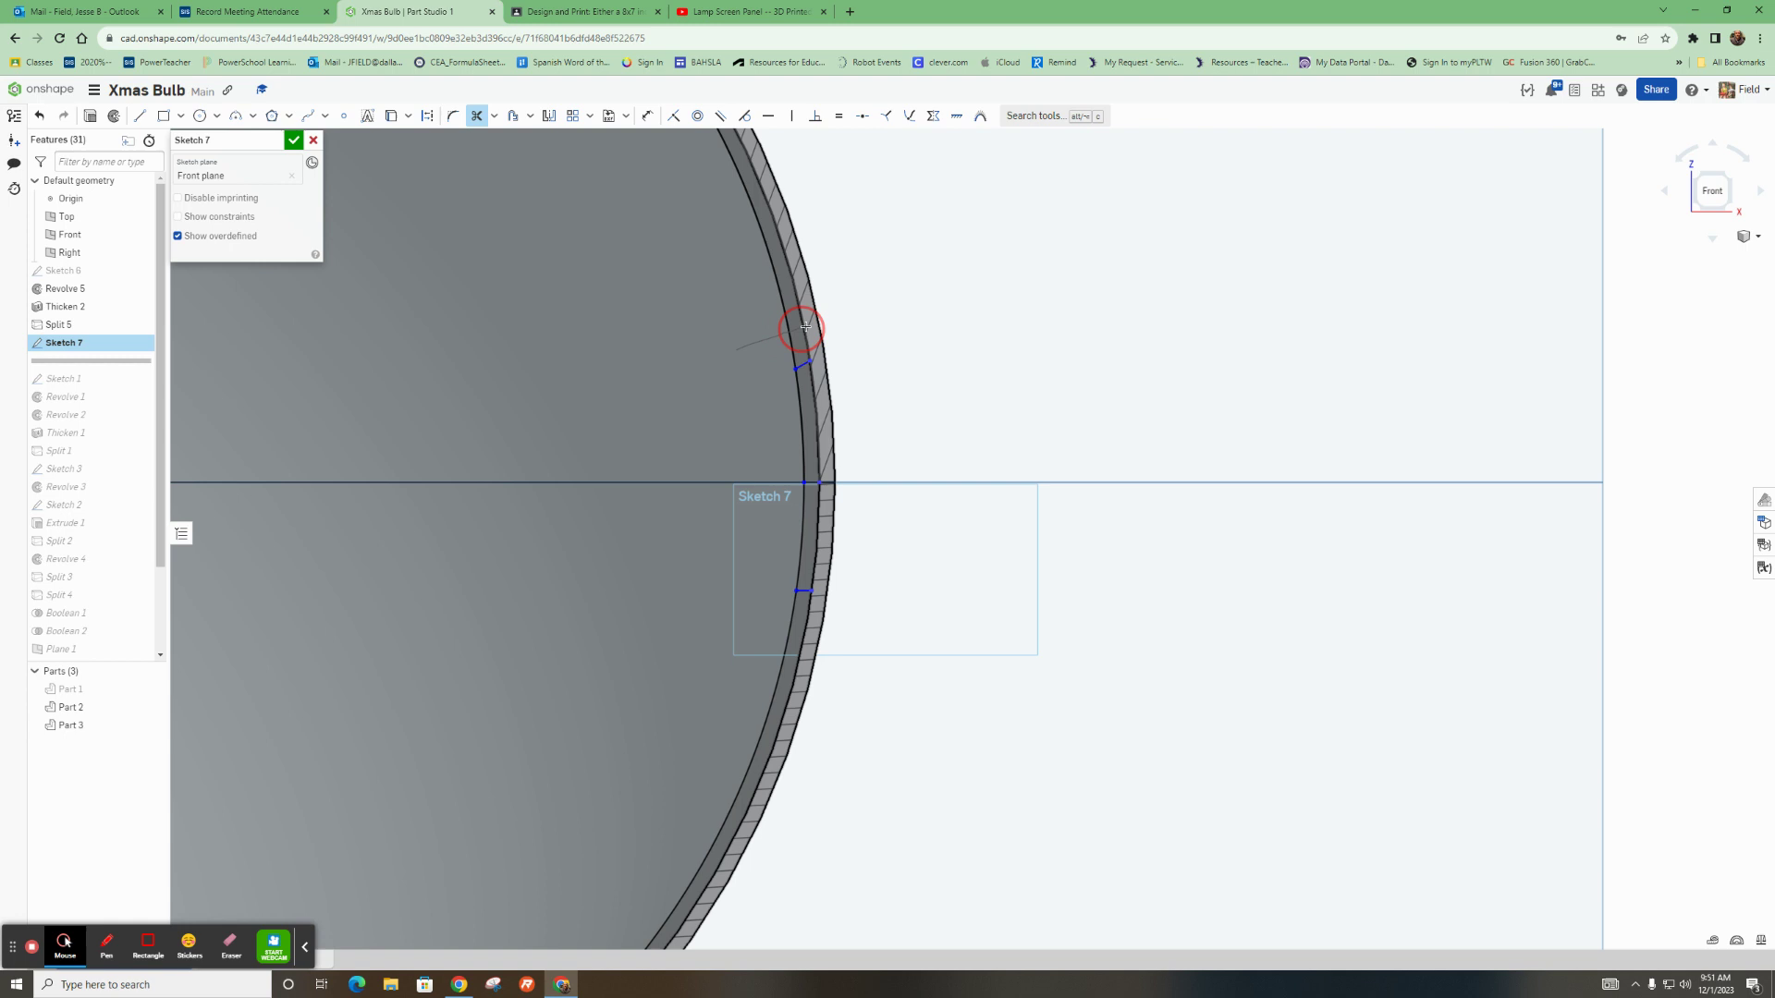
left_click(887, 654)
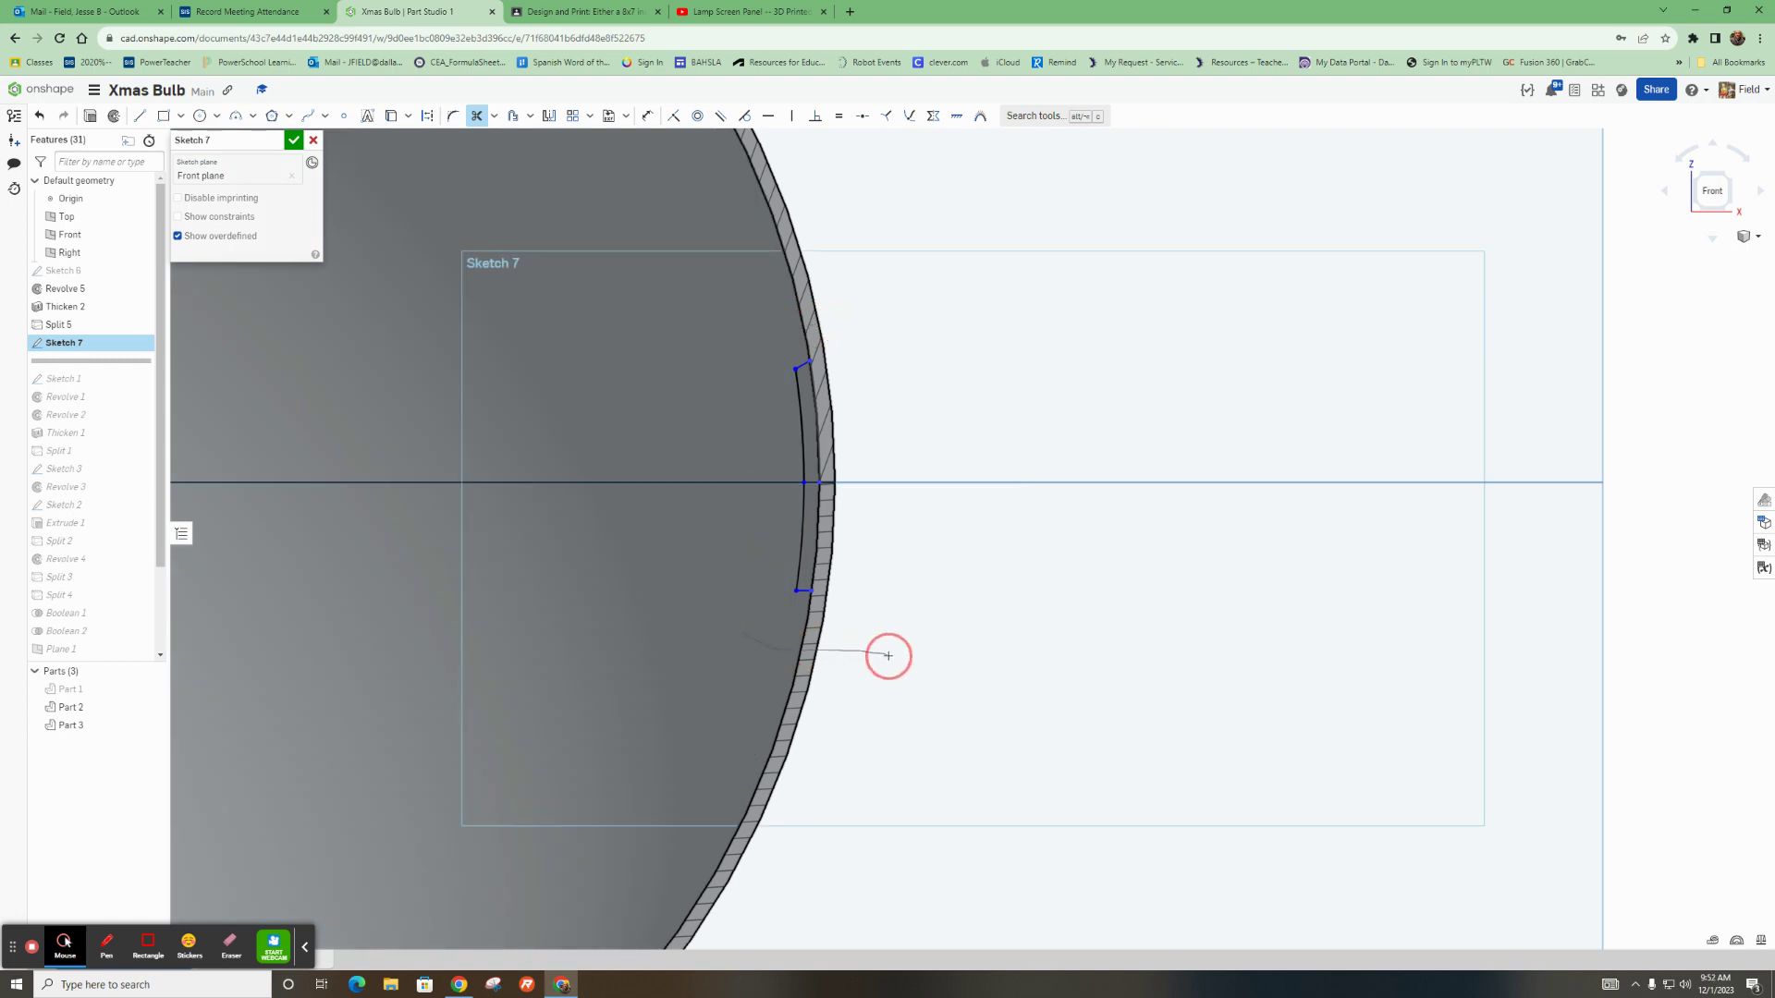
scroll(811, 505, "up", 3)
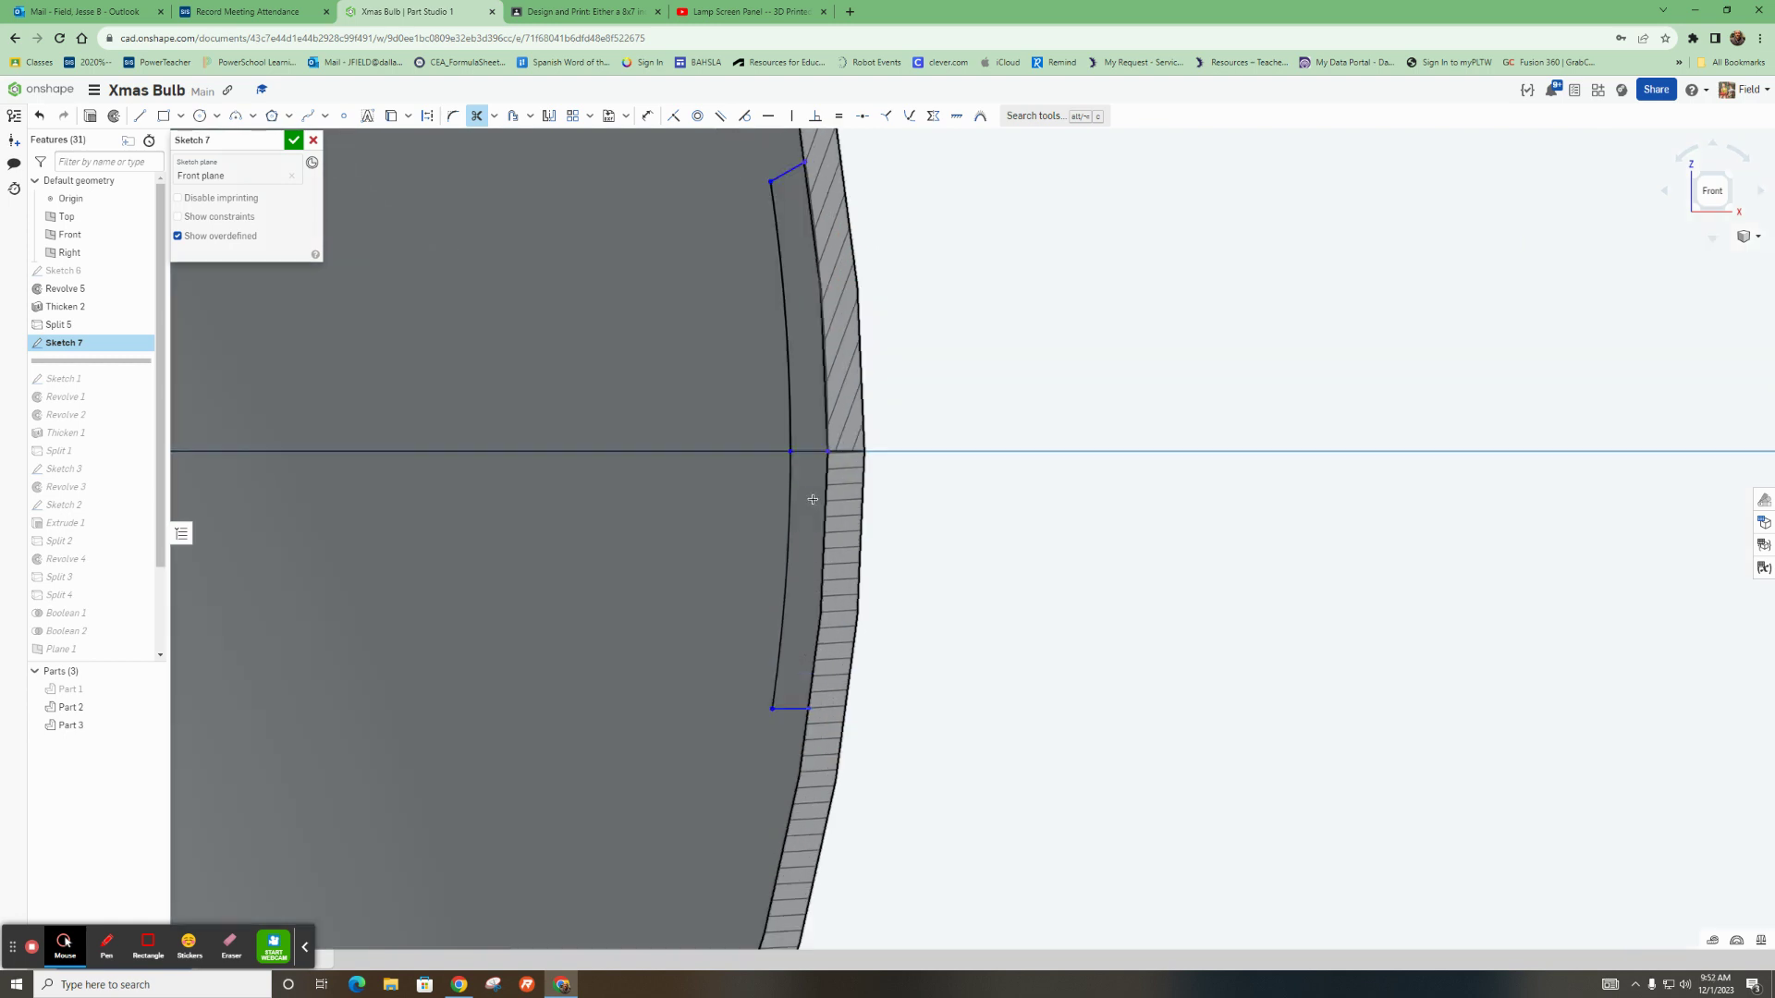
scroll(904, 660, "down", 1)
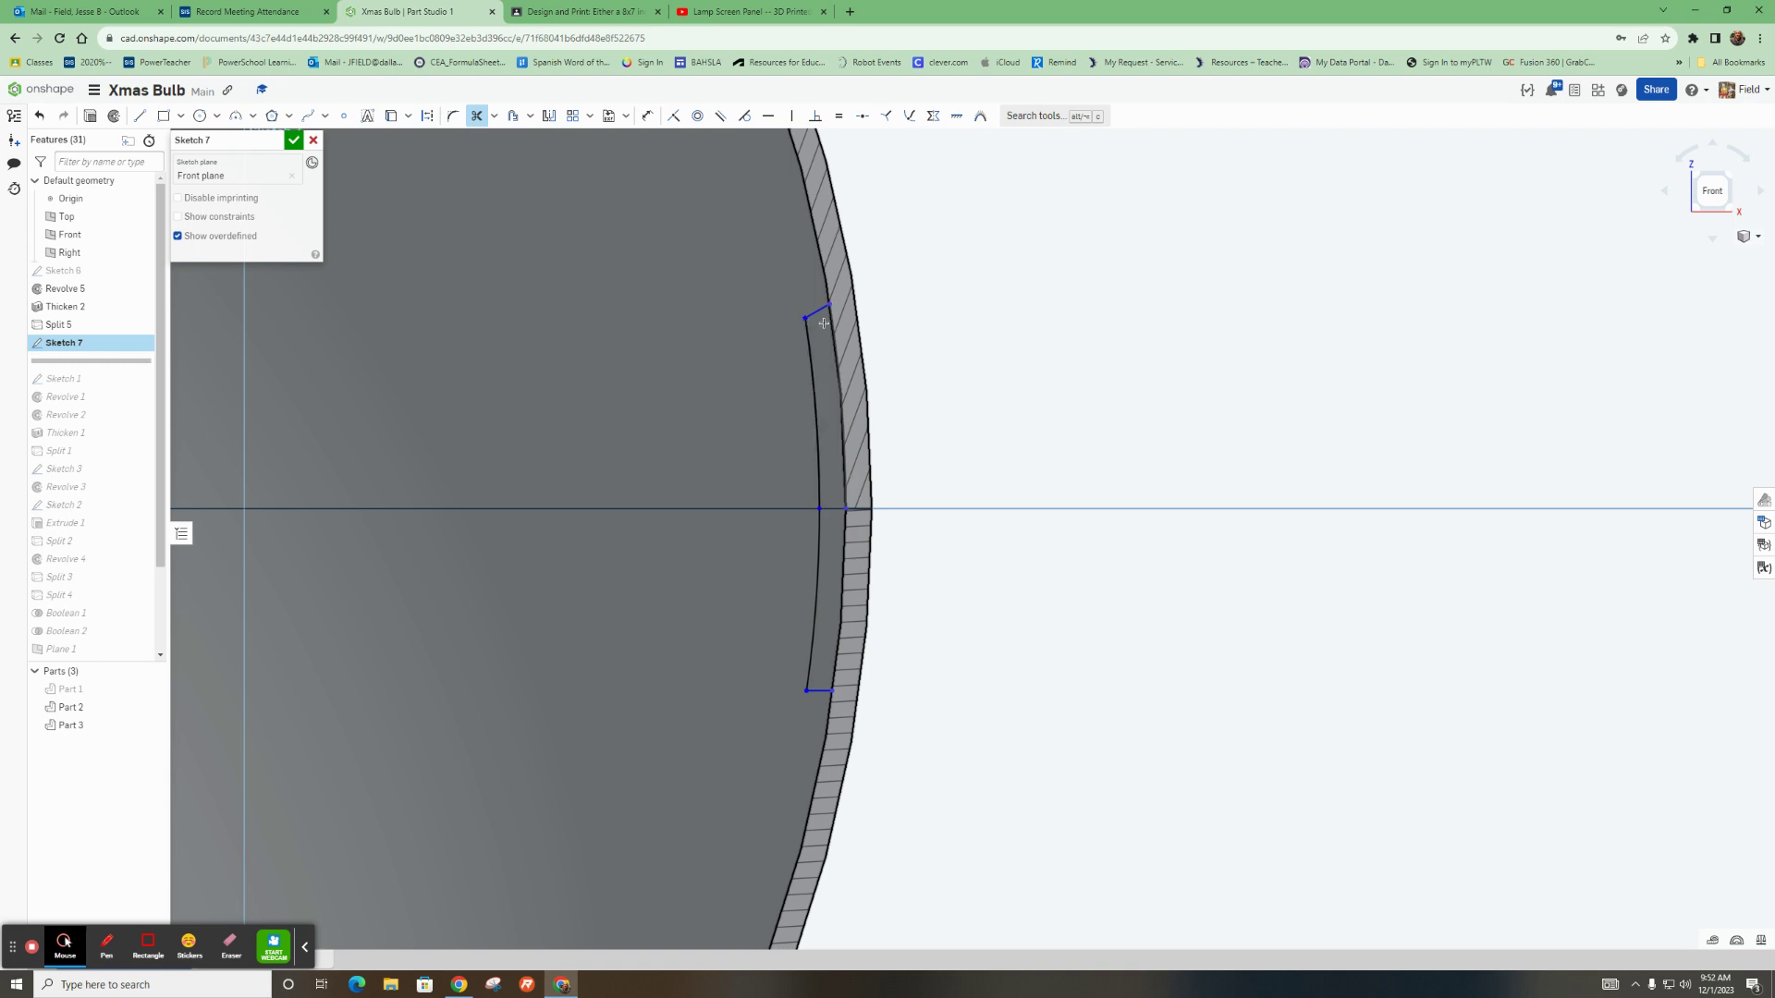
left_click(845, 424)
scroll(830, 552, "down", 1)
scroll(830, 552, "down", 2)
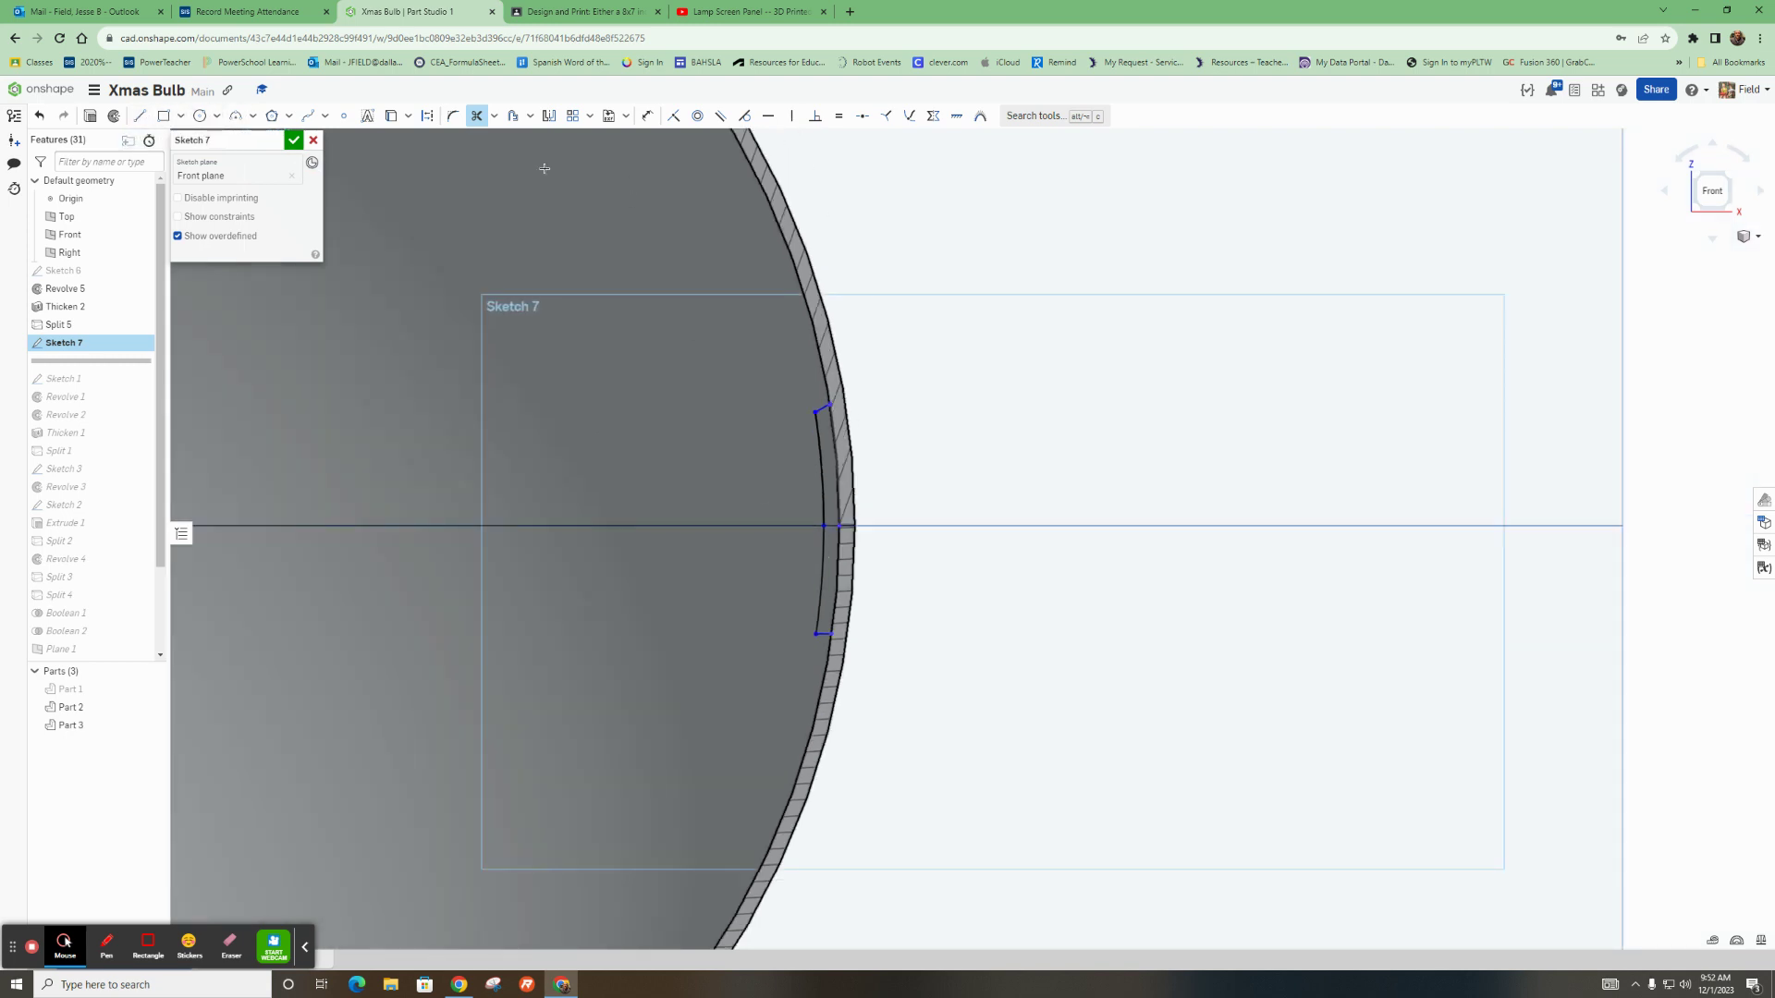
Try to project the lower shell half's inner edge into the sketch, trim it below the lower short line, and accept the sketch
left_click(391, 116)
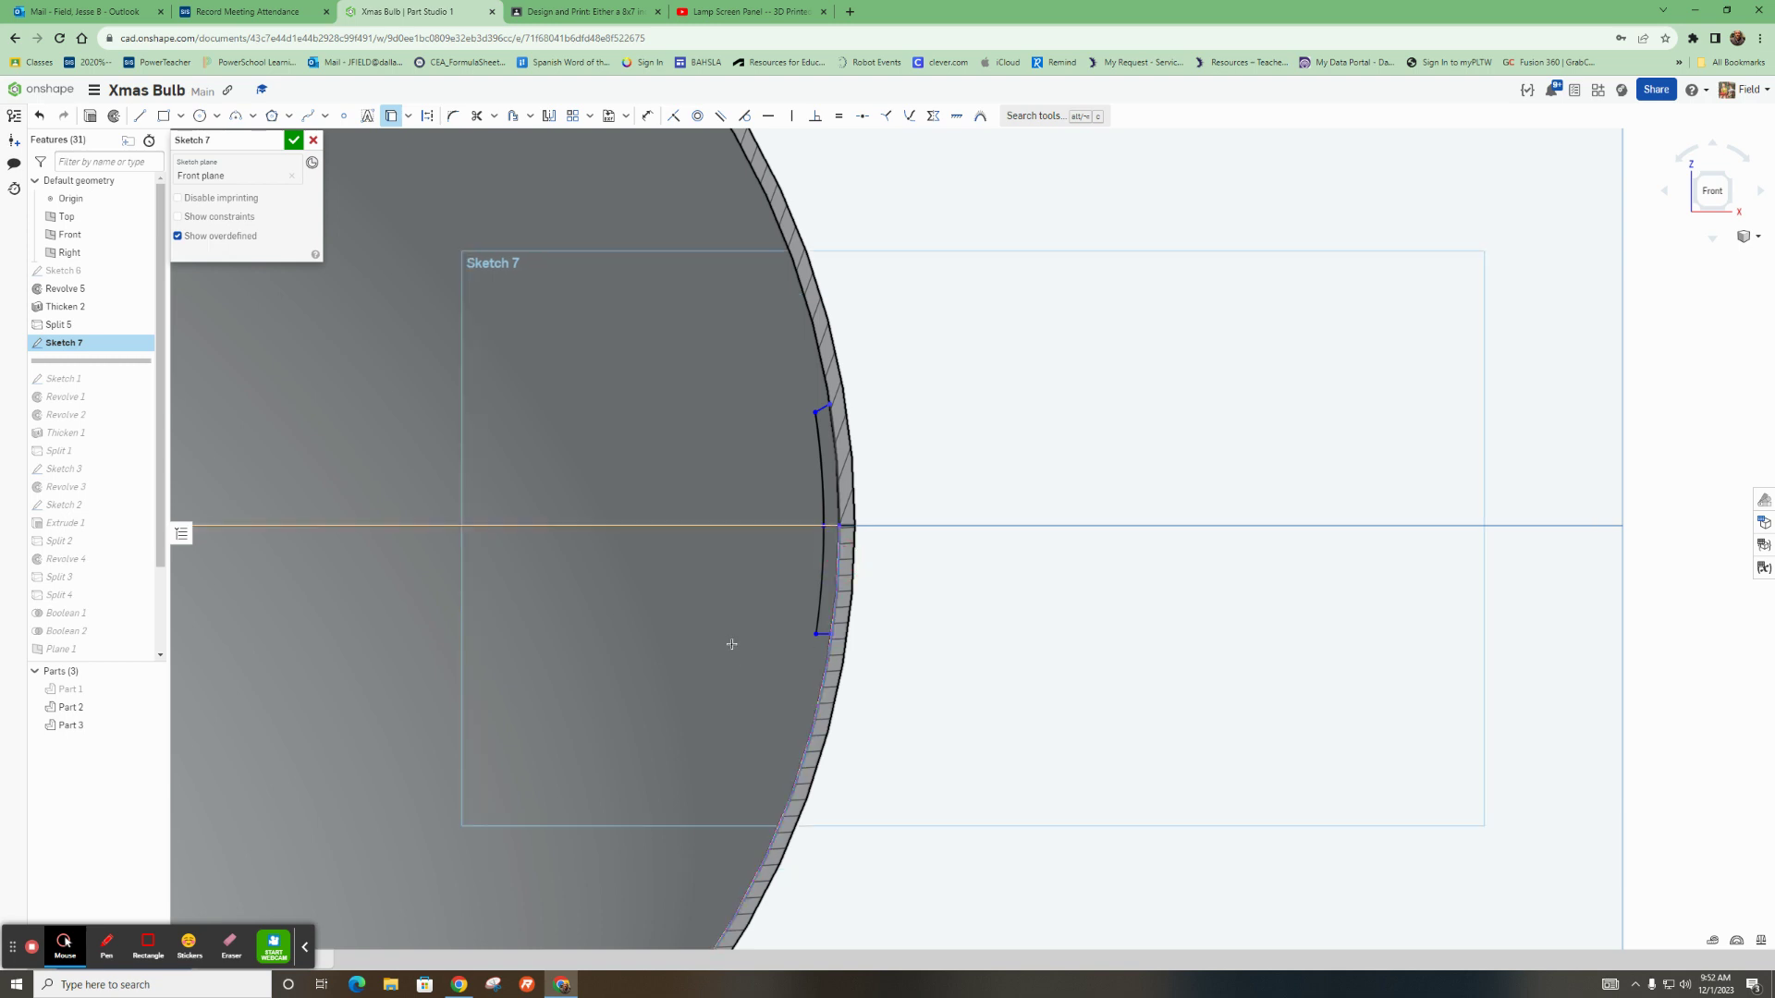
scroll(851, 539, "down", 2)
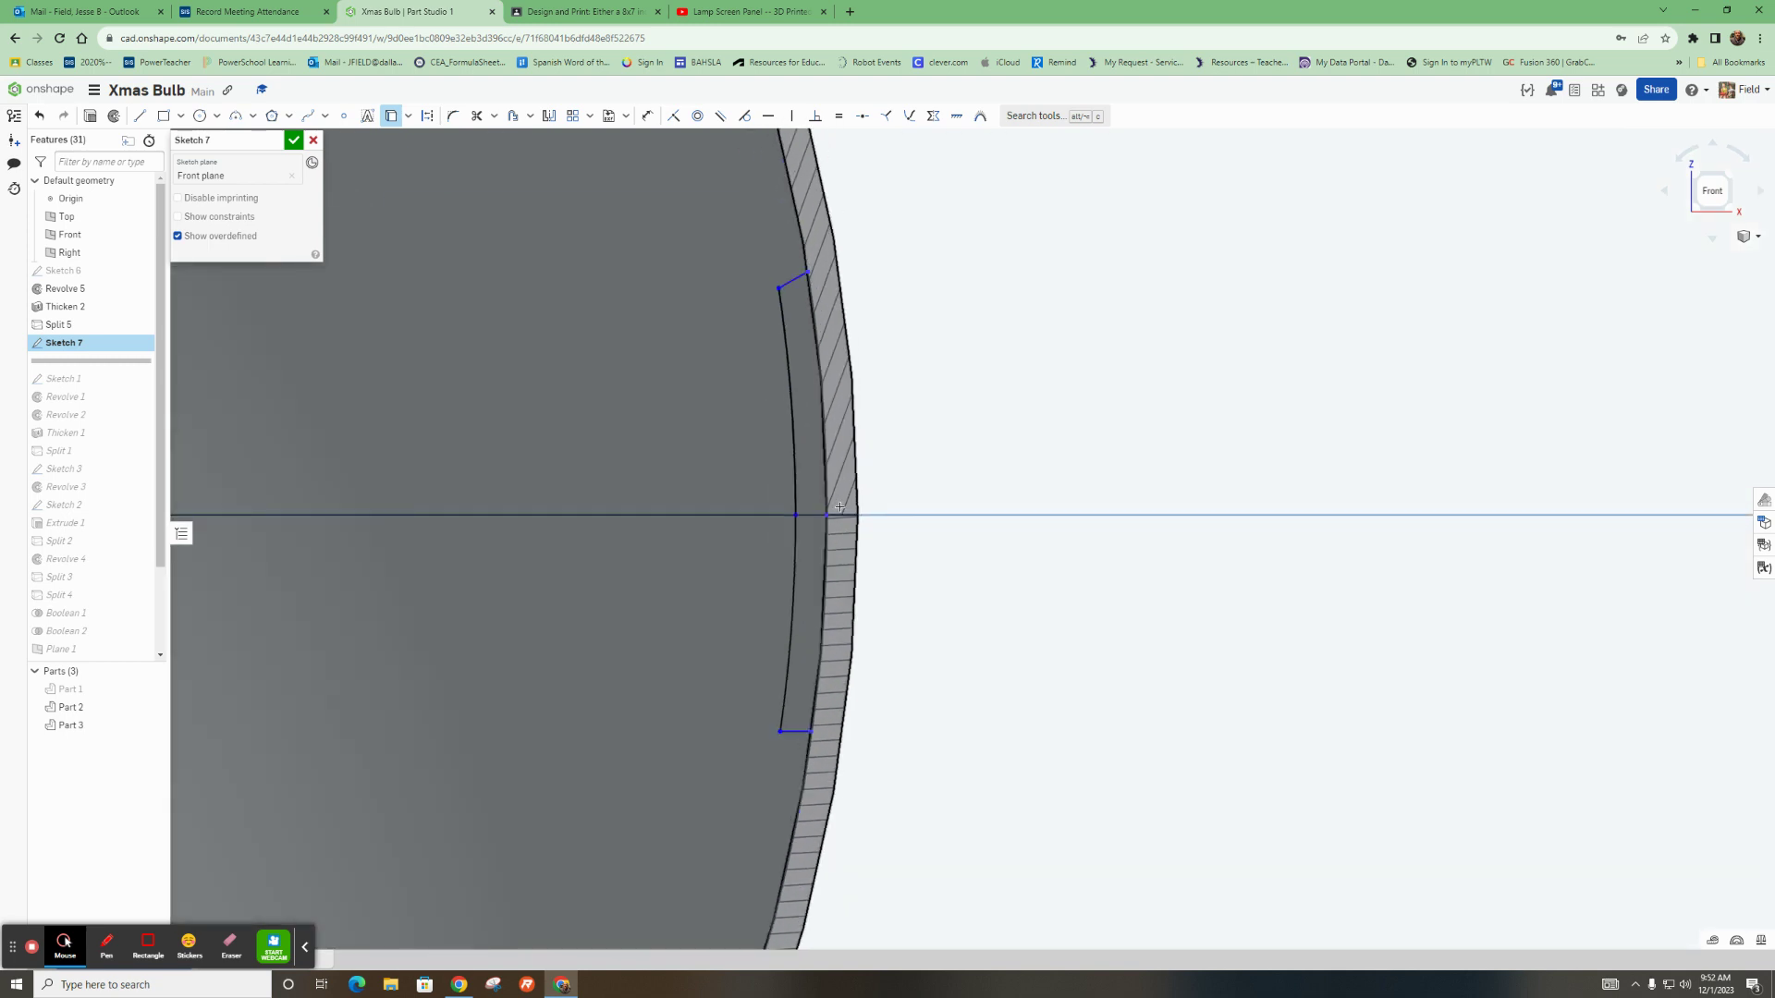
left_click(477, 115)
left_click(851, 776)
scroll(938, 791, "down", 2)
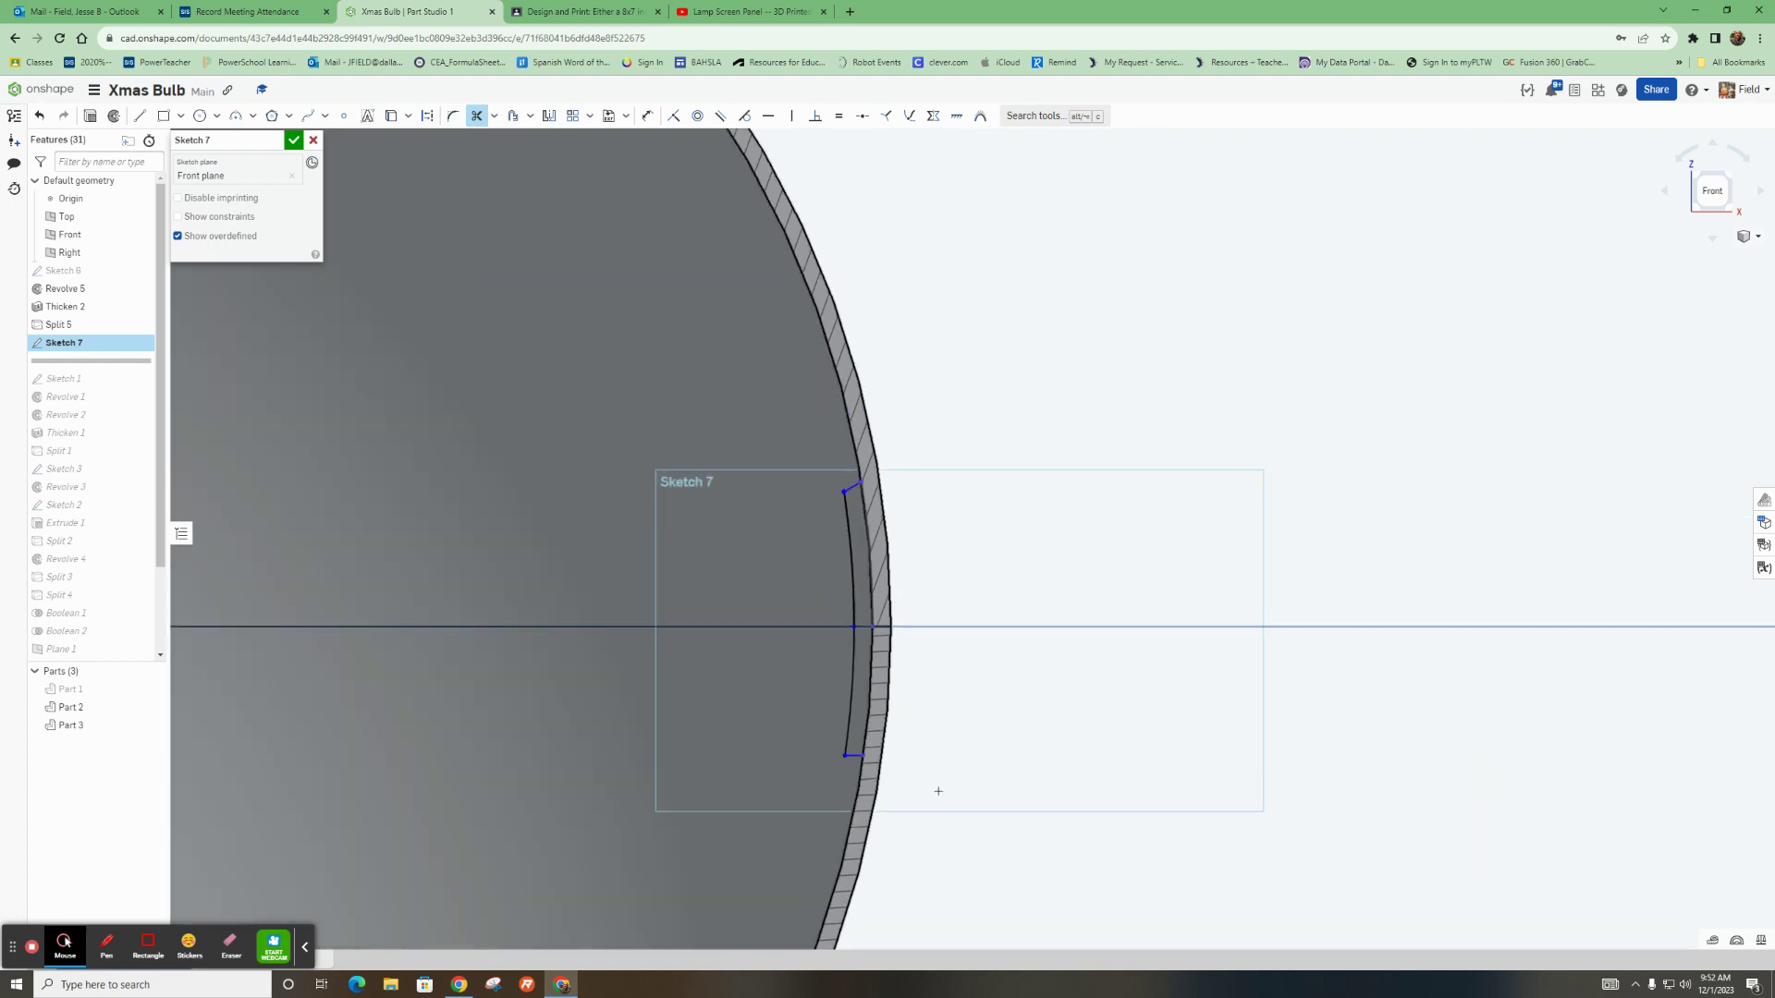
left_click(293, 140)
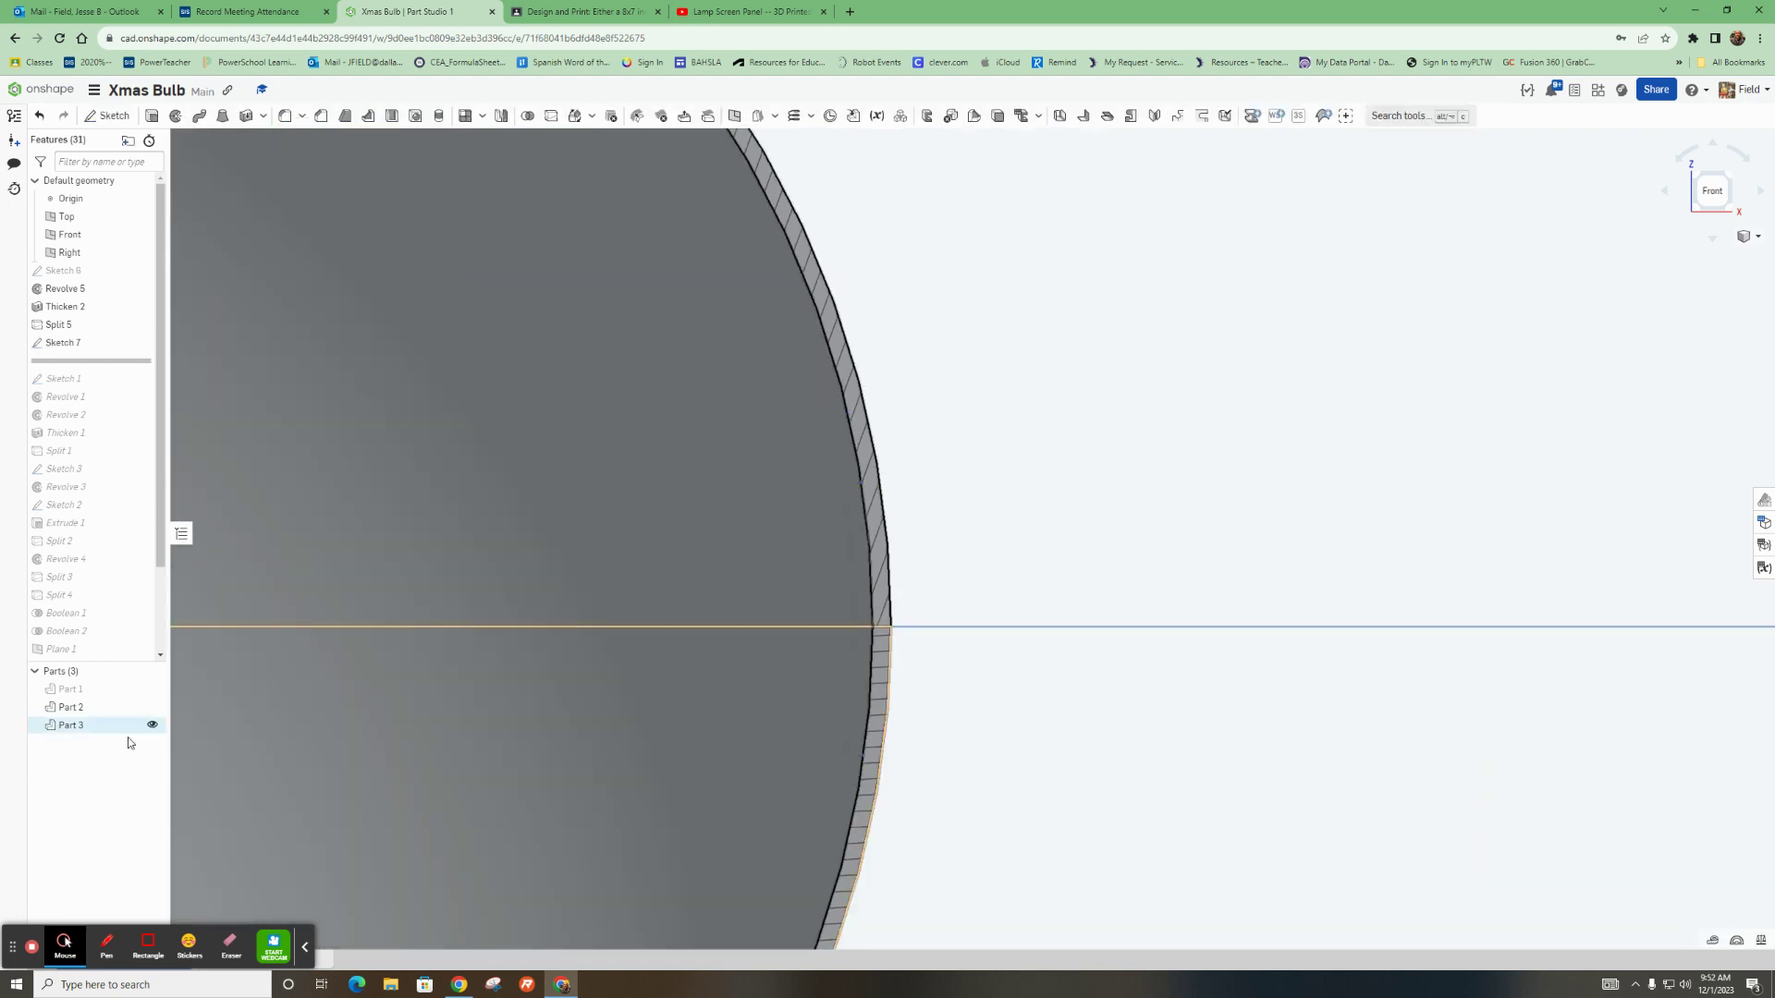
Hide Part 2 and Part 3 to isolate the lip sketch
left_click(151, 707)
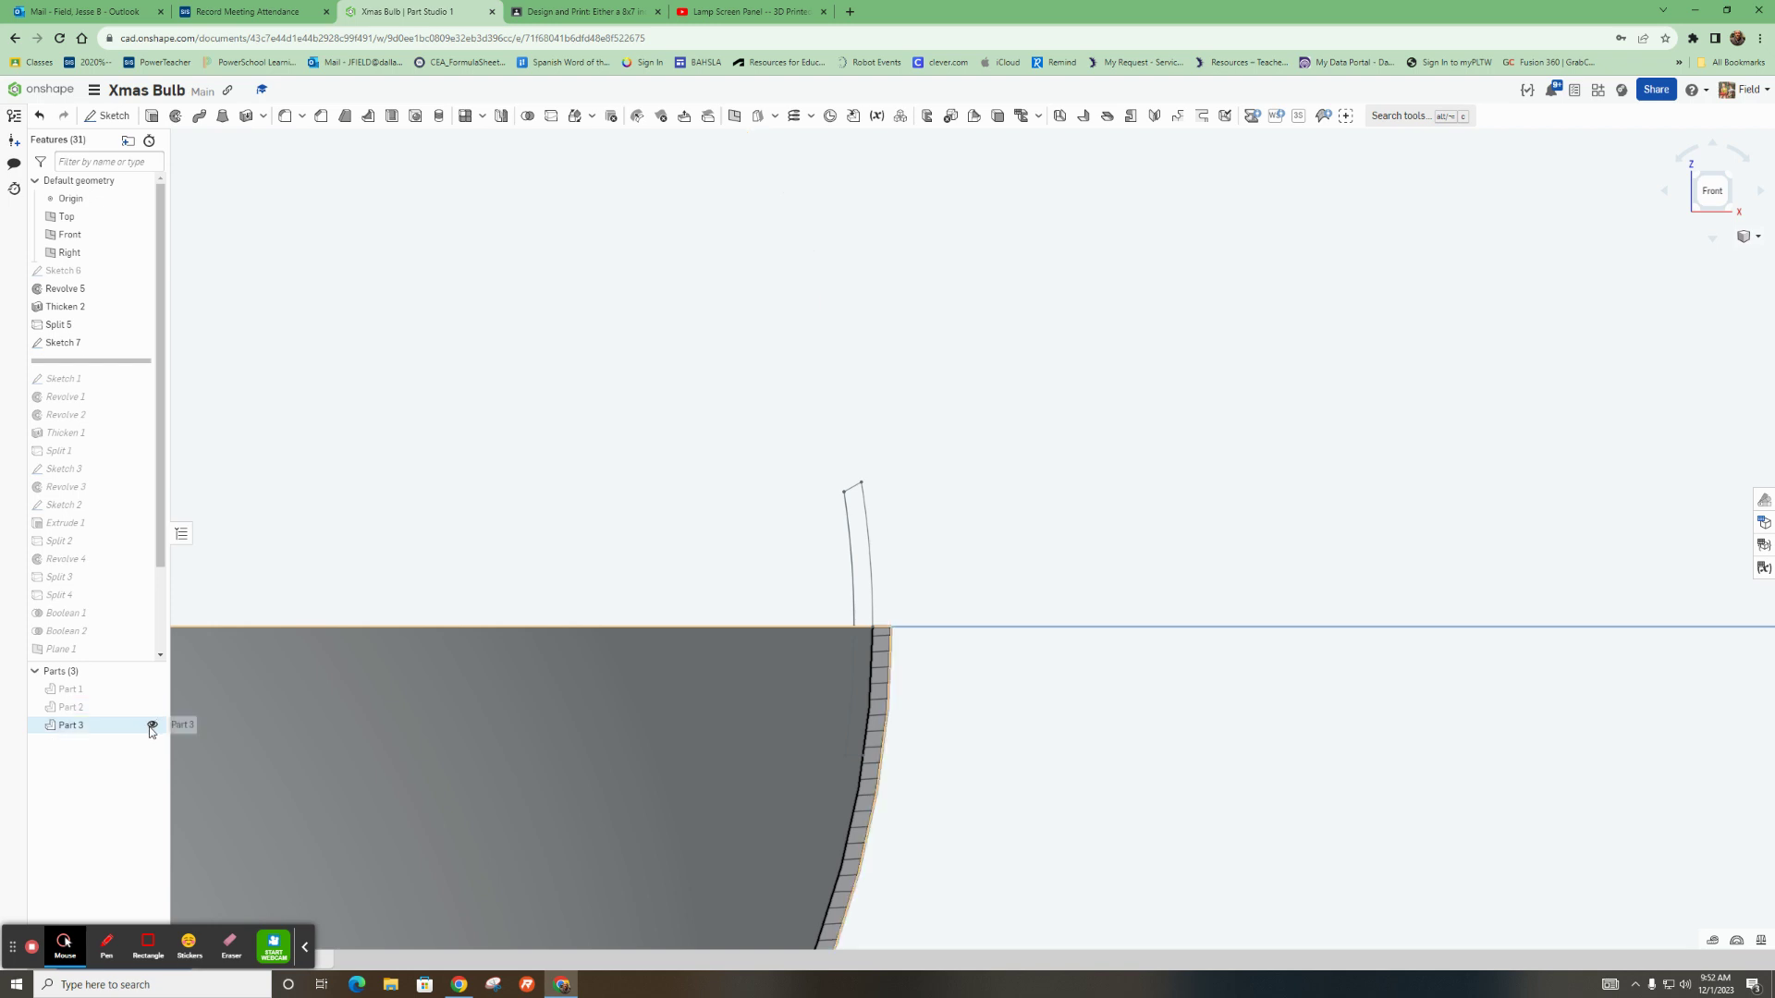
left_click(152, 726)
left_click(153, 726)
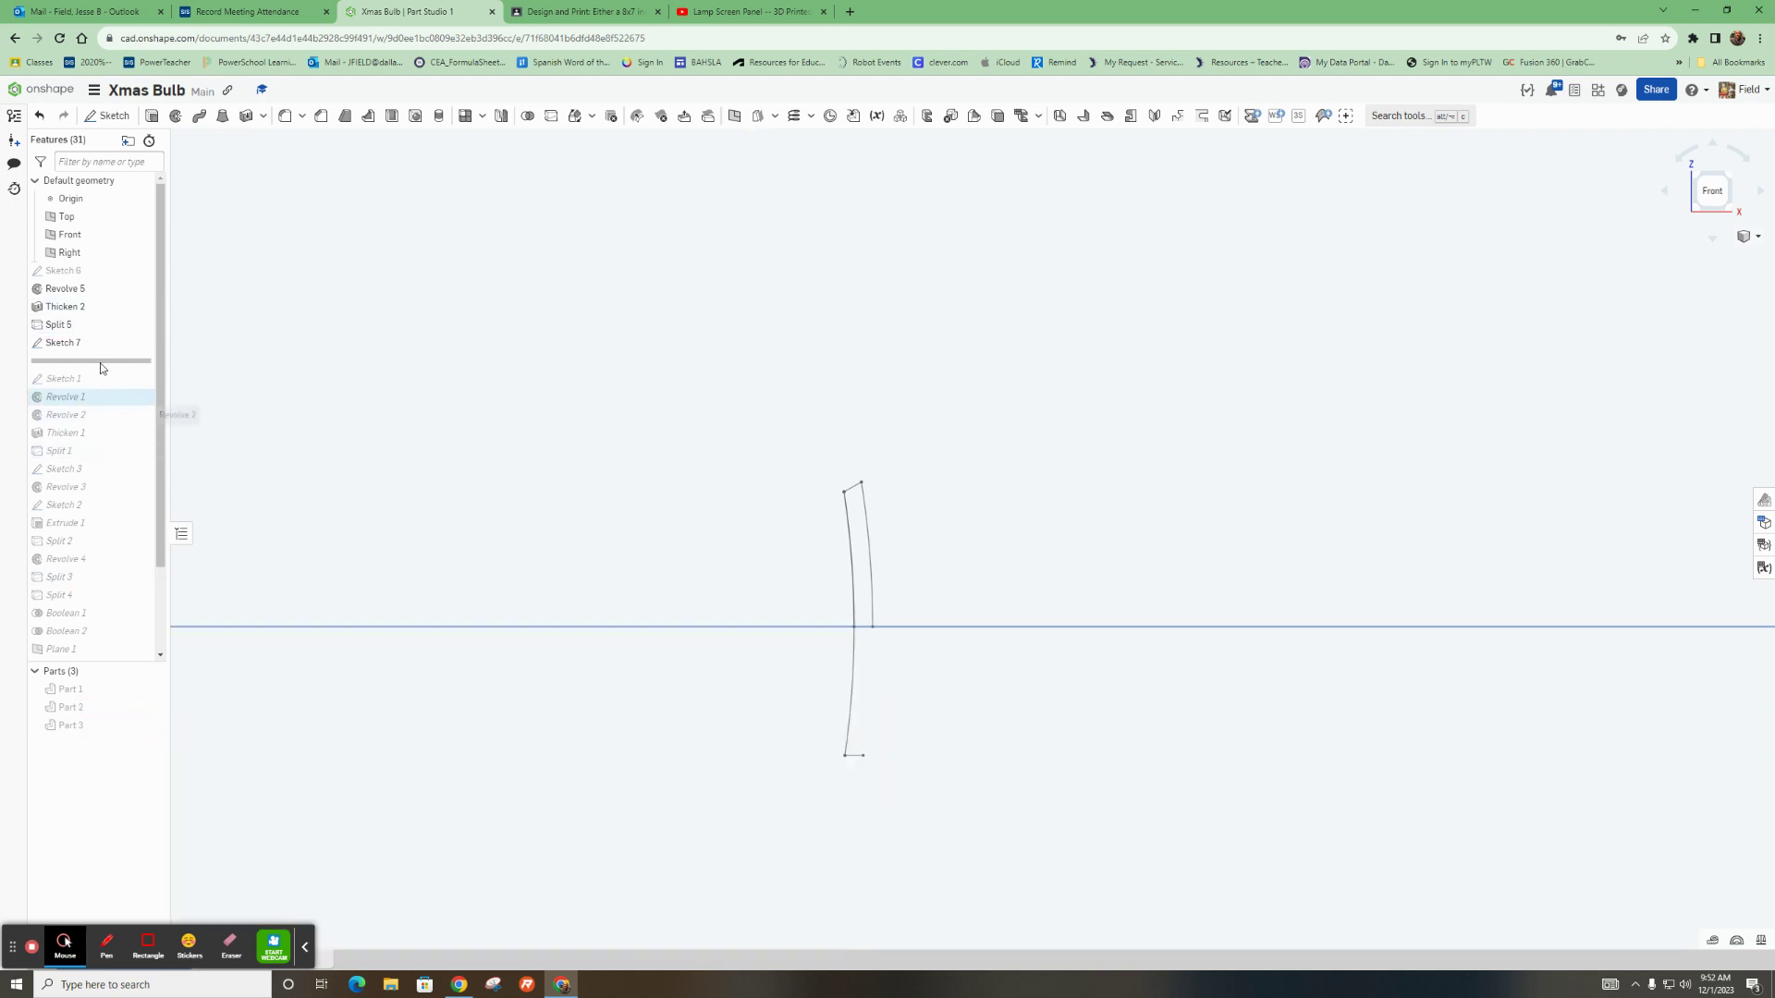
Reopen Sketch 7, show Part 3, and project the lower shell half's inner edge into the sketch
double_click(63, 343)
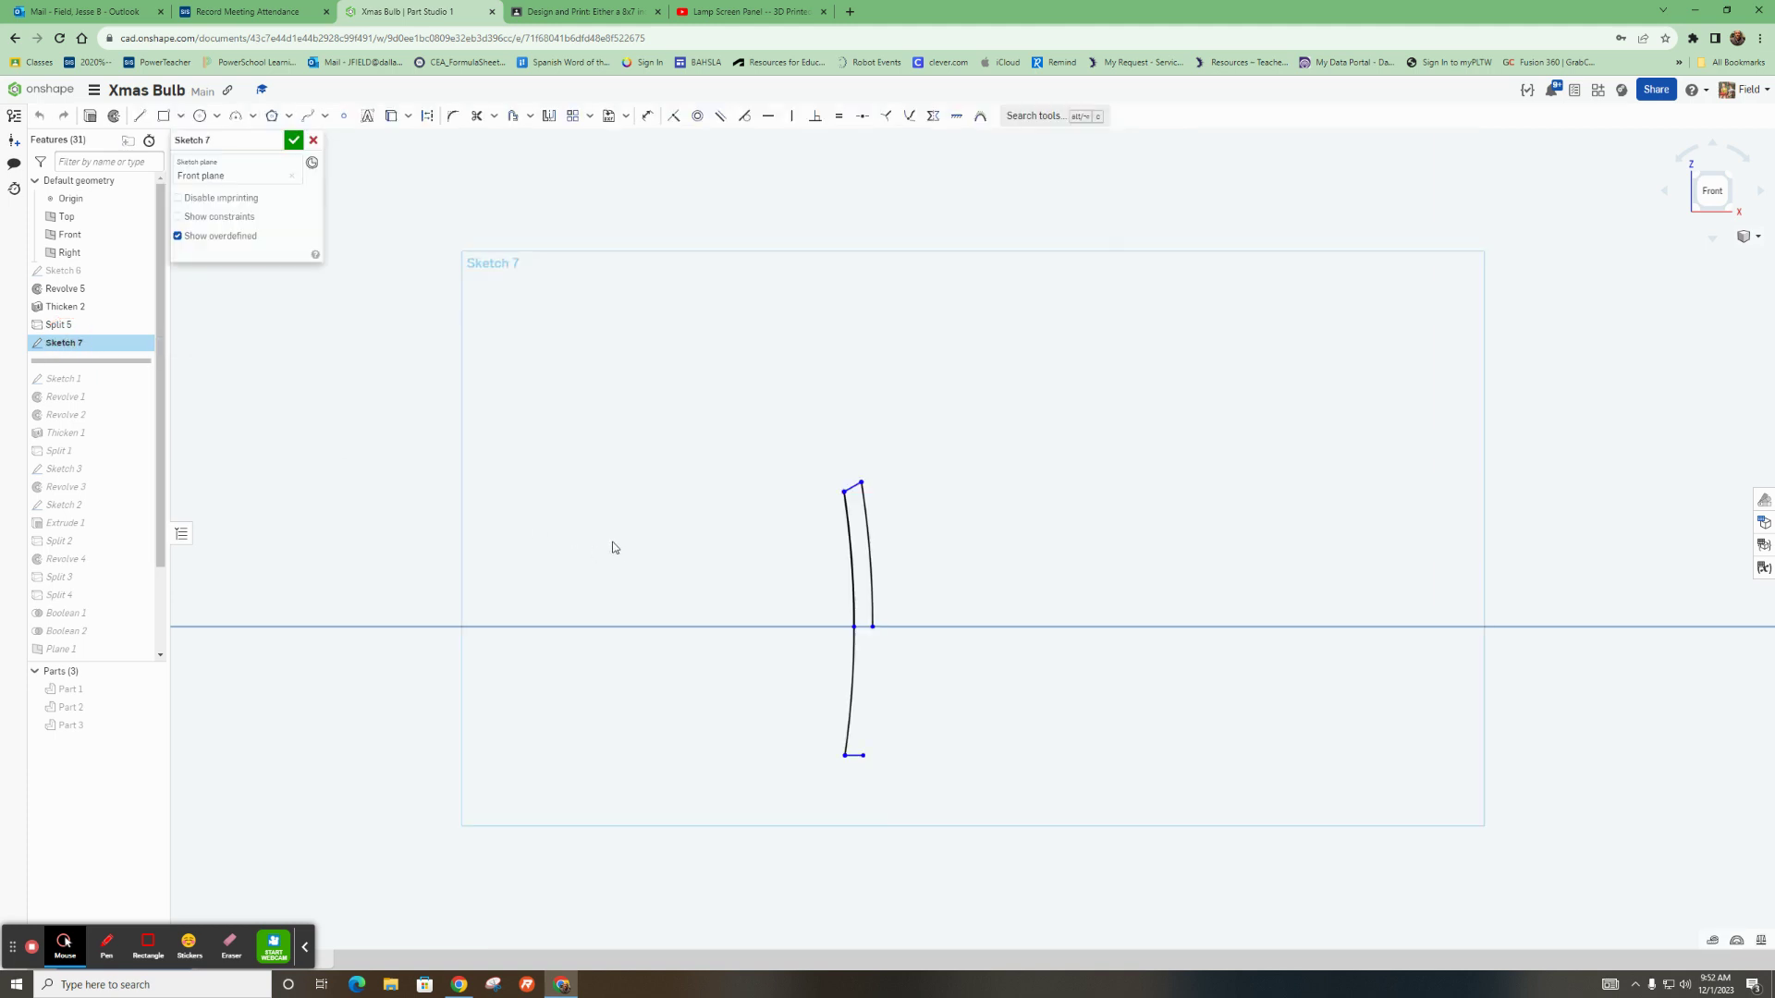
left_click(152, 725)
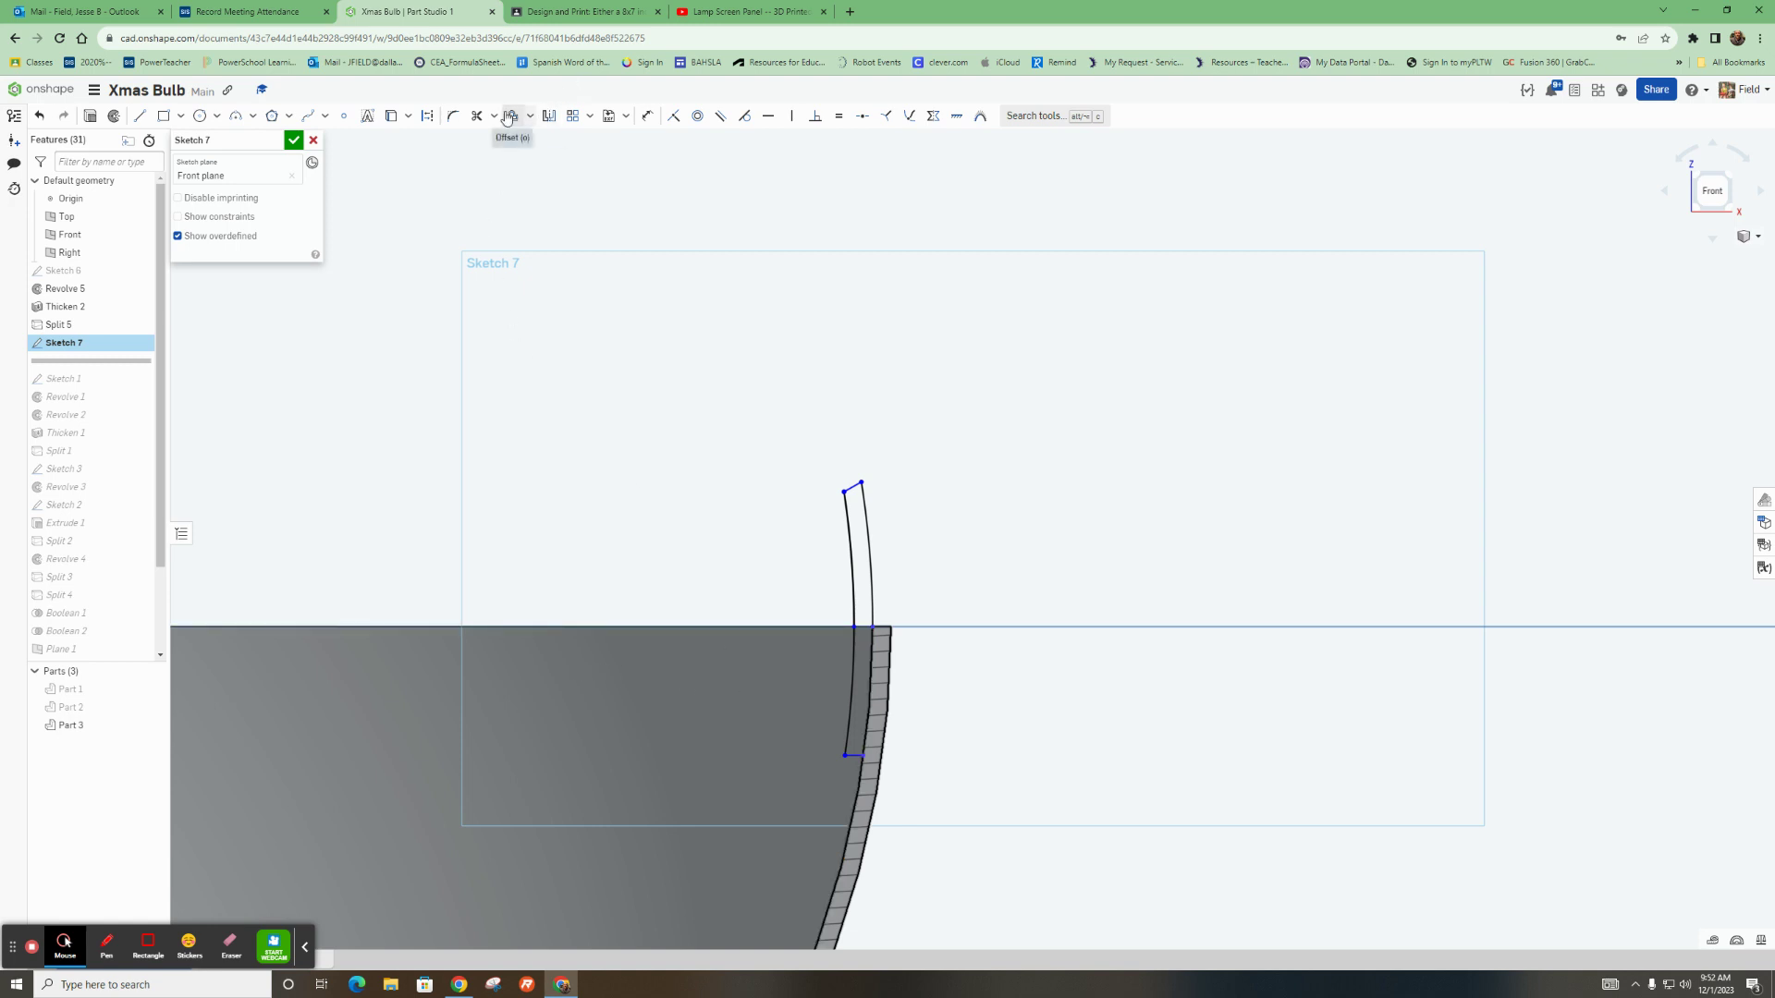
left_click(392, 111)
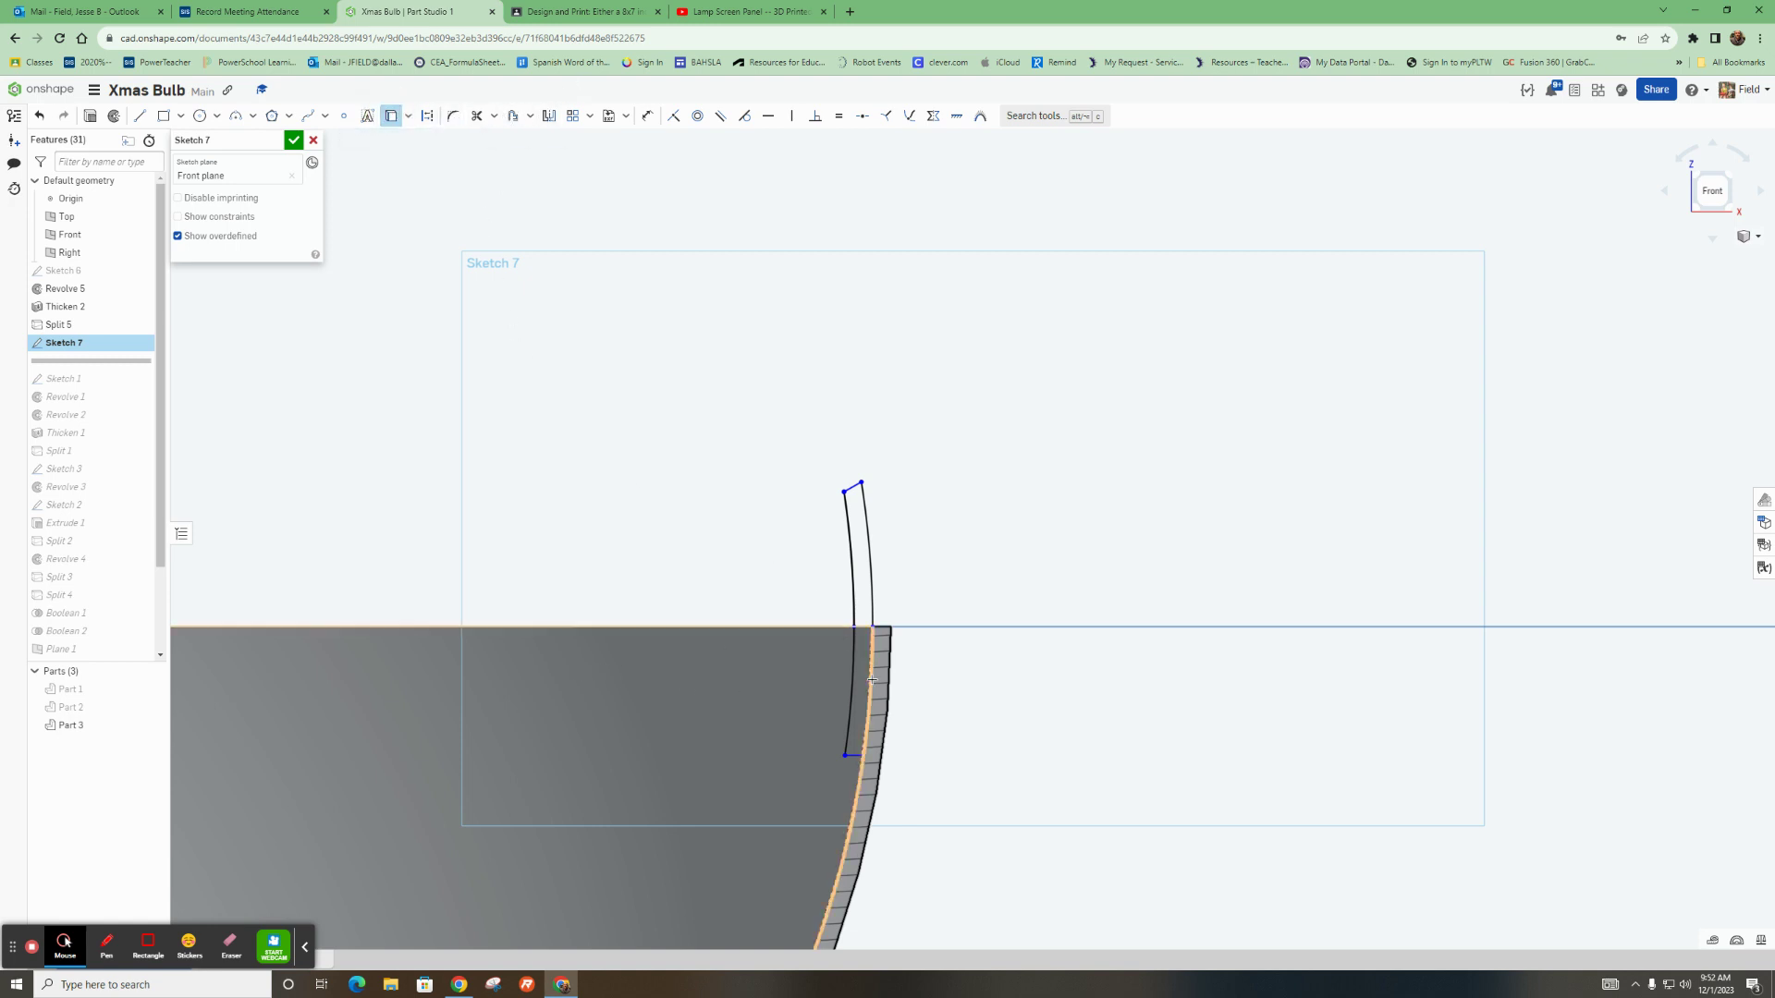
scroll(840, 796, "up", 5)
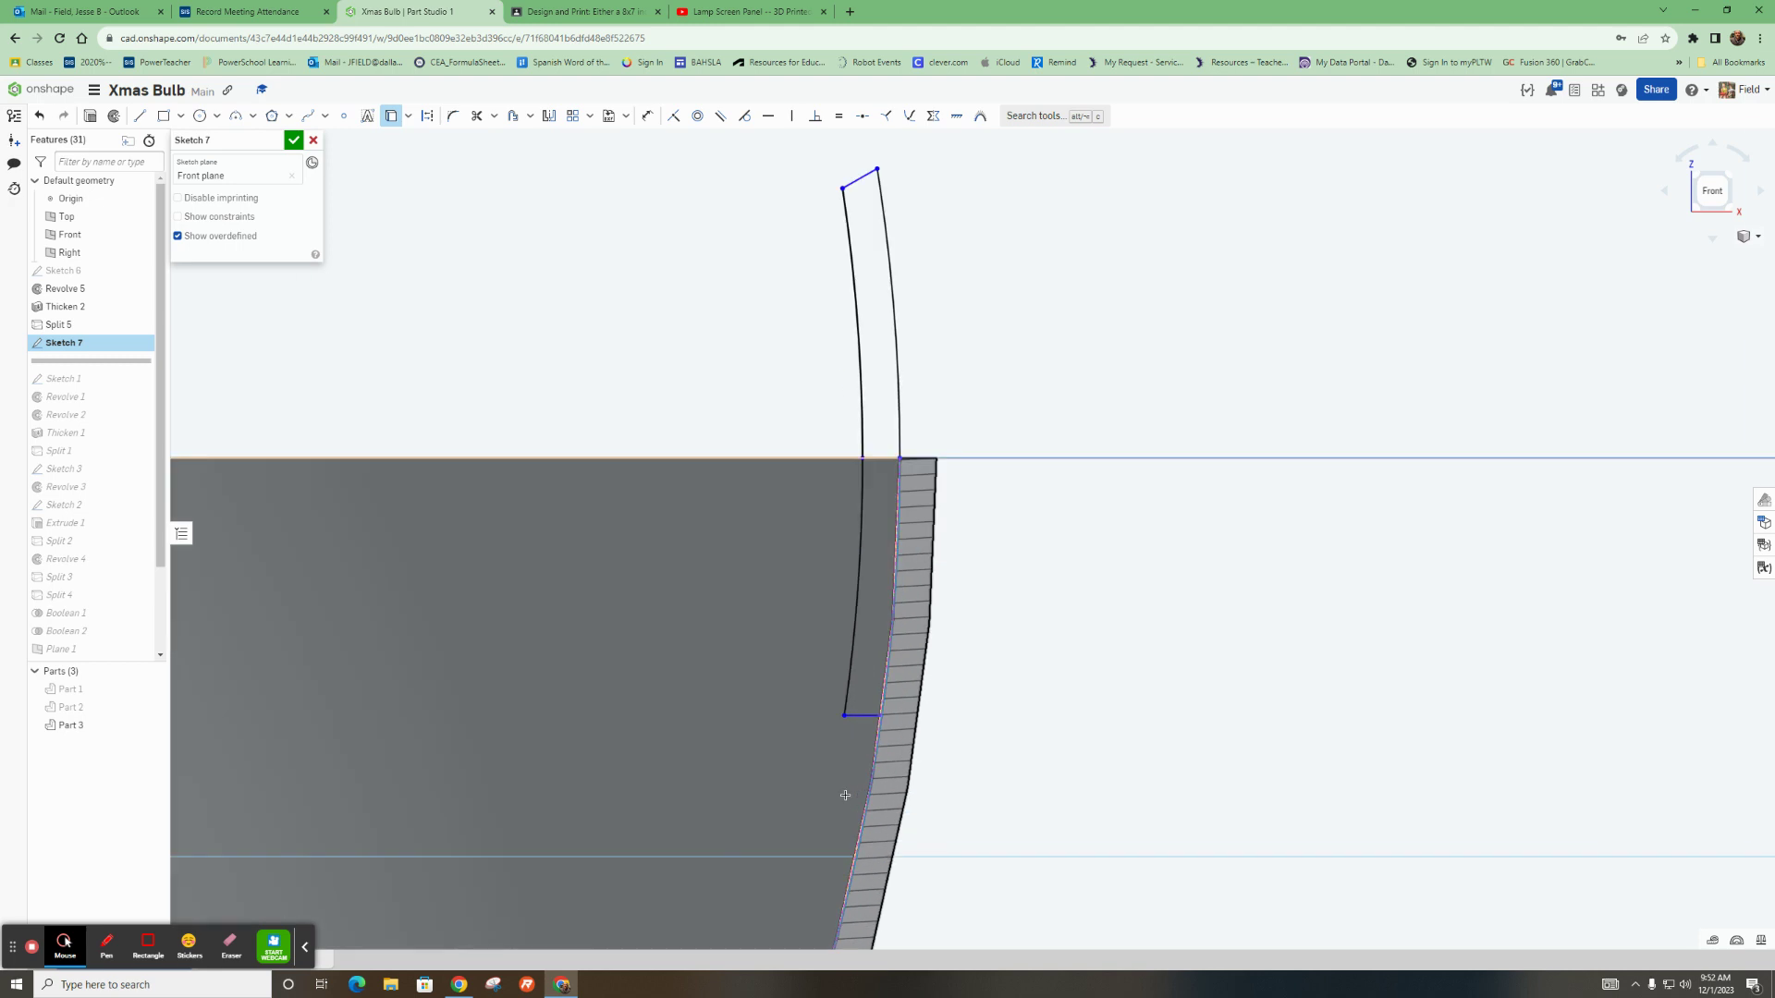
scroll(902, 684, "up", 3)
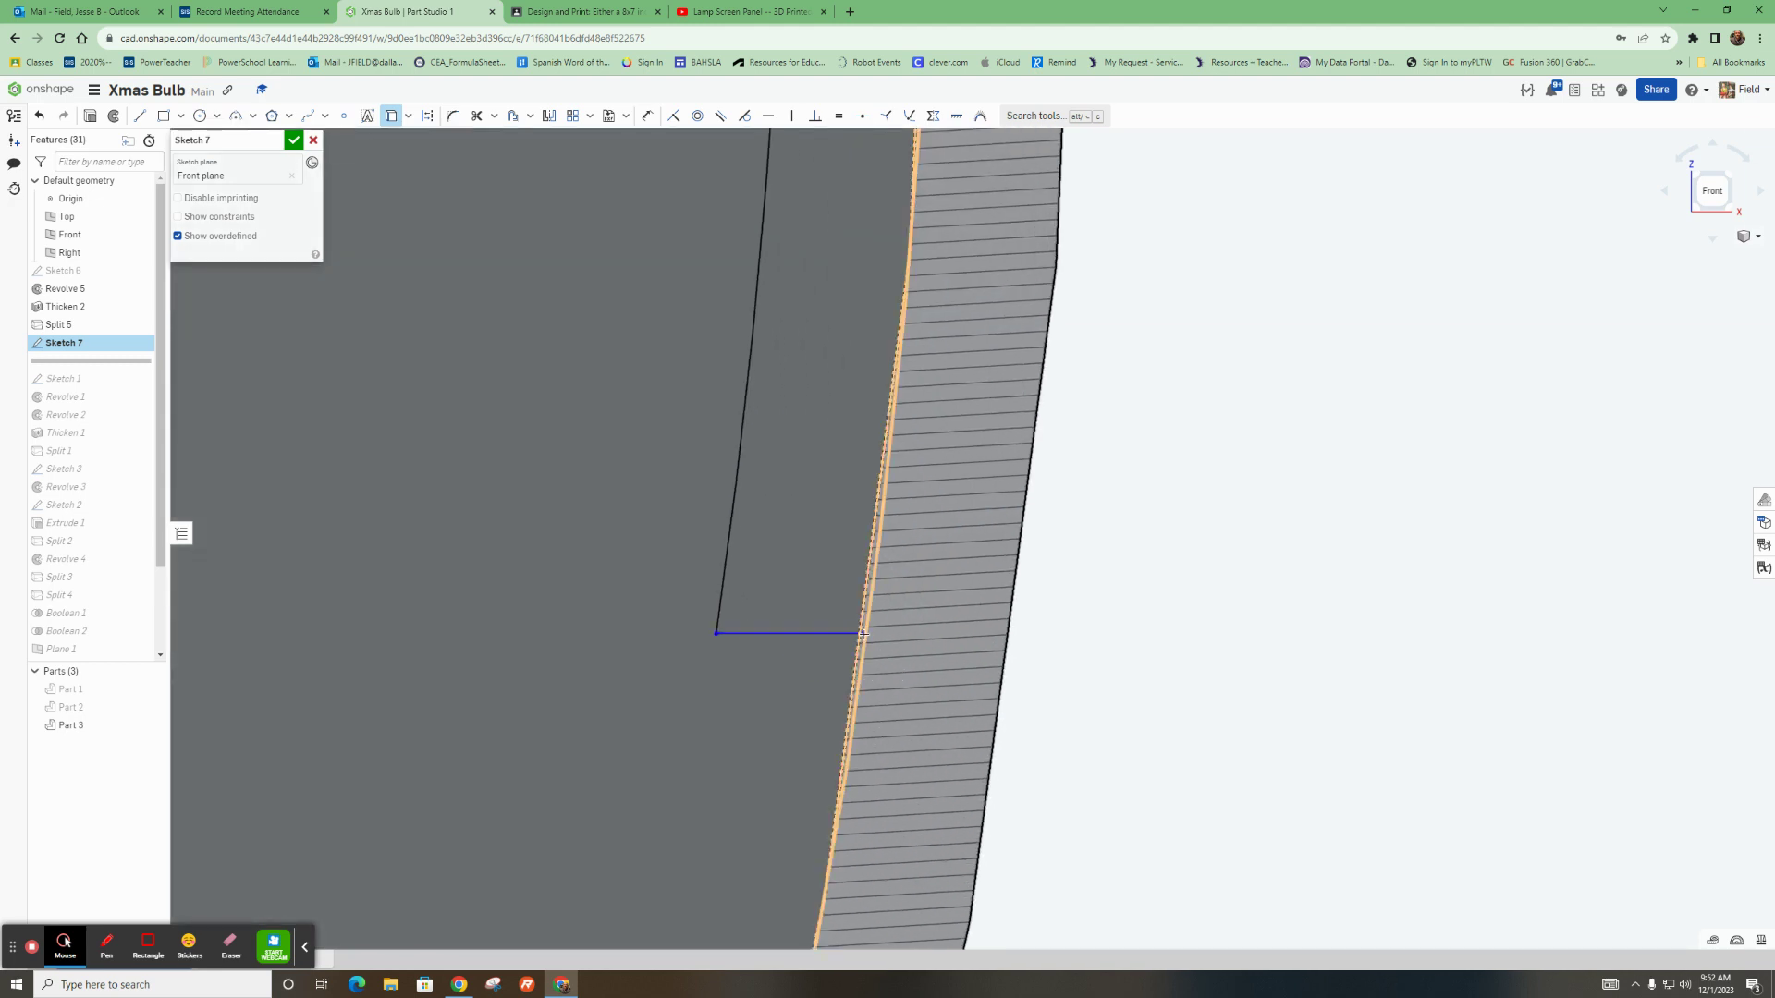
right_click(1182, 583)
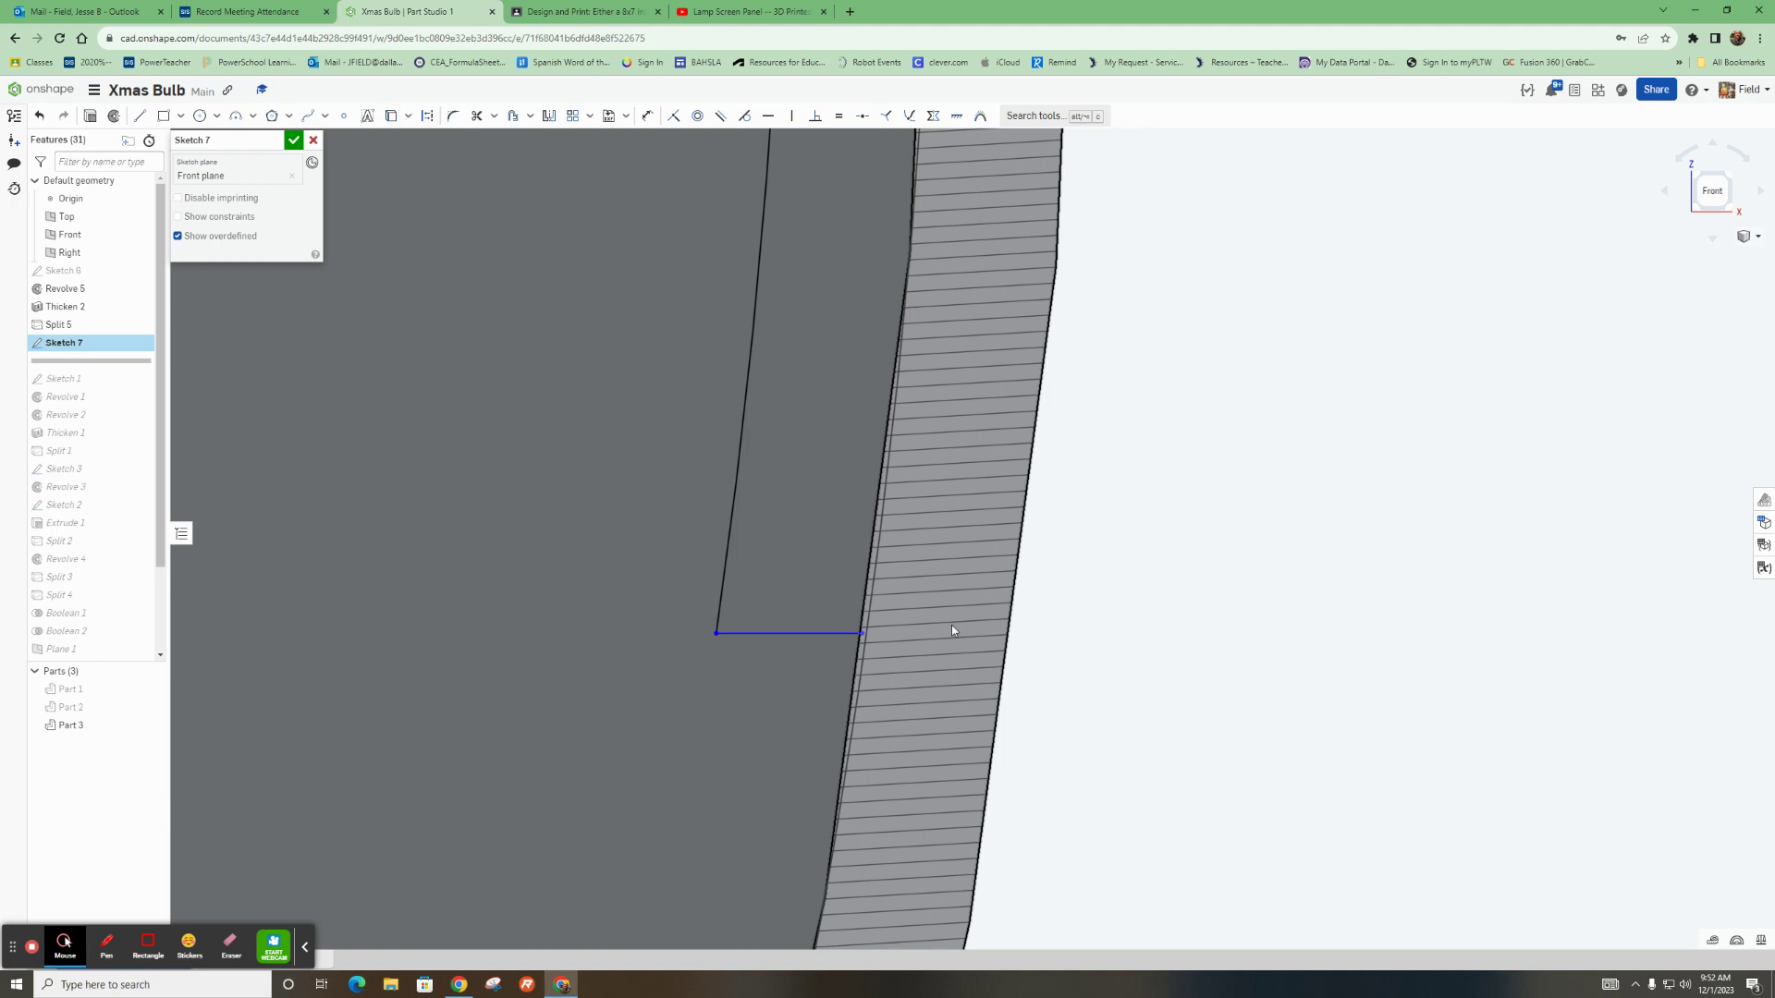
Move the lower short line's outer endpoint onto the projected inner edge to close the lip profile
left_click_drag(862, 634, 864, 638)
scroll(864, 638, "down", 8)
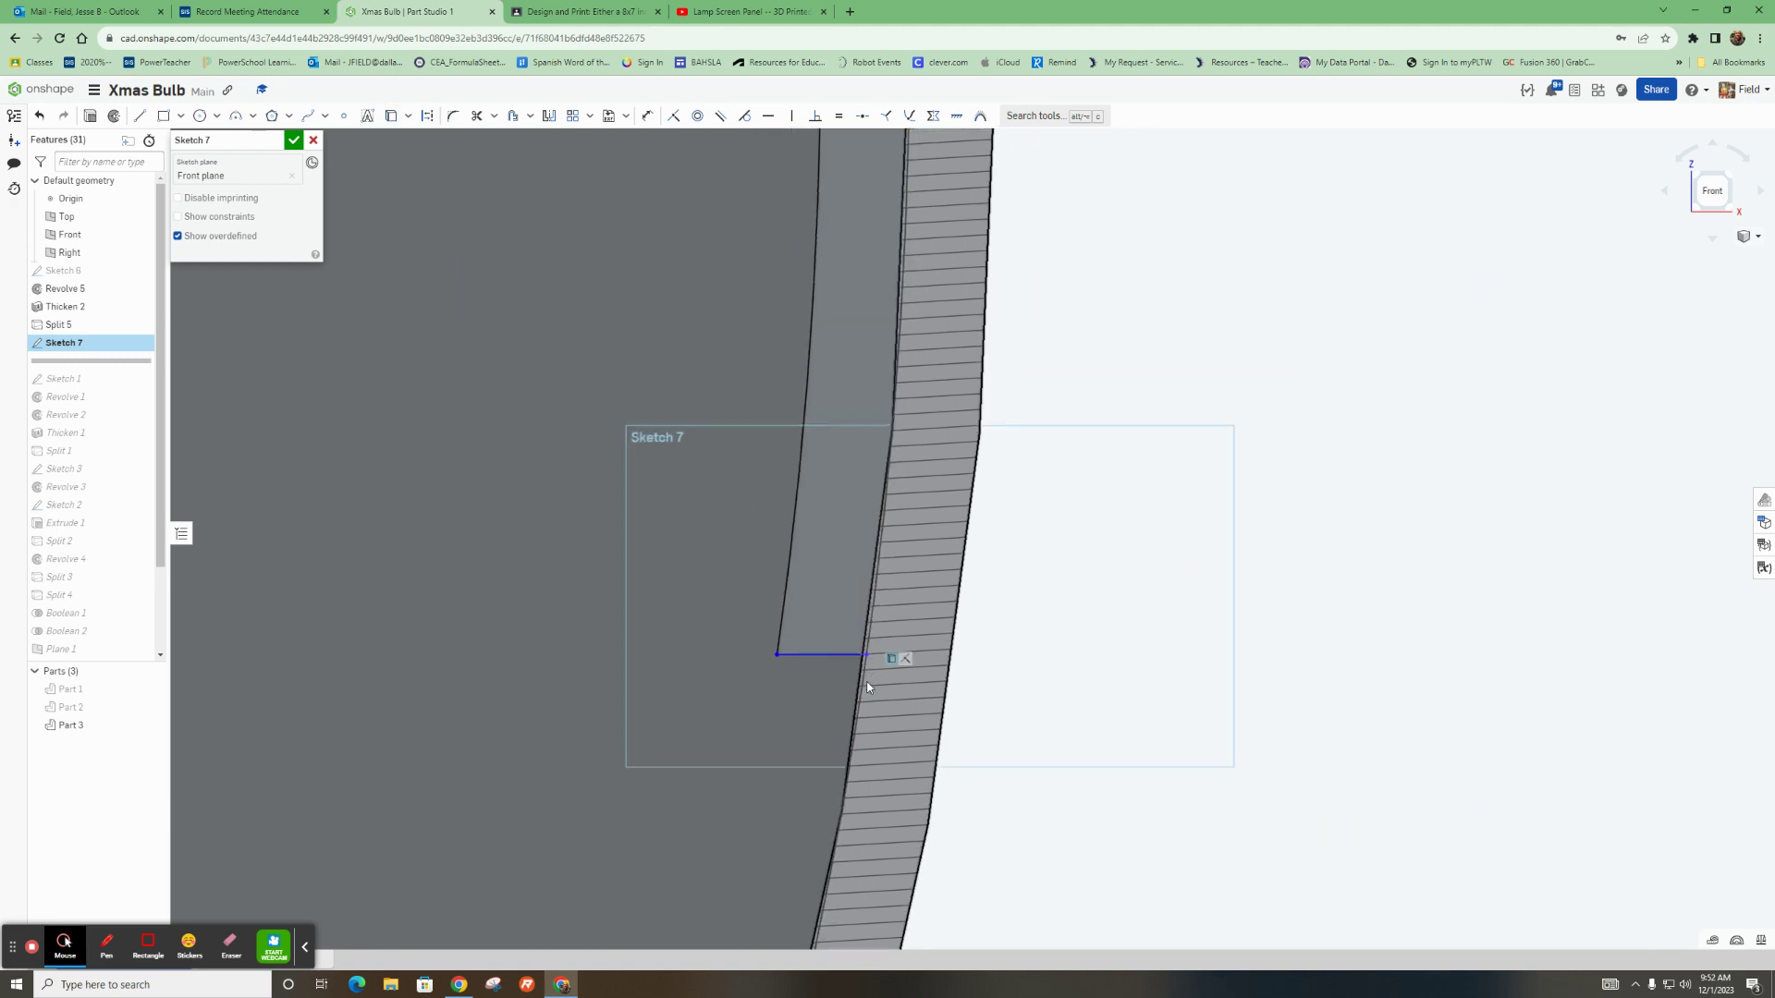
Check the closed lip profile across the split and accept the sketch
scroll(865, 418, "up", 4)
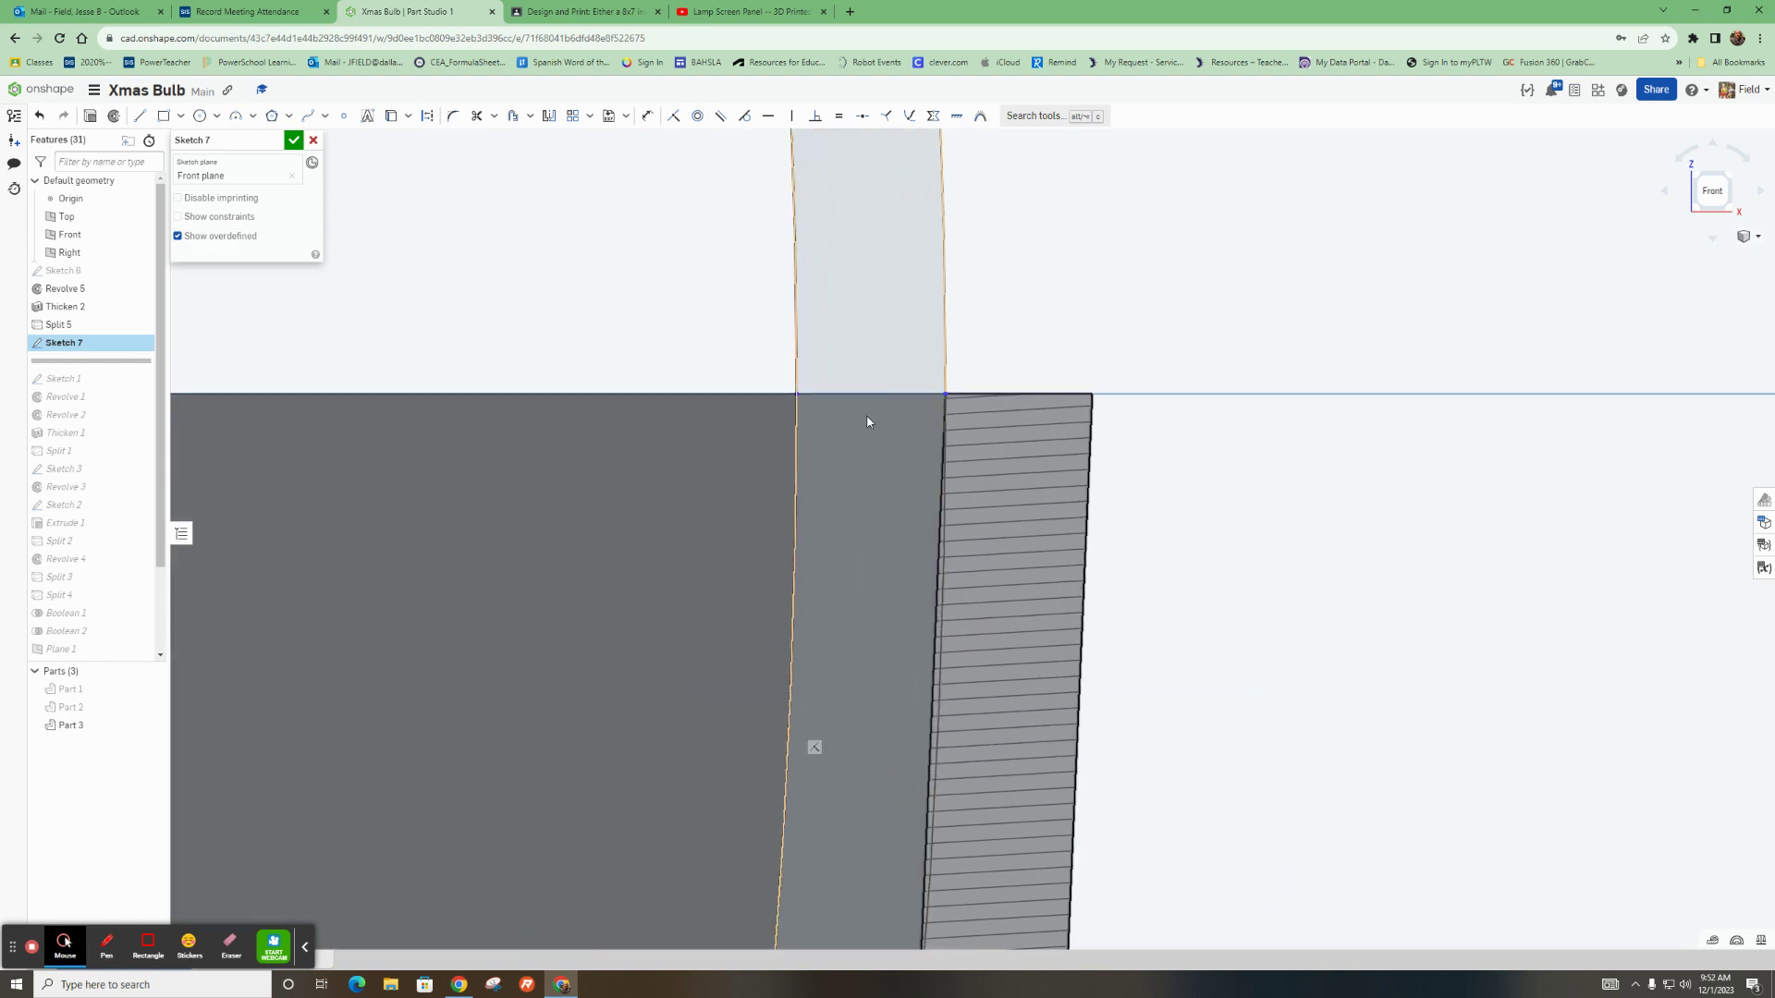
scroll(929, 413, "down", 7)
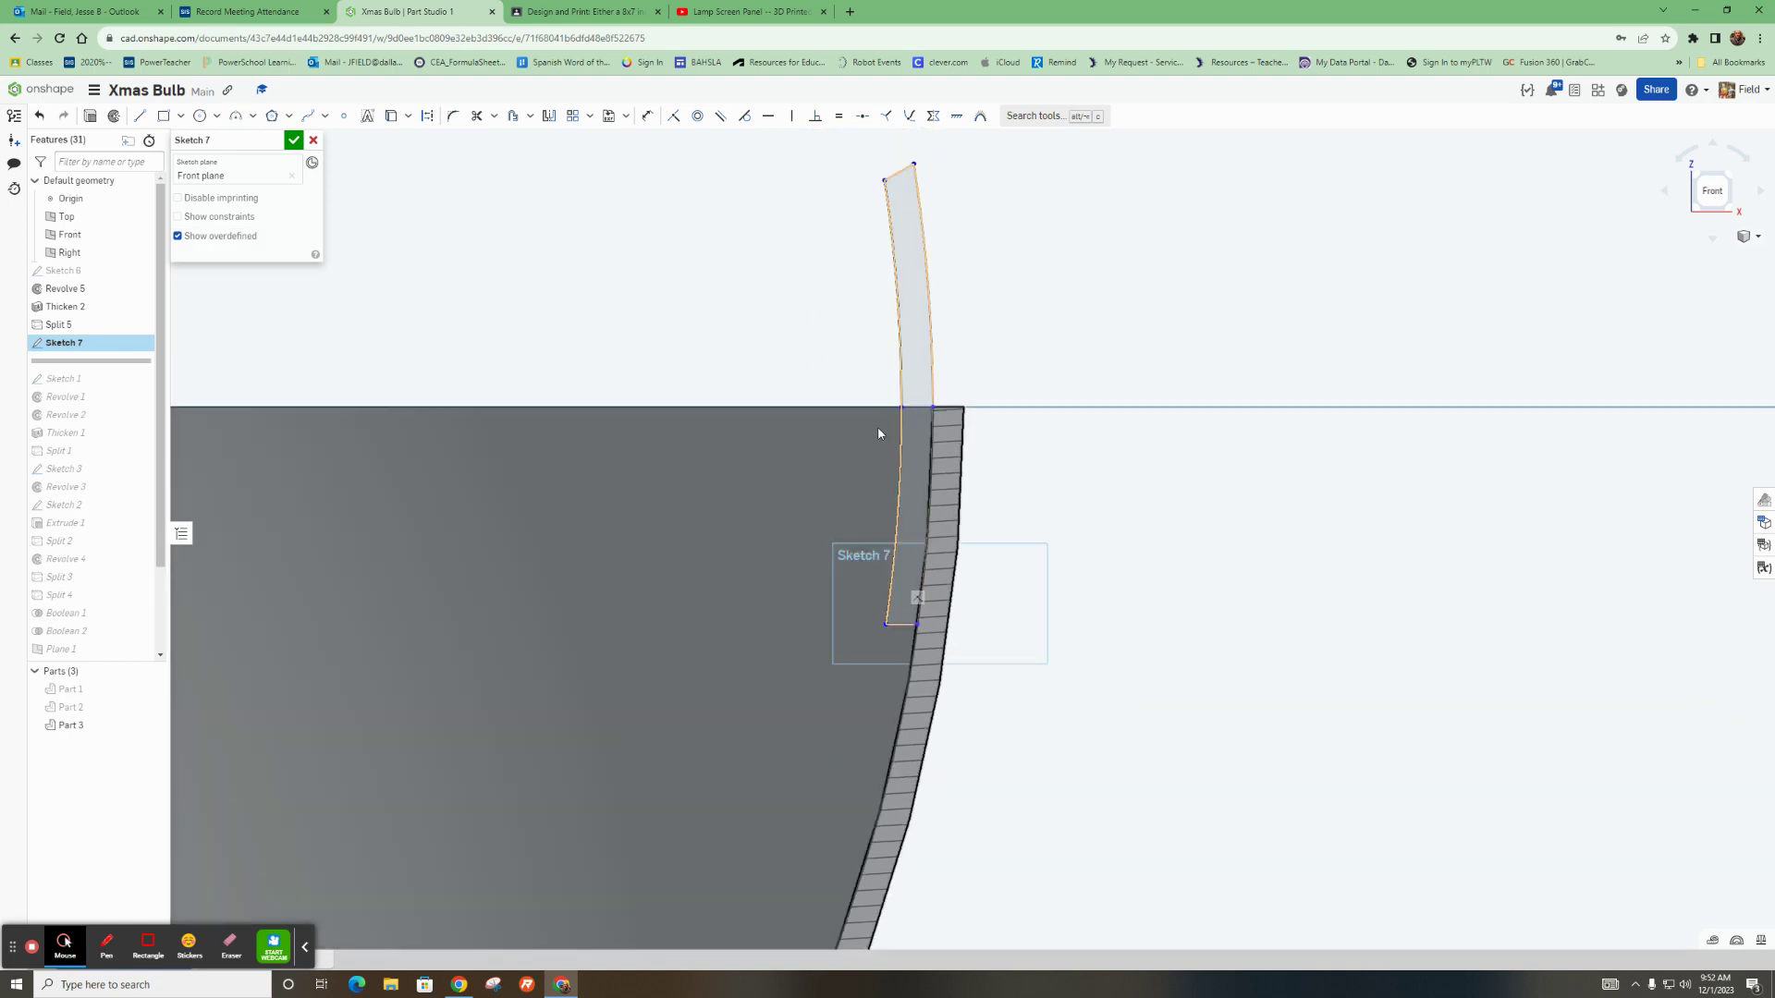
left_click(294, 139)
scroll(844, 468, "down", 3)
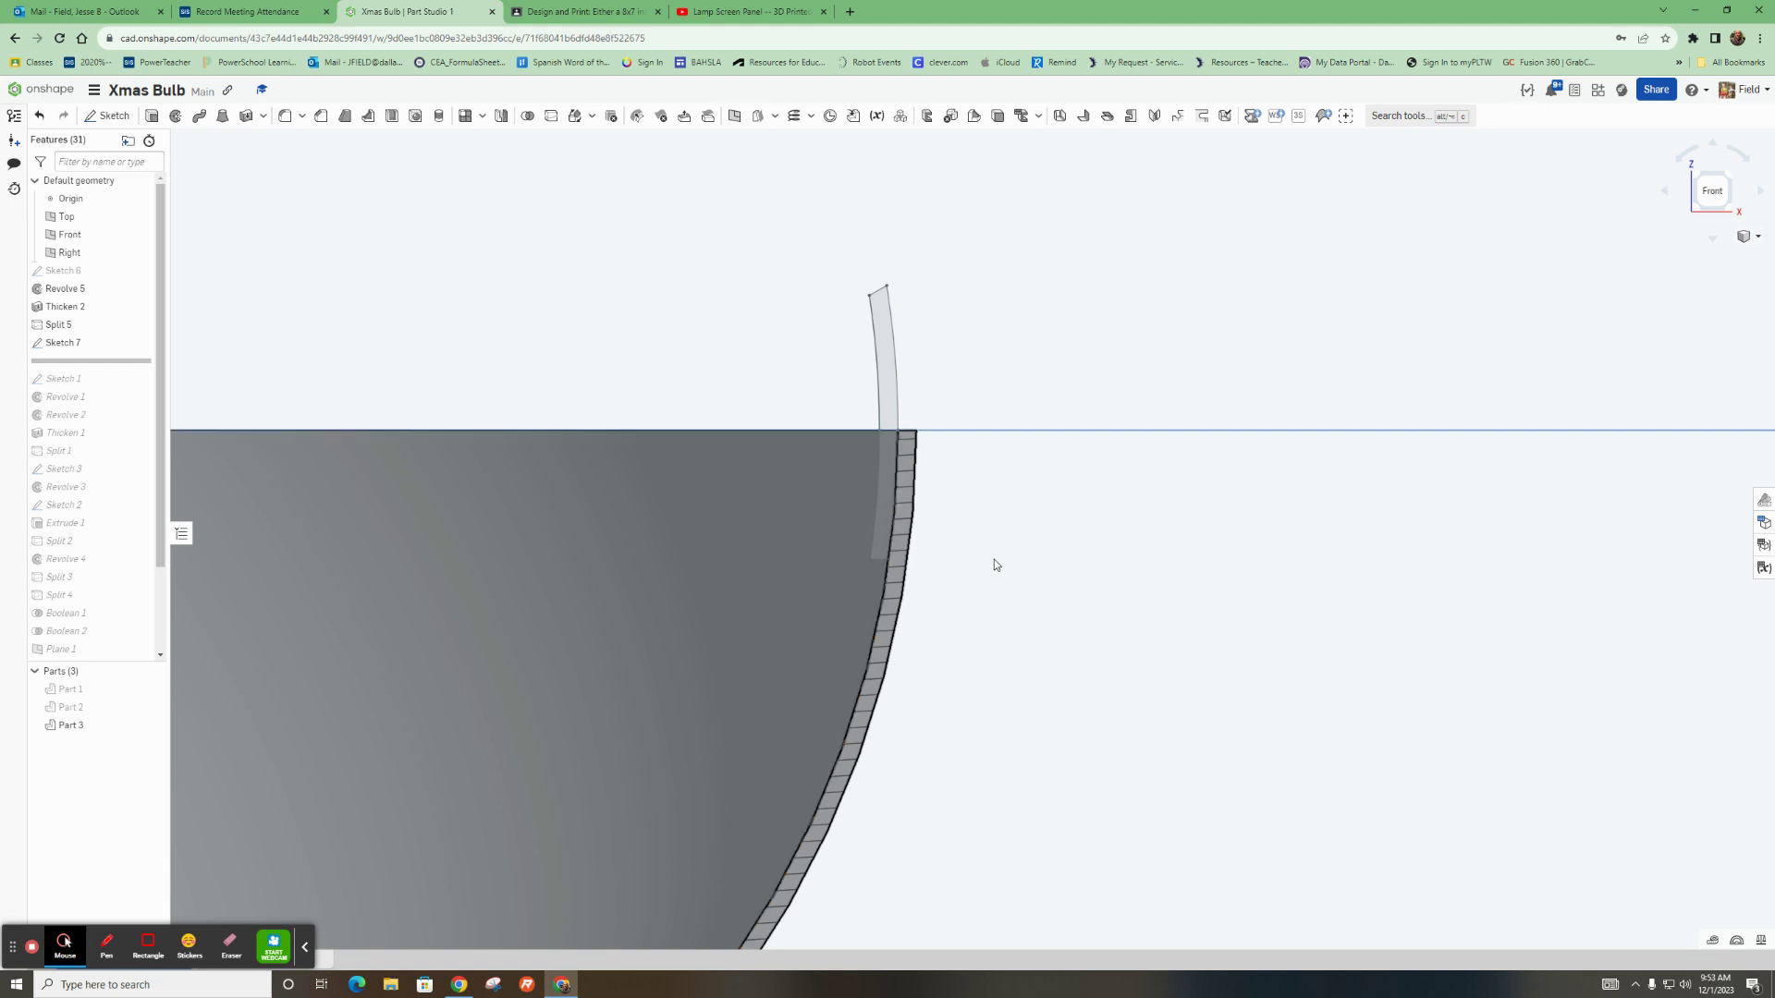
Show the upper shell half, Part 2, and hide the lower half, Part 3
left_click(1696, 185)
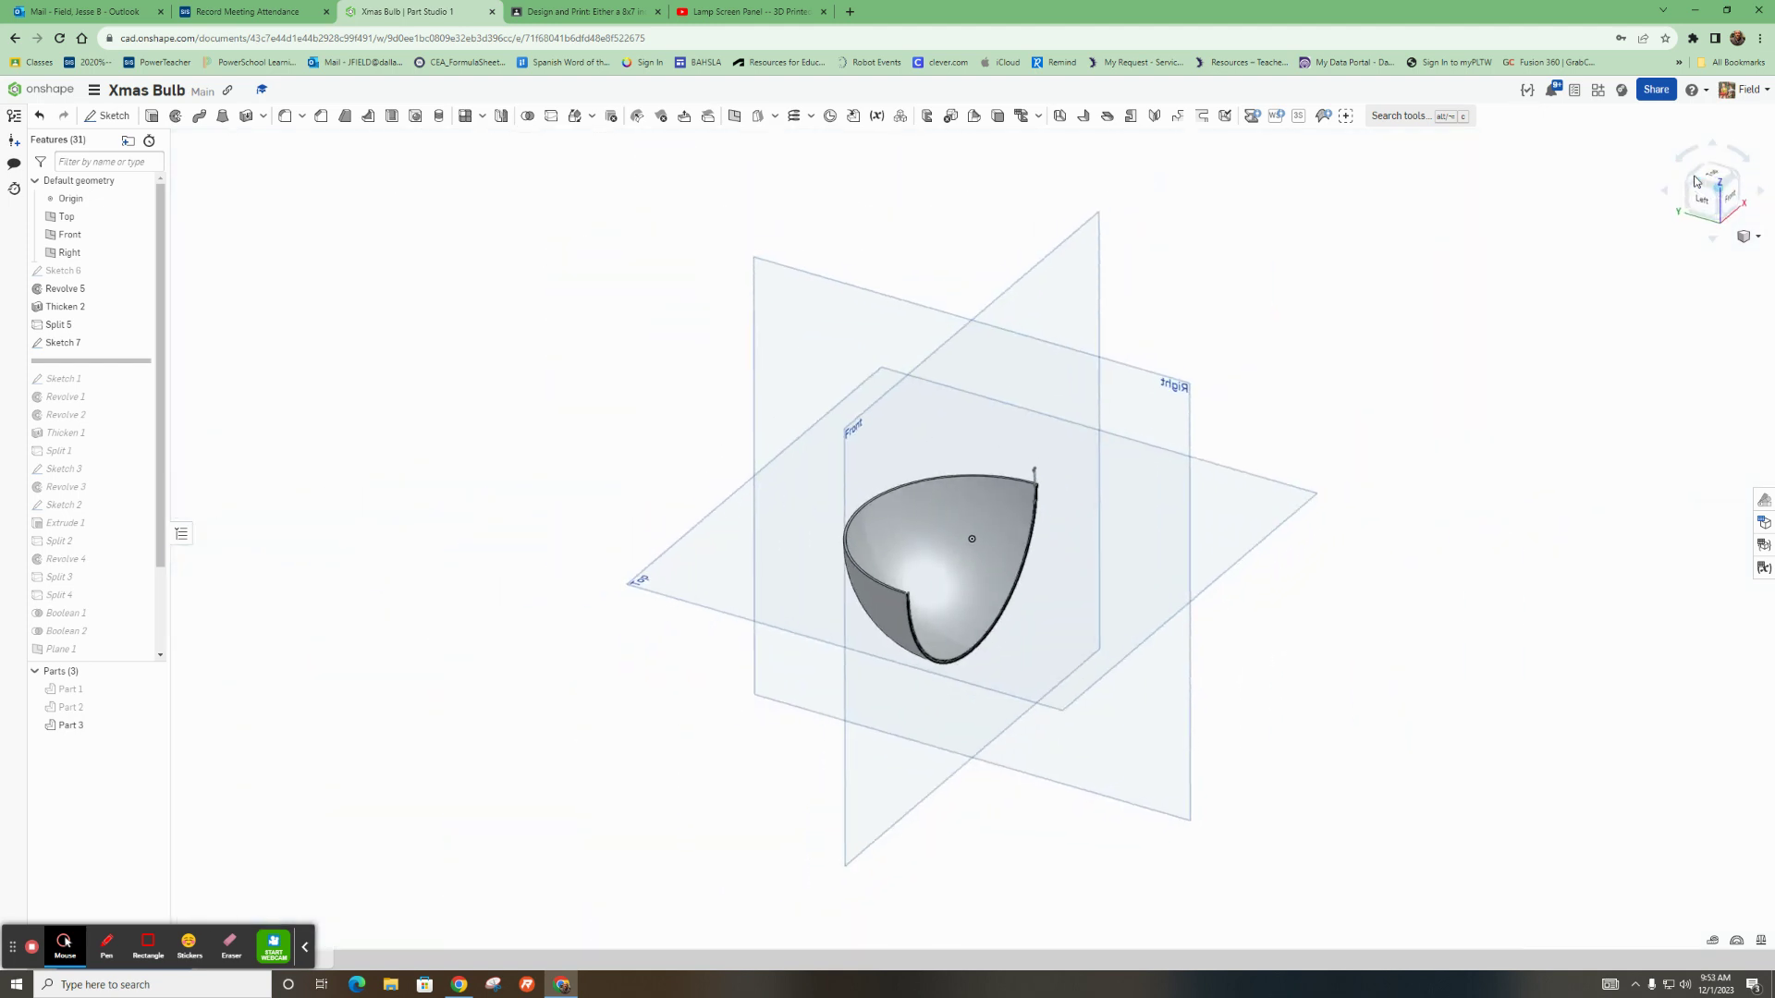
scroll(1078, 501, "up", 5)
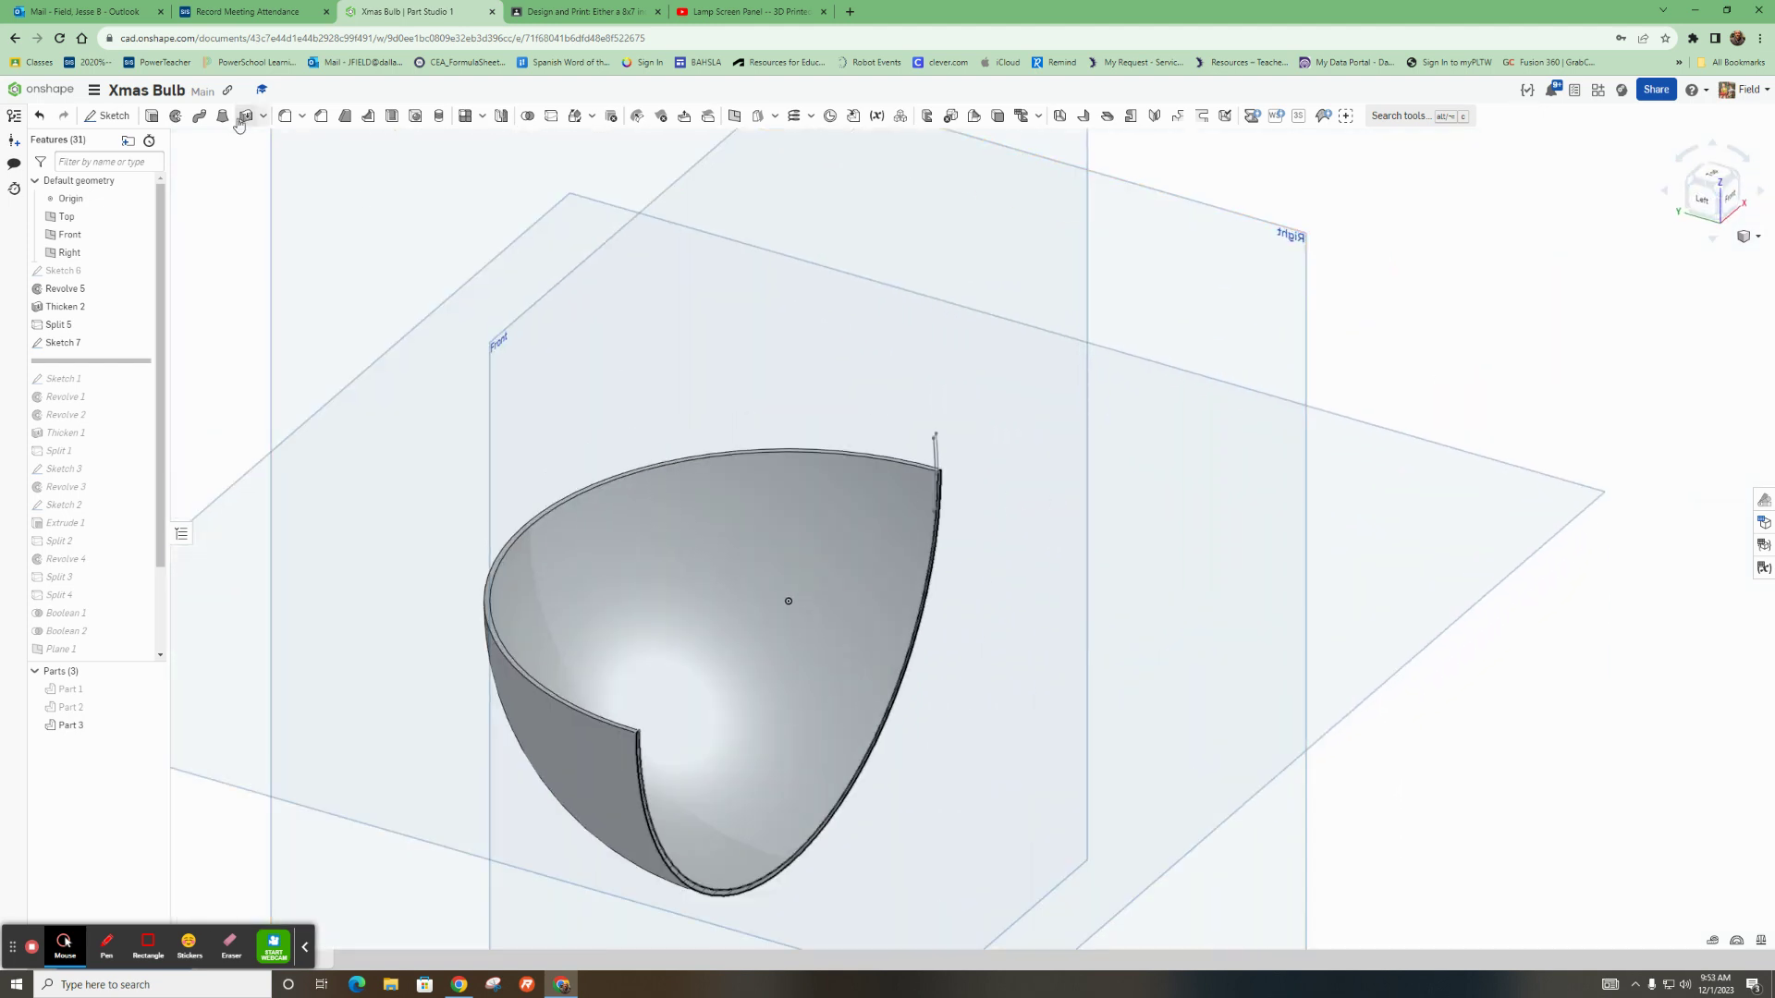
left_click(176, 118)
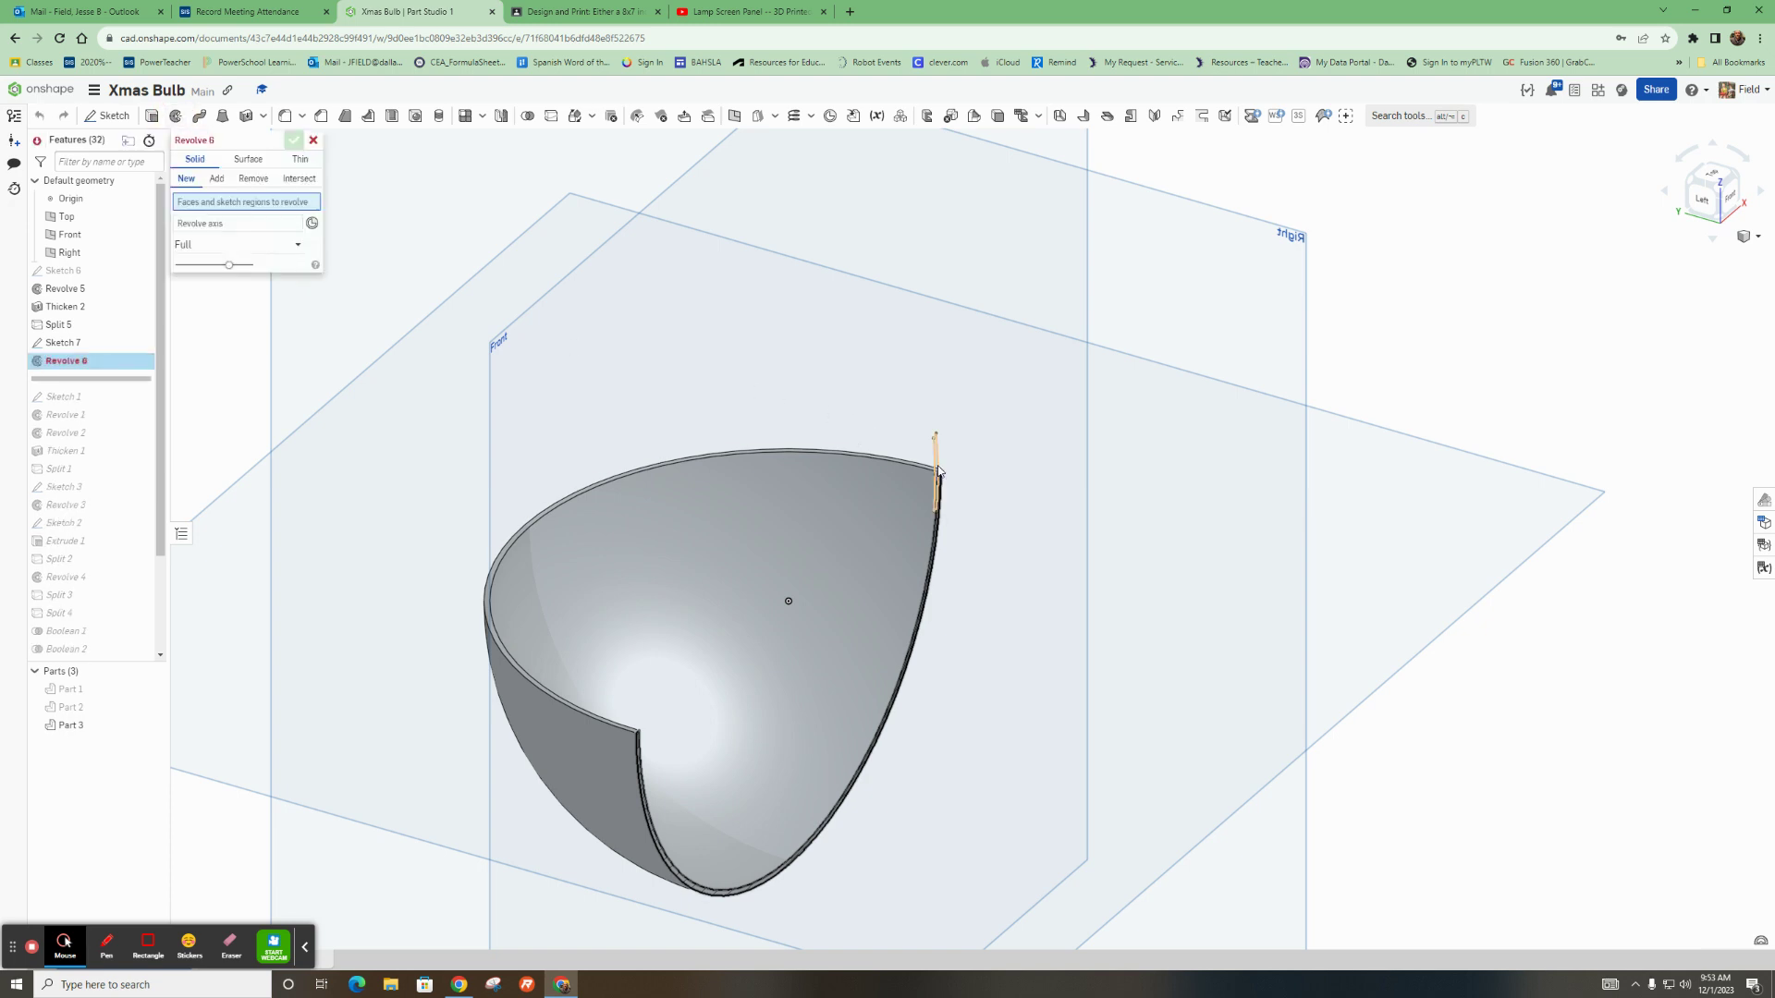
left_click(314, 139)
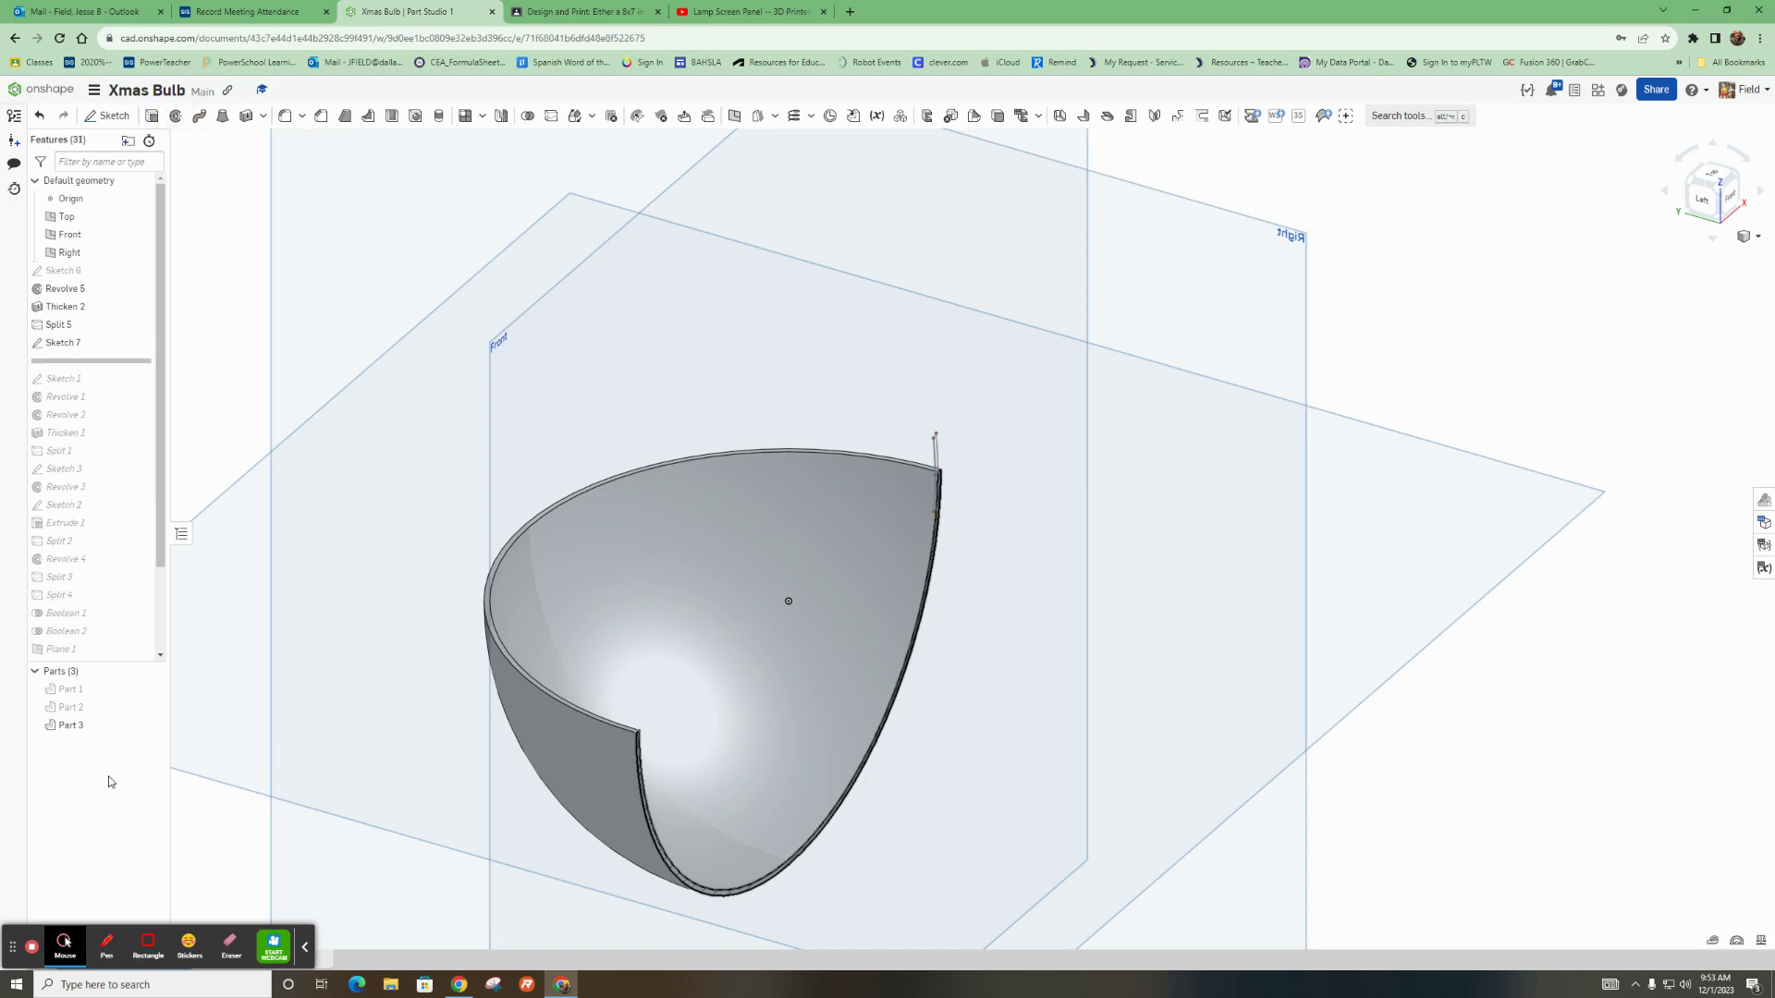
left_click(153, 707)
left_click(153, 724)
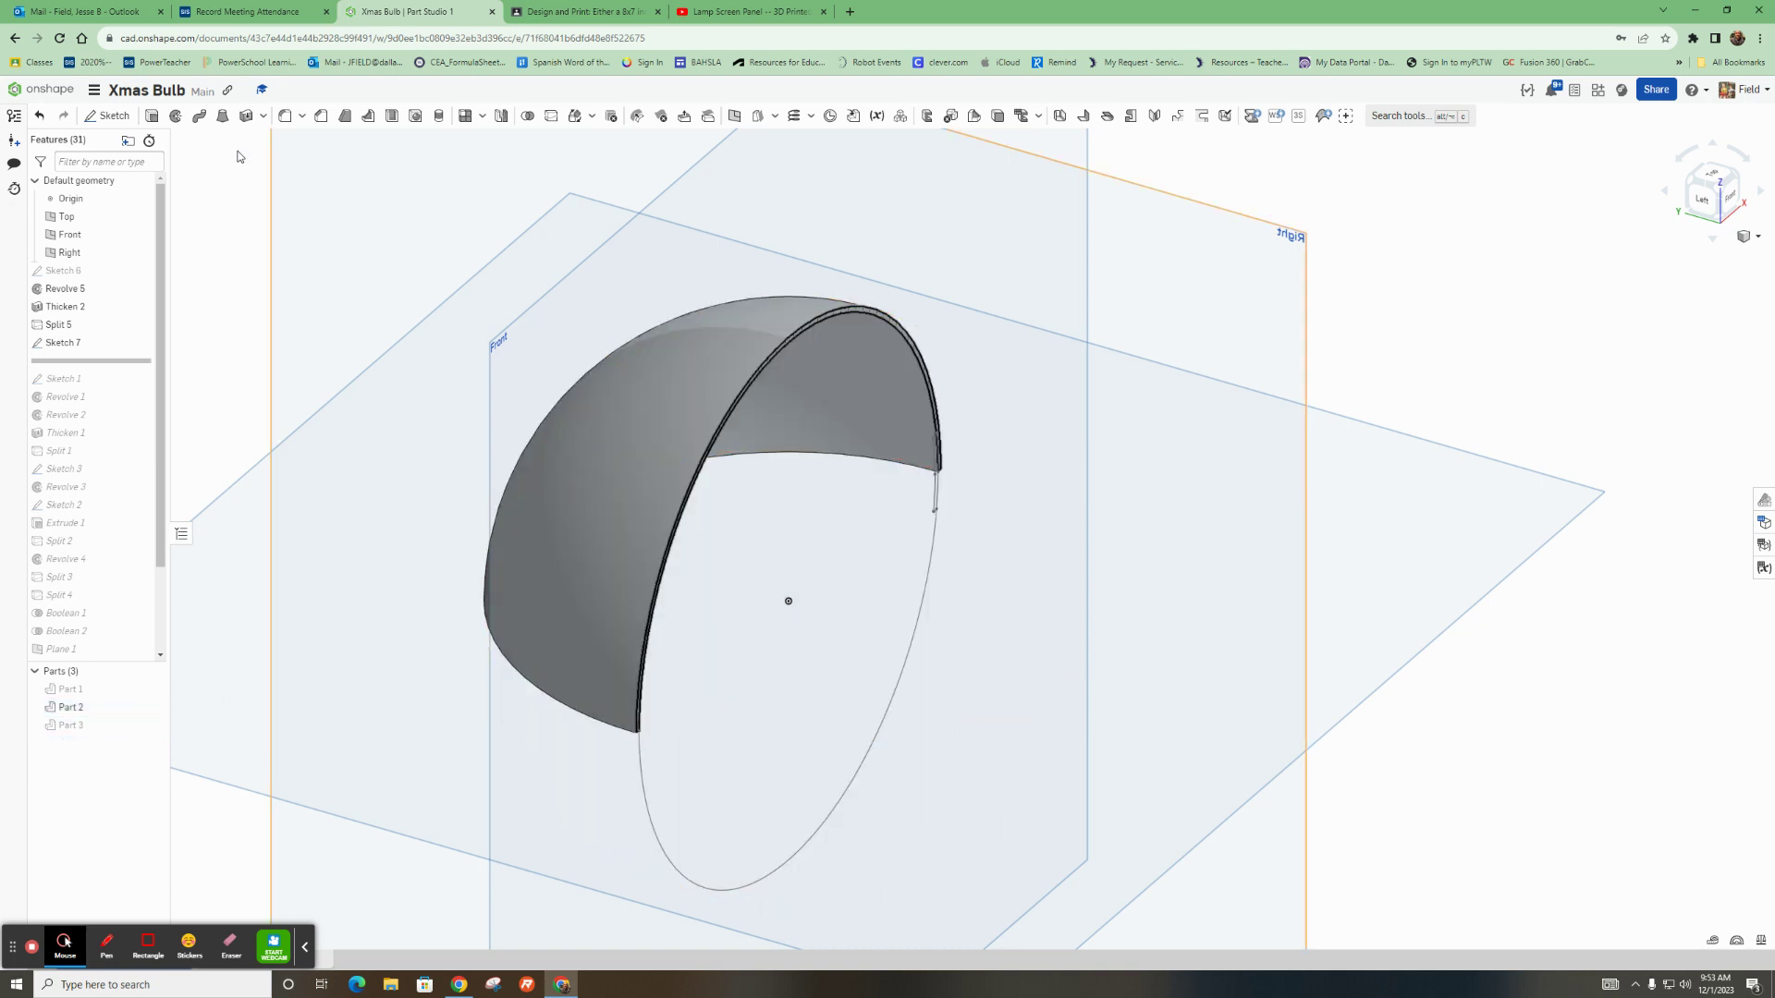
Revolve the Sketch 7 lip profile fully around Sketch 6's vertical centre line, adding it to Part 2
left_click(176, 115)
scroll(930, 482, "up", 6)
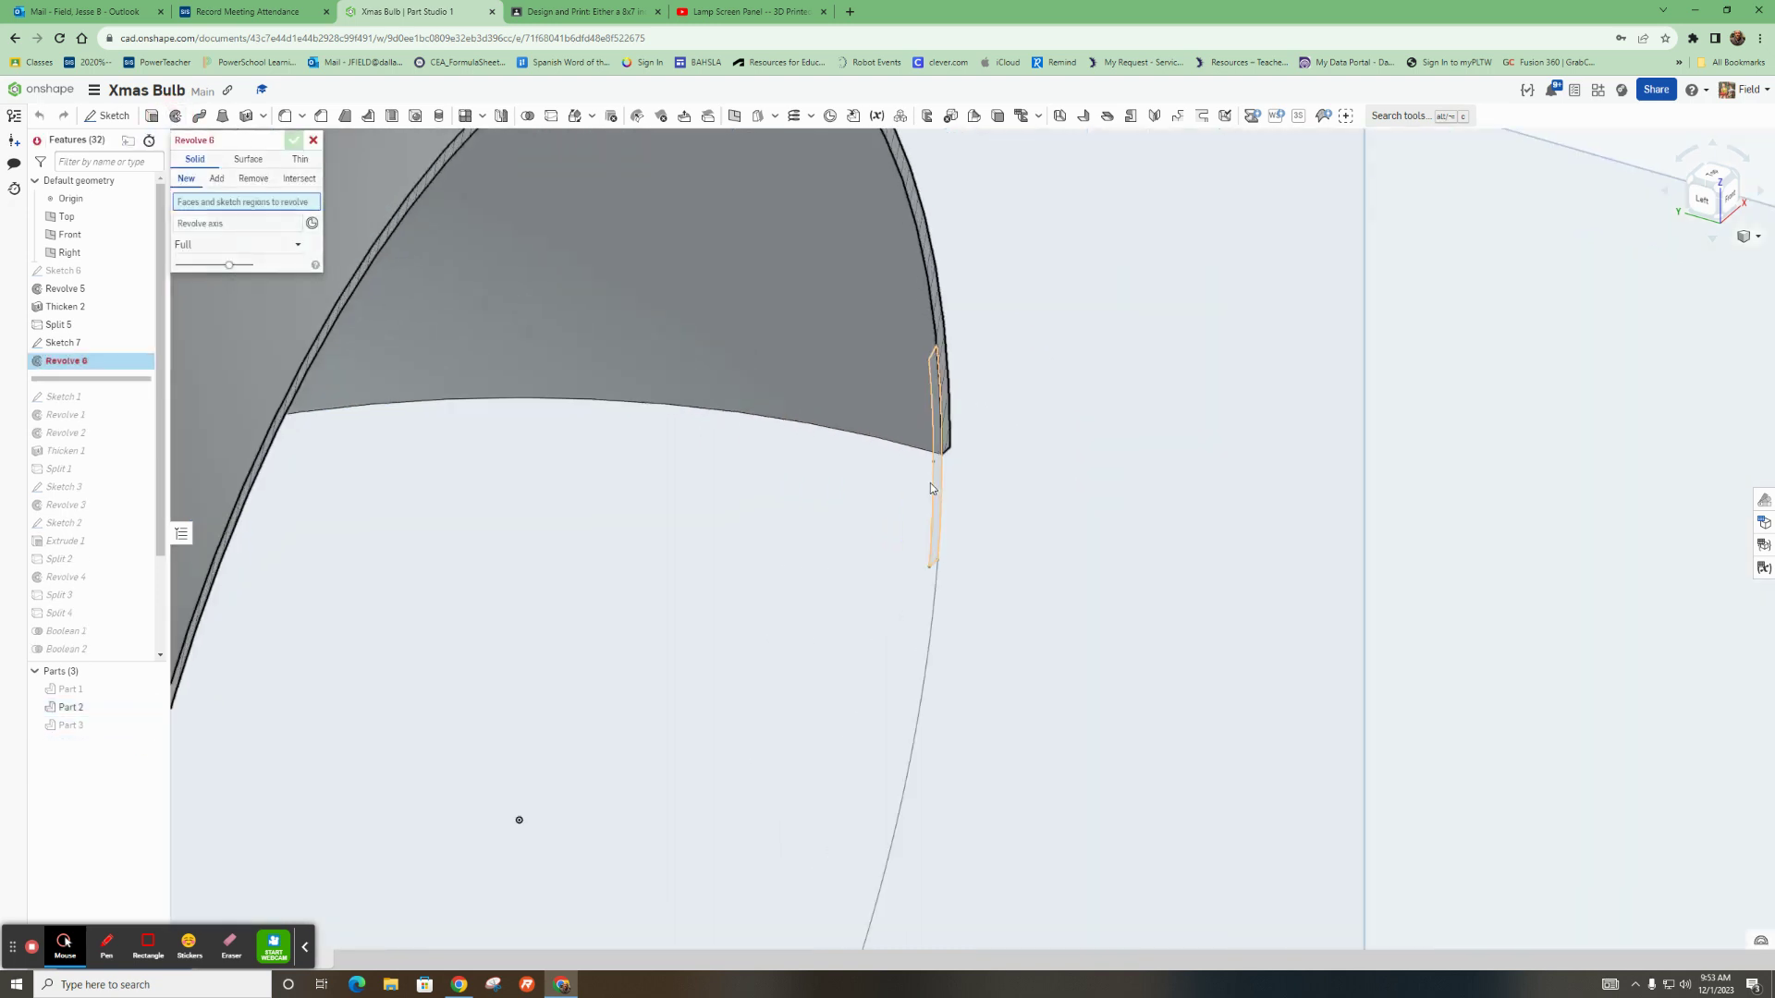
left_click(952, 488)
scroll(957, 497, "down", 3)
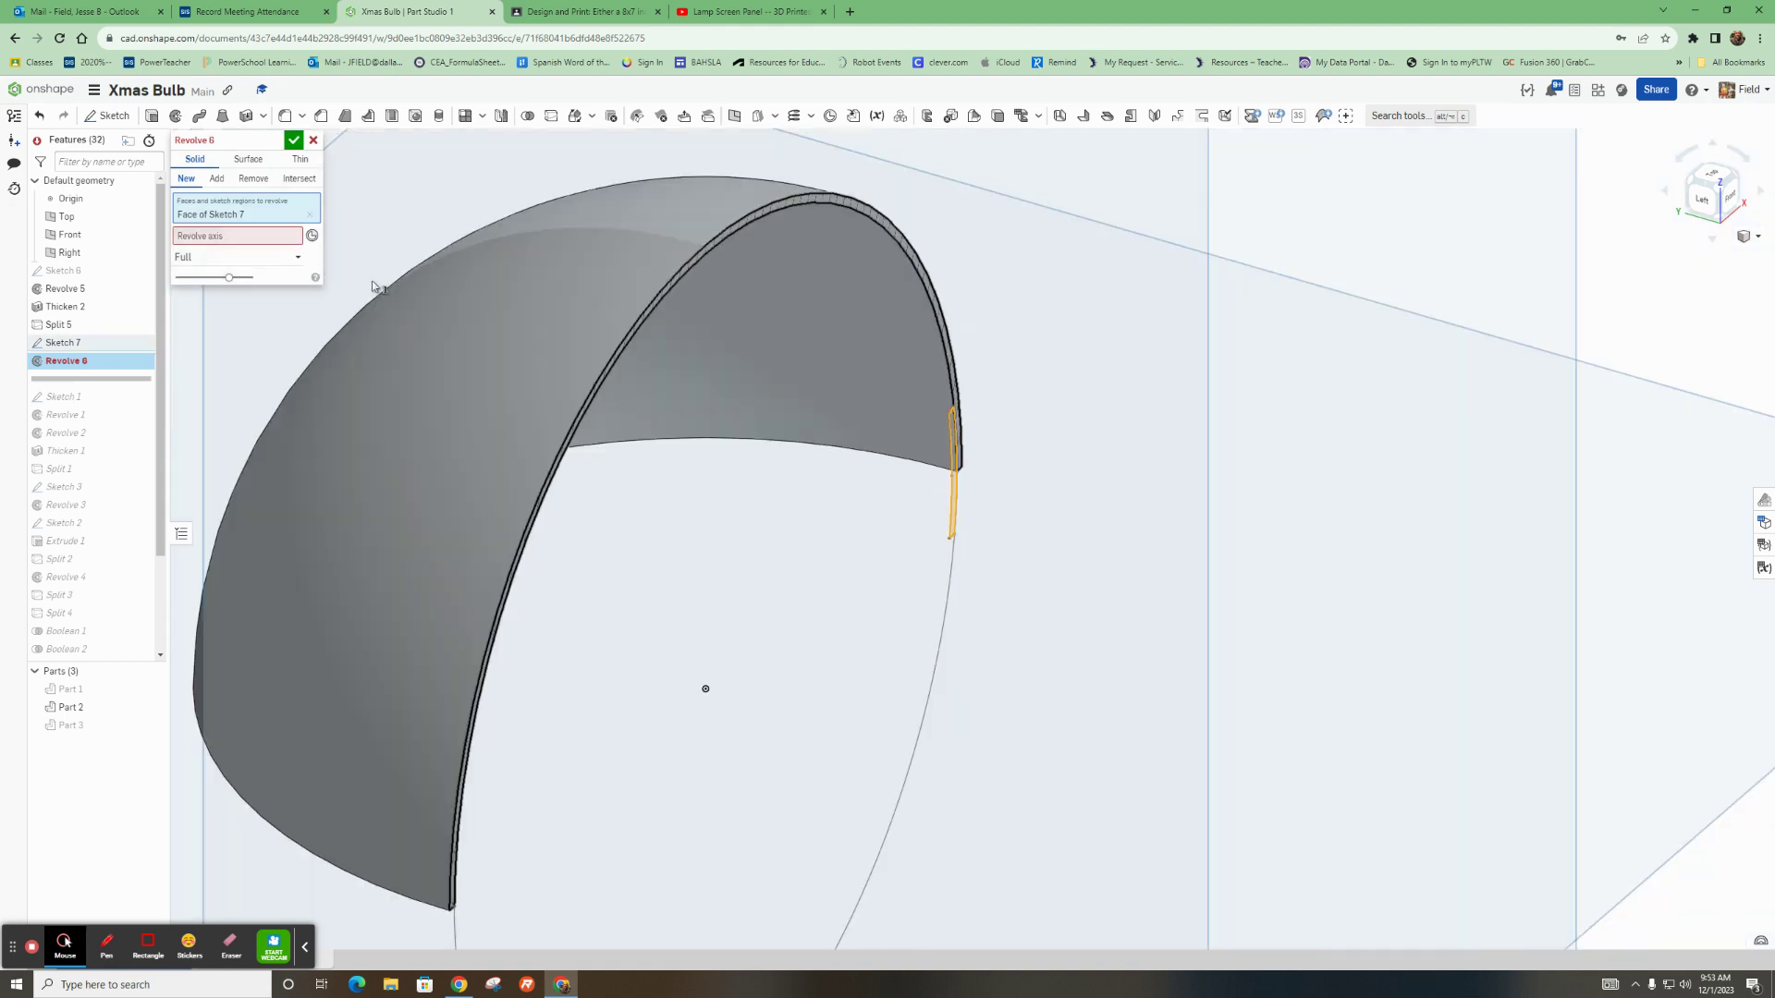
left_click(234, 238)
scroll(718, 382, "down", 3)
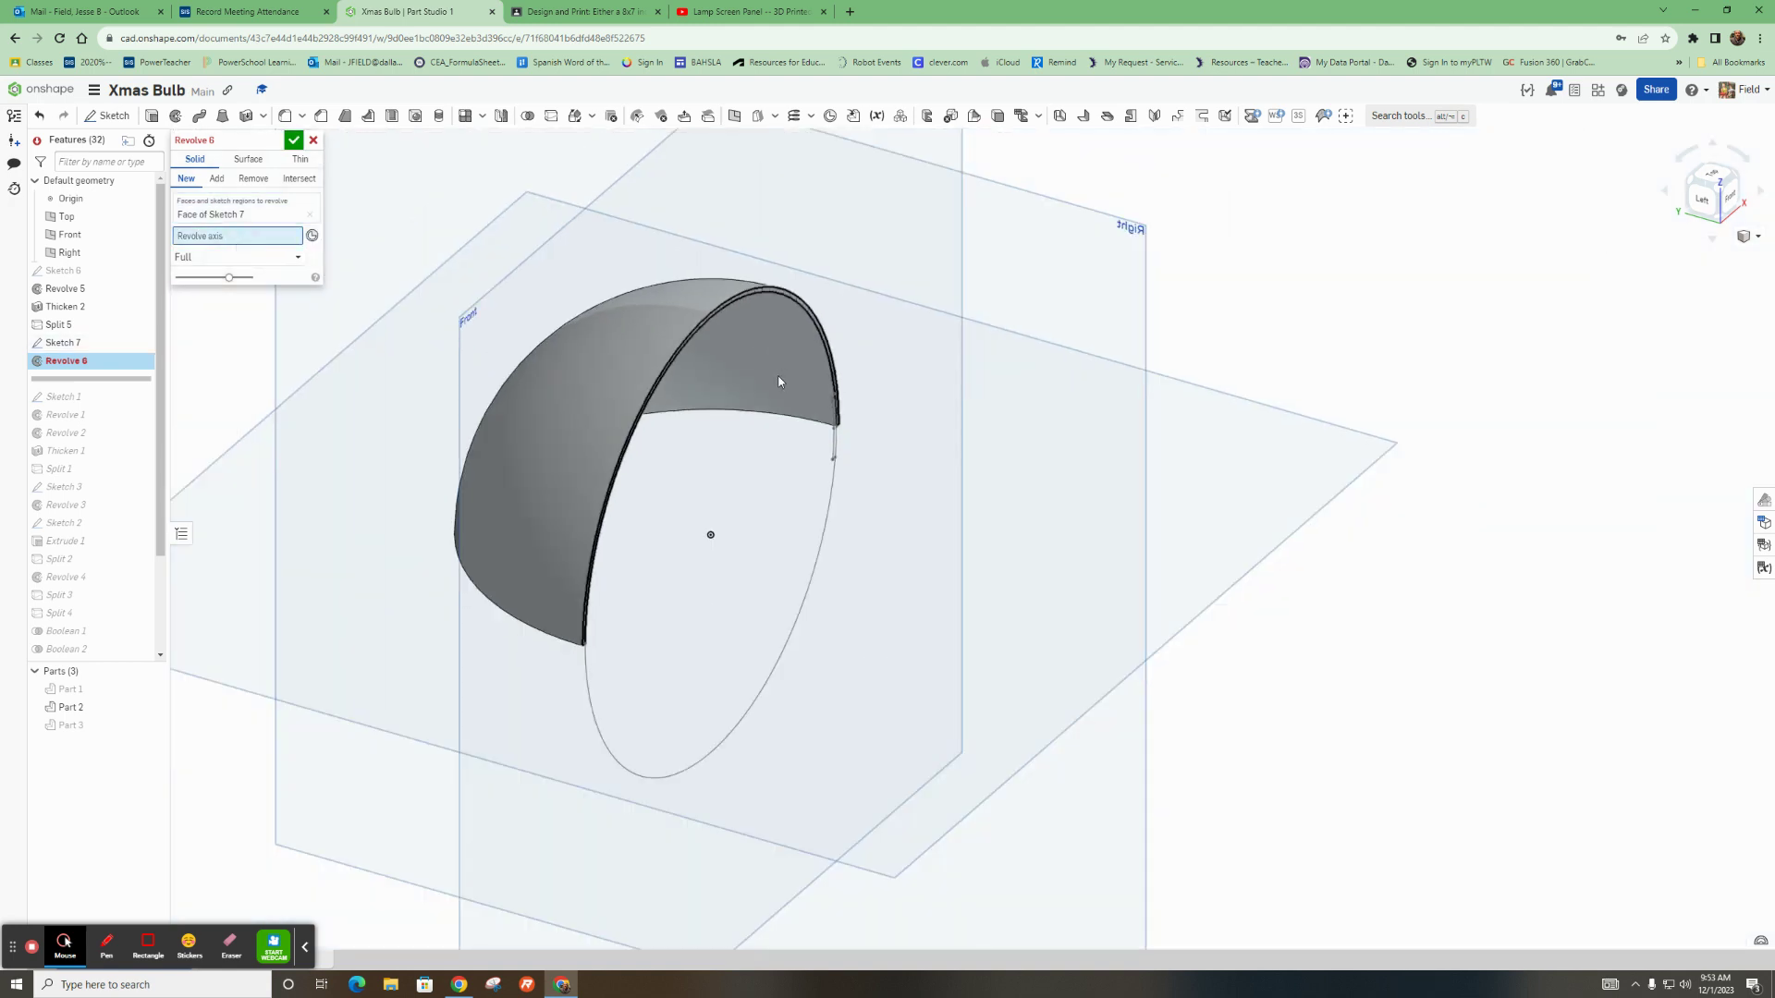
left_click(140, 270)
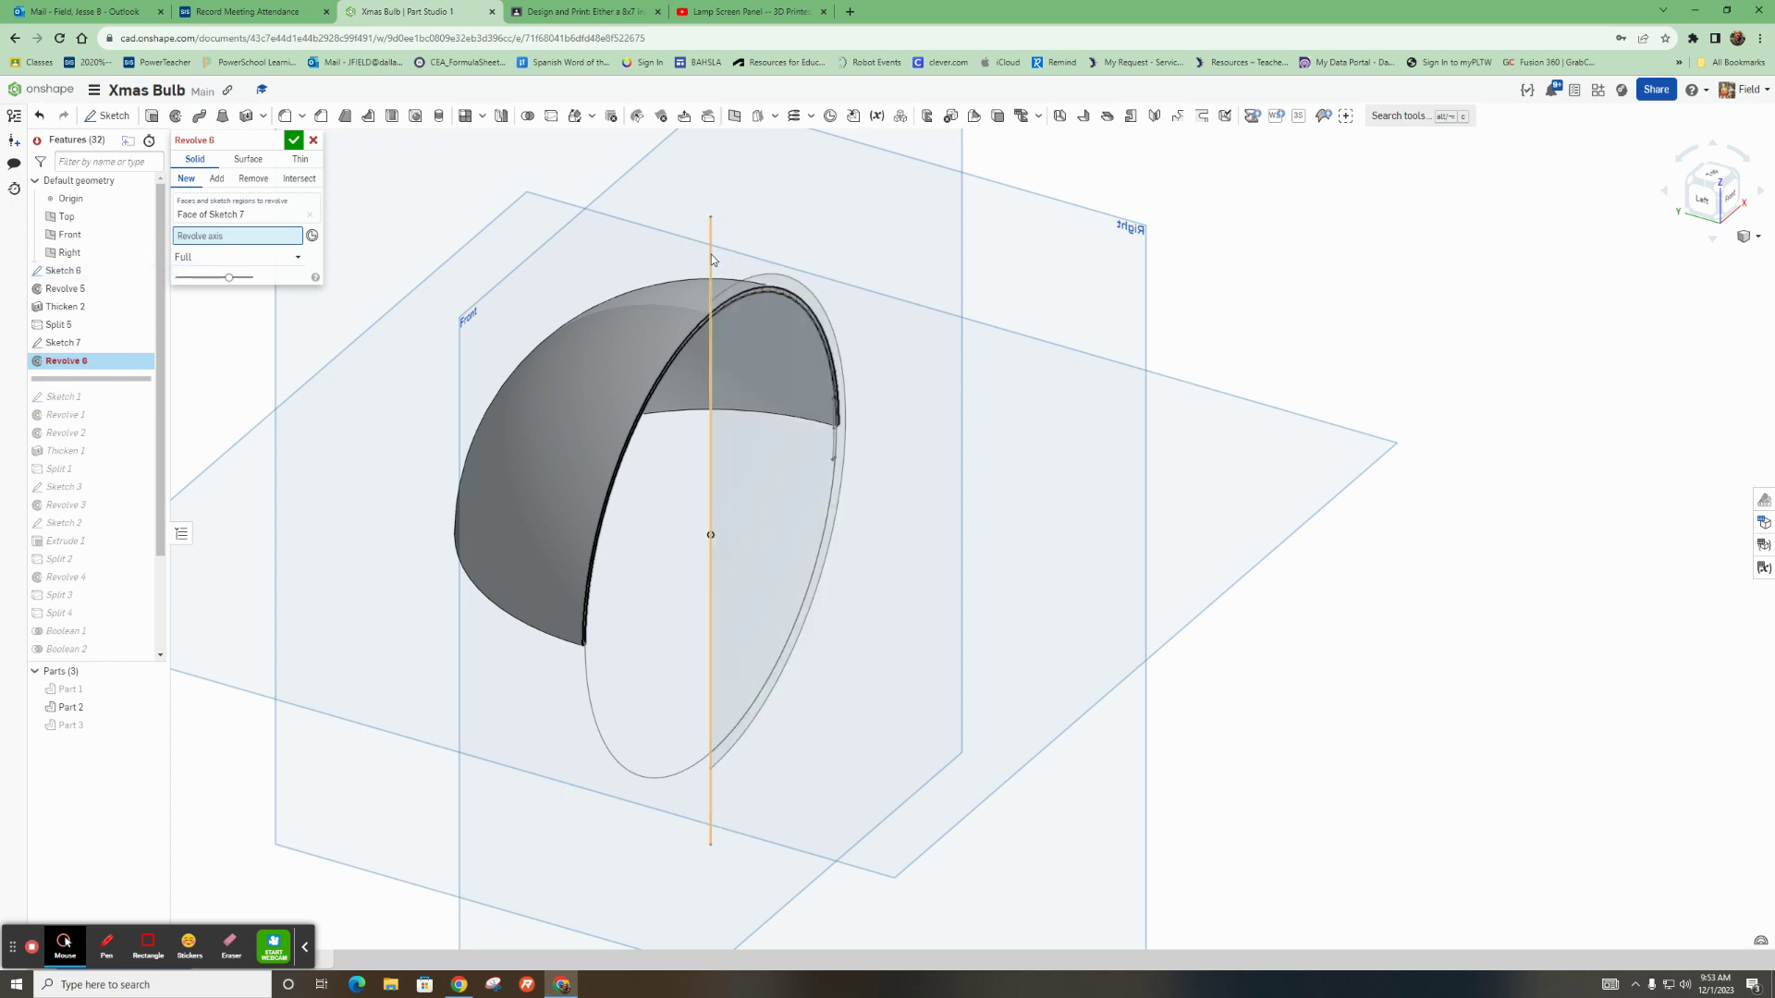
left_click(712, 253)
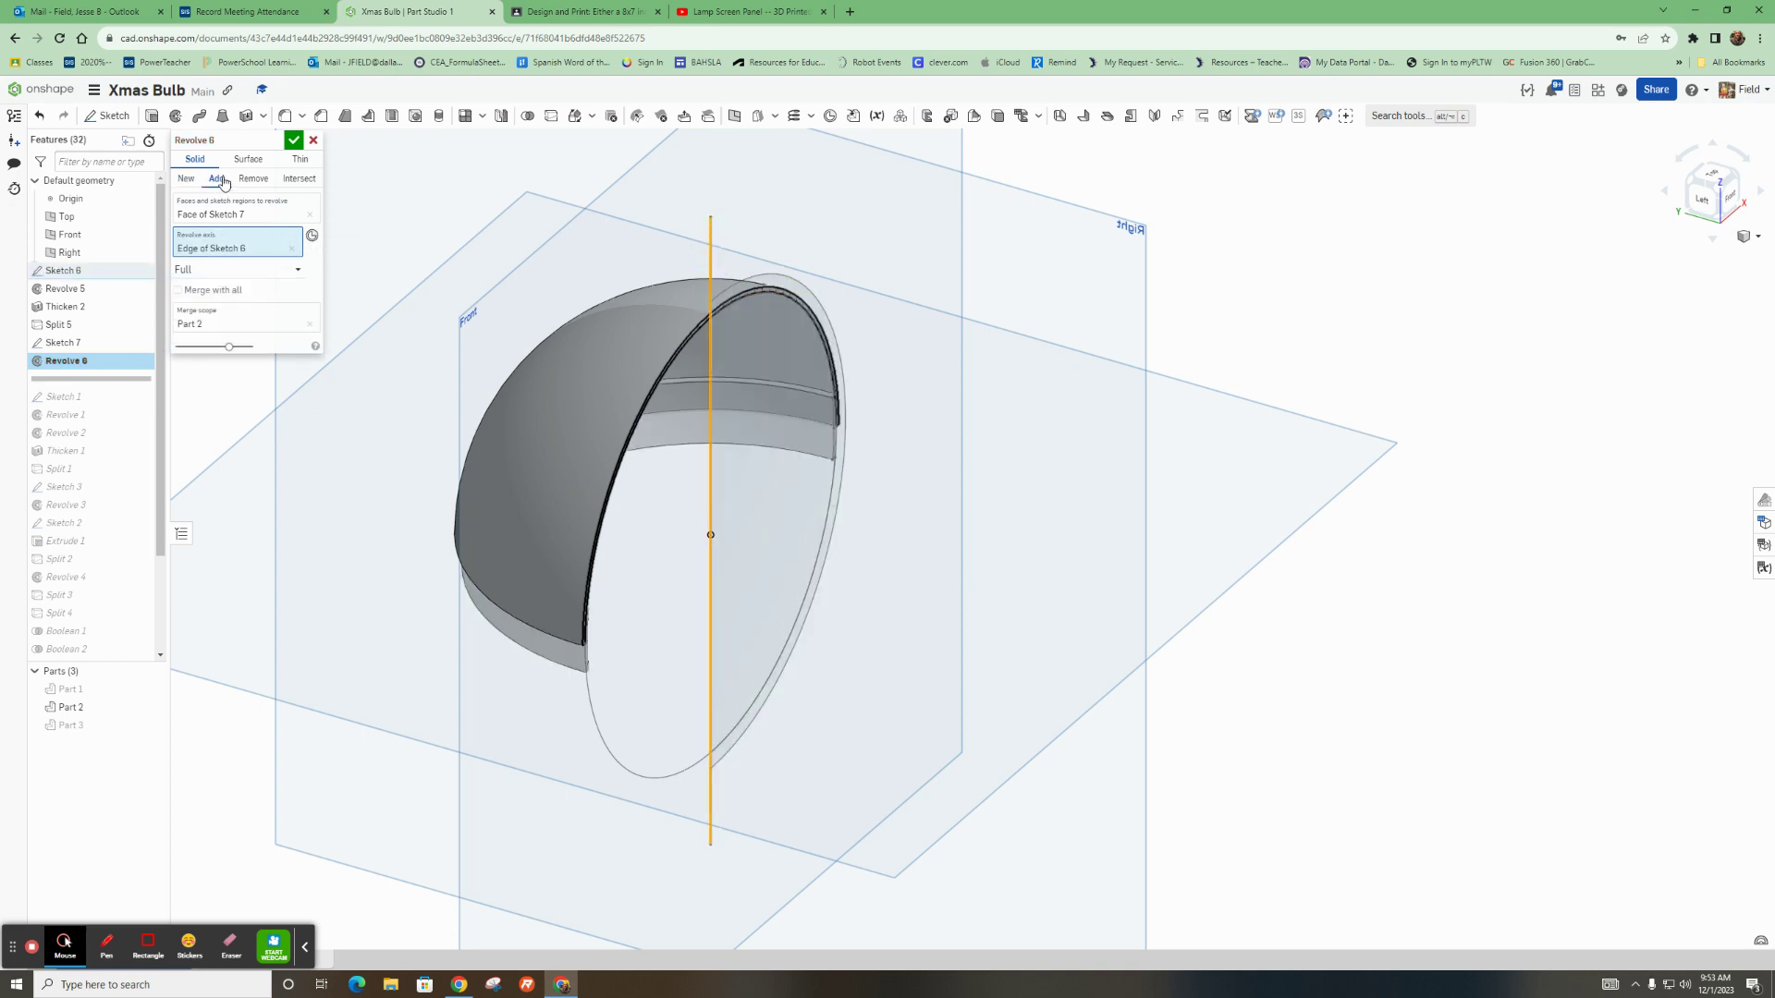
left_click(224, 326)
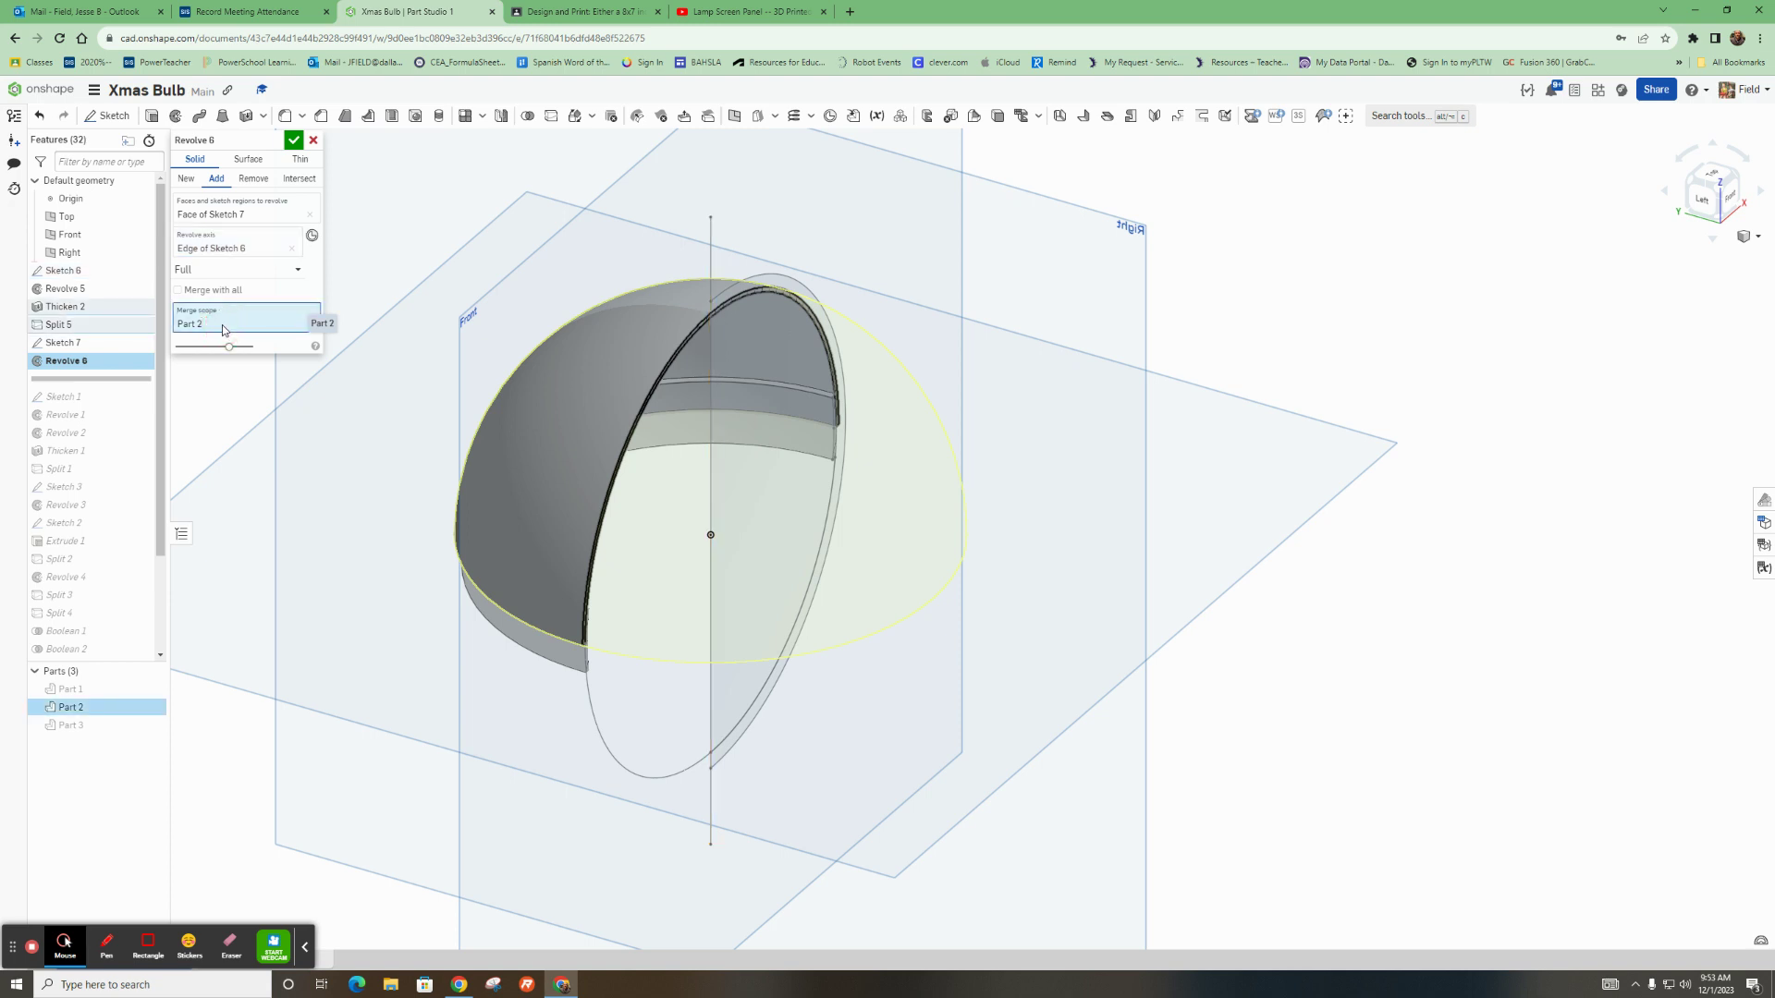
left_click(293, 140)
Show Part 3 again to inspect the lip against the lower shell half, and turn the section view off
right_click_drag(560, 436, 685, 477)
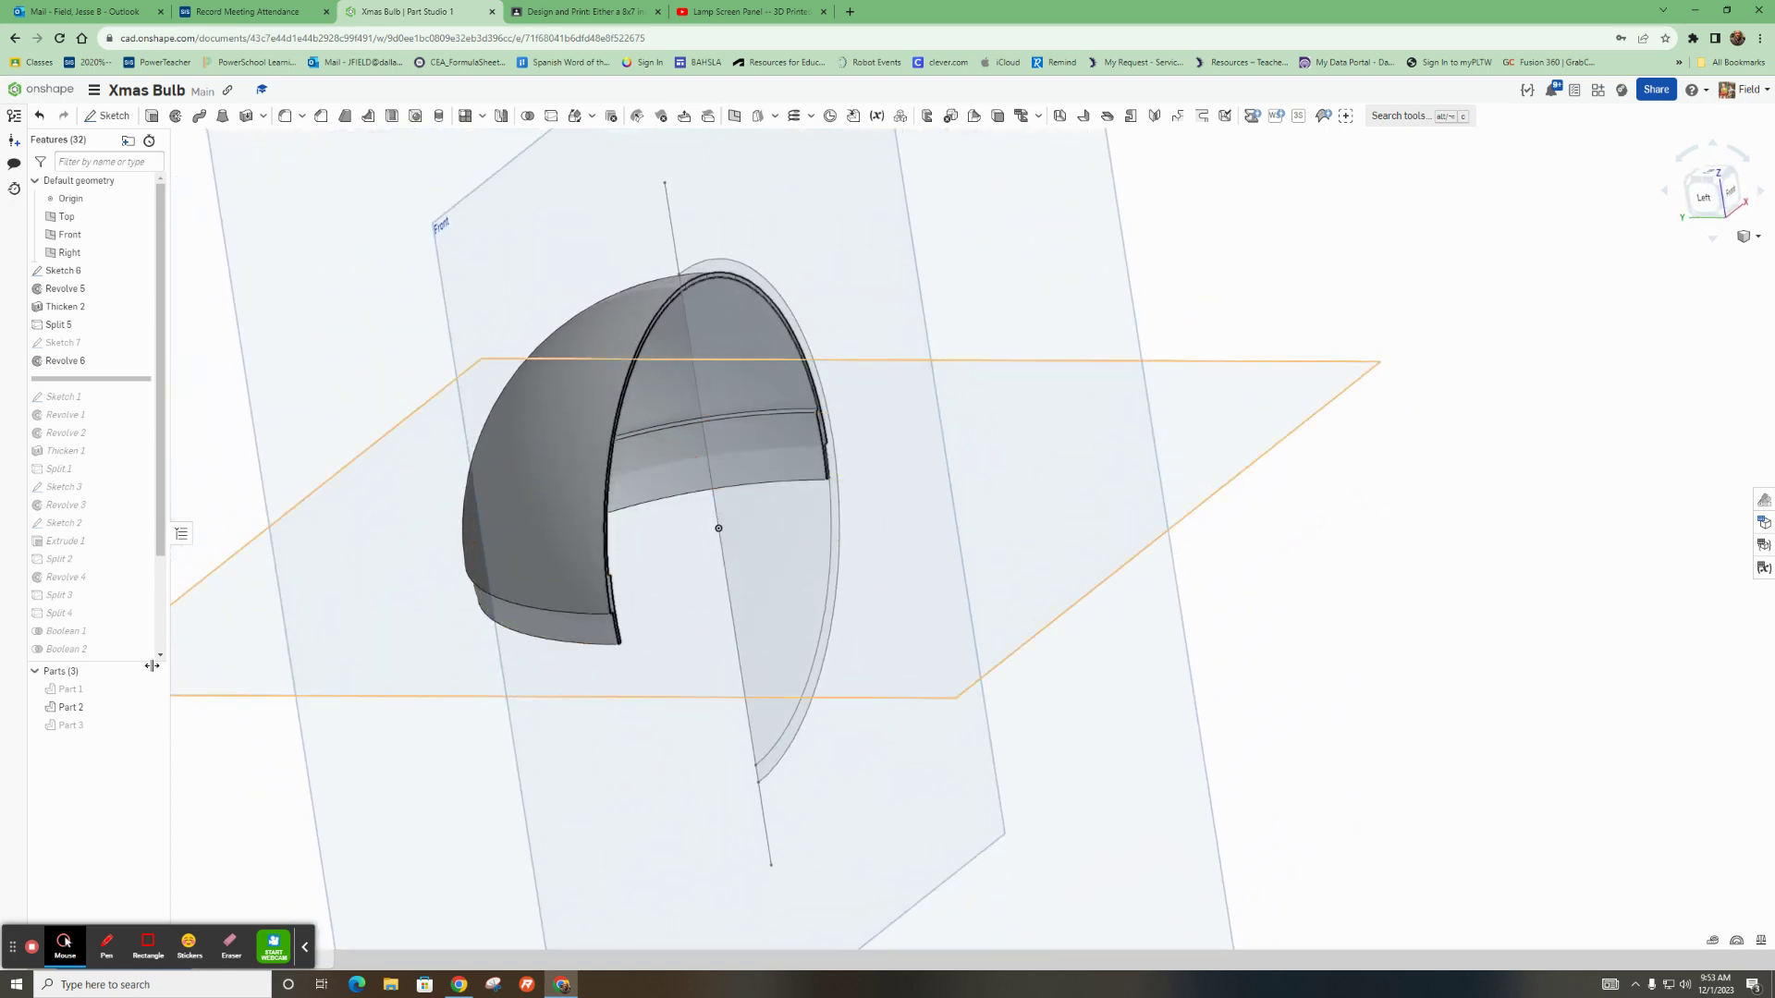
left_click(152, 726)
mouse_move(518, 737)
right_mouse_down()
mouse_move(535, 721)
mouse_move(404, 725)
mouse_move(508, 717)
mouse_move(508, 737)
right_mouse_up()
right_click_drag(730, 602, 681, 353)
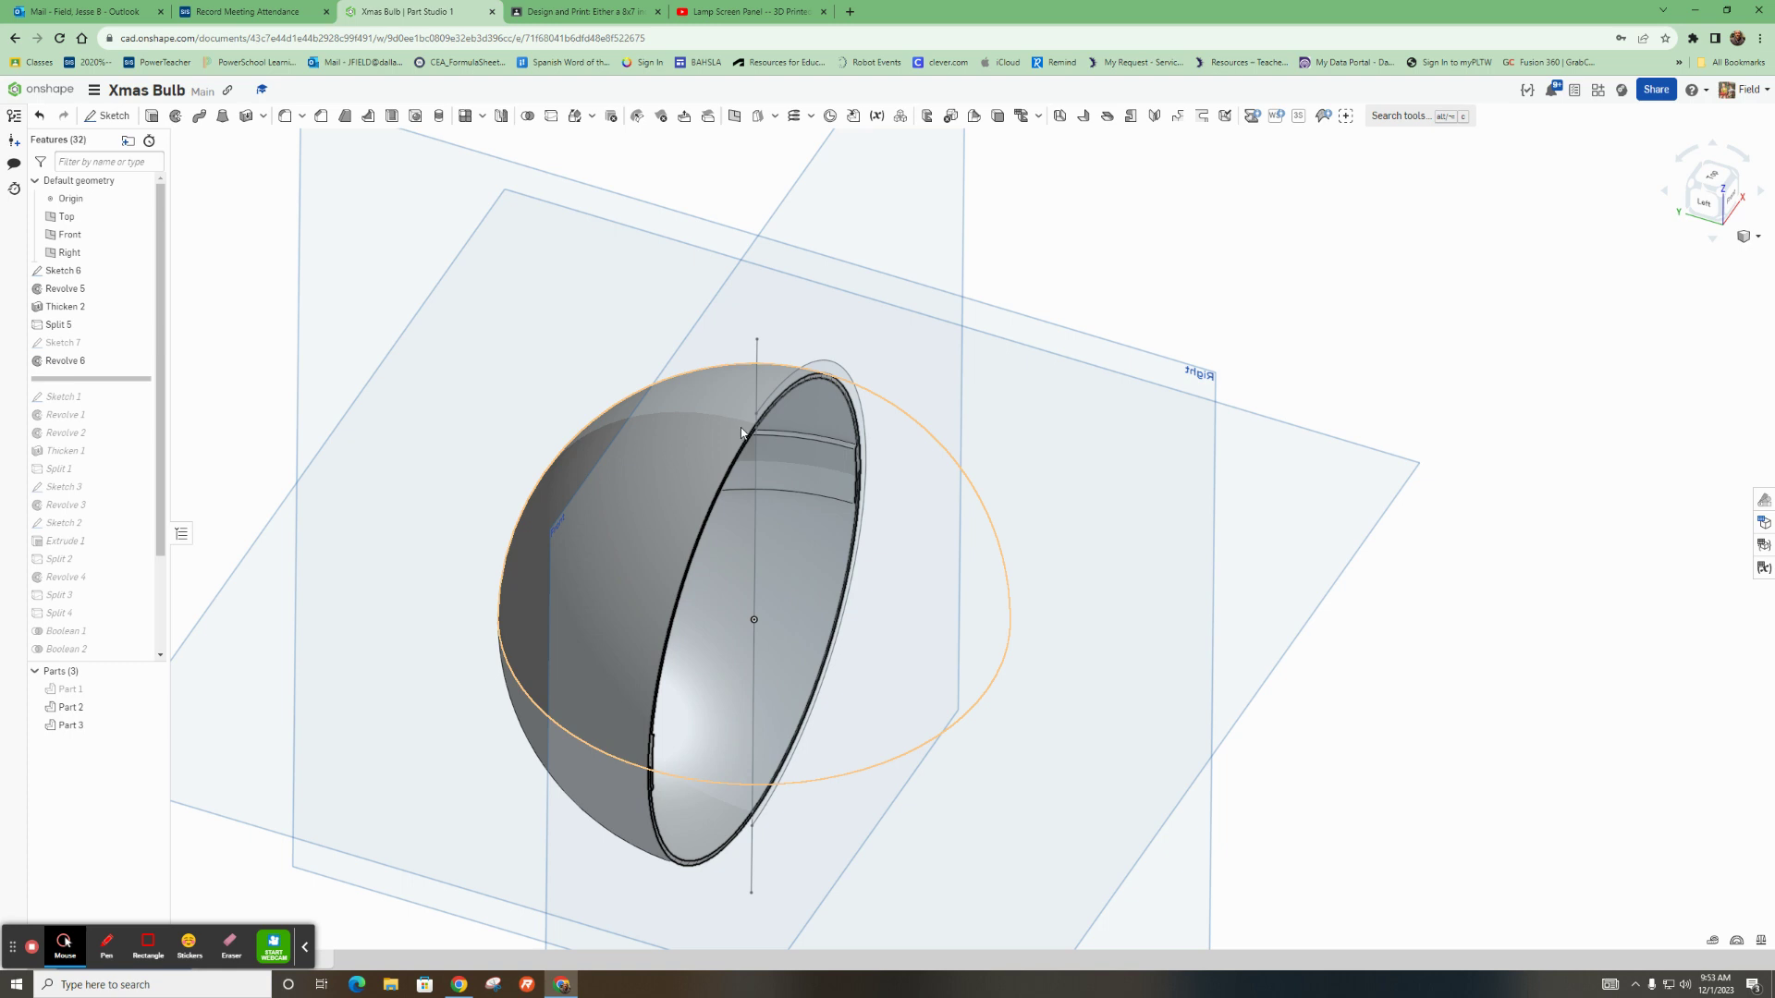
left_click(1715, 178)
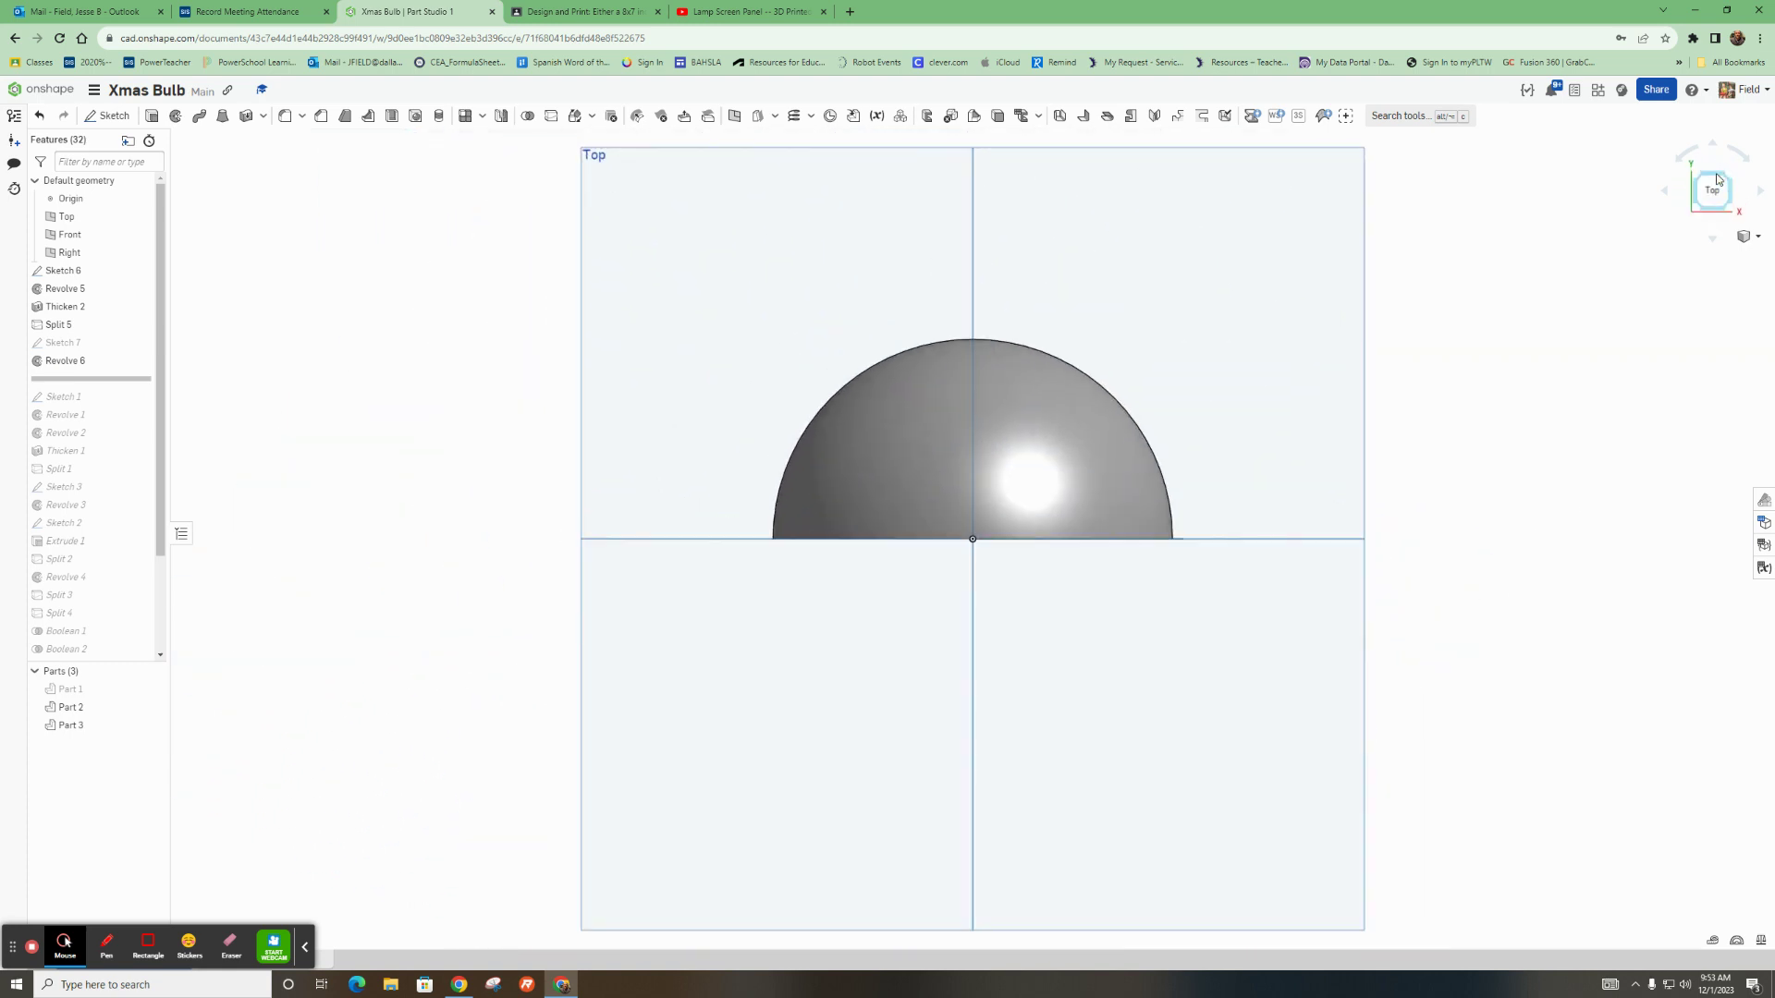
left_click(1750, 238)
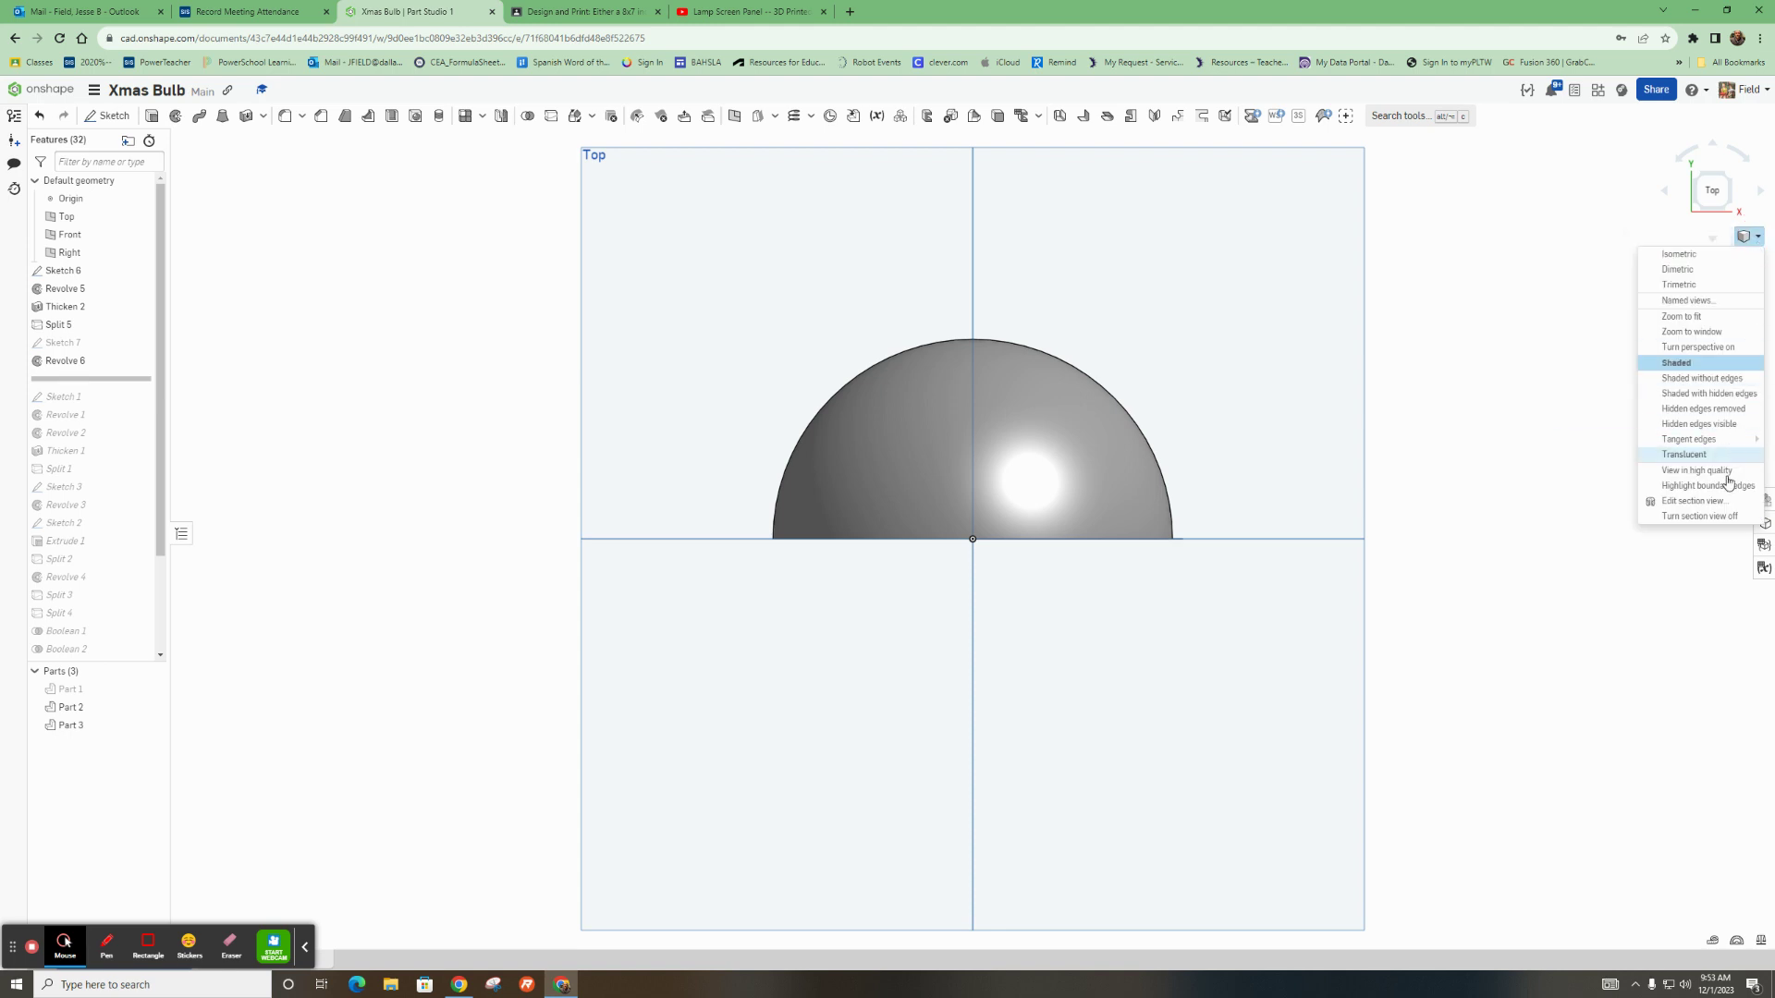
left_click(1712, 516)
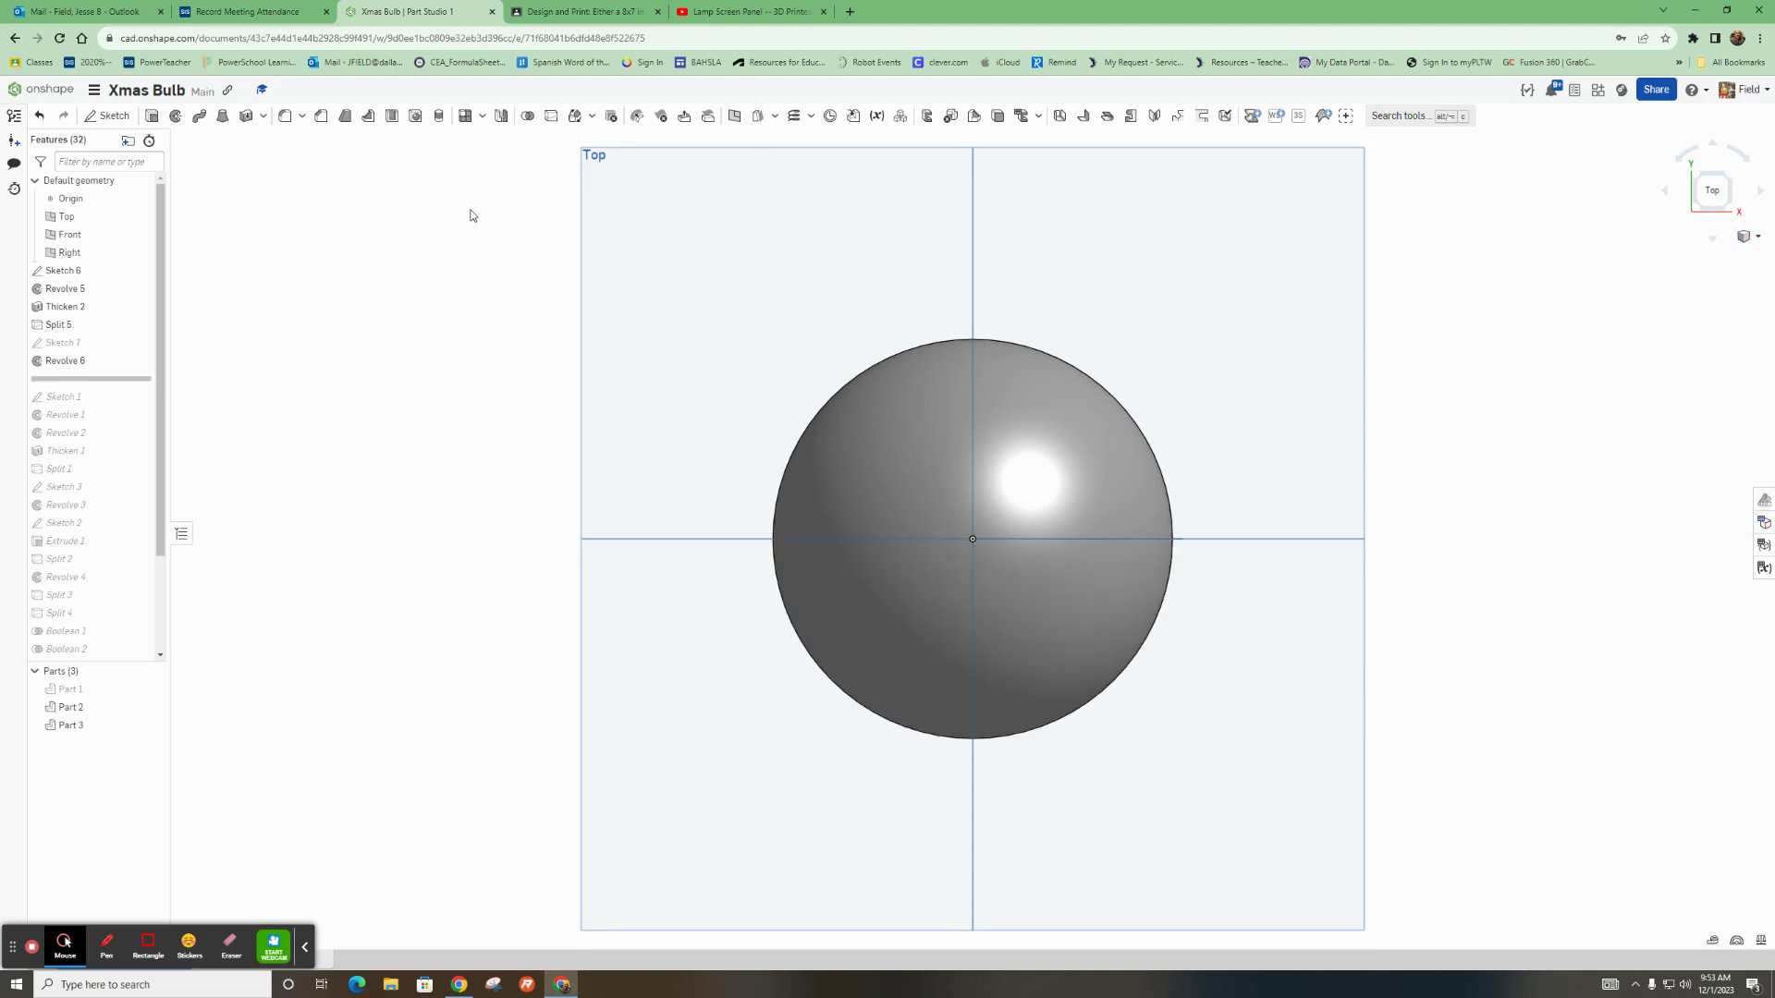
Create a plane offset 2 in above the Top plane, over the bulb
scroll(704, 351, "down", 5)
mouse_move(776, 457)
right_mouse_down()
mouse_move(820, 352)
mouse_move(757, 309)
right_mouse_up()
scroll(854, 554, "up", 3)
mouse_move(854, 555)
right_mouse_down()
mouse_move(962, 499)
mouse_move(934, 508)
right_mouse_up()
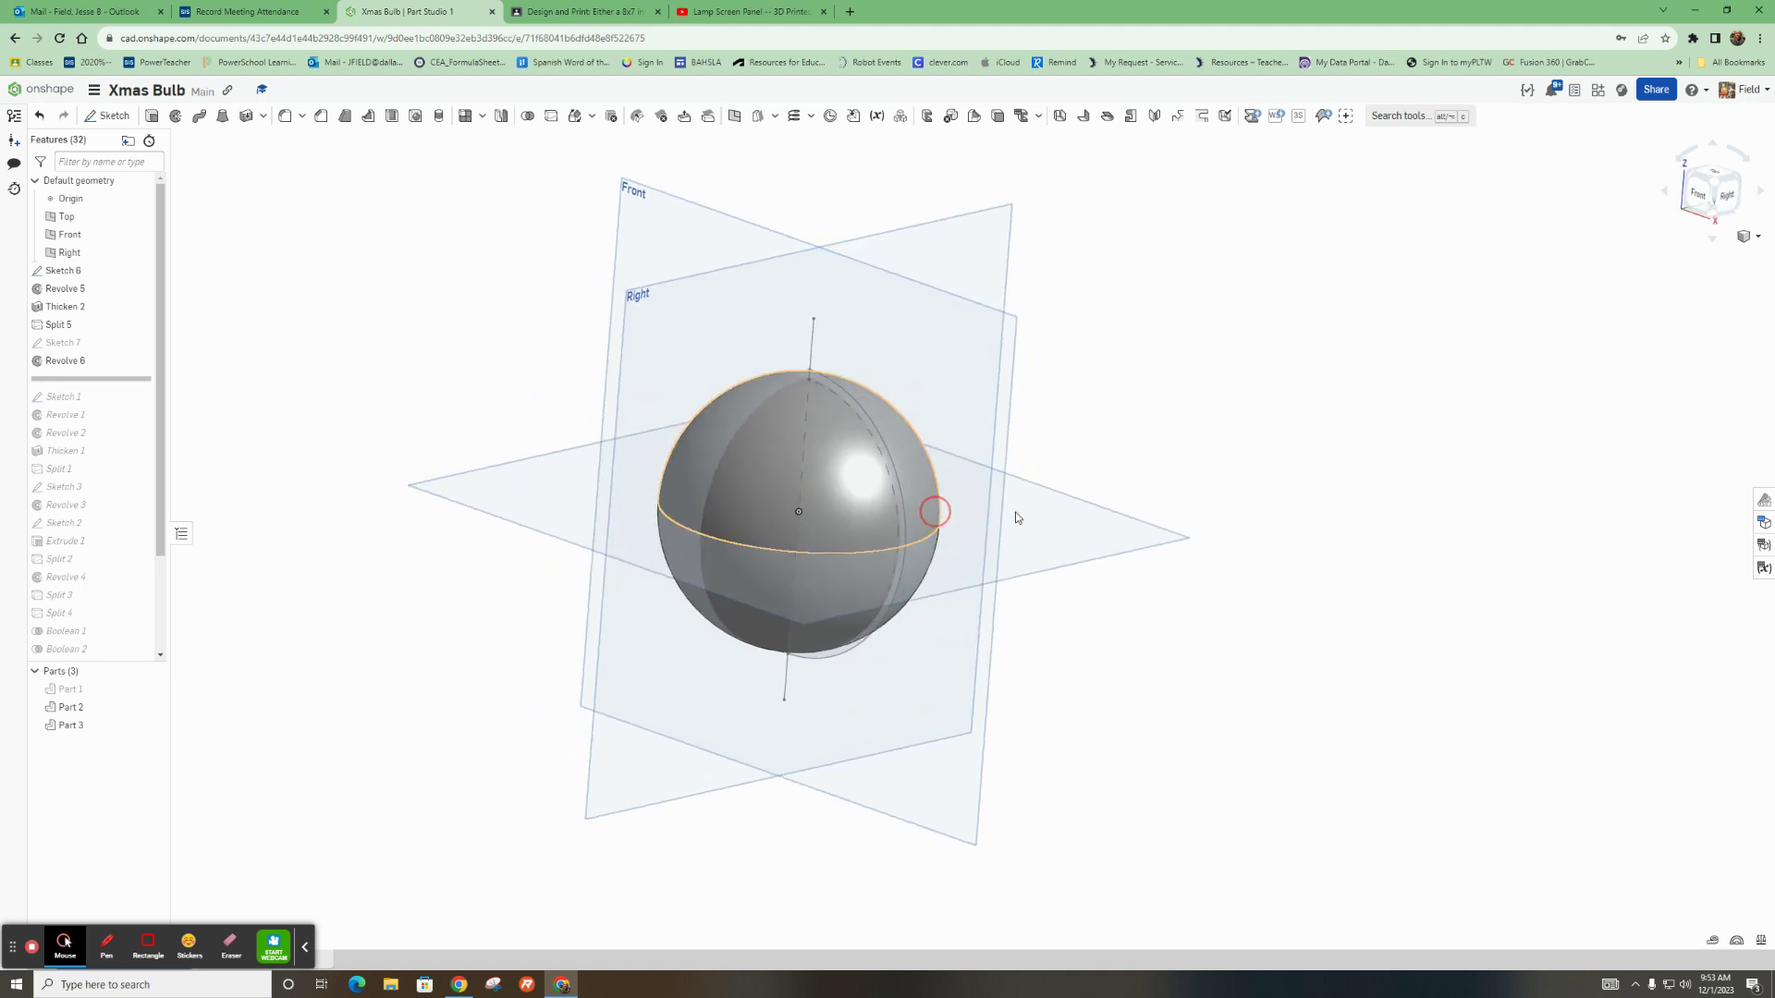
left_click(735, 115)
left_click(1109, 552)
scroll(1006, 551, "down", 3)
left_click_drag(883, 453, 896, 384)
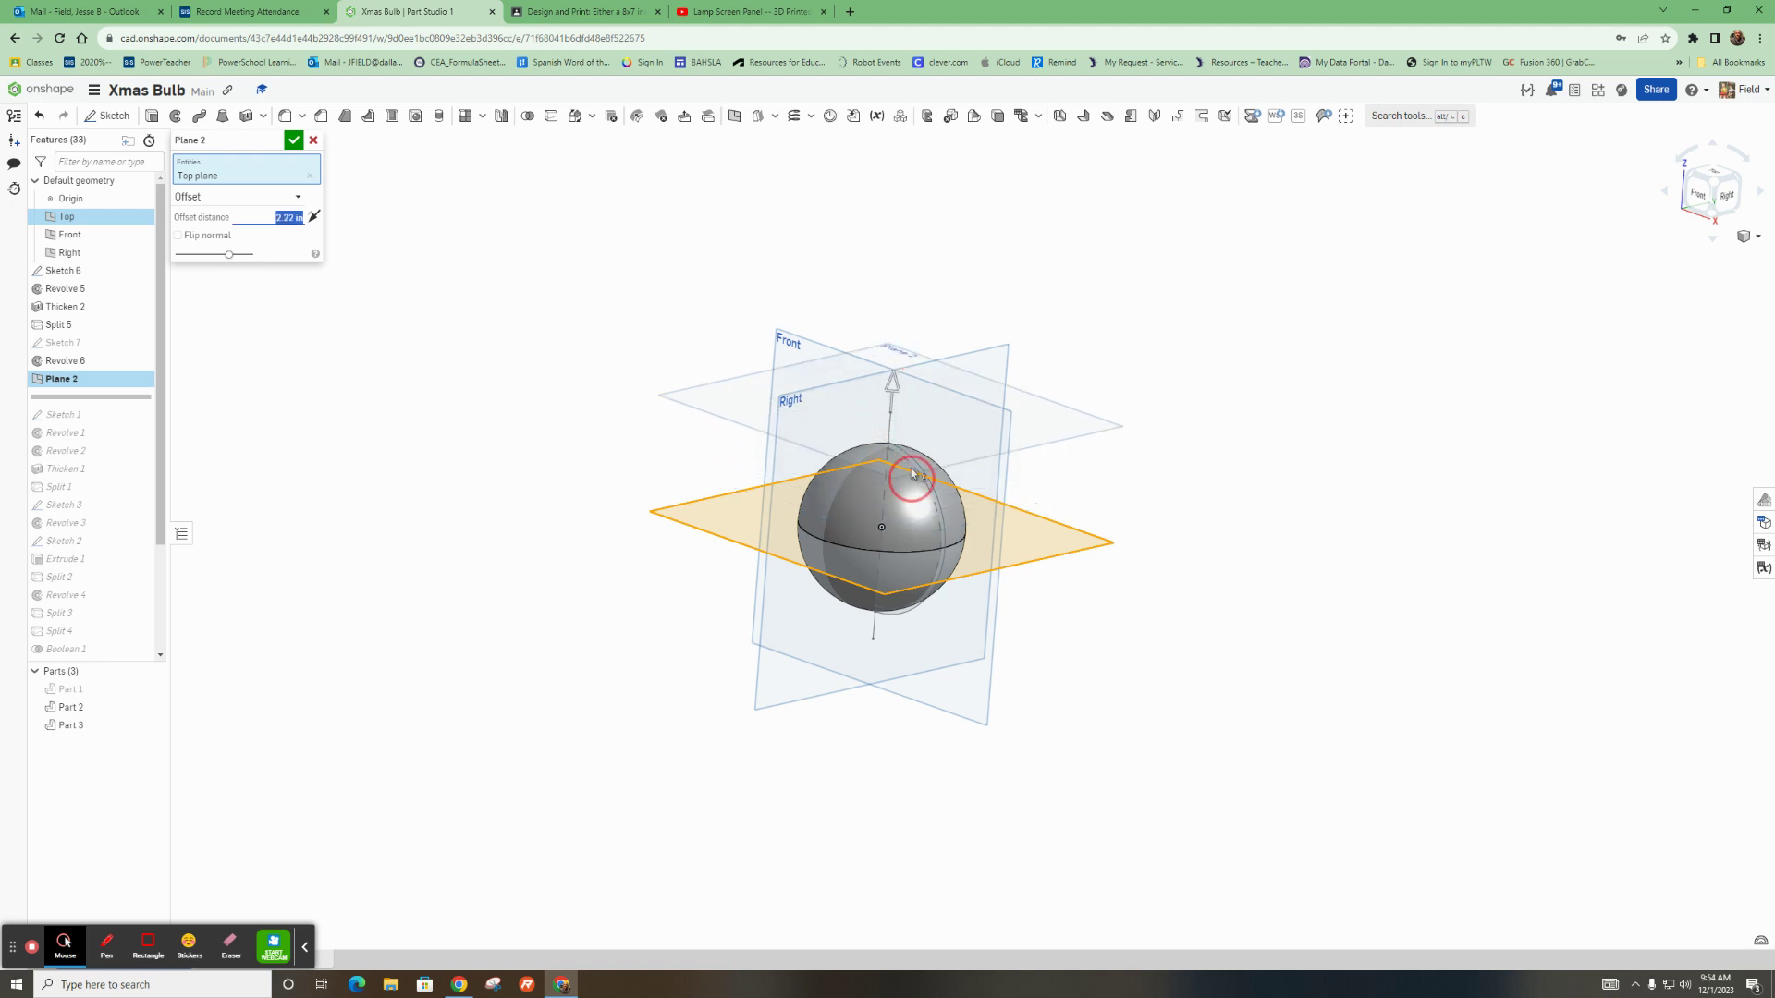
key("shift+4")
left_click_drag(912, 392, 914, 415)
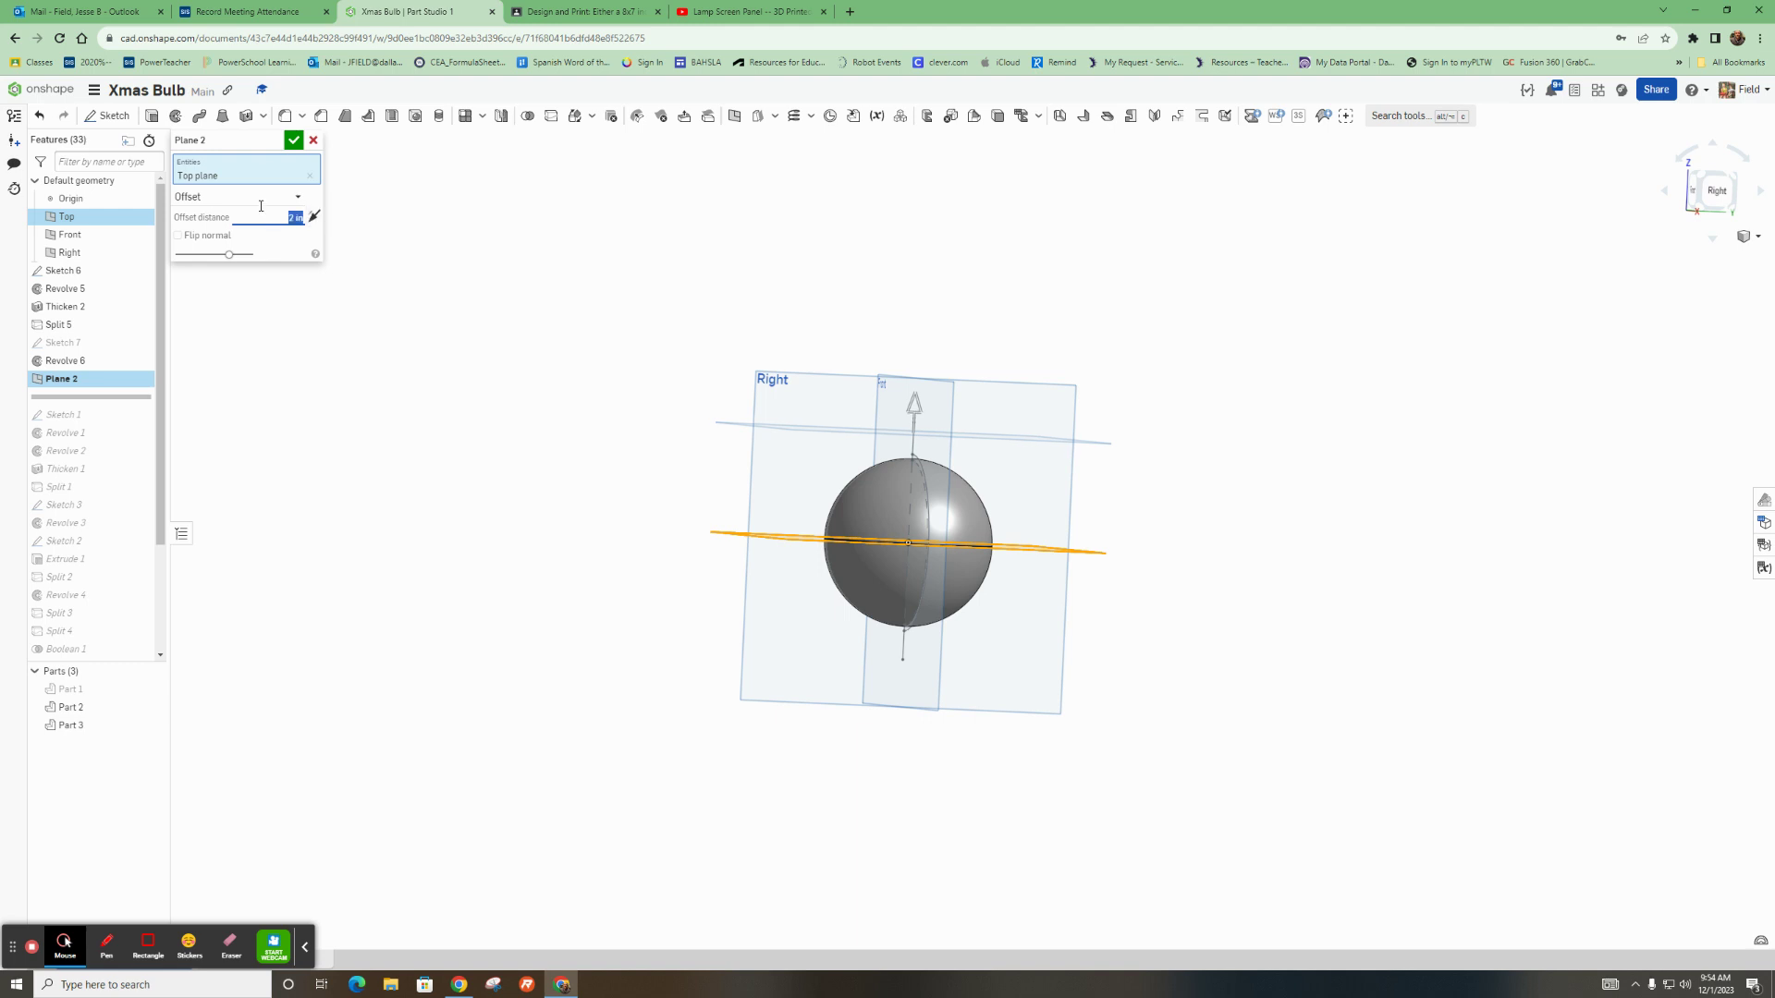
left_click(294, 140)
Start a sketch on the new offset plane and draw a 0.5 in diameter circle centred on the origin
right_click_drag(634, 245, 713, 324)
left_click(736, 393)
left_click(108, 115)
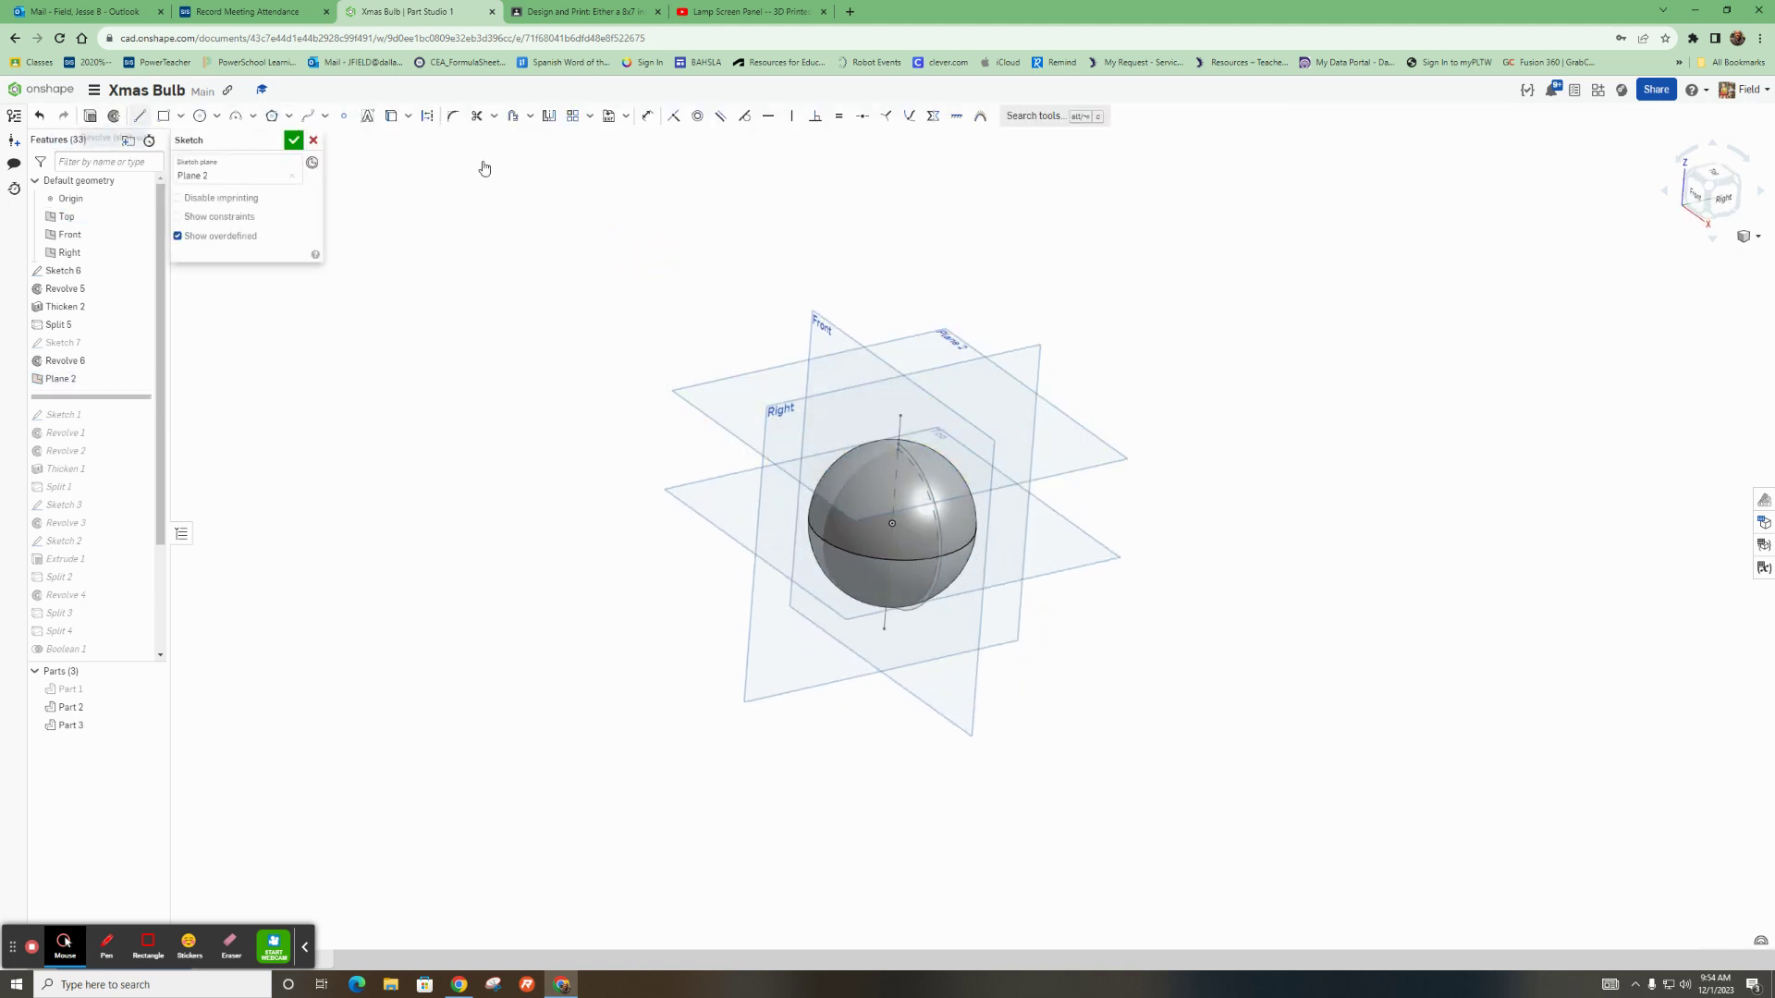
left_click(1714, 176)
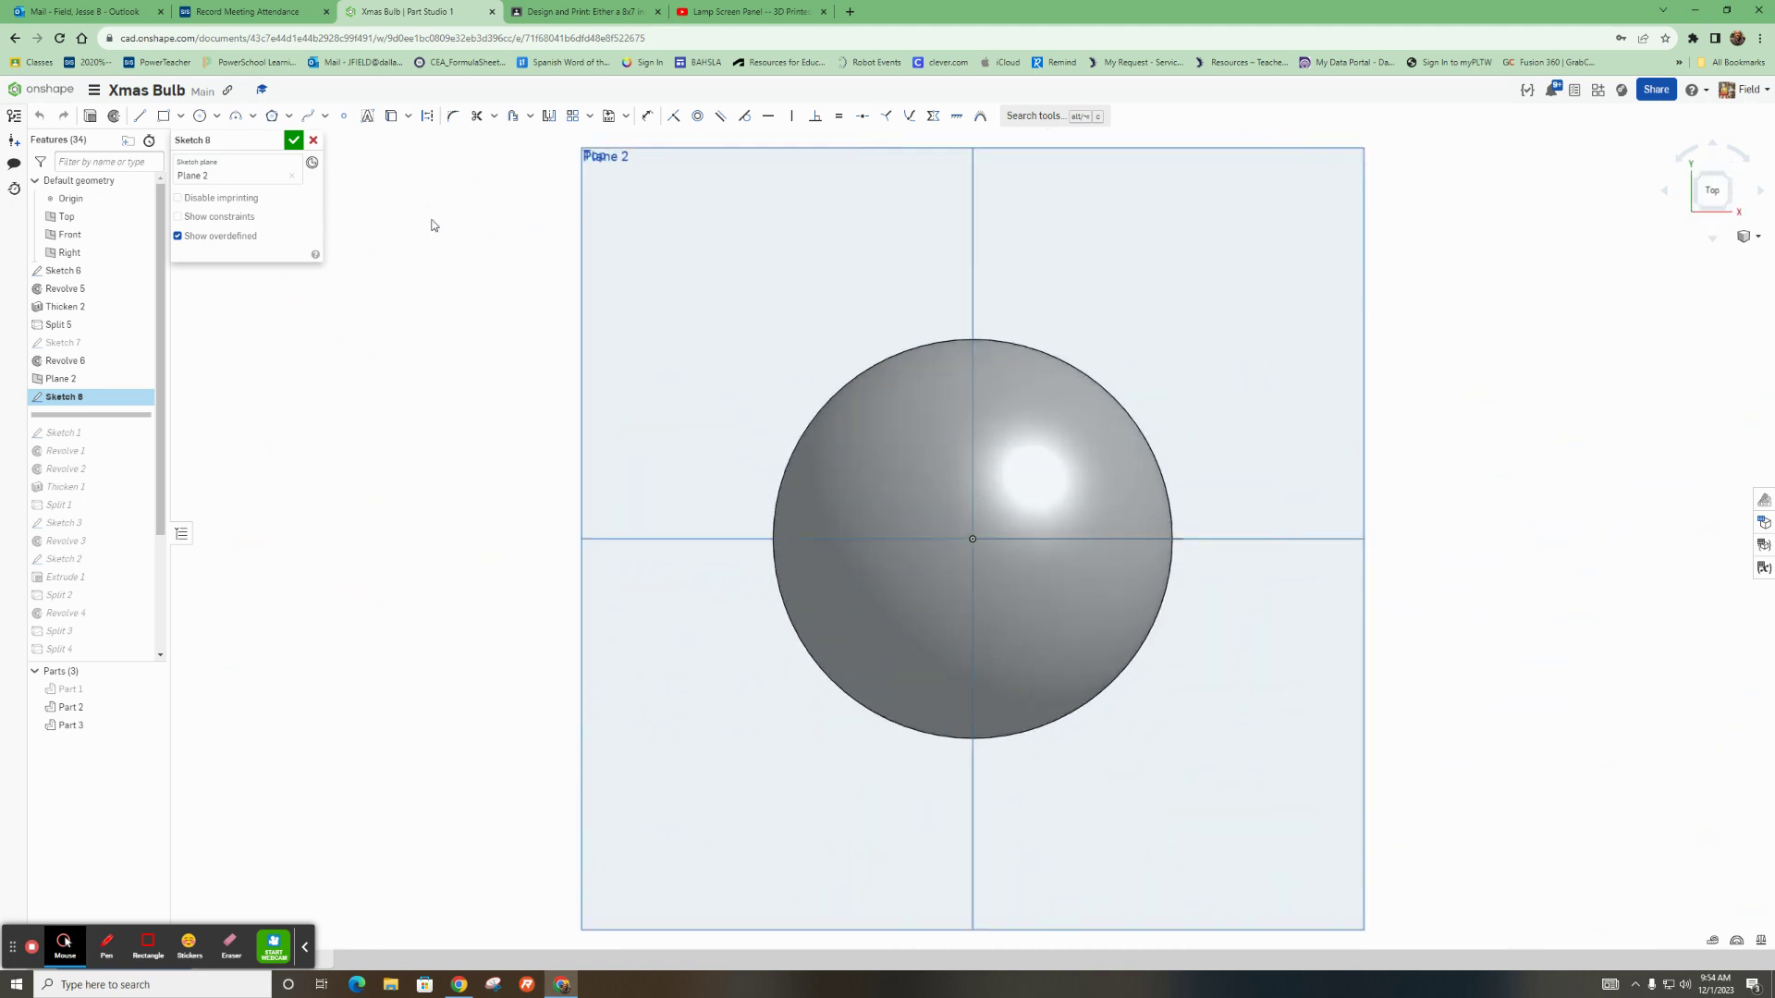
left_click(201, 116)
left_click(952, 565)
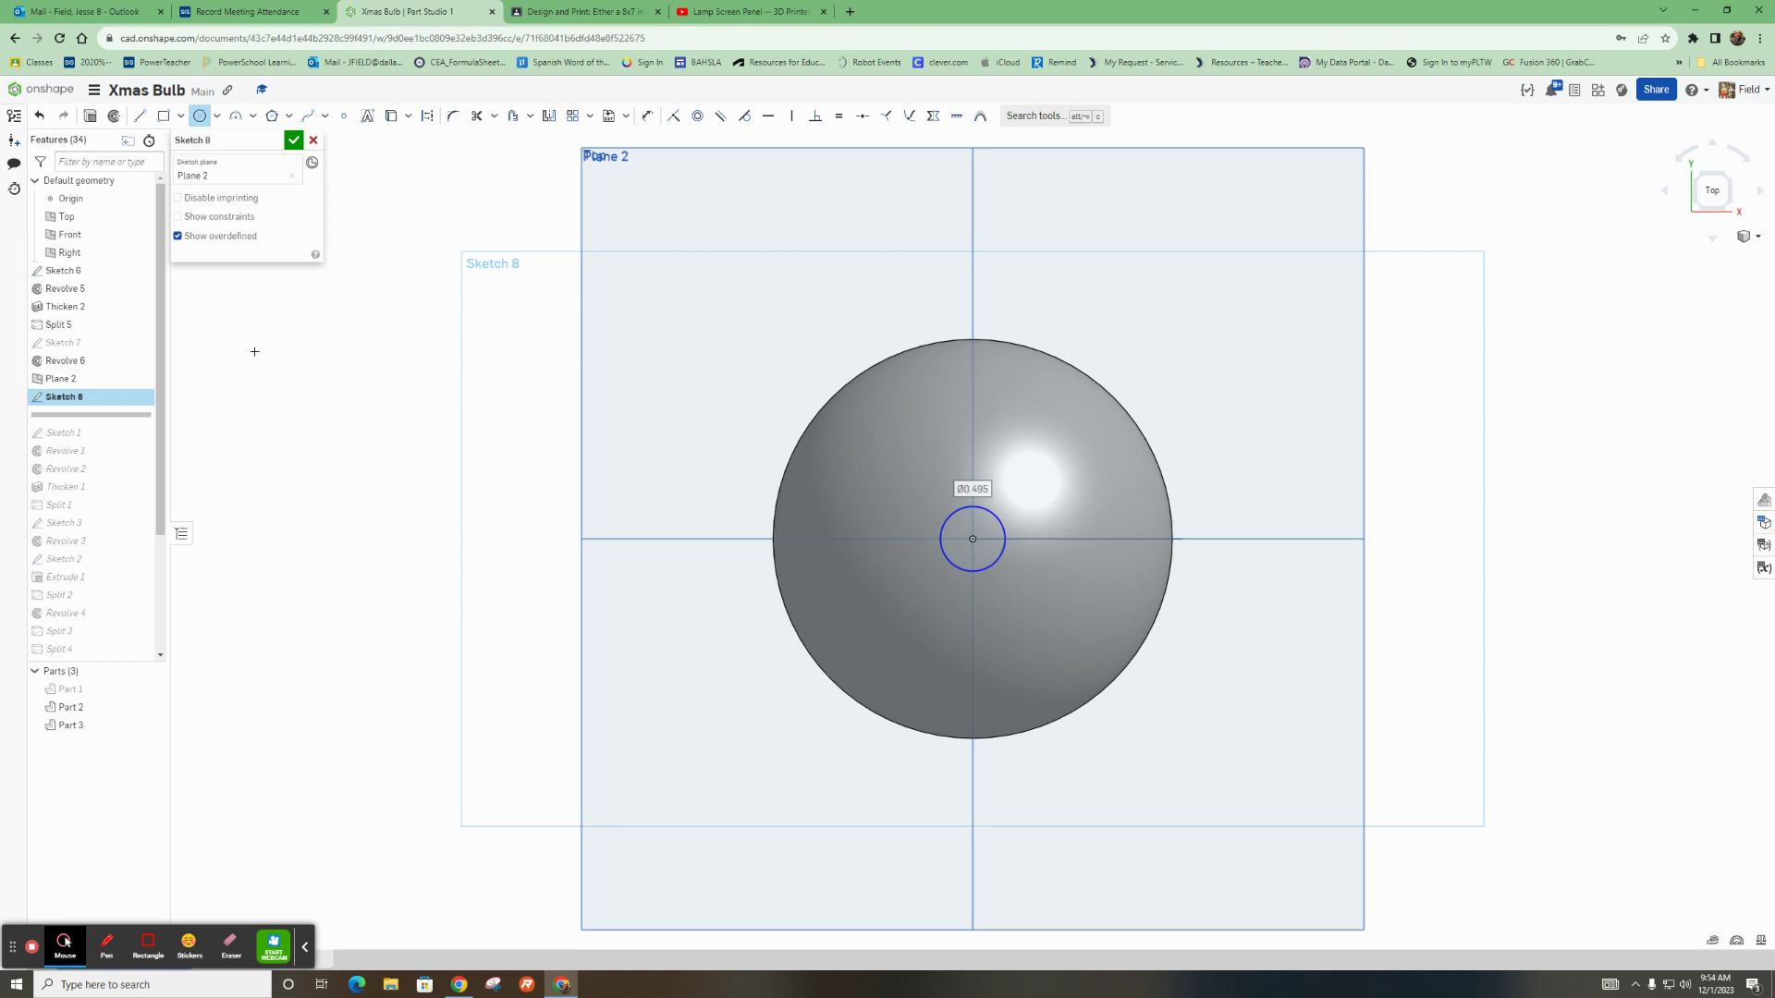
type("5")
key("Return")
Offset the 0.5 in circle outward to form a thin ring and accept the sketch
scroll(998, 584, "up", 3)
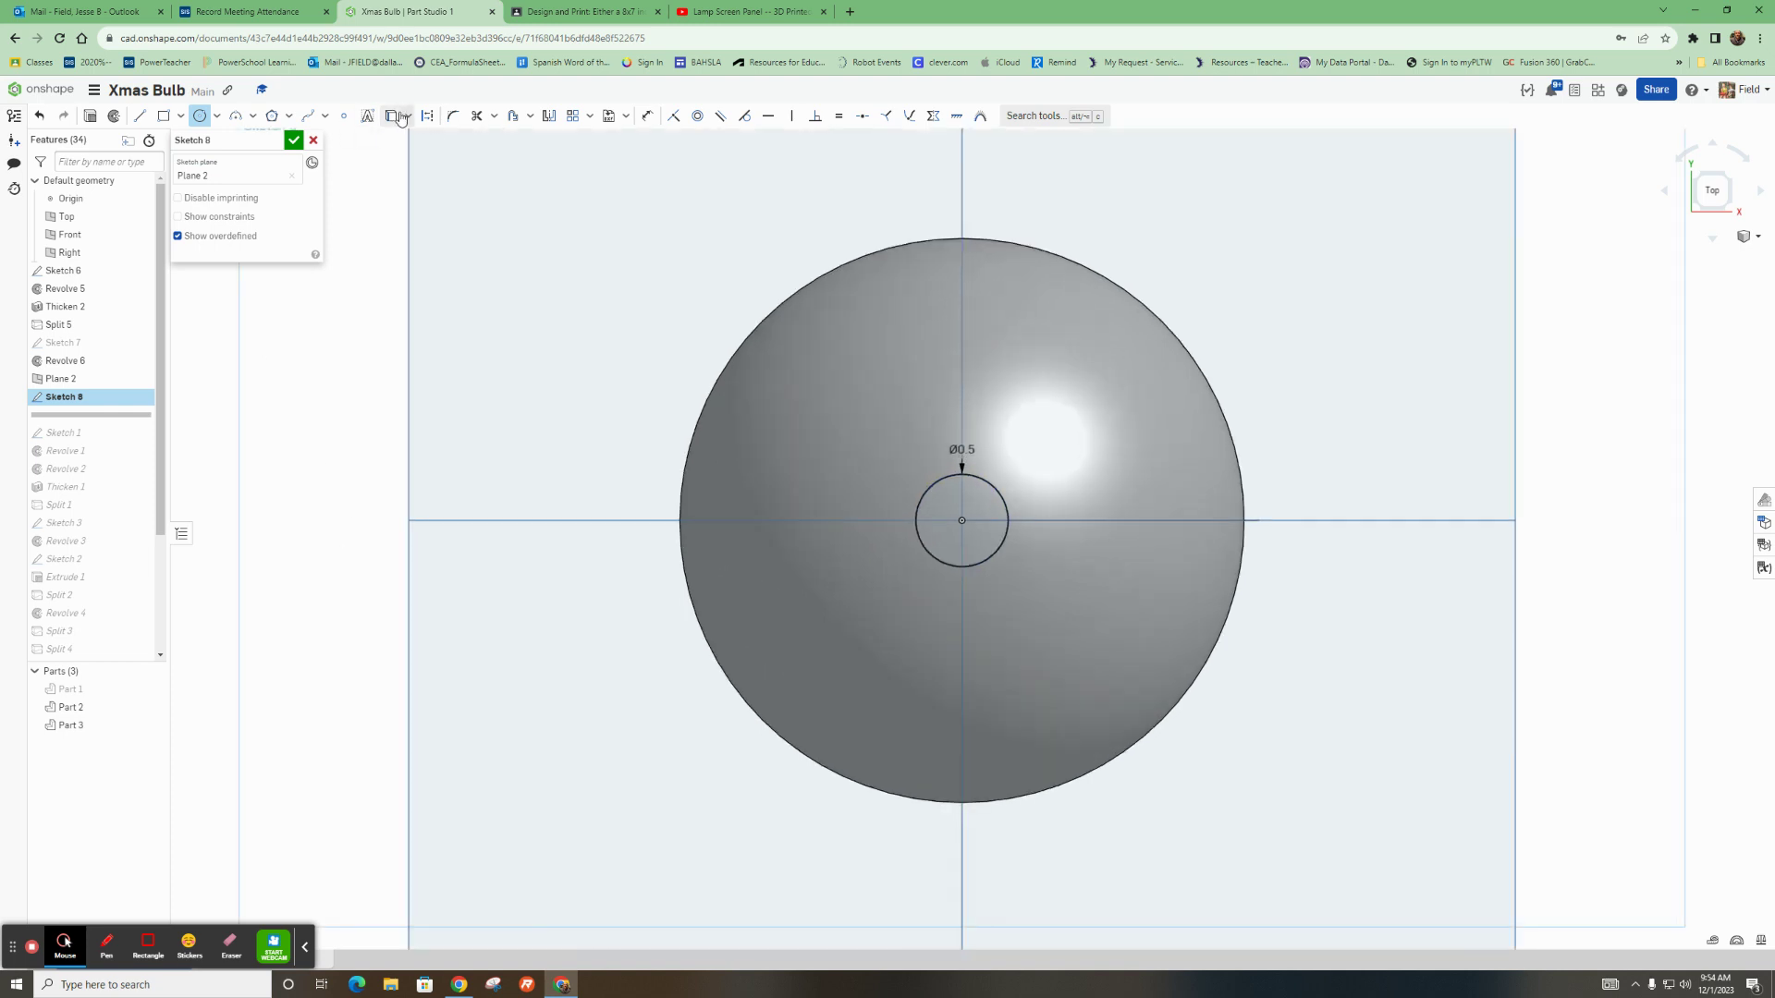
left_click(516, 118)
left_click(986, 479)
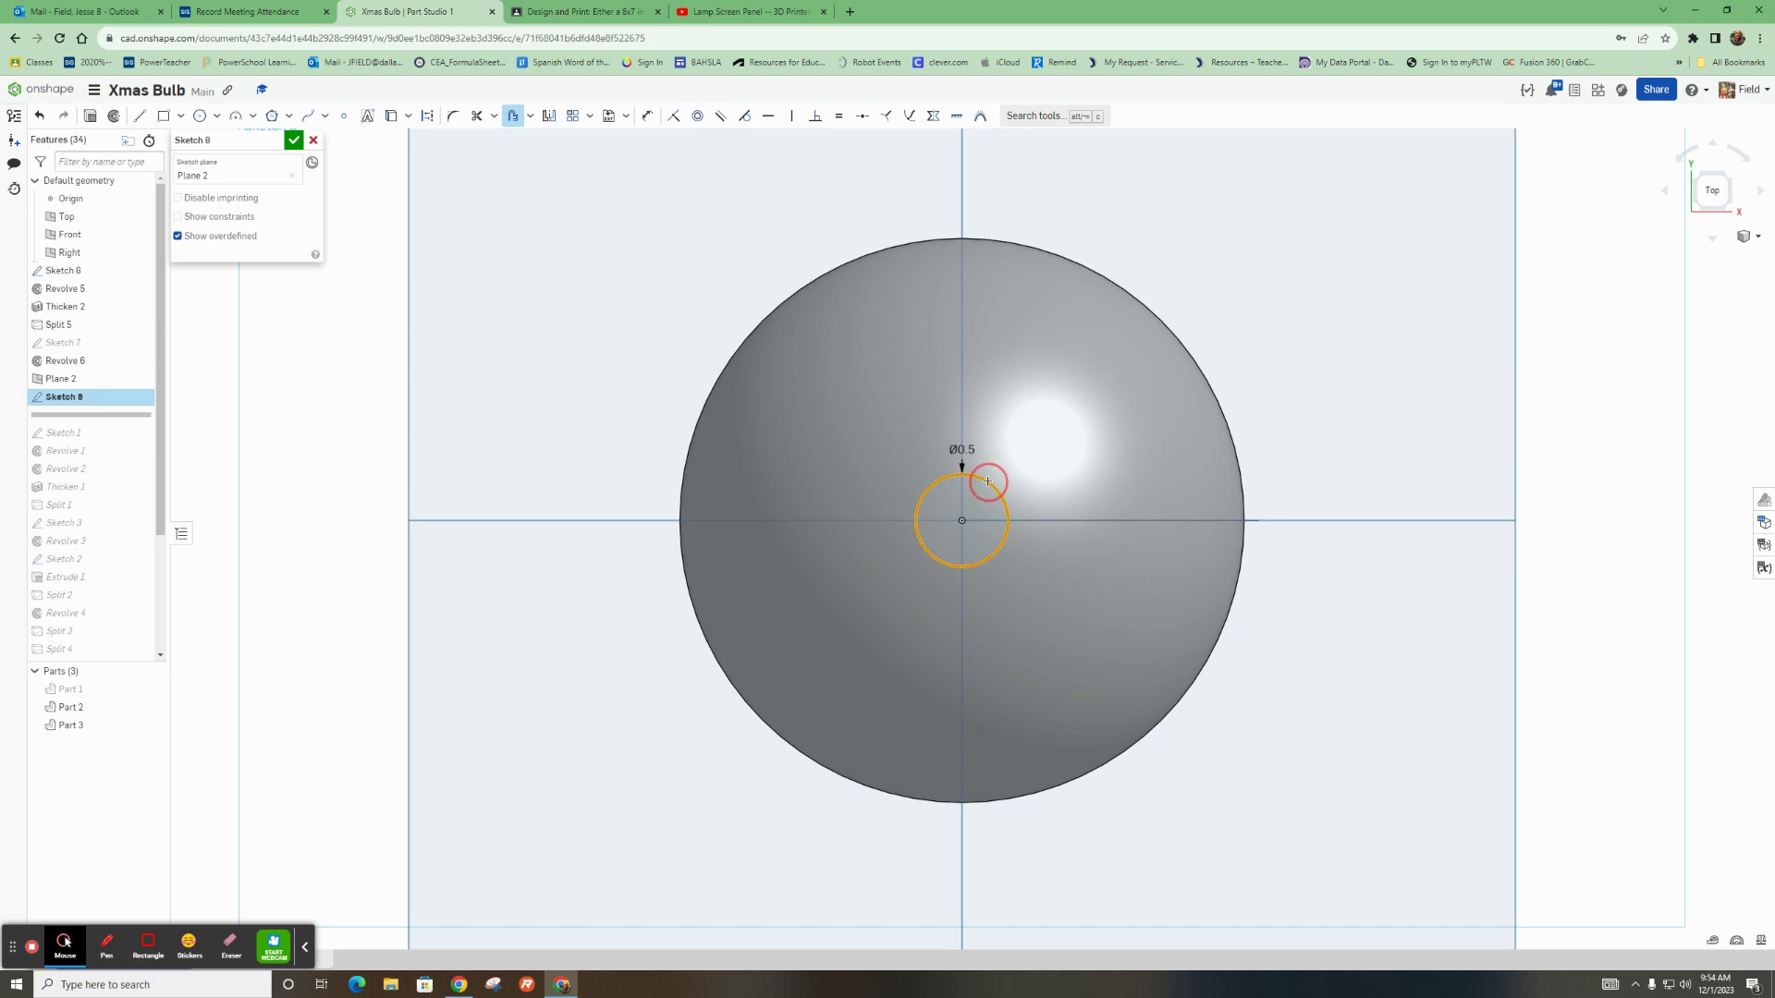
left_click_drag(834, 524, 876, 528)
left_click(670, 262)
right_click_drag(990, 559, 998, 522)
left_click(293, 140)
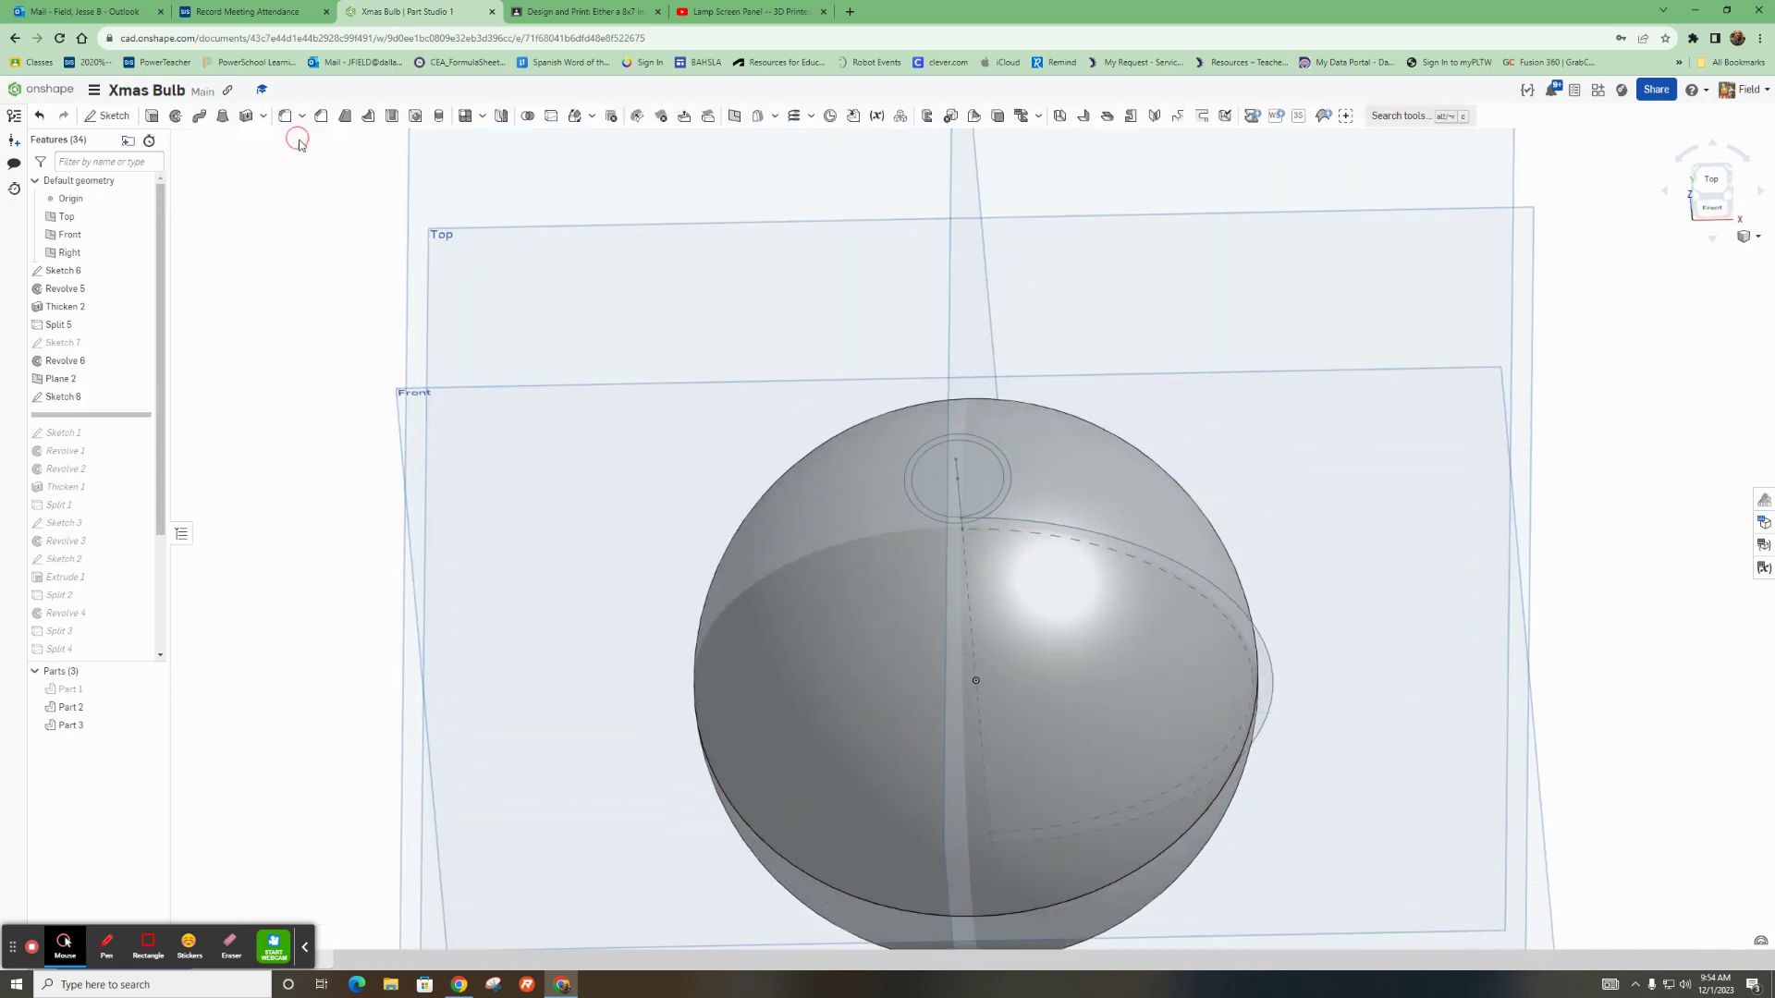
Extrude the ring down toward the bulb with the Up to next end type, adding it to Part 2 as a neck
scroll(1012, 541, "up", 3)
left_click(950, 468)
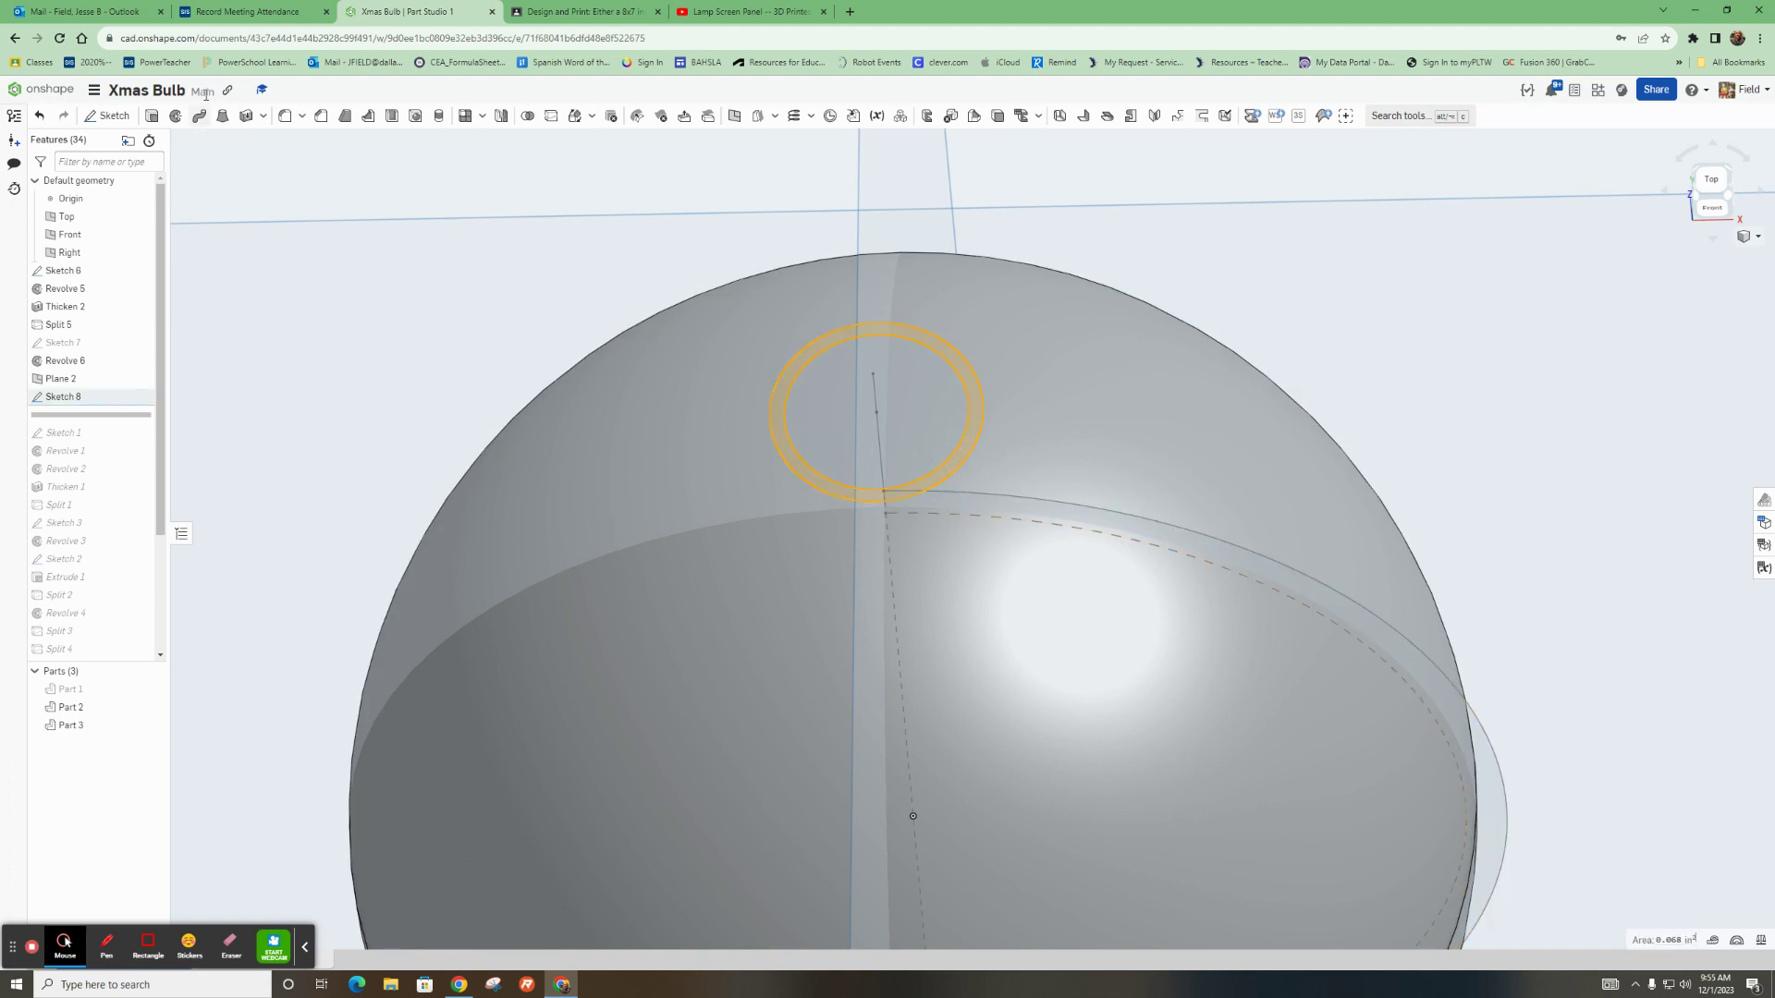
left_click(199, 116)
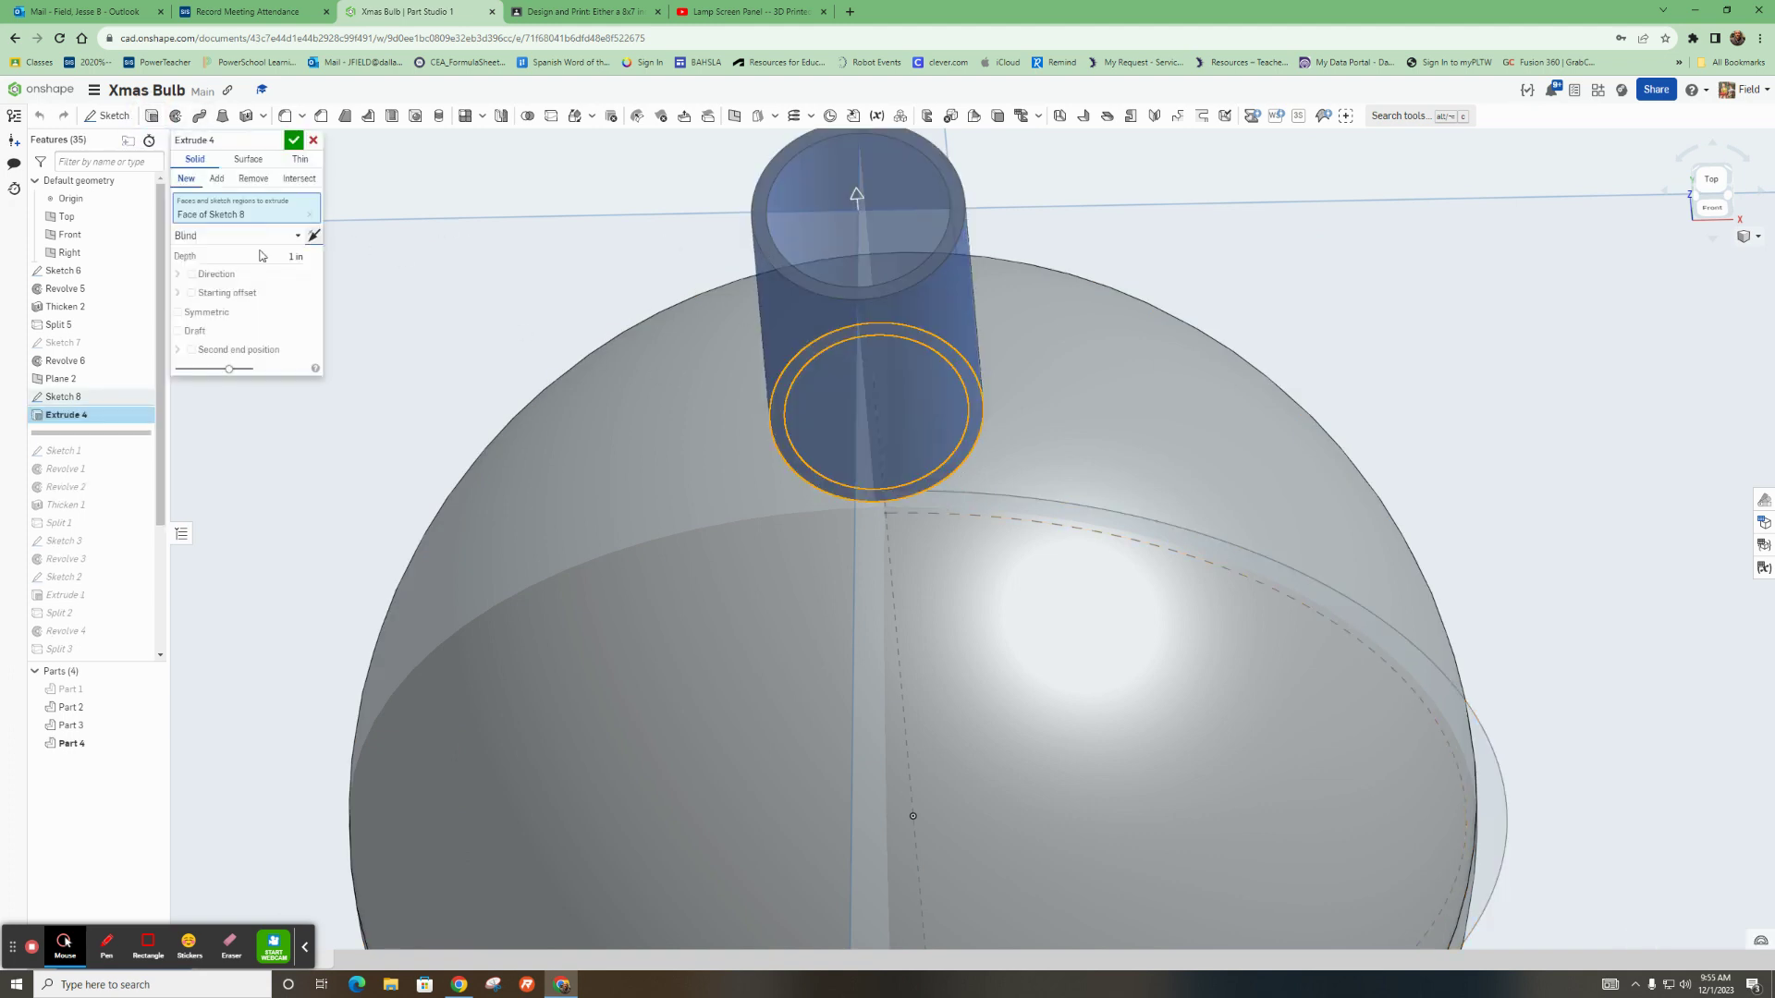
left_click(314, 237)
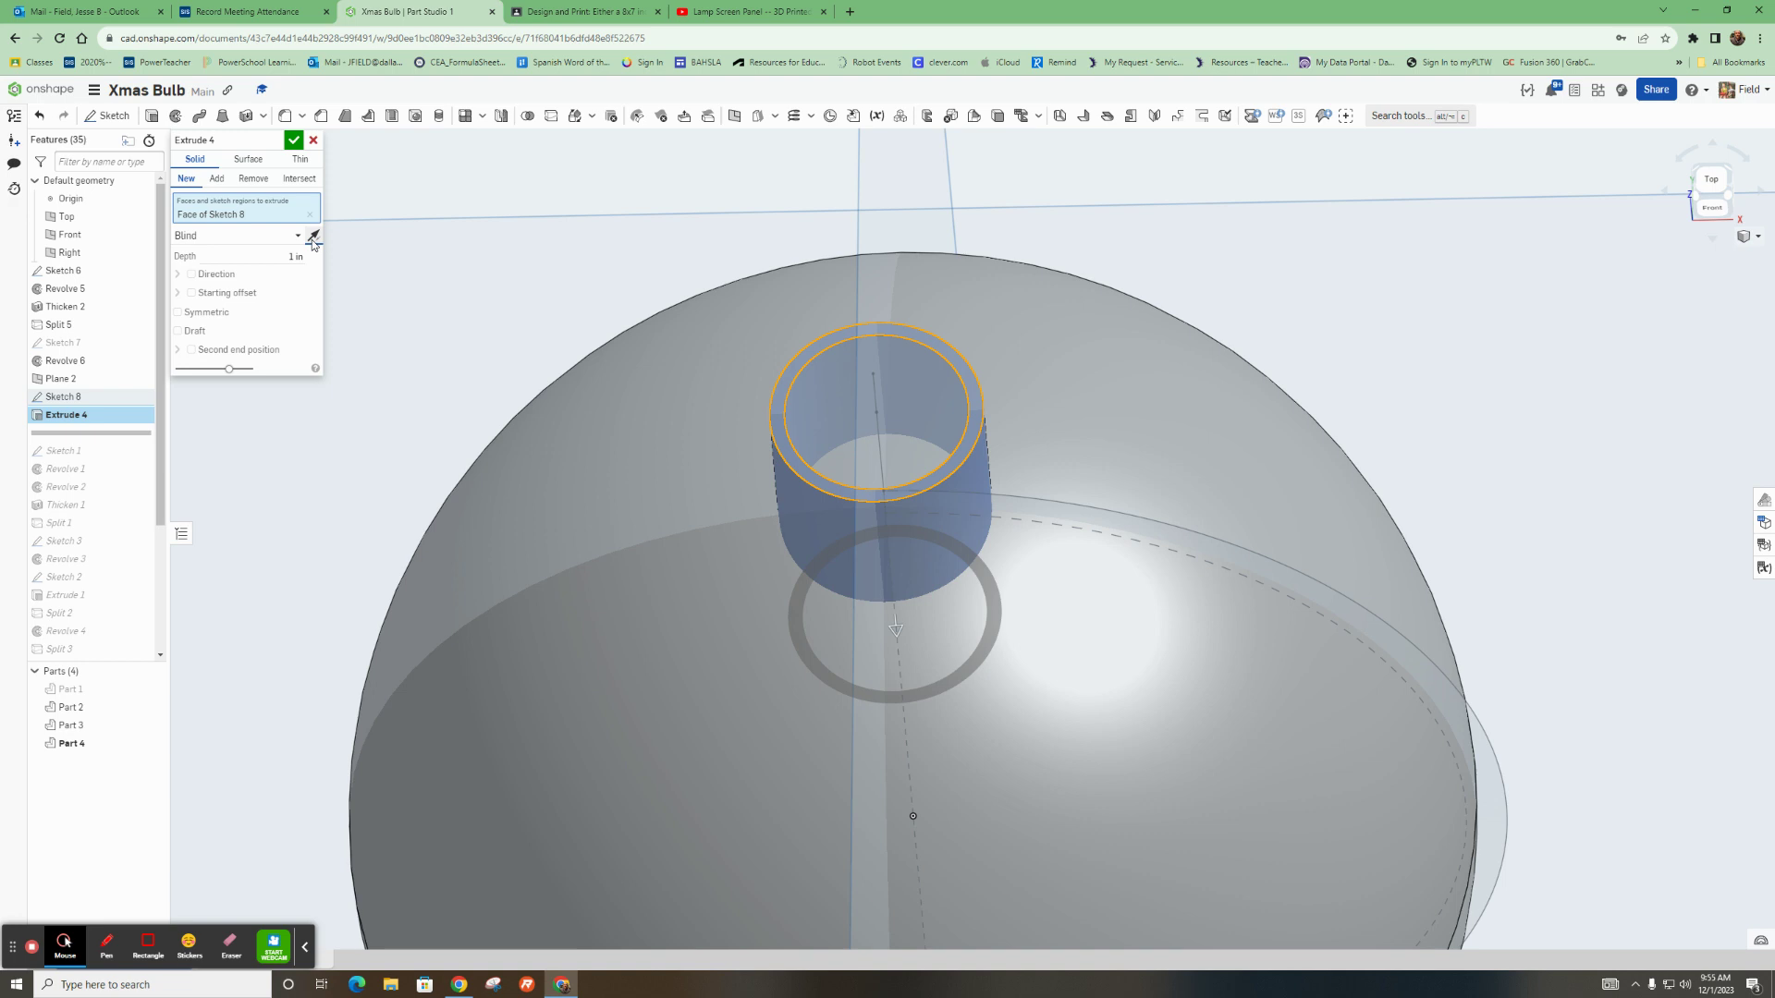
left_click(216, 179)
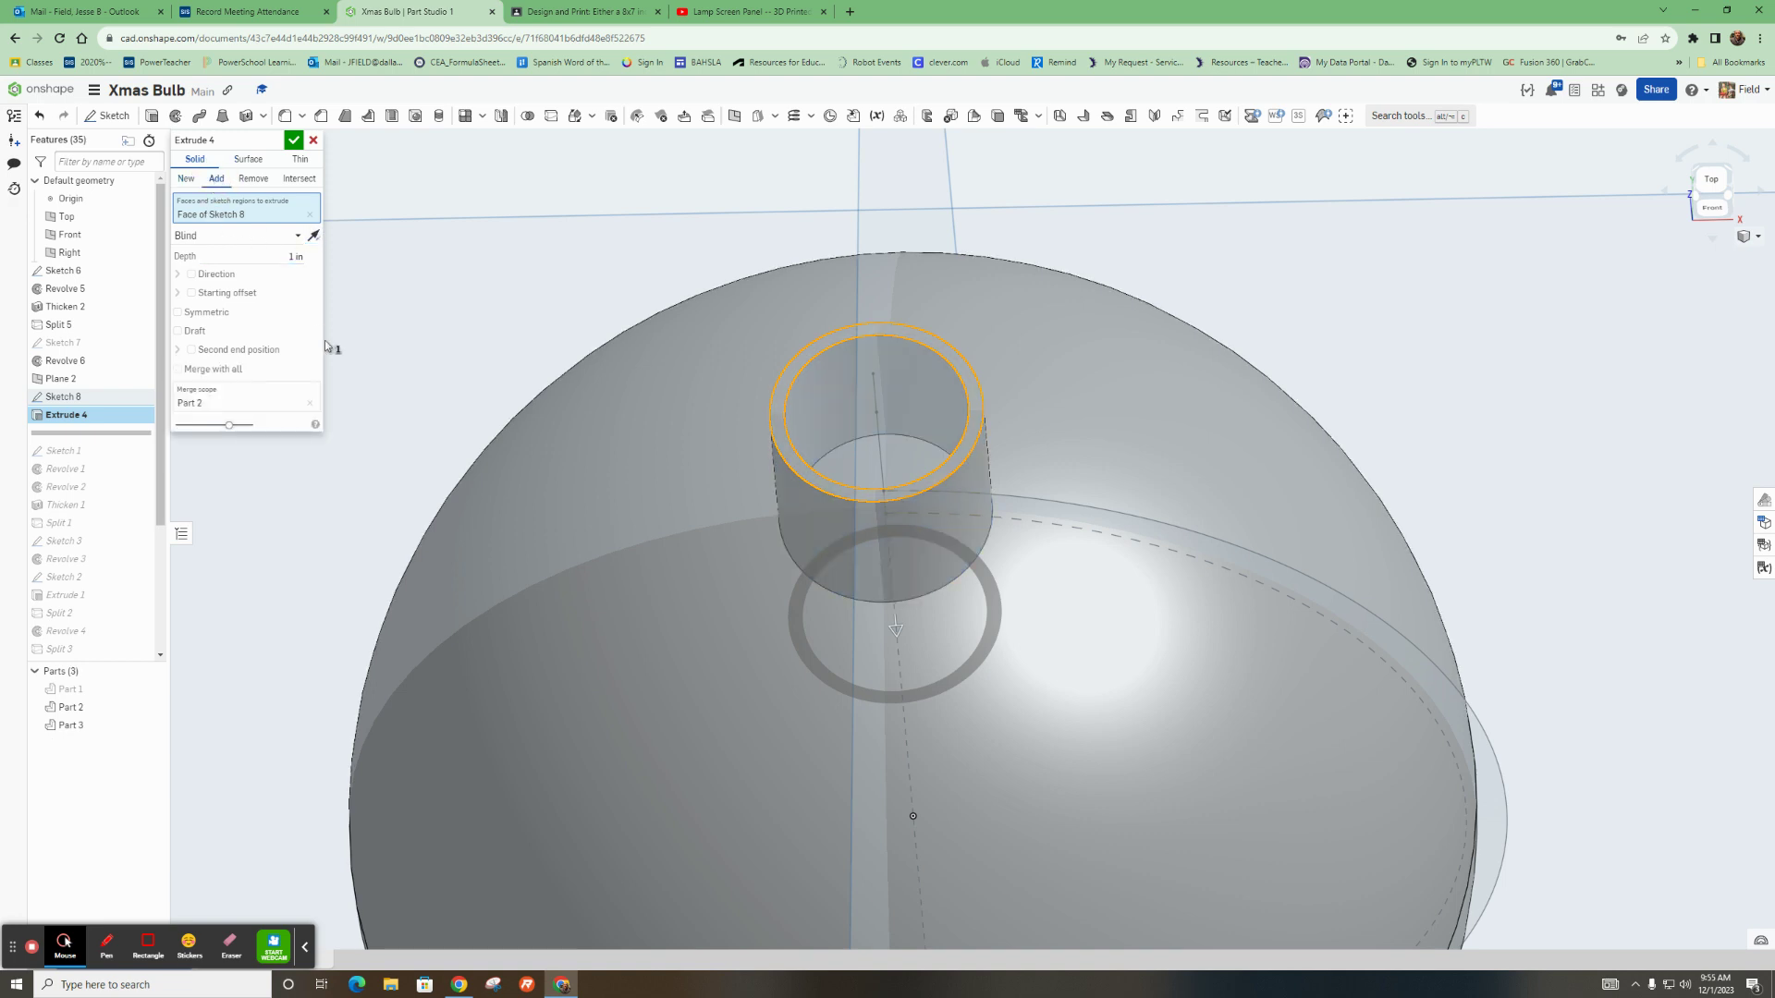
left_click(219, 242)
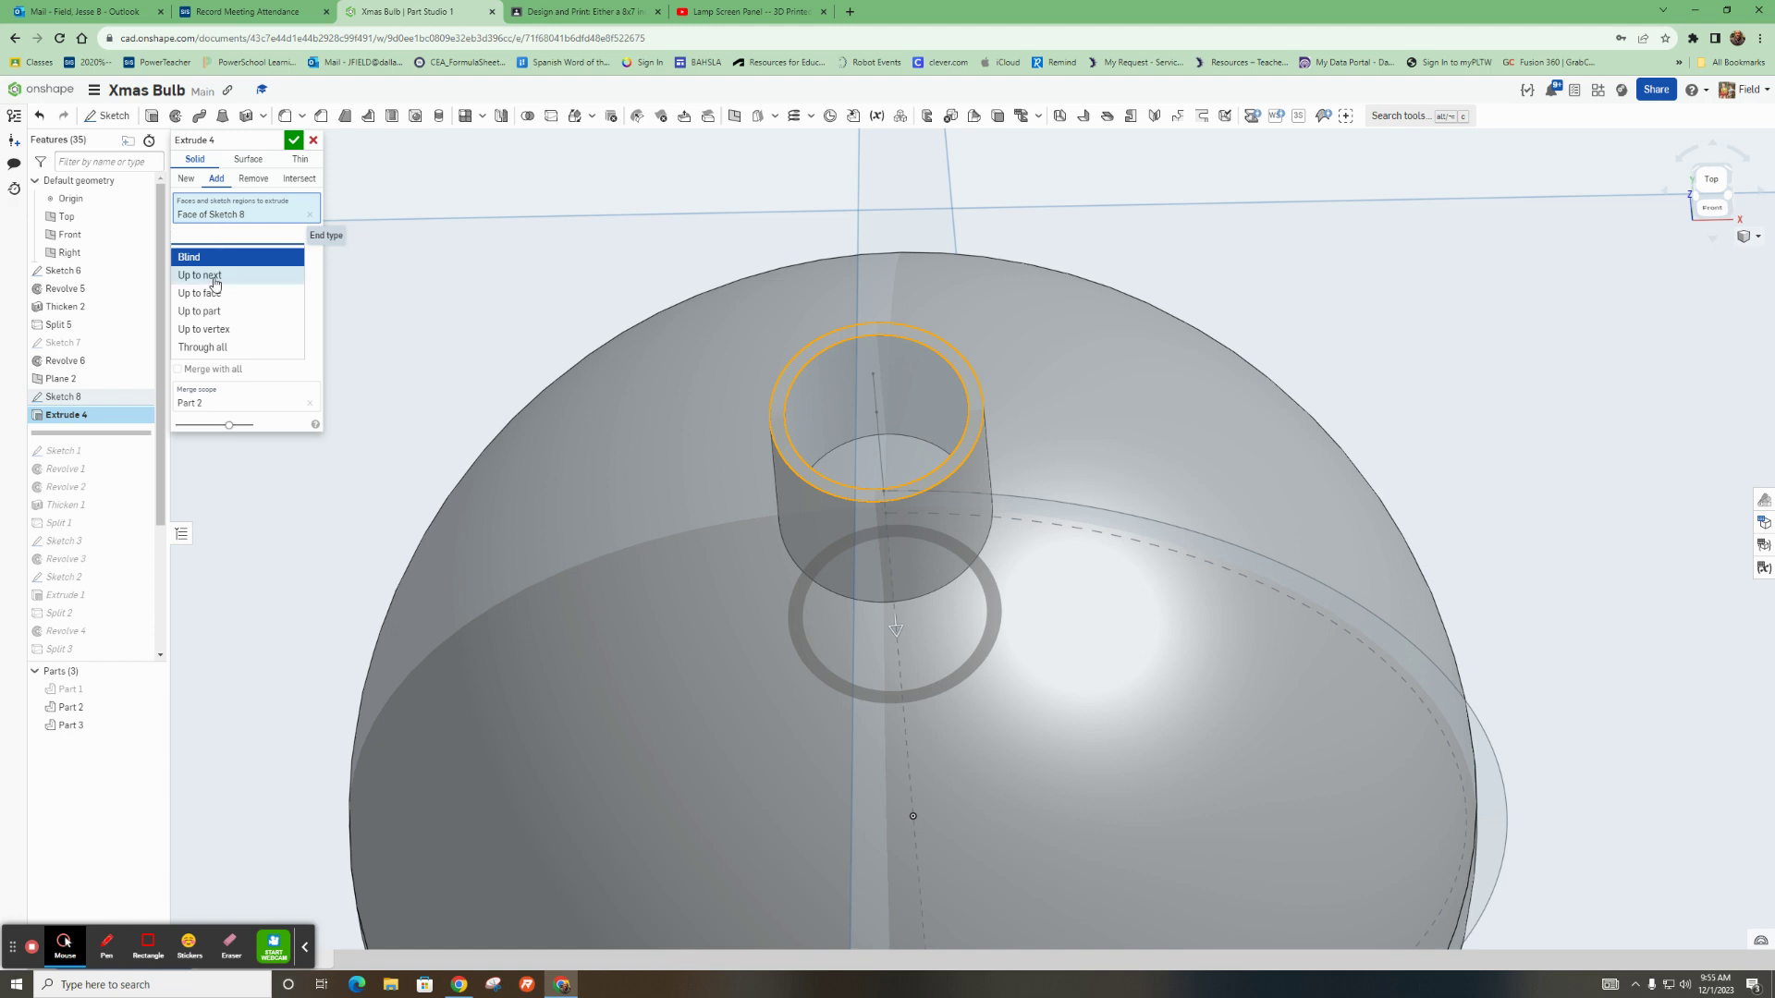
left_click(212, 276)
right_click_drag(613, 605, 749, 536)
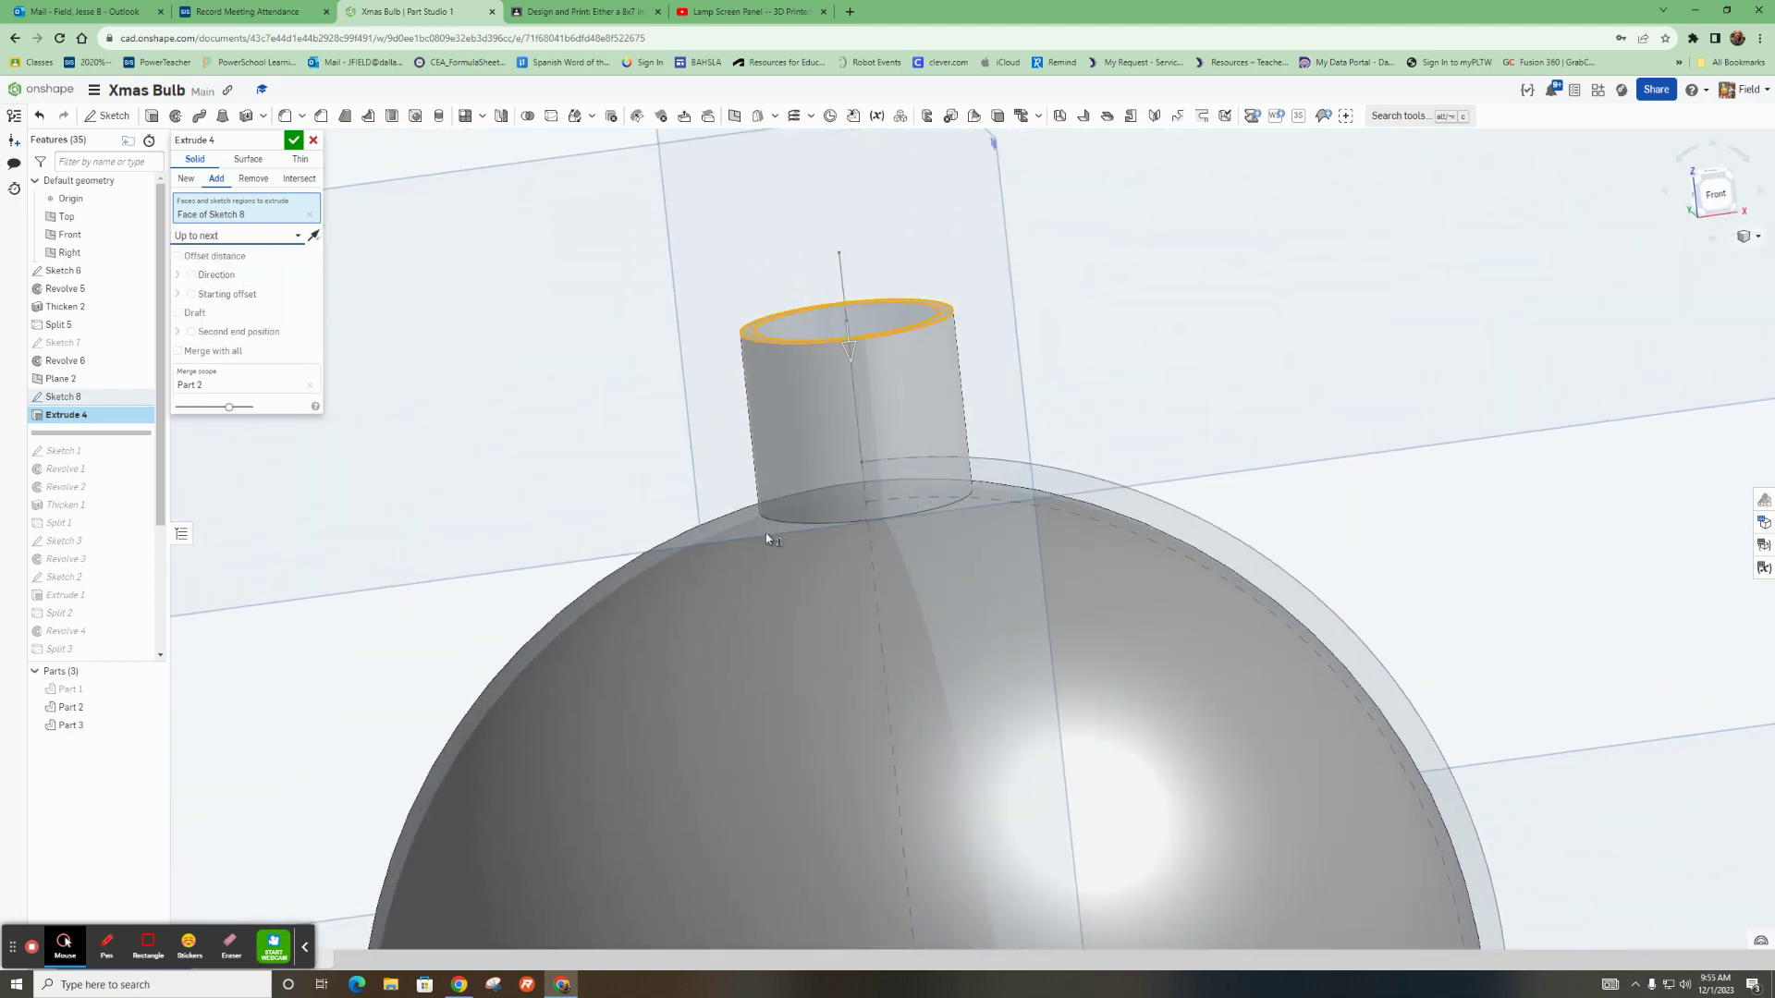
left_click(294, 141)
key("f")
right_click_drag(957, 430, 934, 496)
scroll(943, 397, "up", 5)
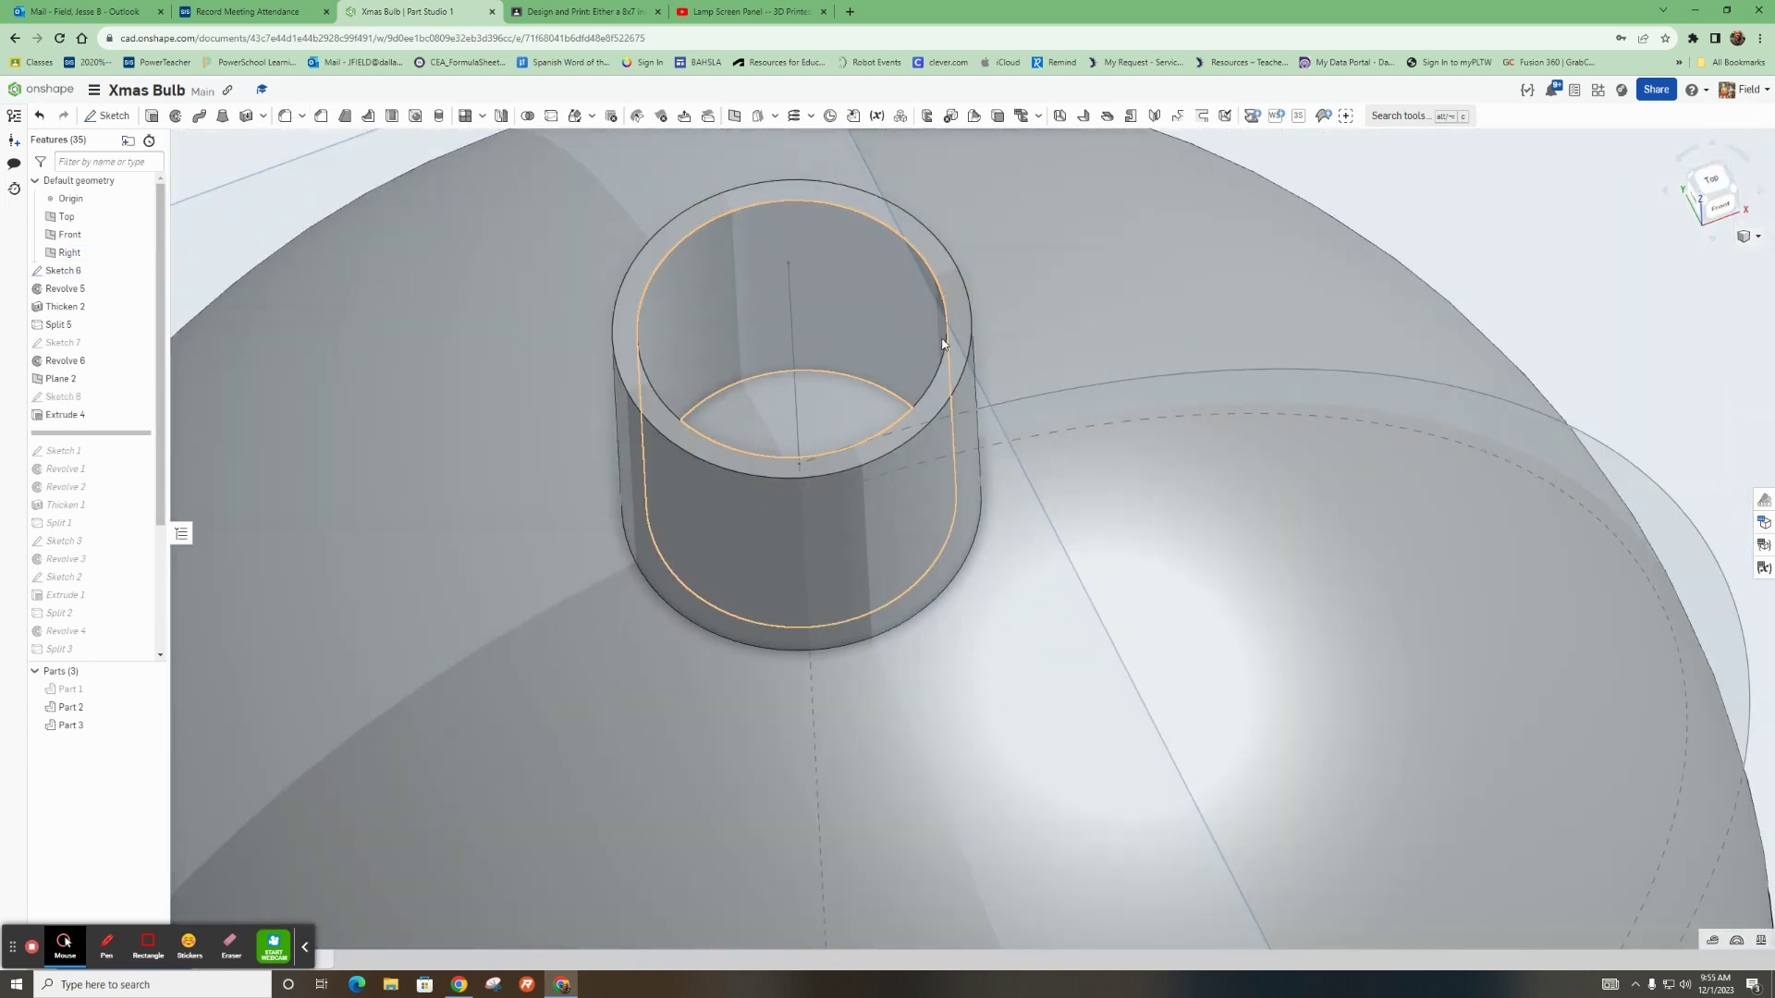
left_click(947, 335)
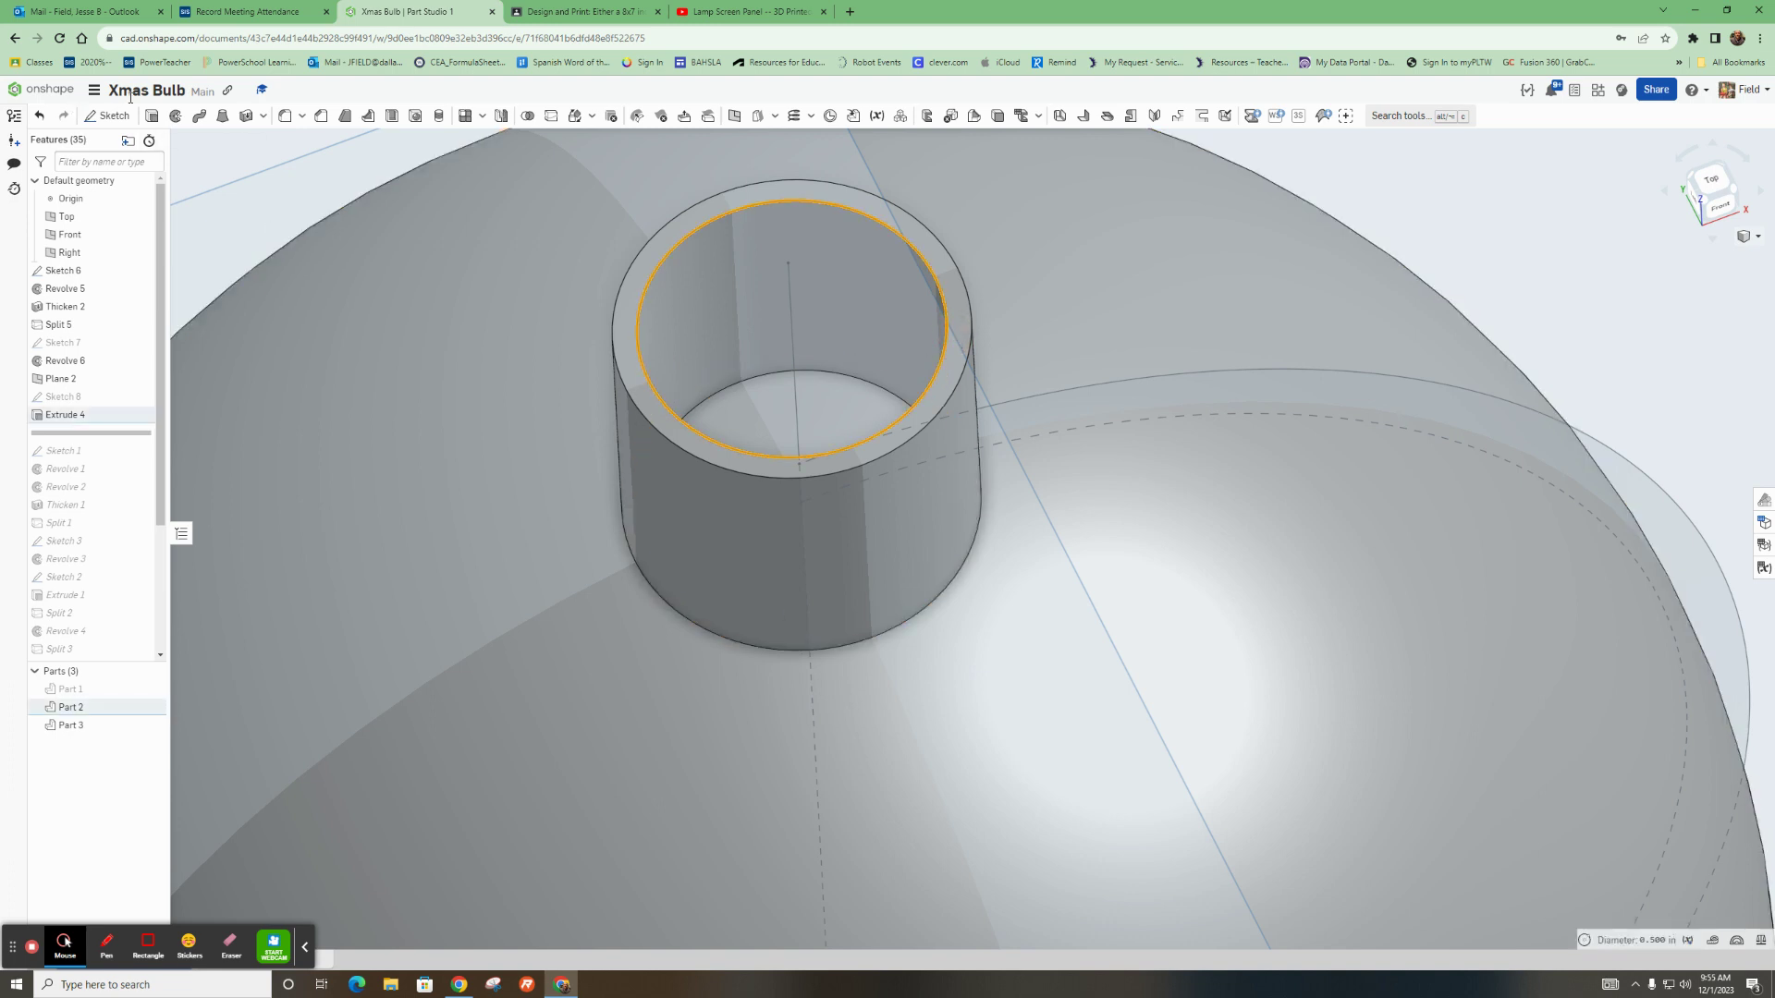
left_click(154, 118)
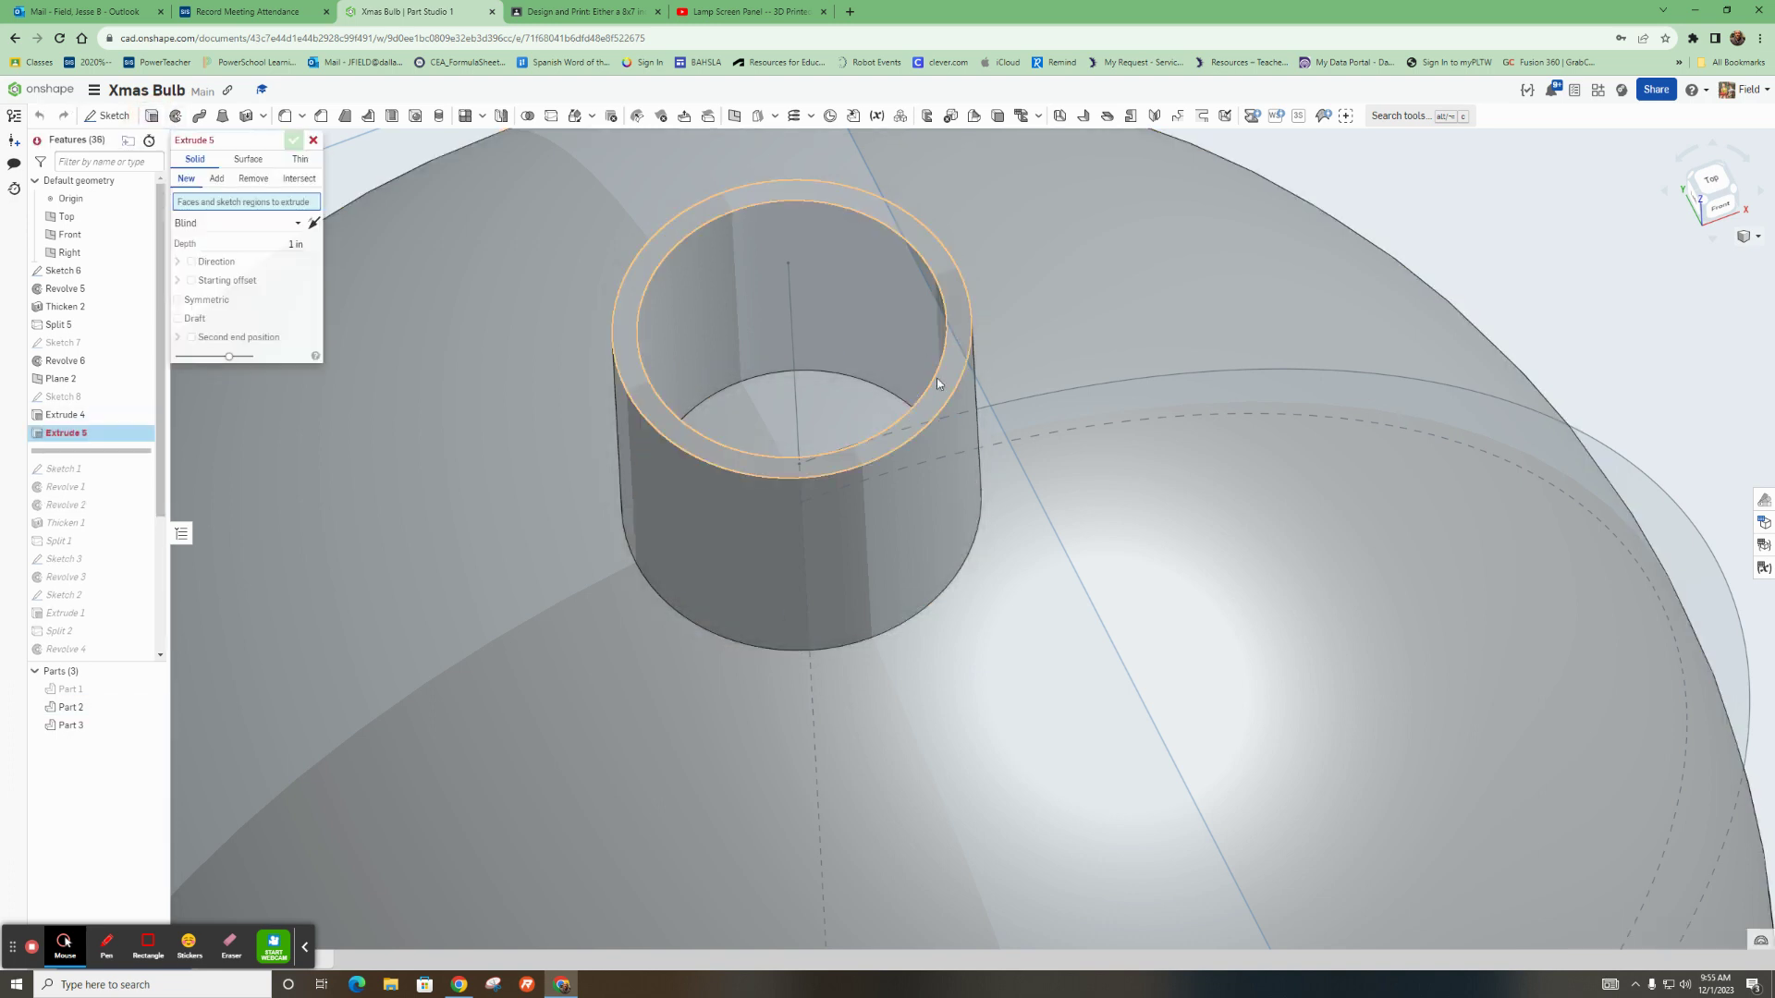
left_click(313, 140)
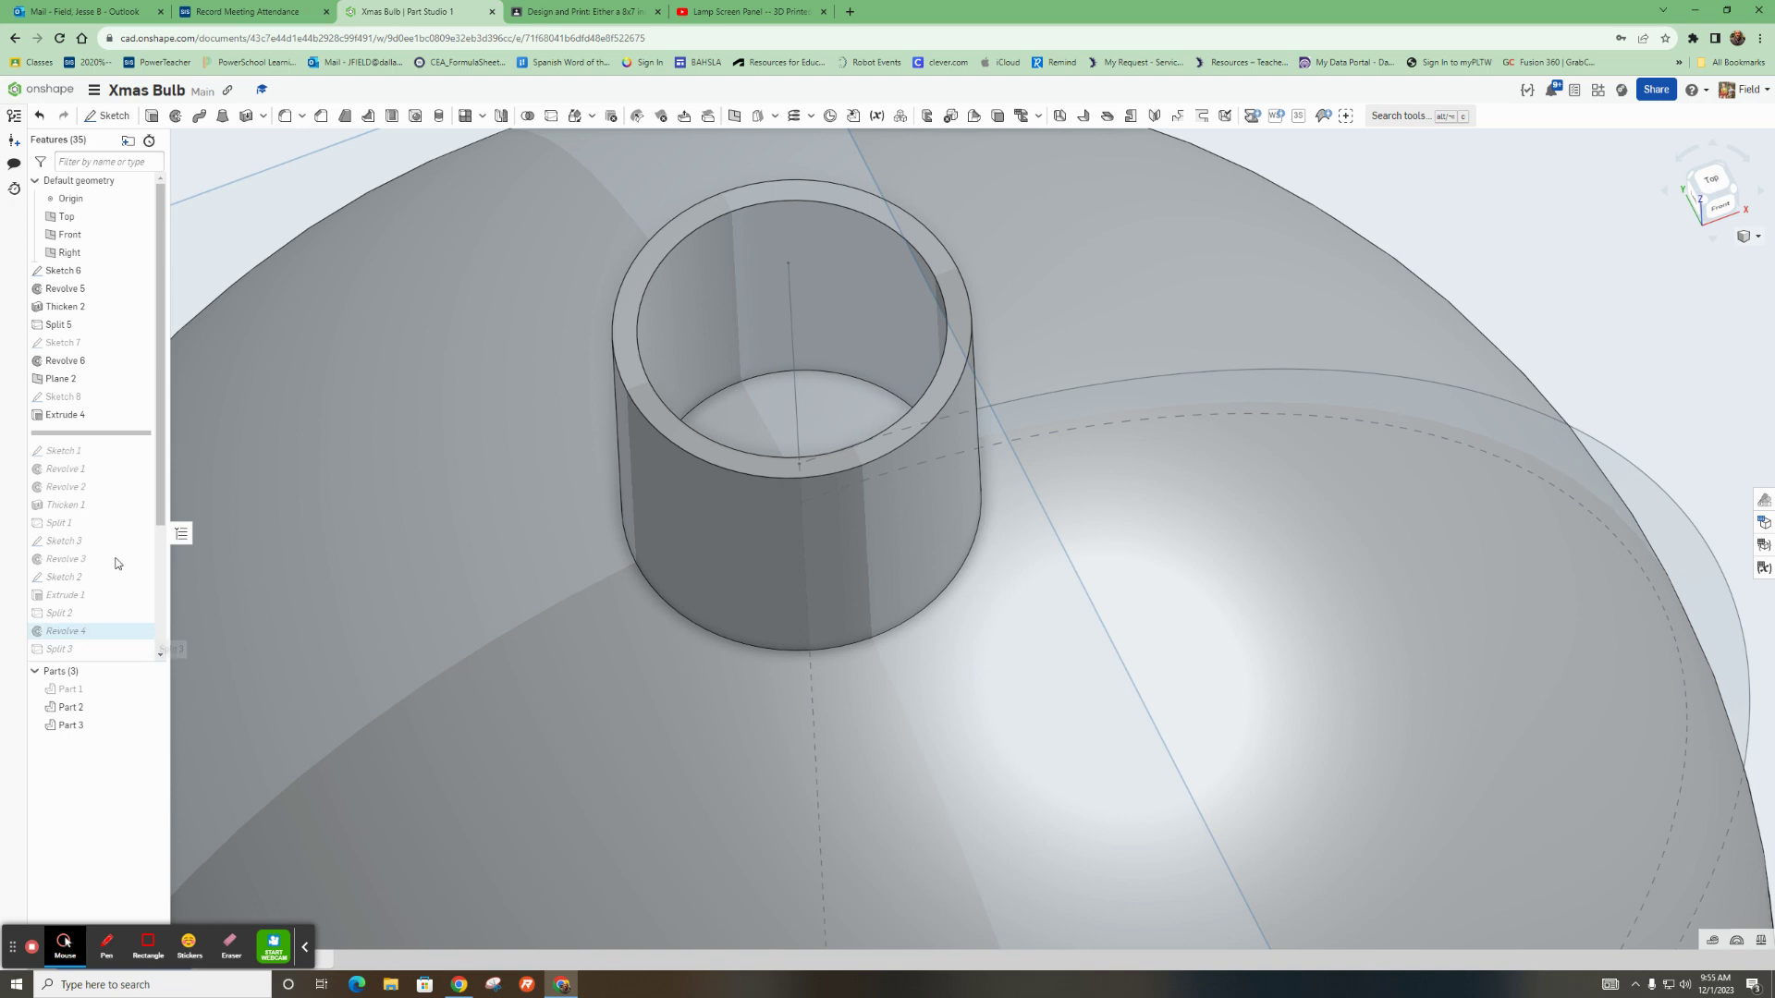
Show Sketch 8 and extrude its inner circle region down through the neck as a 1 in deep solid Remove cut
left_click(141, 396)
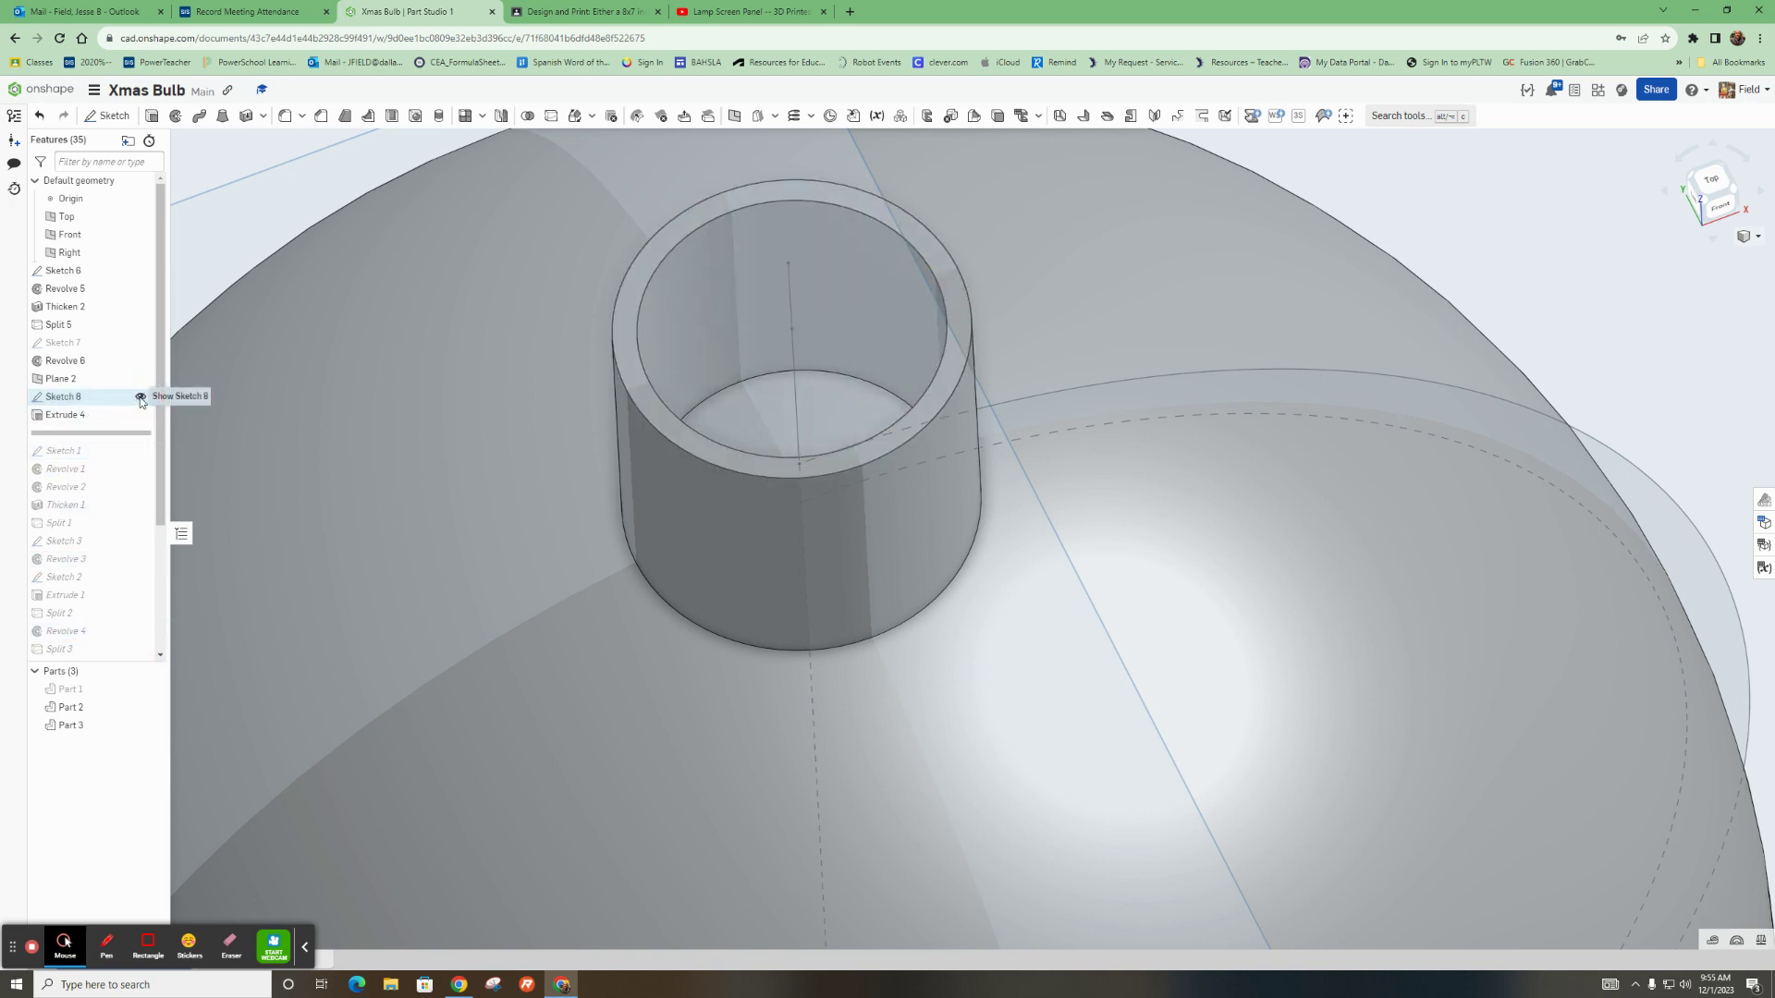
left_click(656, 274)
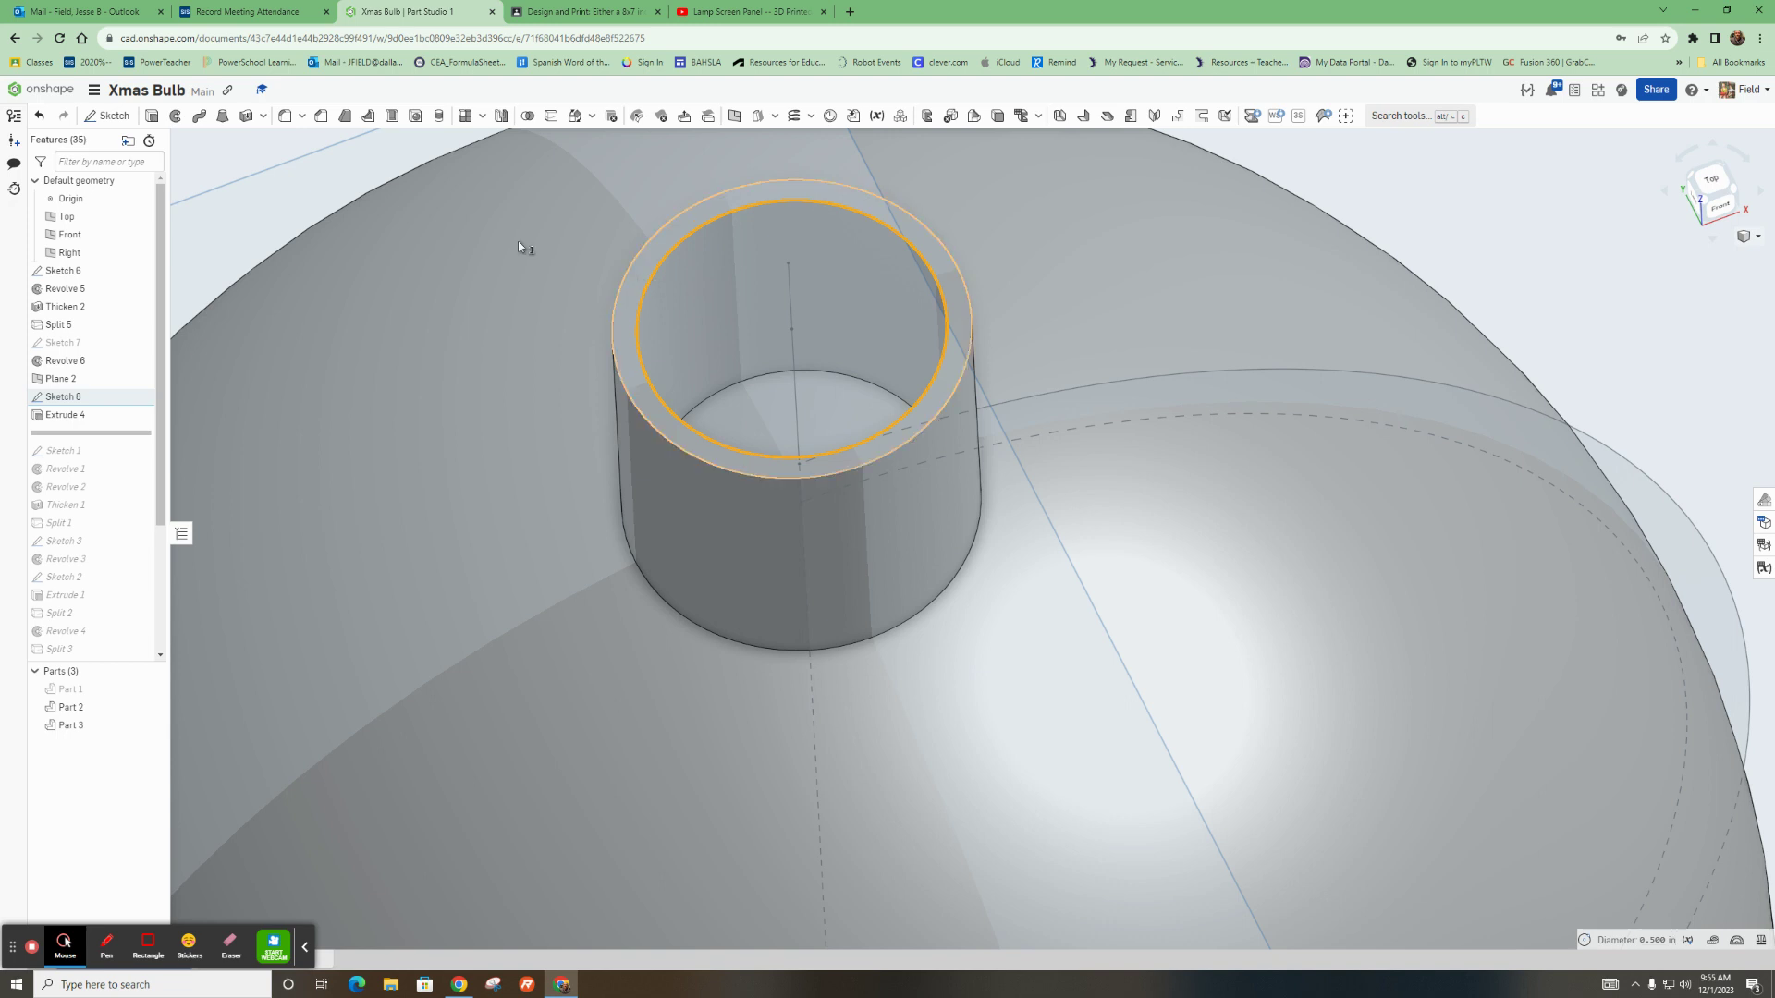
left_click(153, 116)
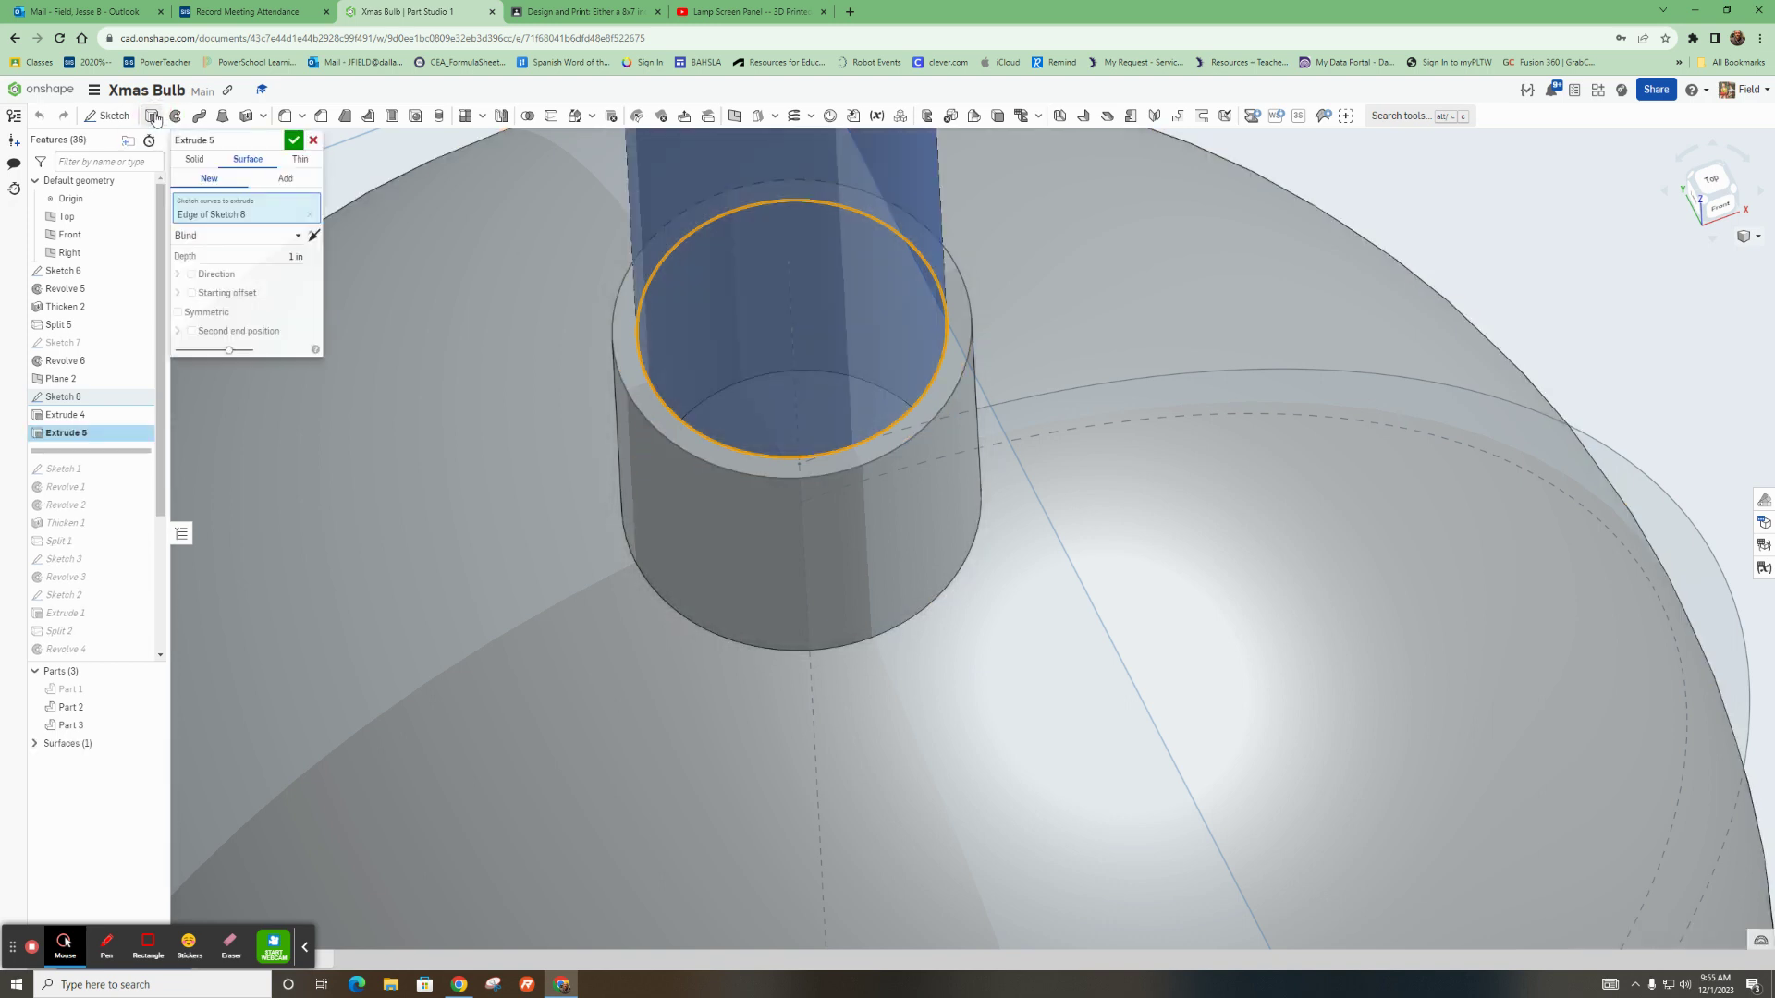
scroll(656, 502, "down", 3)
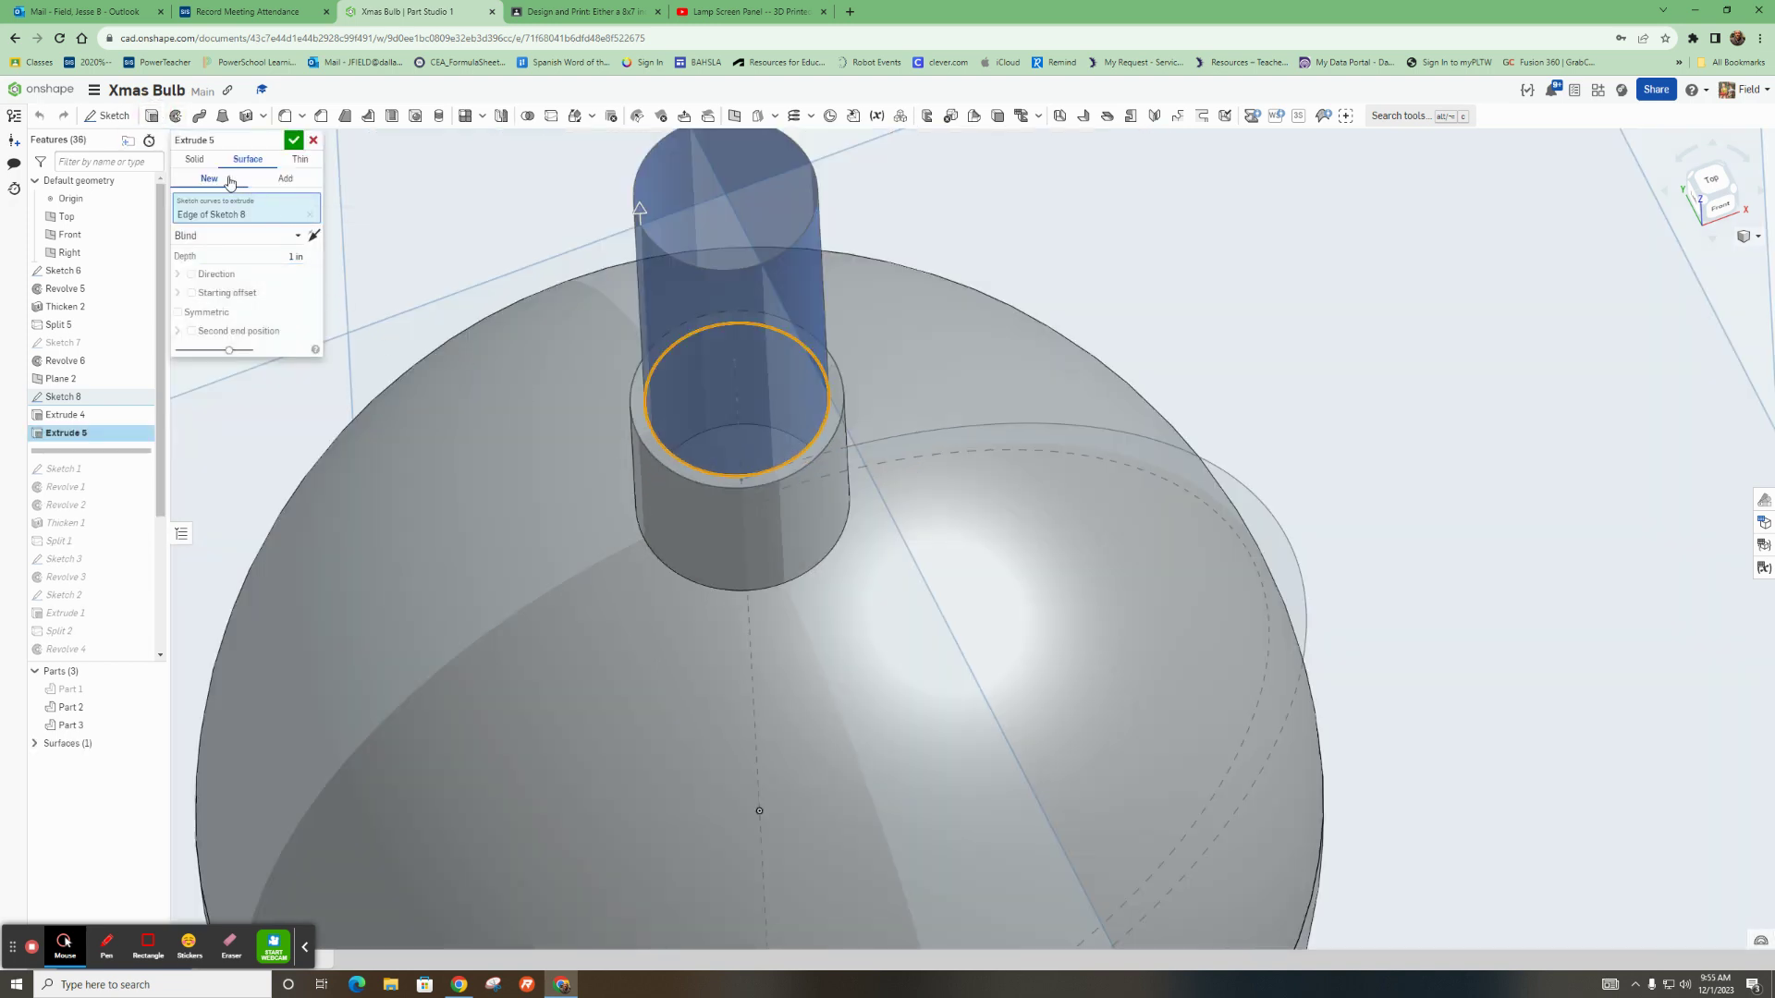
left_click(197, 160)
left_click(249, 181)
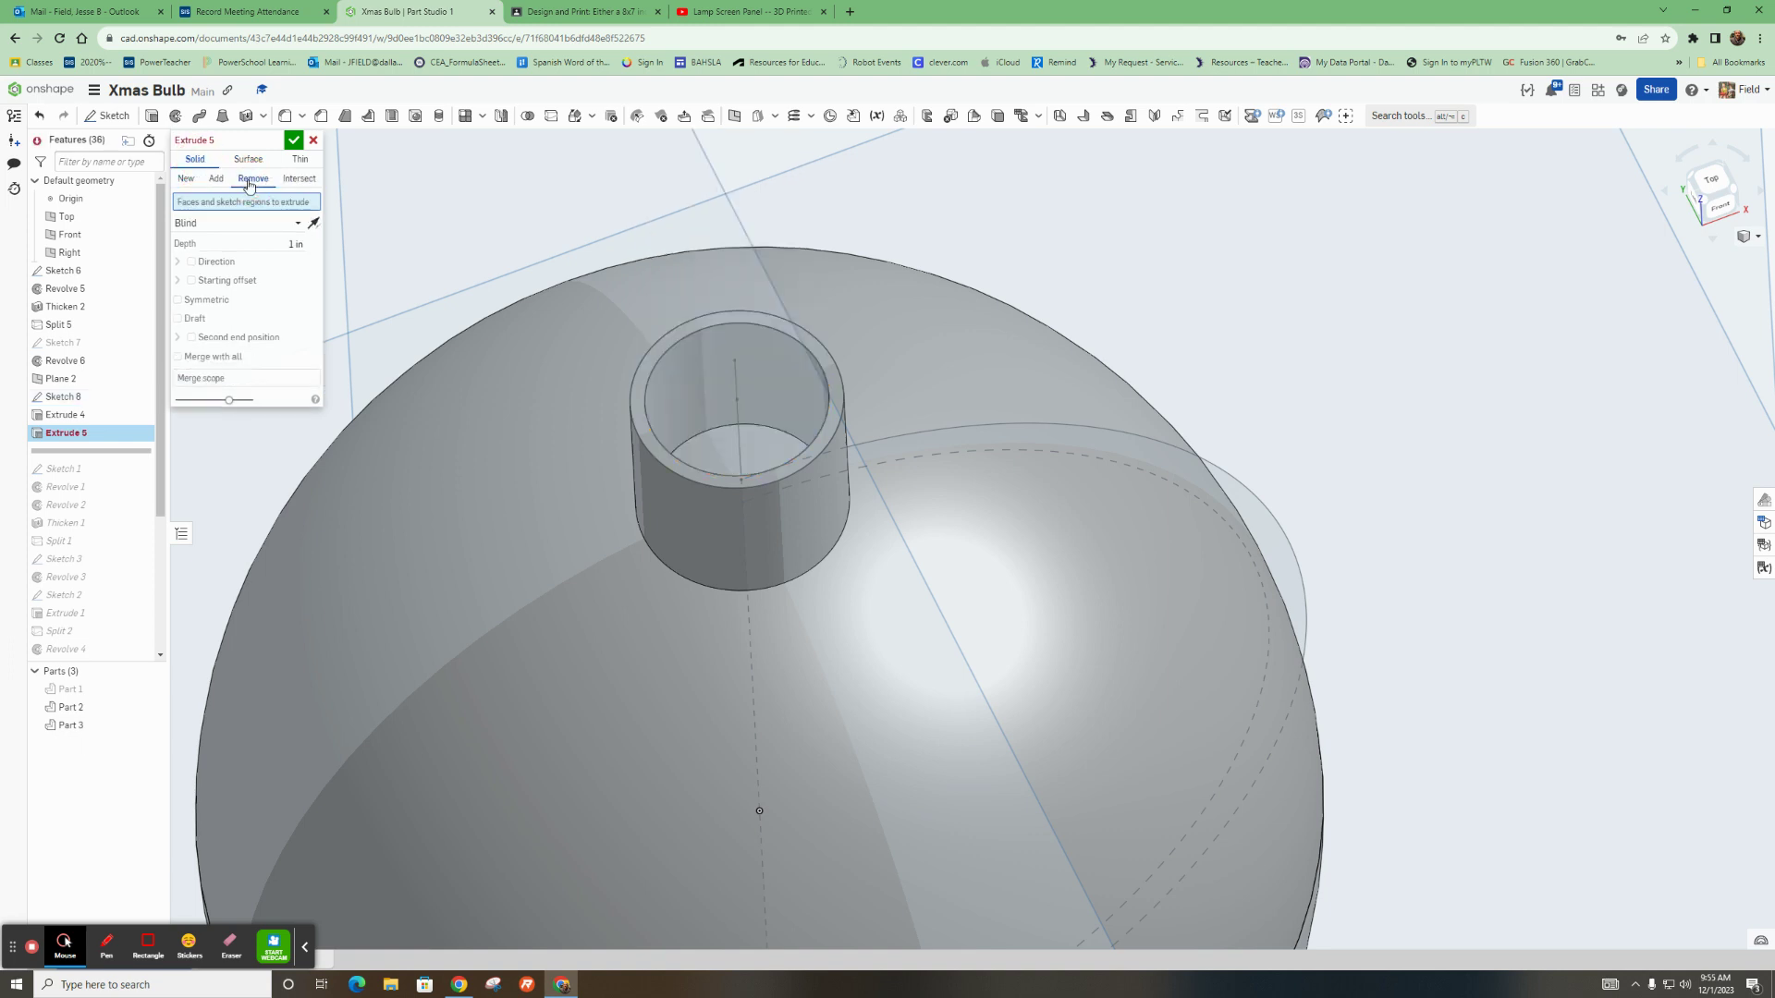
left_click(719, 455)
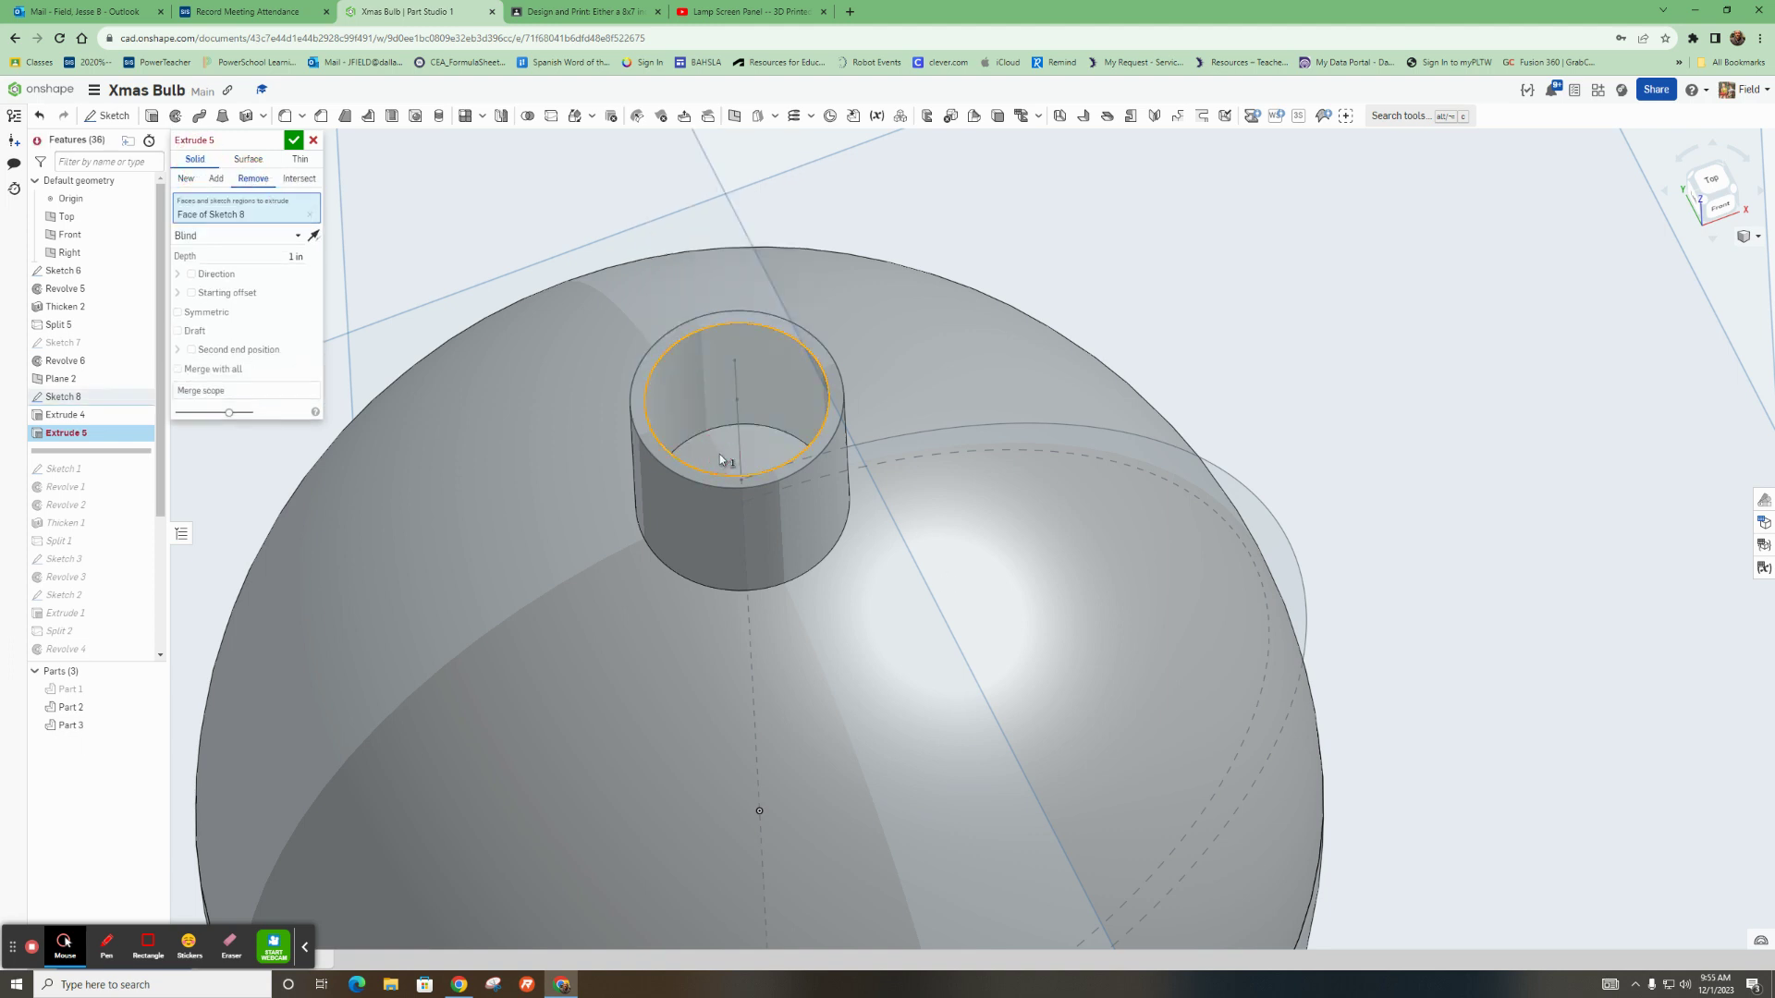
mouse_move(783, 679)
right_mouse_down()
mouse_move(796, 724)
mouse_move(789, 697)
right_mouse_up()
key("shift+7")
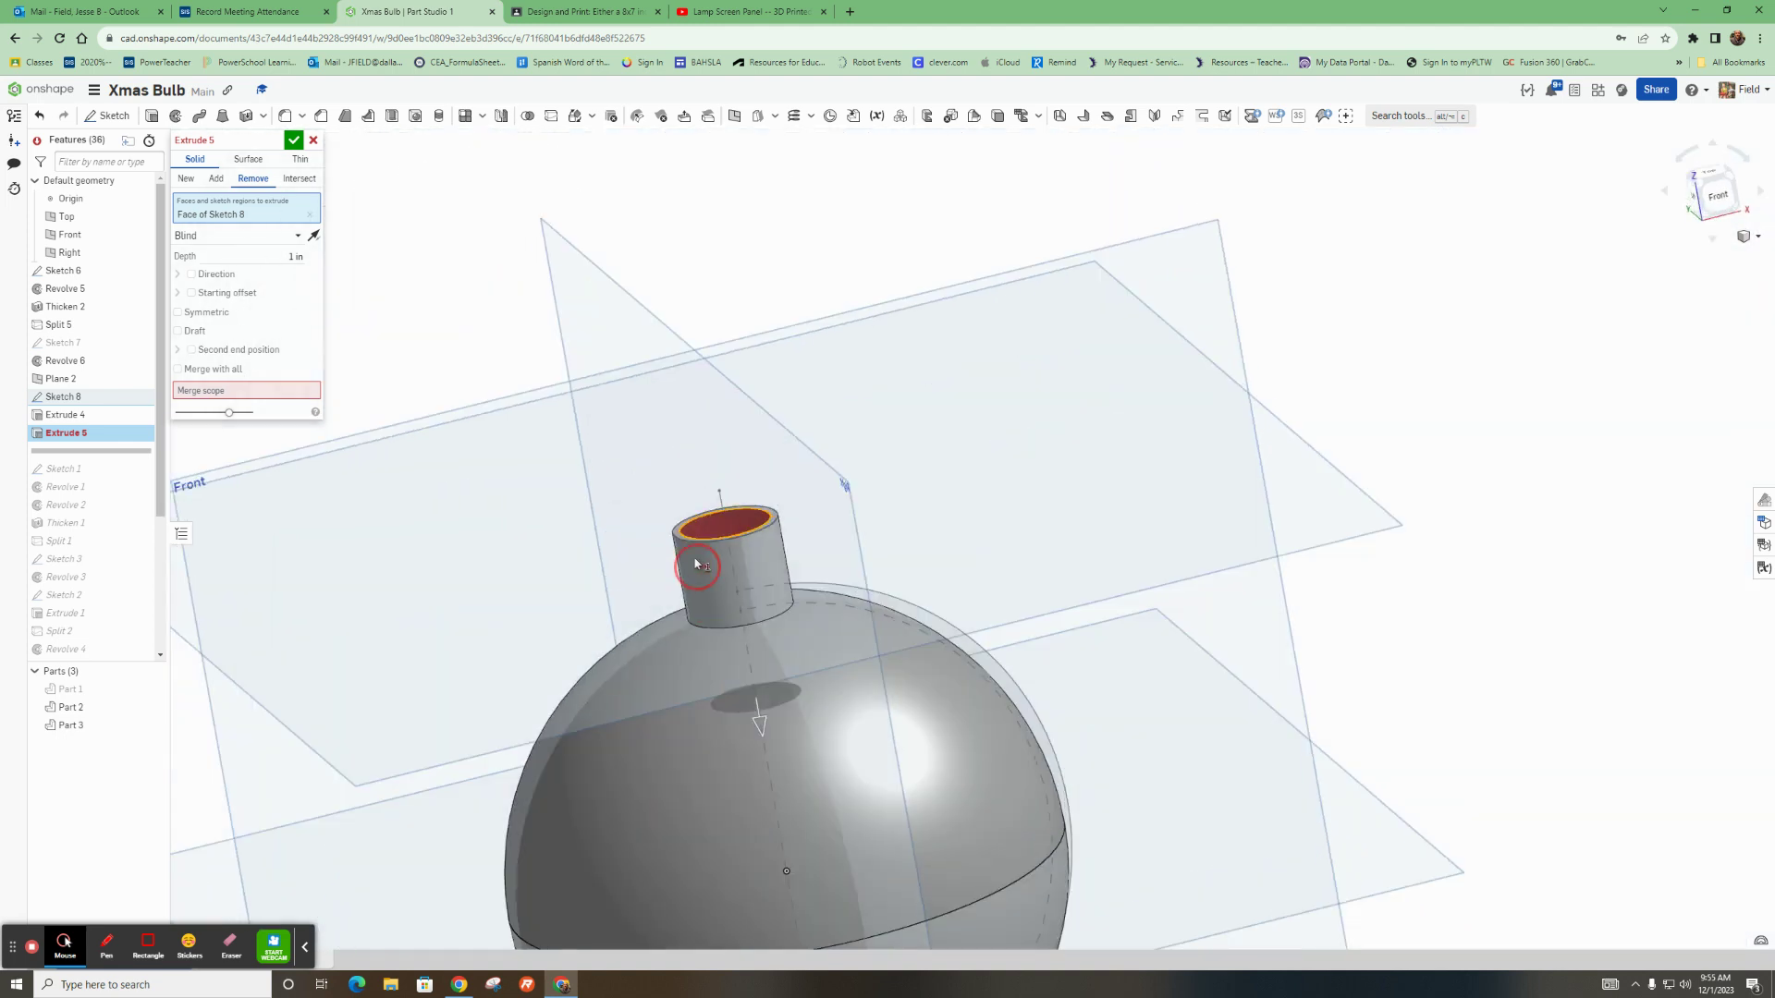
left_click(294, 141)
Edit the neck cut to use Part 2, the upper bulb half, as its merge scope and accept it
right_click_drag(772, 615, 785, 697)
double_click(98, 433)
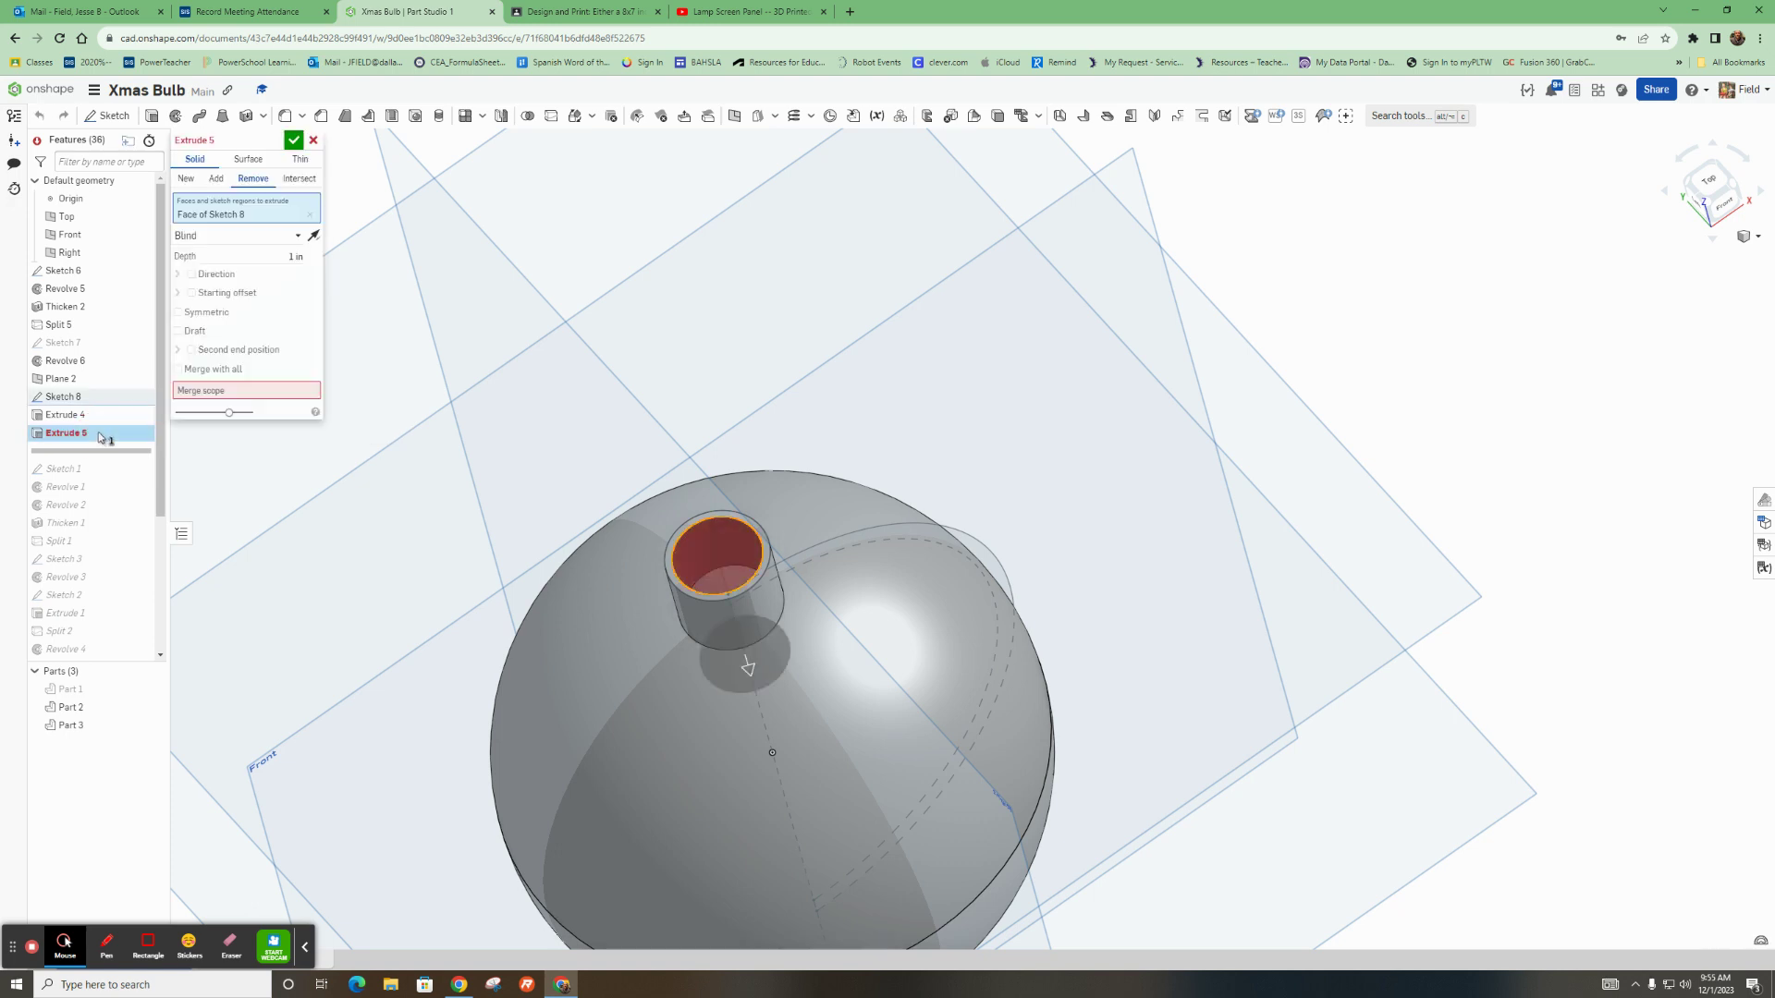
left_click(231, 403)
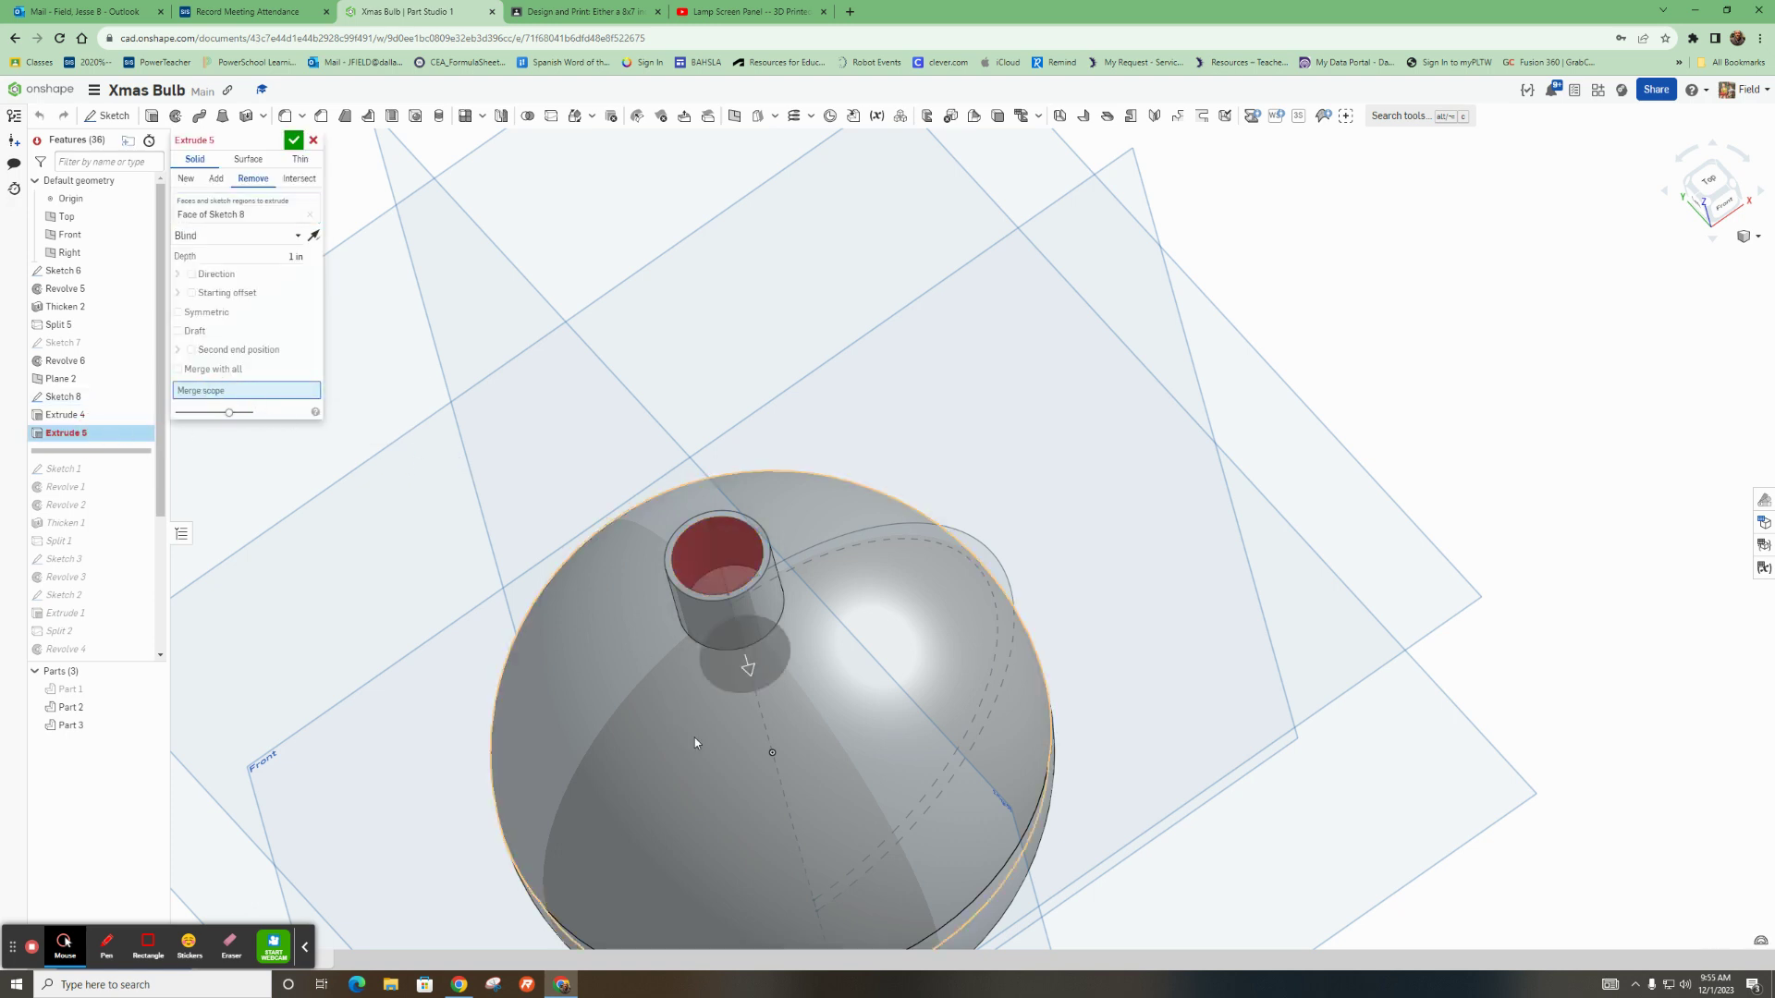
left_click(735, 712)
right_click_drag(735, 709, 727, 700)
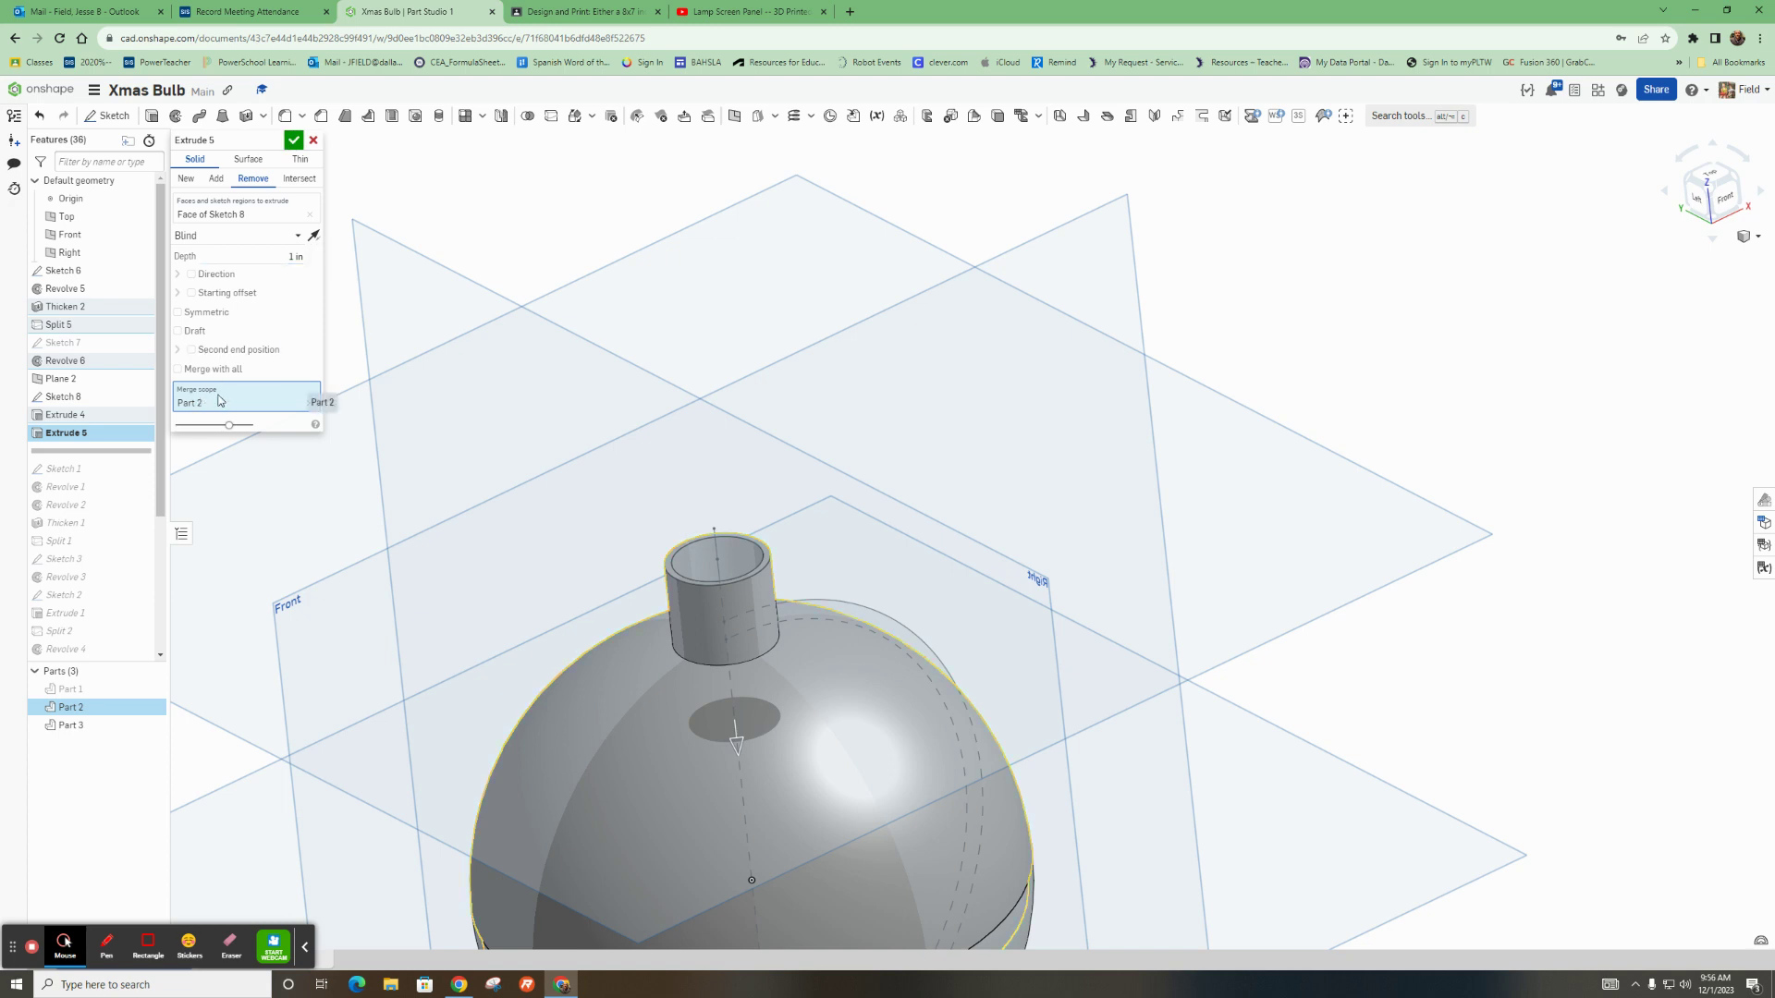
left_click(292, 141)
Apply a section view along the Front plane to examine the neck opening, shell wall and joining lip
scroll(721, 629, "down", 3)
right_click_drag(721, 629, 717, 545)
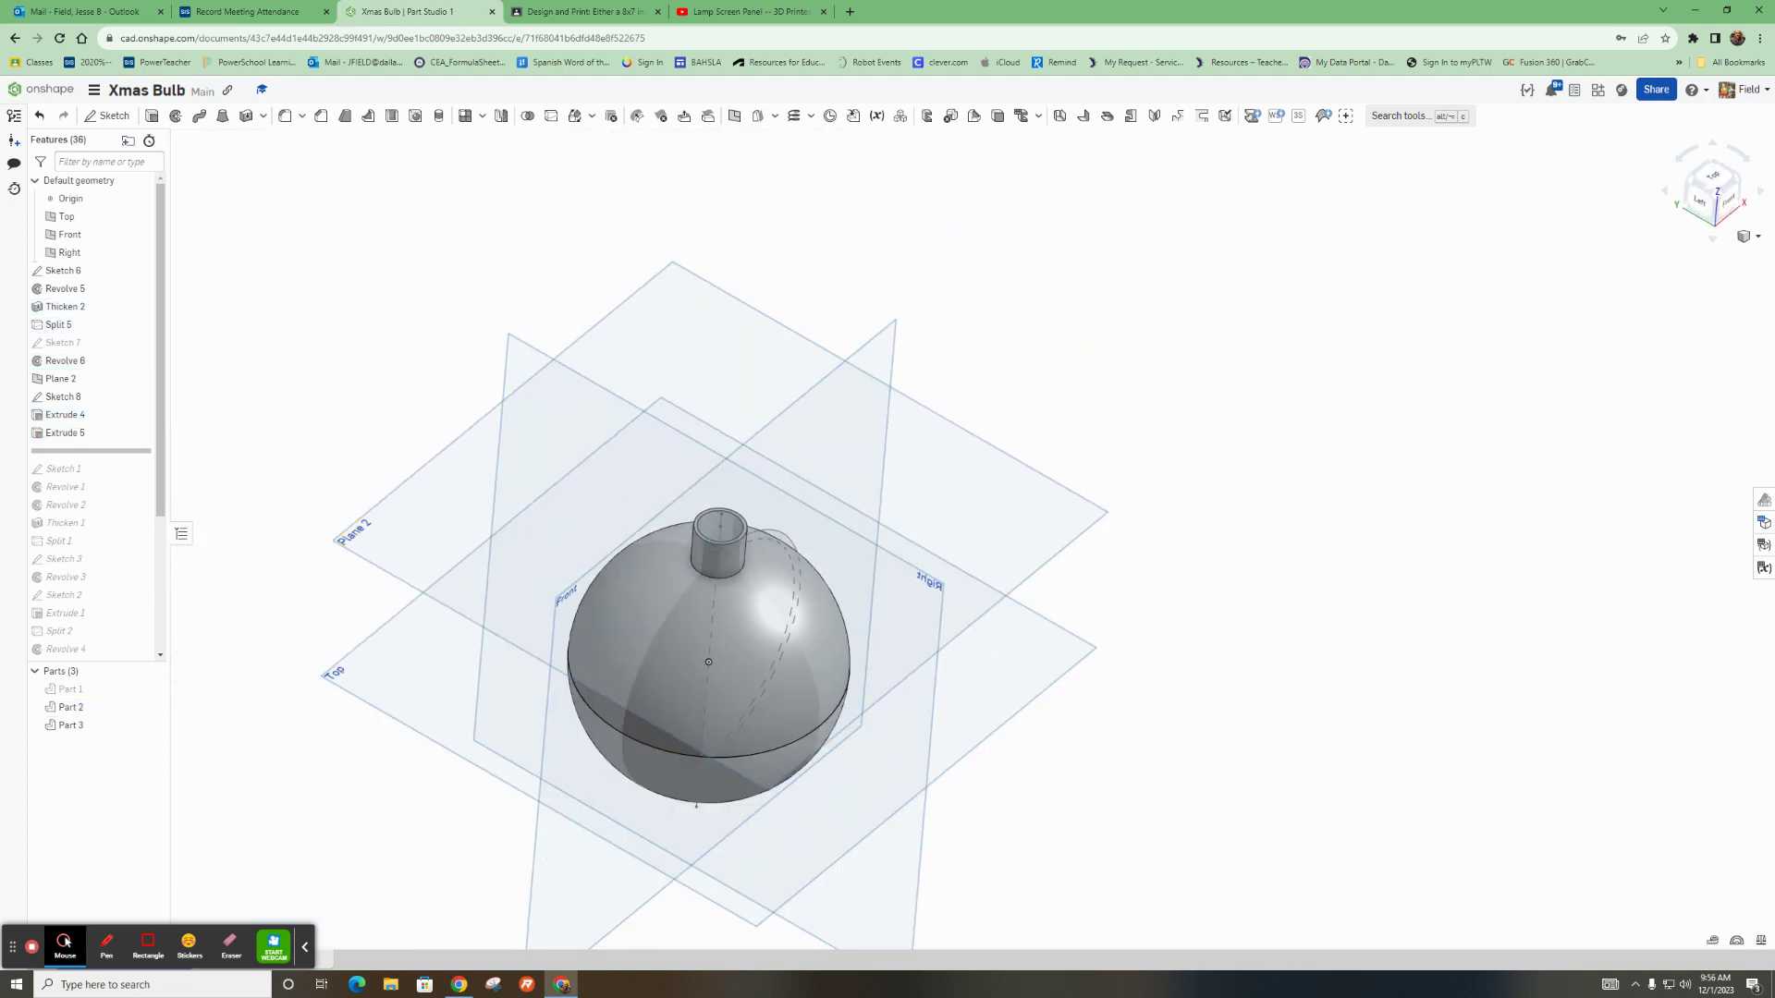
left_click(1750, 241)
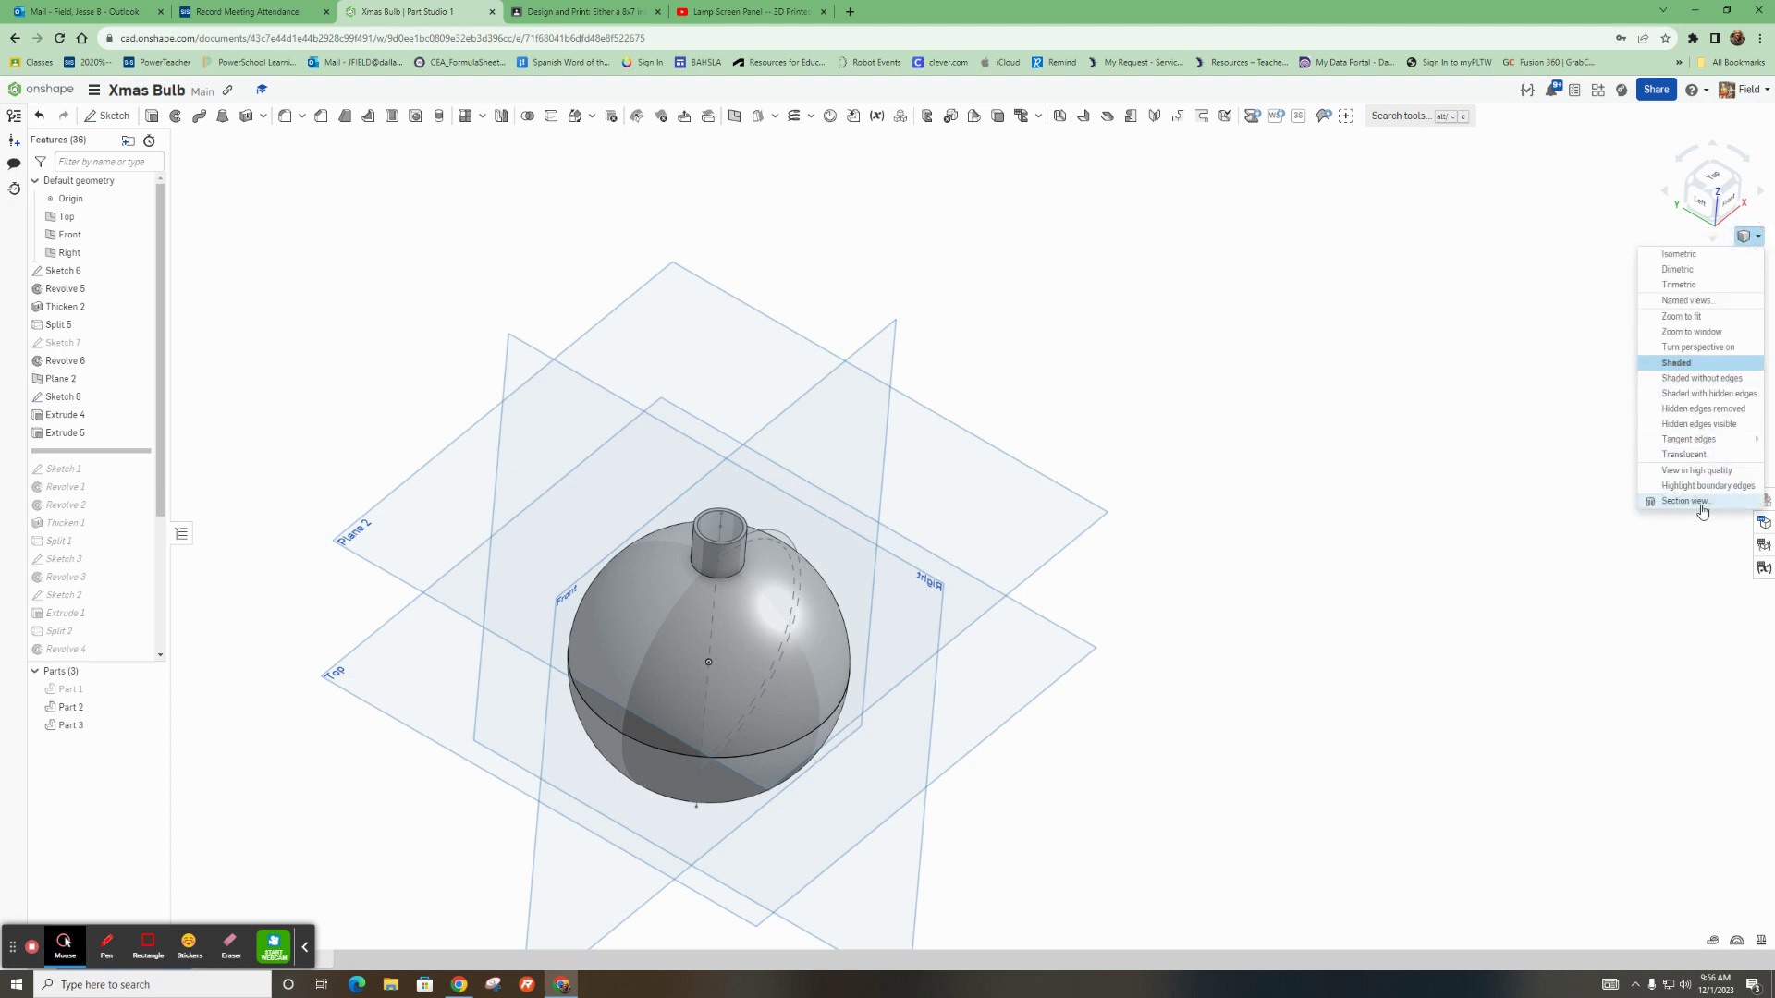
left_click(1702, 507)
right_click_drag(845, 680, 793, 622)
scroll(658, 670, "up", 10)
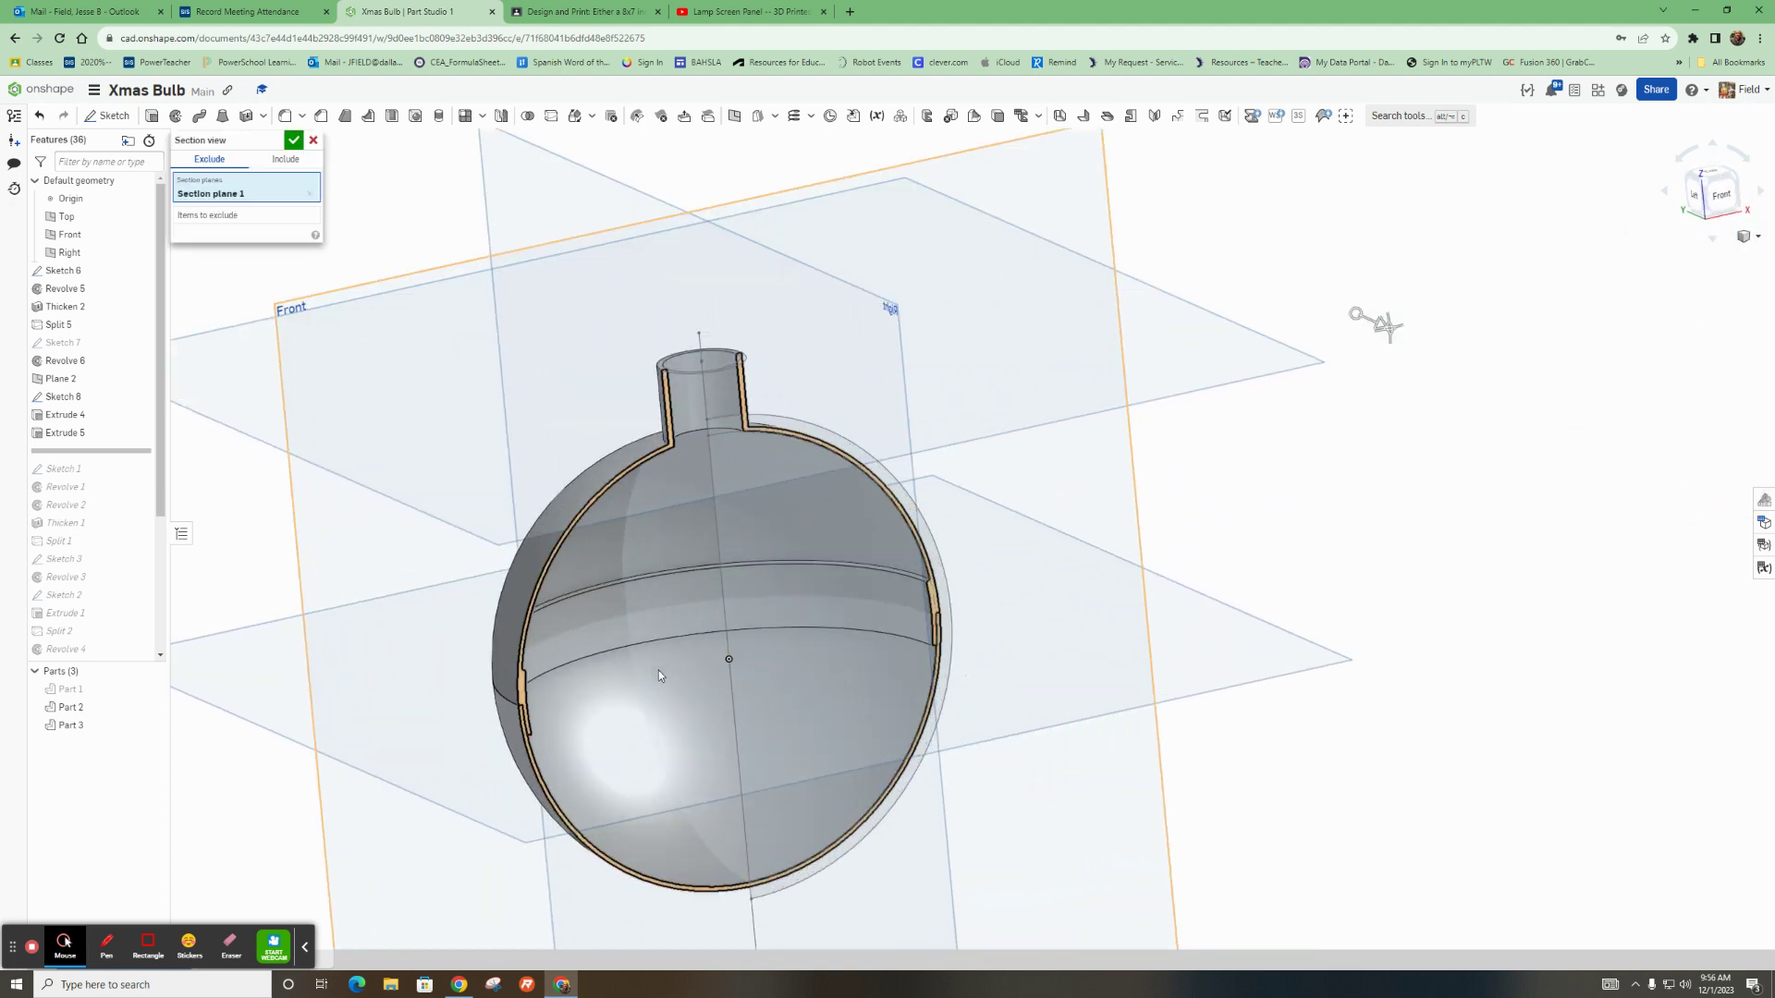
scroll(785, 453, "down", 10)
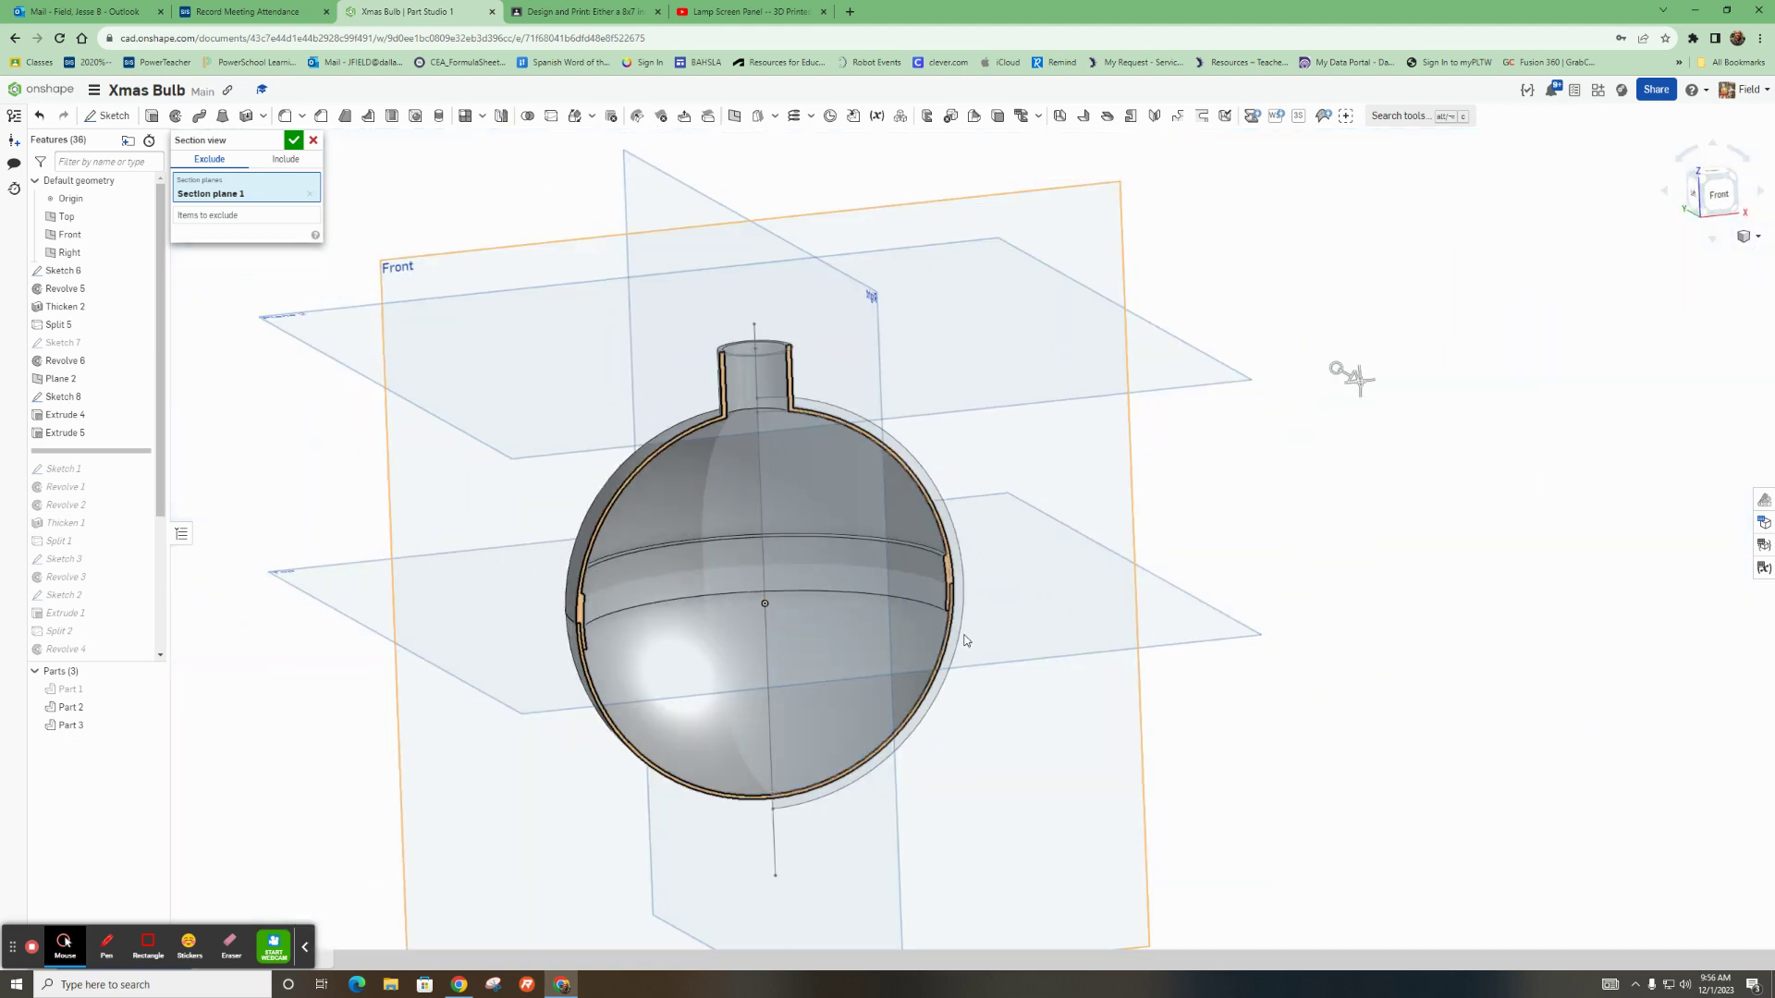
left_click(293, 140)
Examine the bulb from the back and turn off the section view
right_click_drag(908, 635, 974, 645)
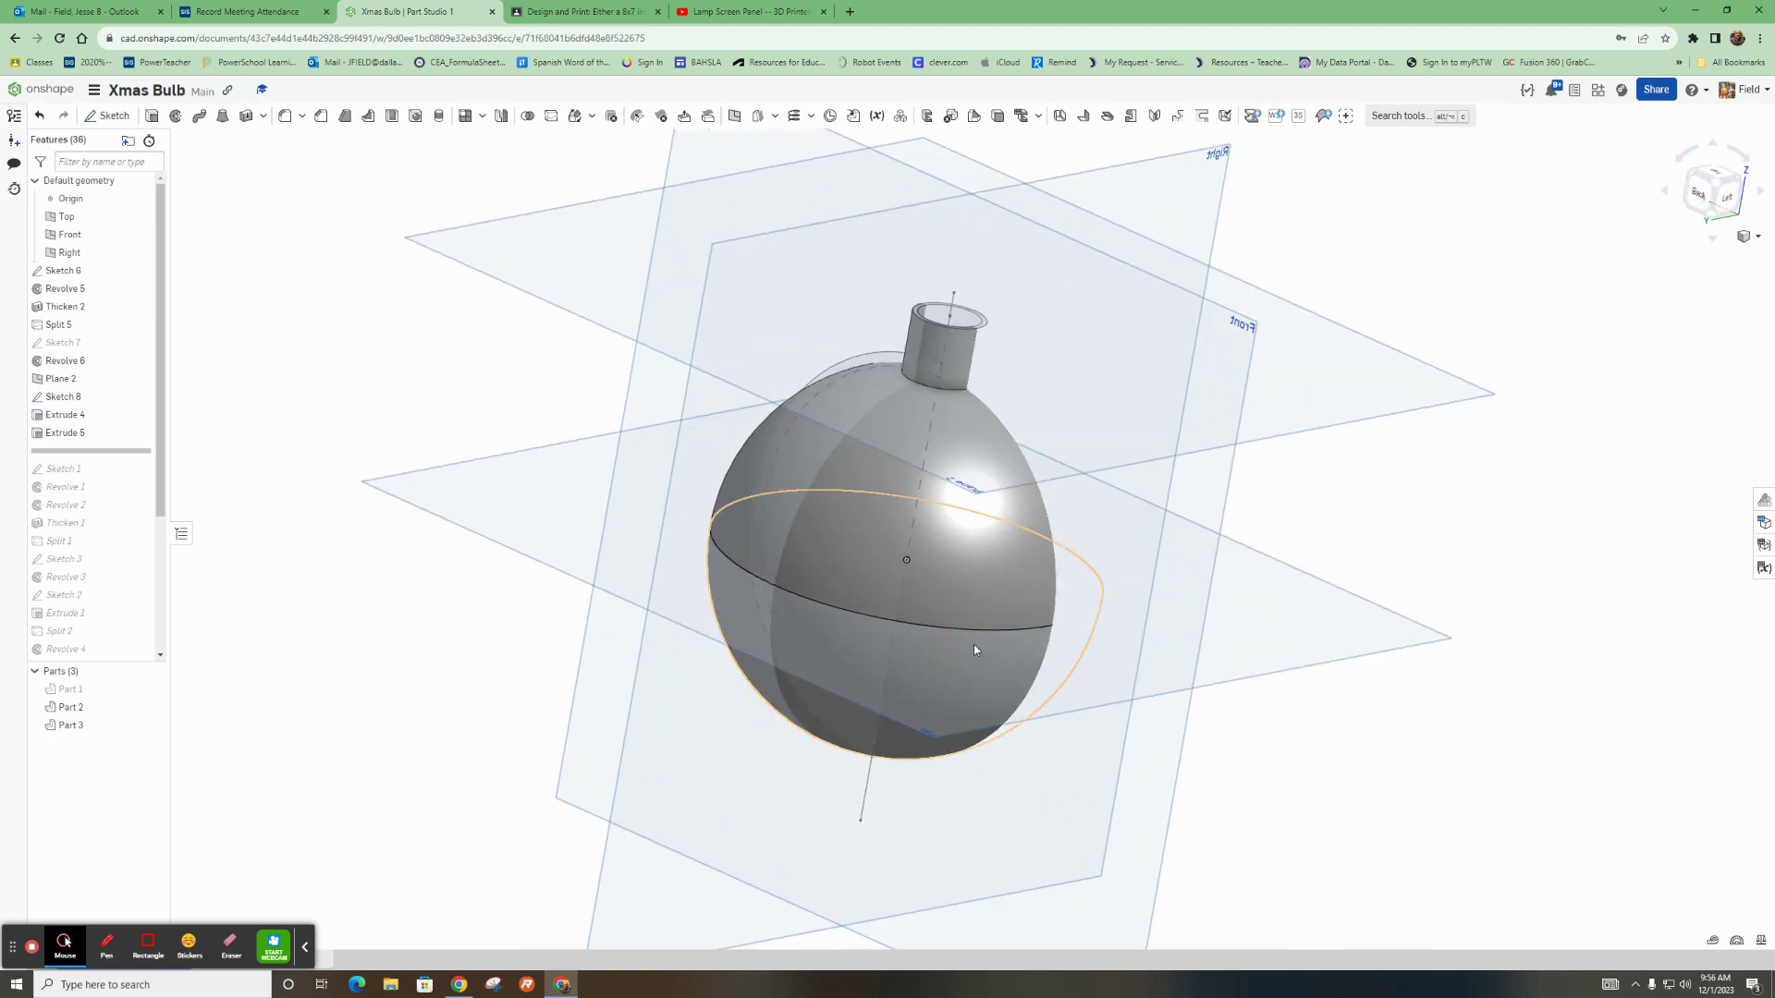
left_click(1701, 194)
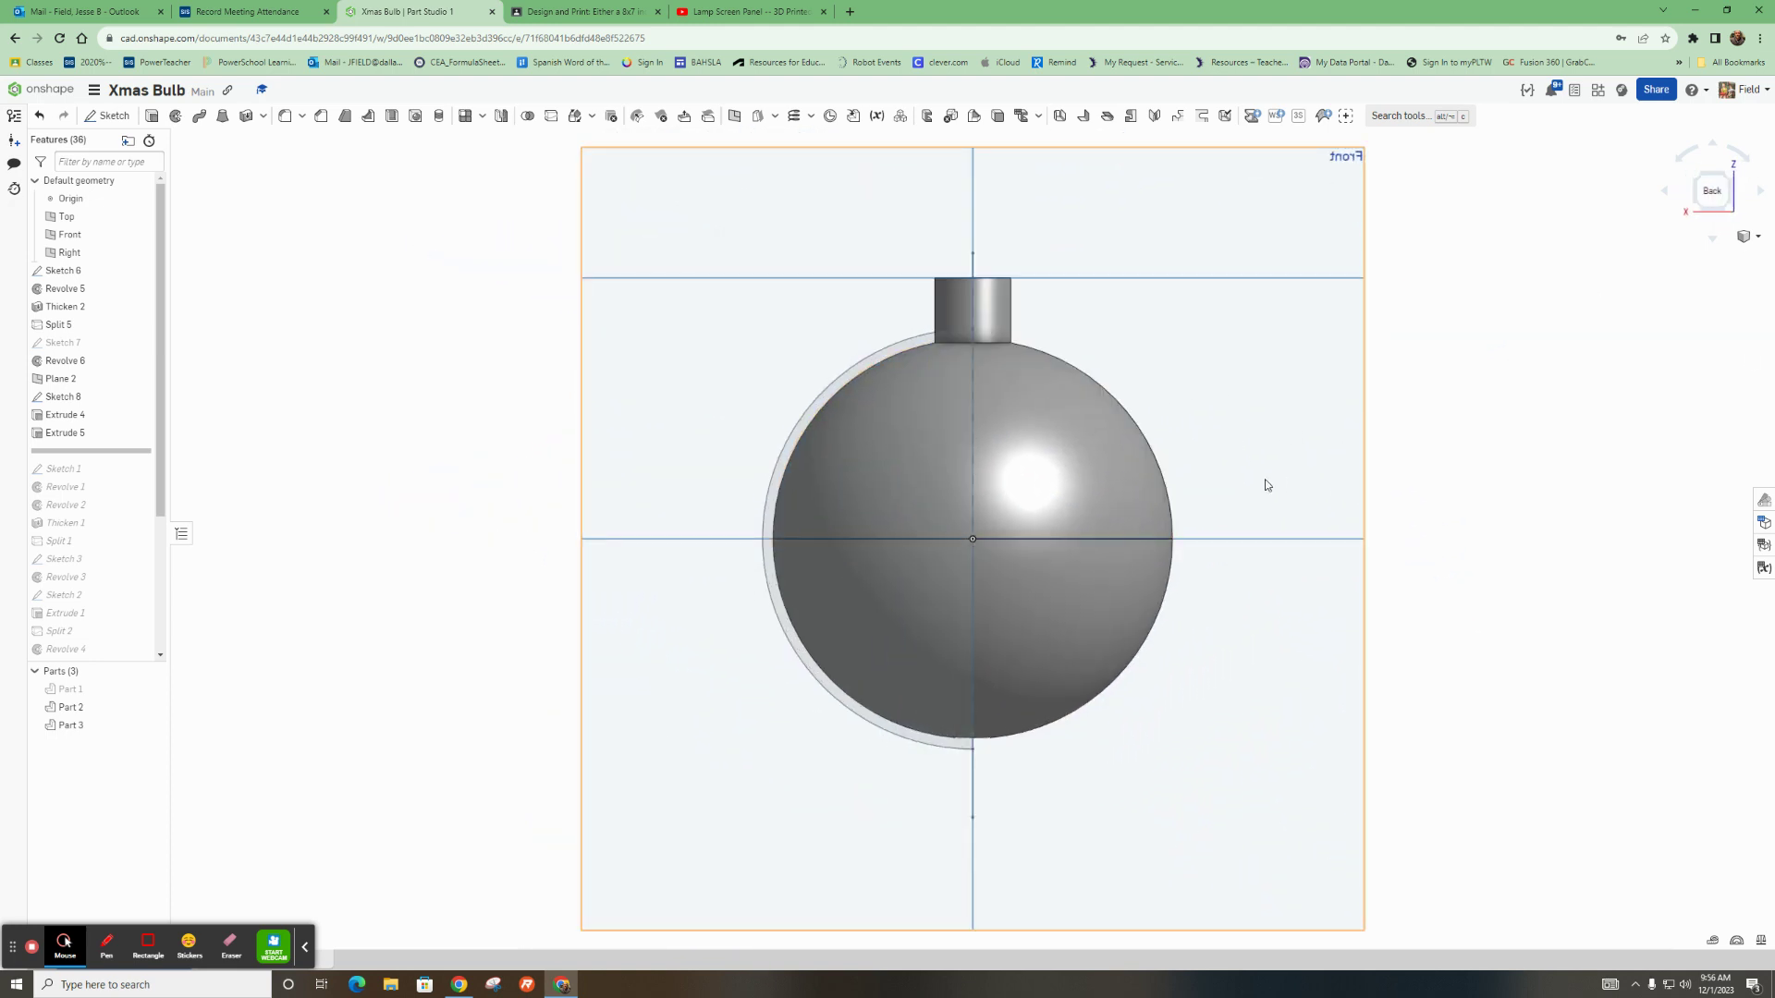
right_click_drag(1265, 484, 1189, 555)
right_click_drag(1276, 619, 1216, 630)
left_click(1748, 237)
left_click(1715, 518)
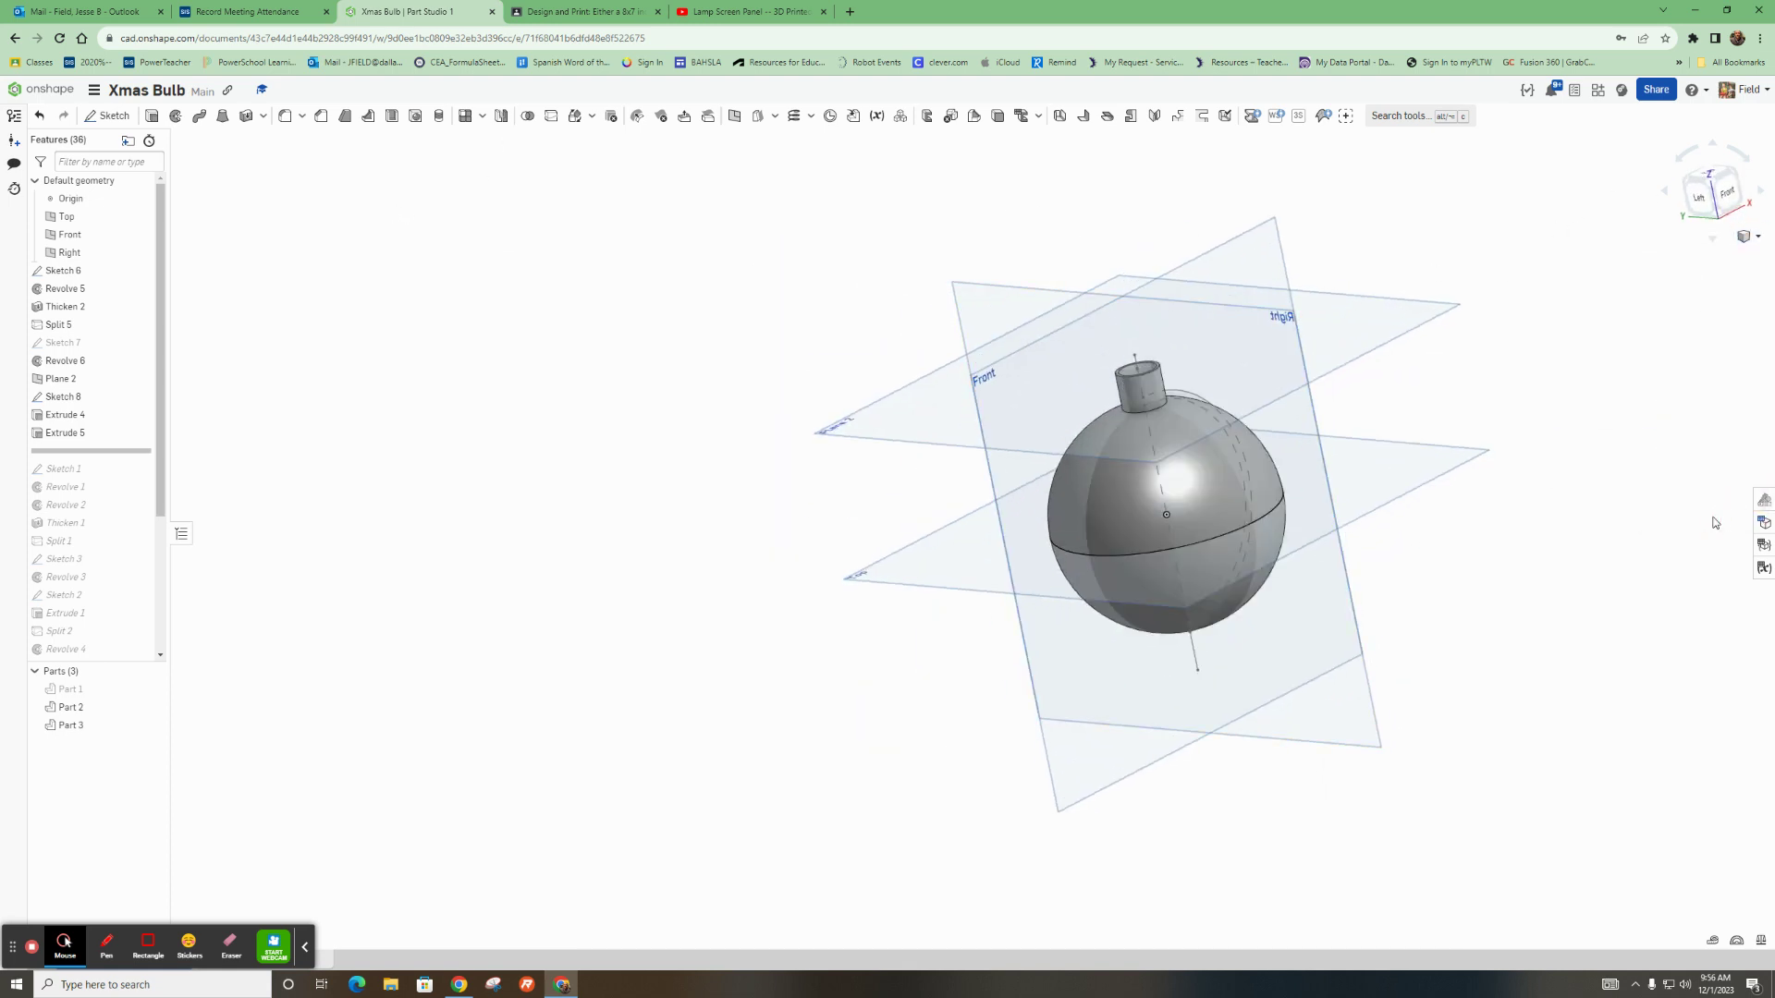
Create a plane offset from the Right plane toward the left side of the bulb
left_click(742, 117)
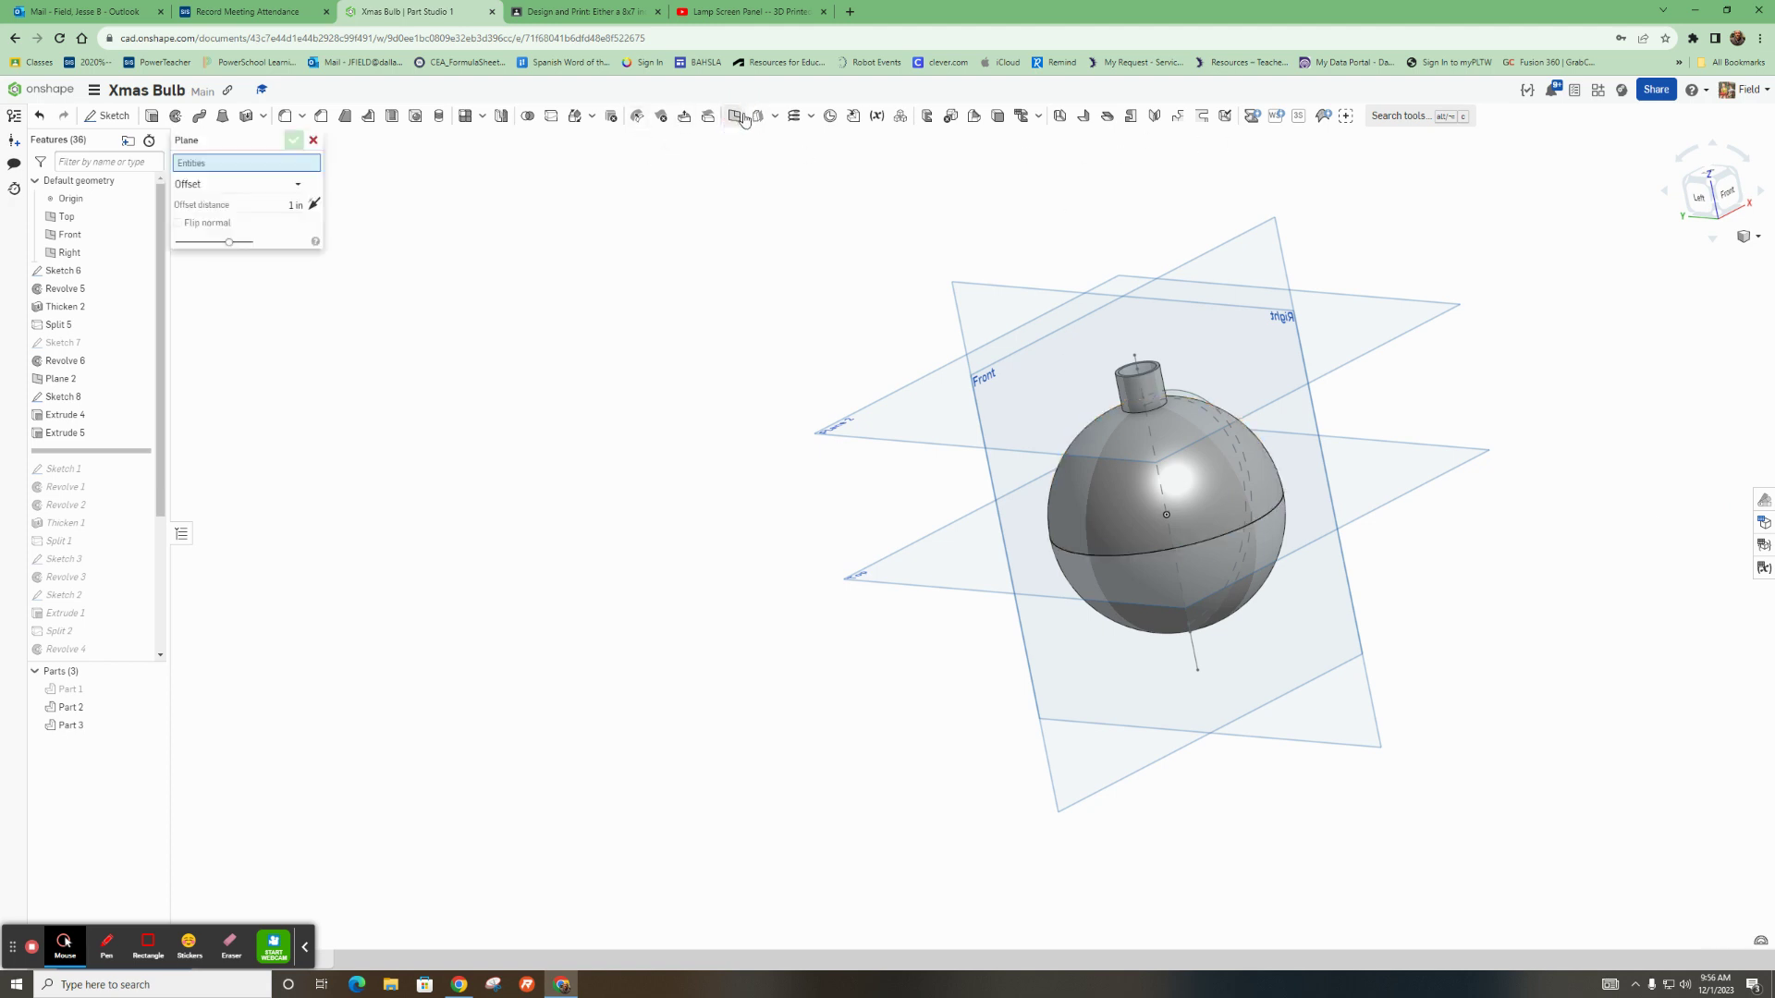
left_click(205, 183)
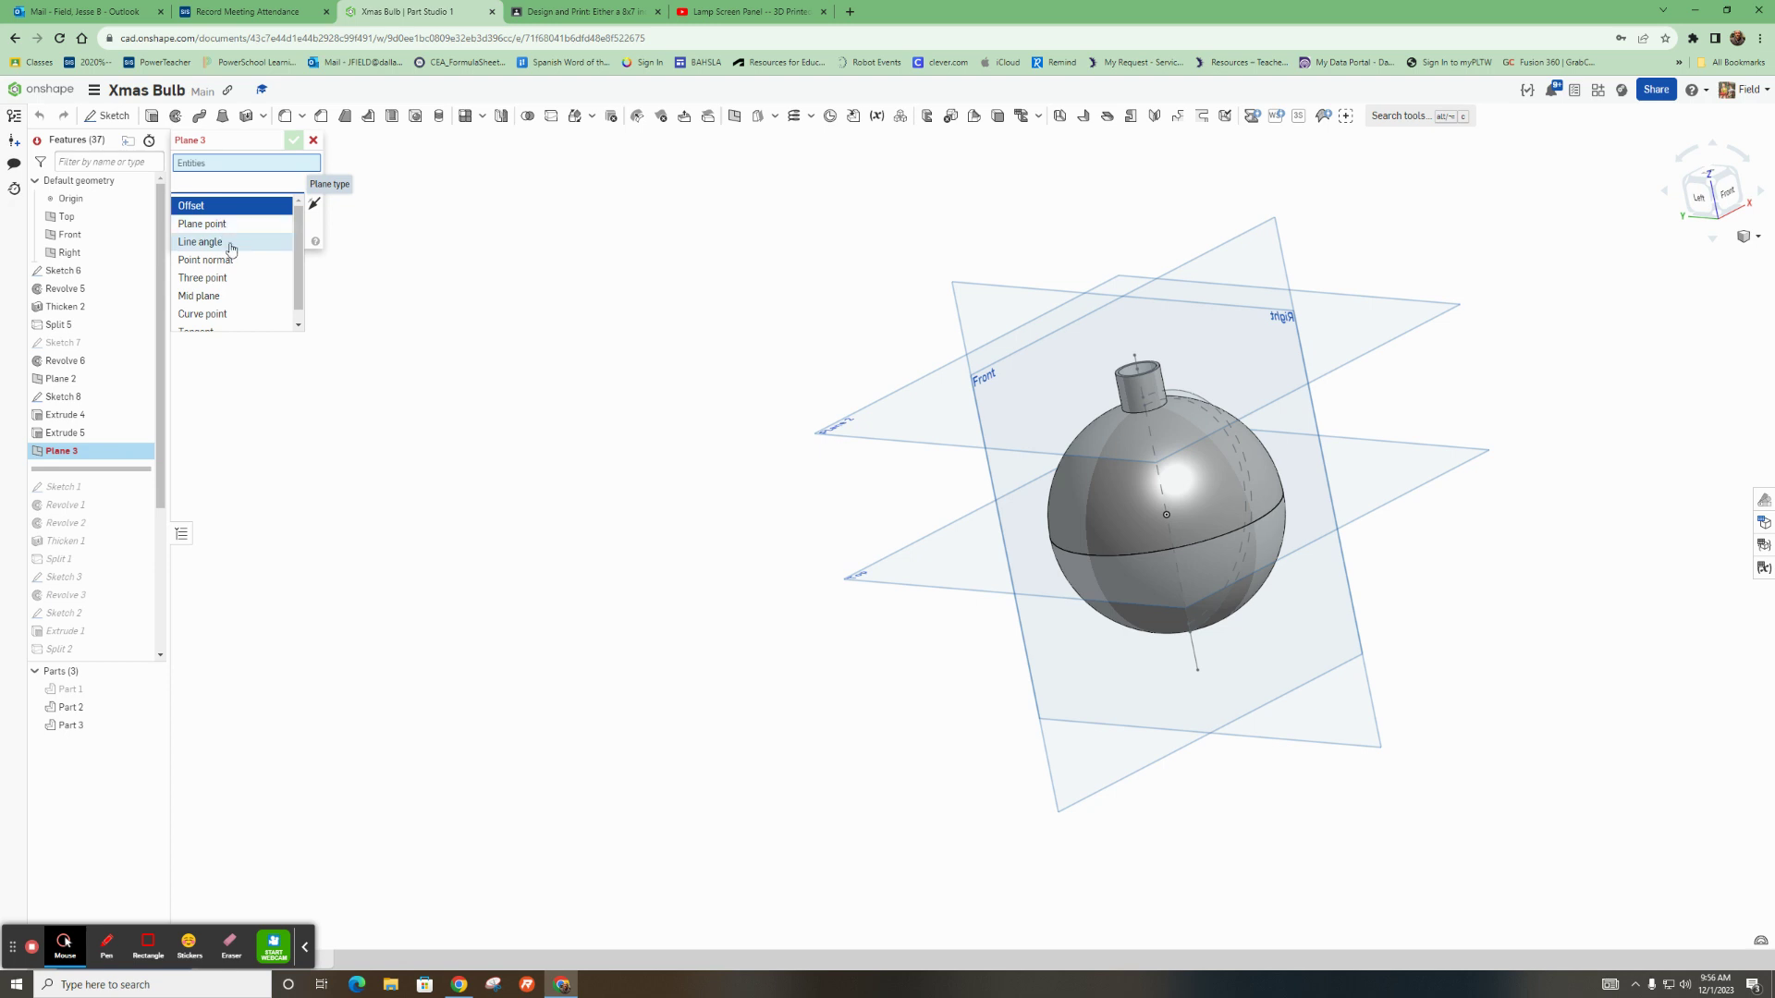
left_click(209, 223)
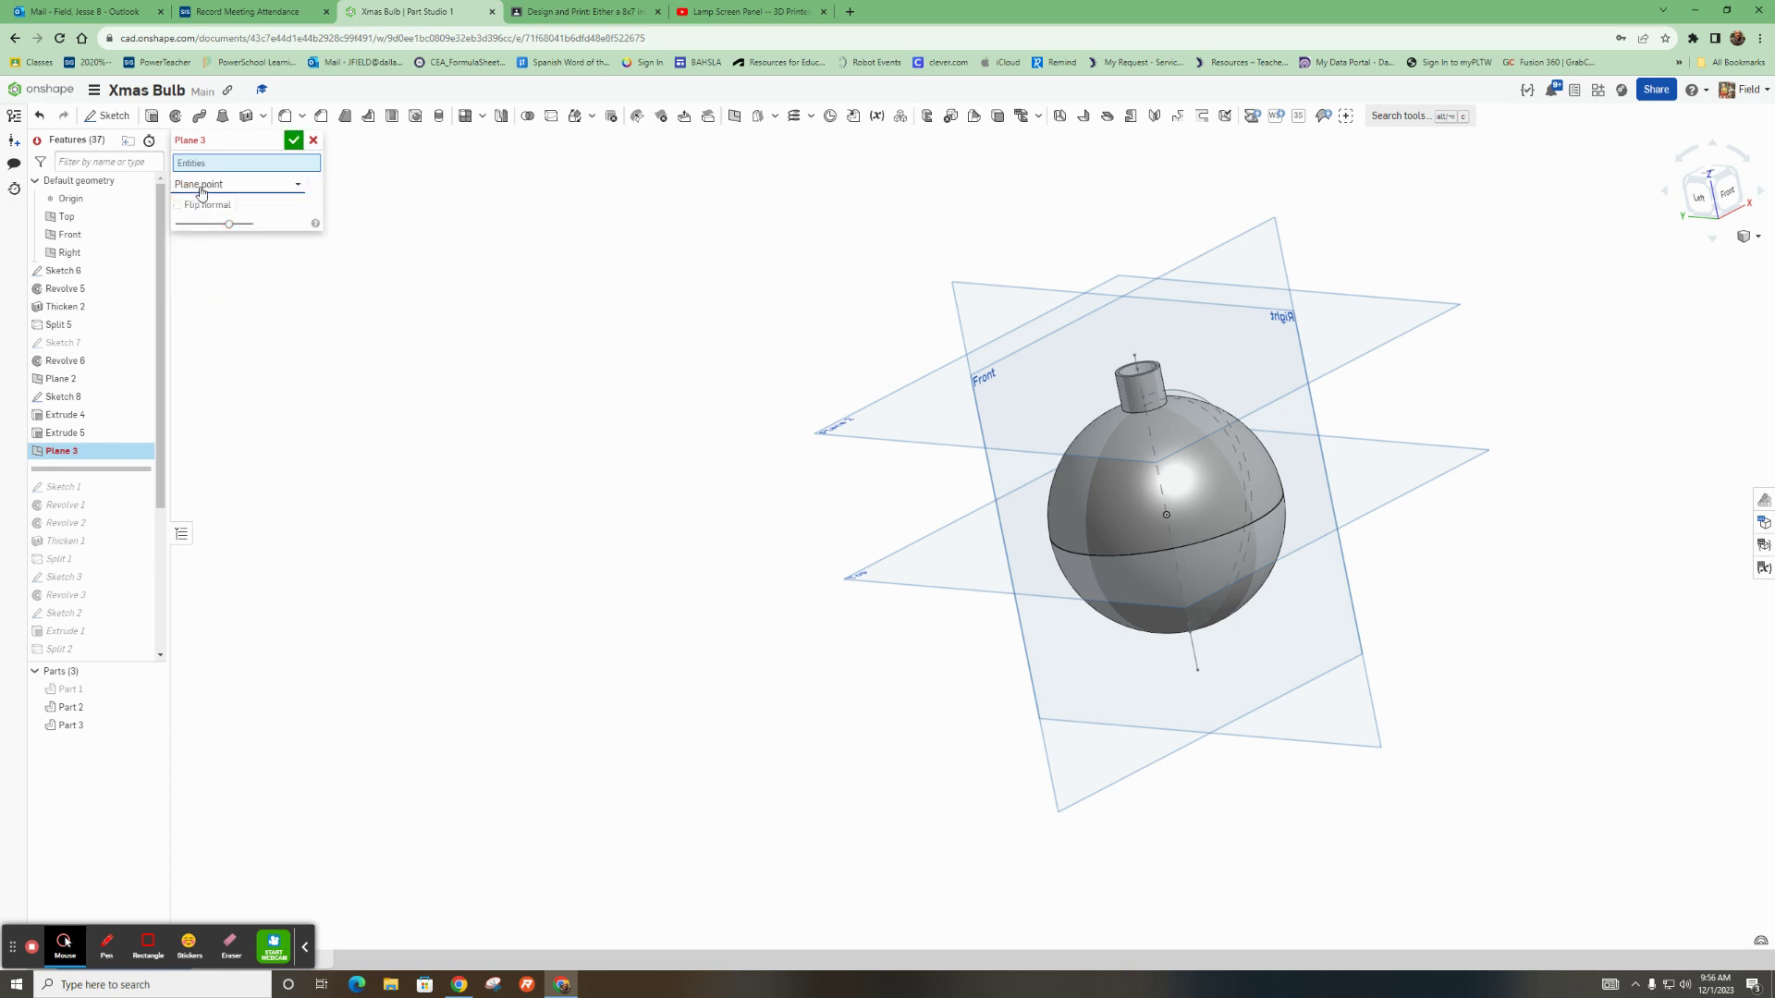
left_click(199, 184)
left_click(198, 204)
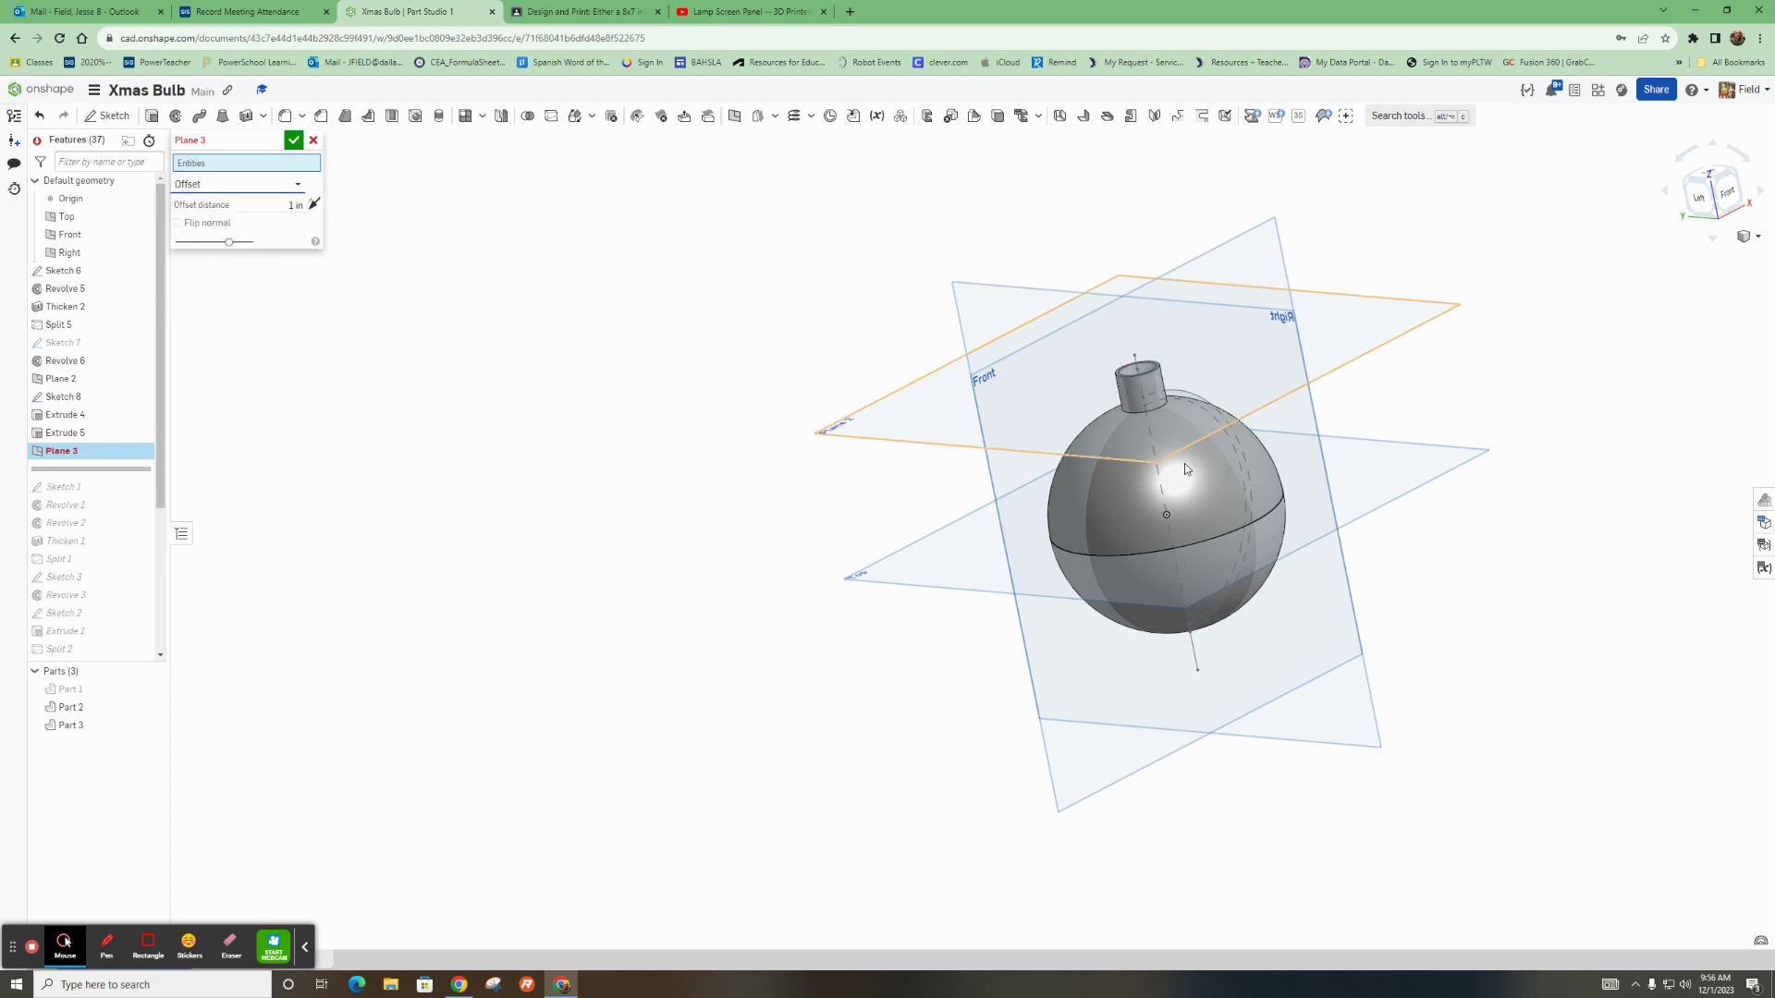
left_click(1295, 447)
right_click_drag(1295, 446, 1220, 566)
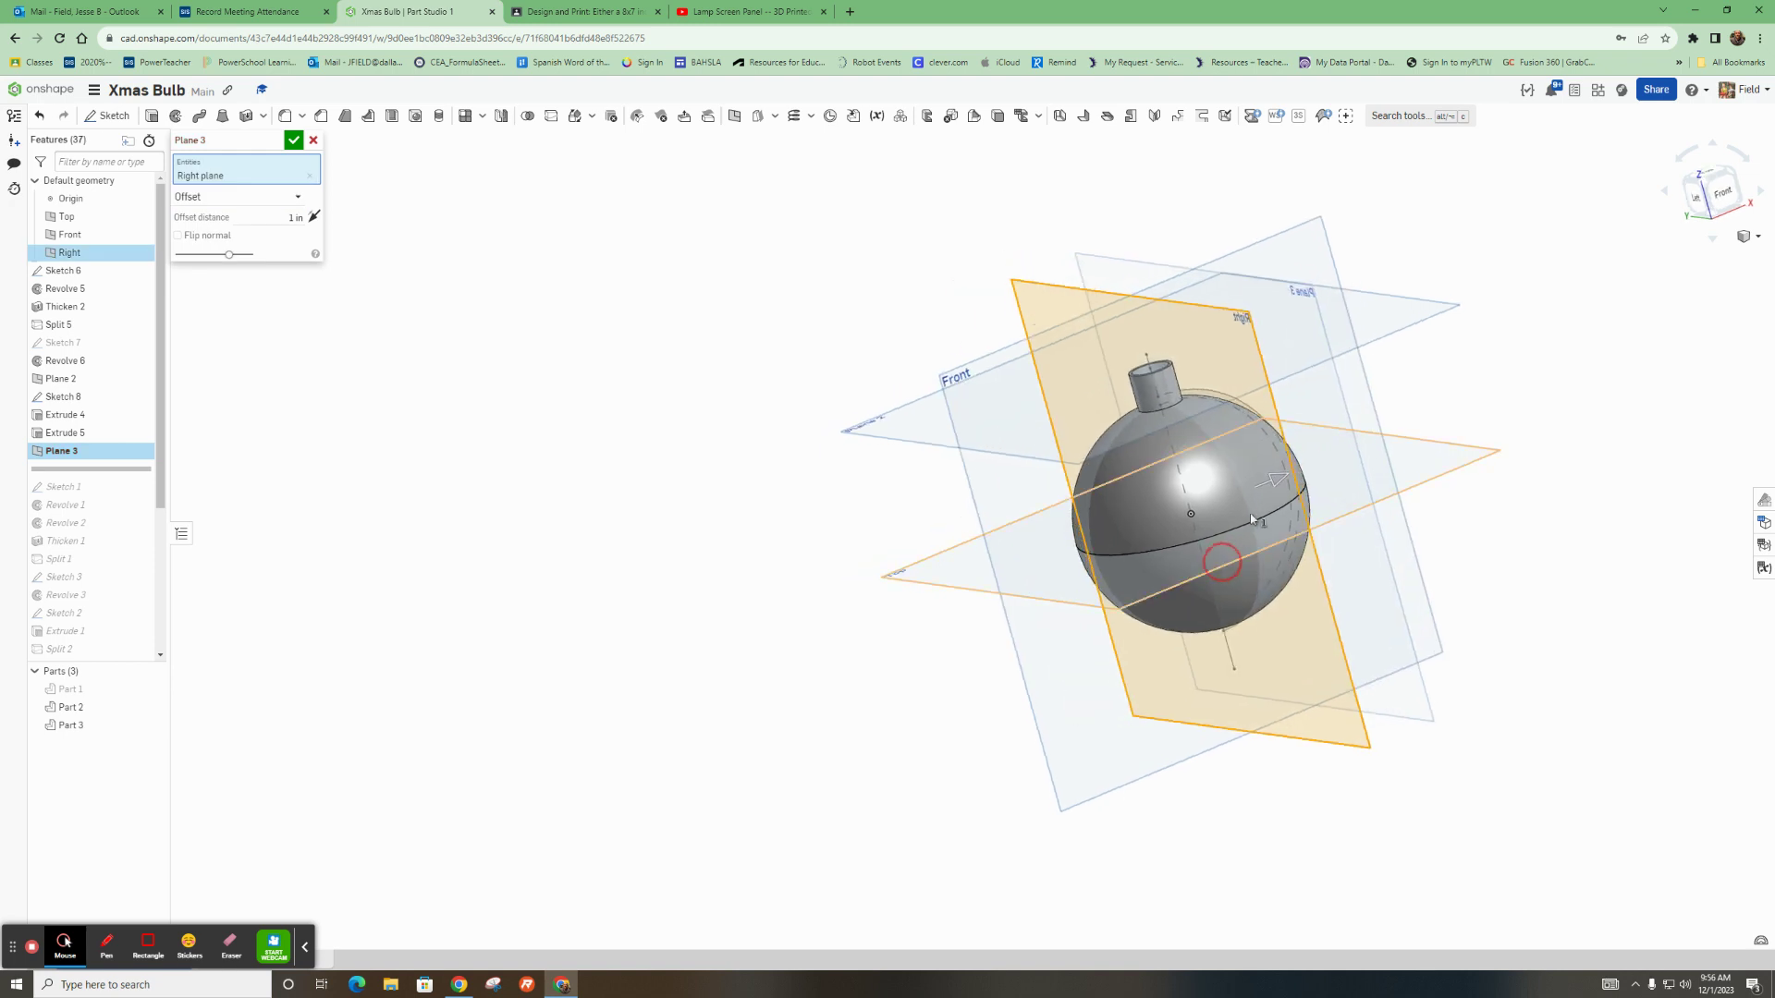
left_click_drag(1221, 504, 1089, 575)
right_click_drag(1088, 575, 1220, 548)
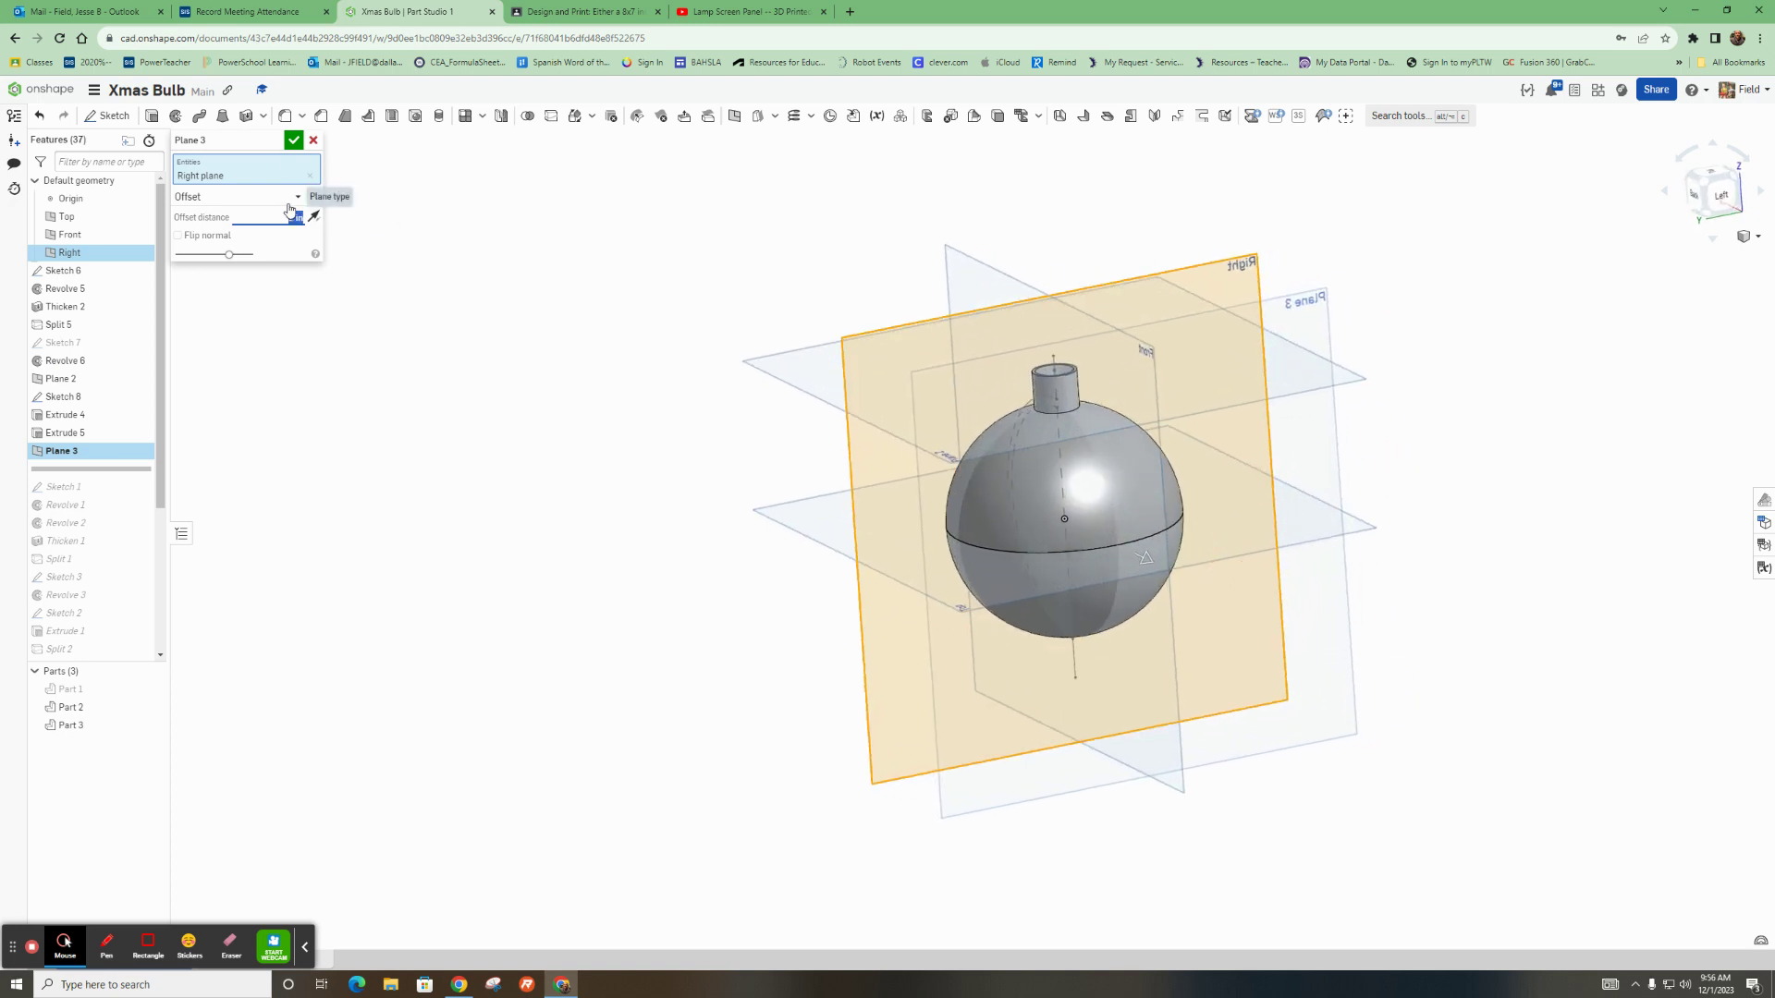
left_click(294, 142)
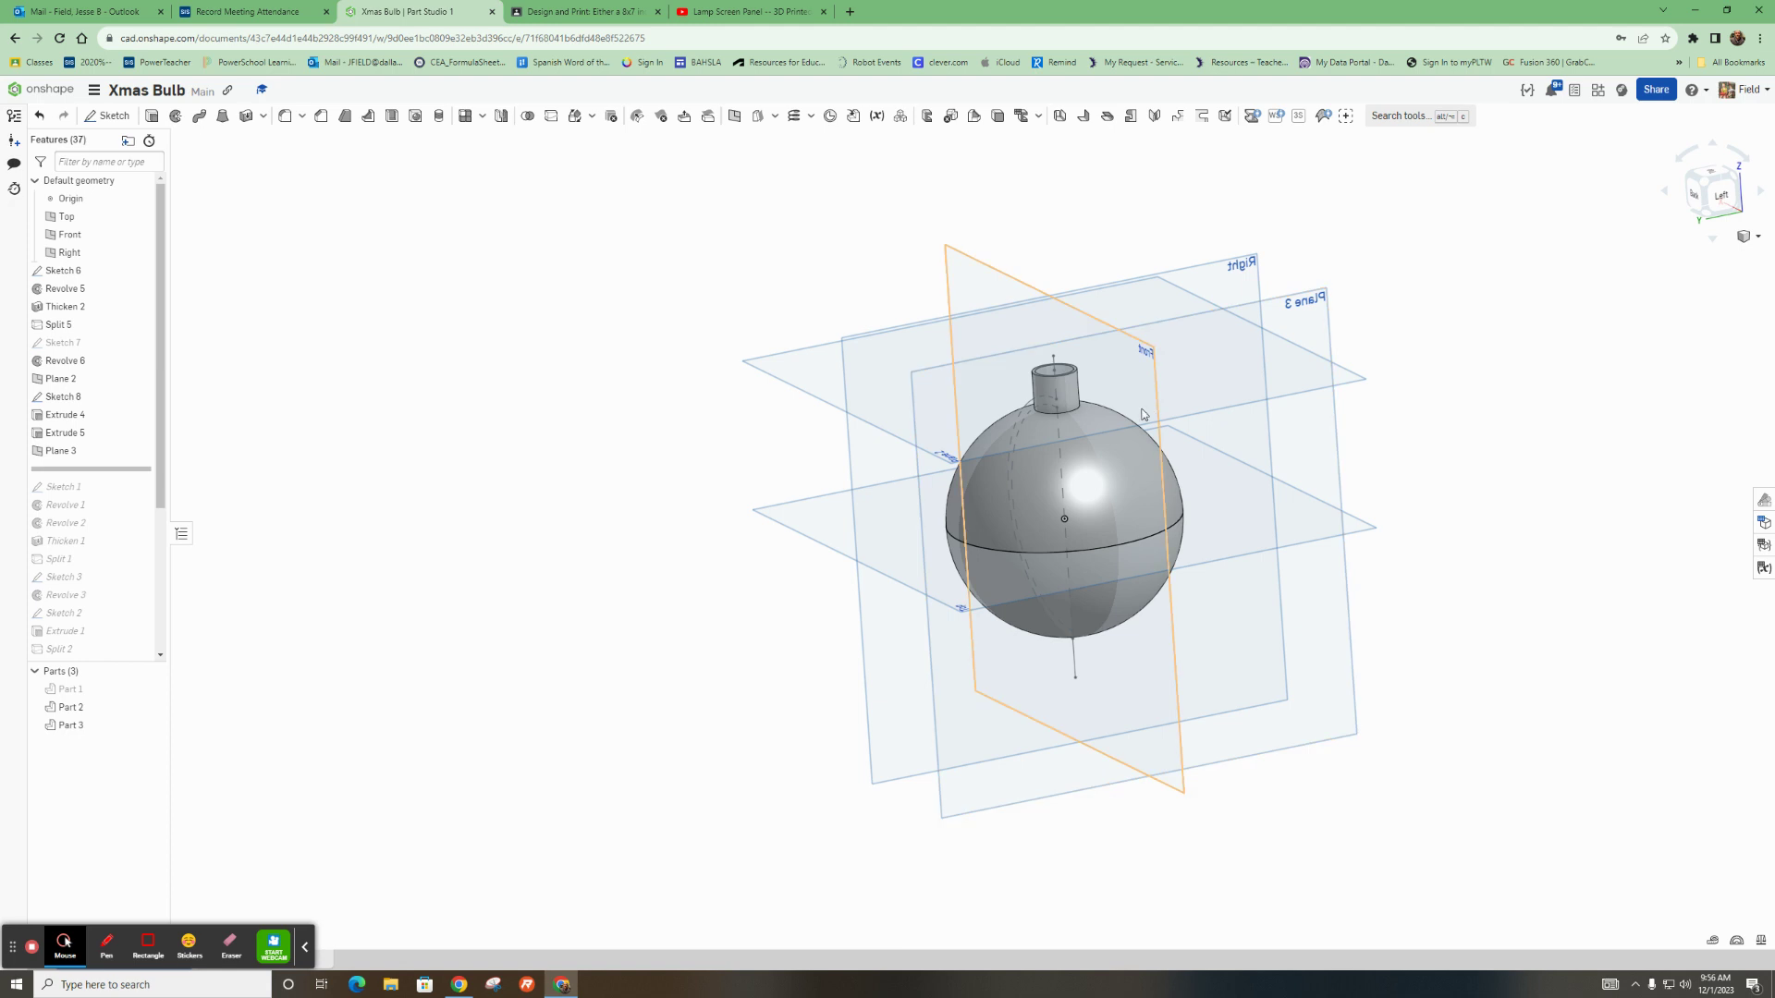
Start a sketch on the new side plane and view it straight on from the left
right_click_drag(1101, 425, 1161, 412)
left_click(1330, 458)
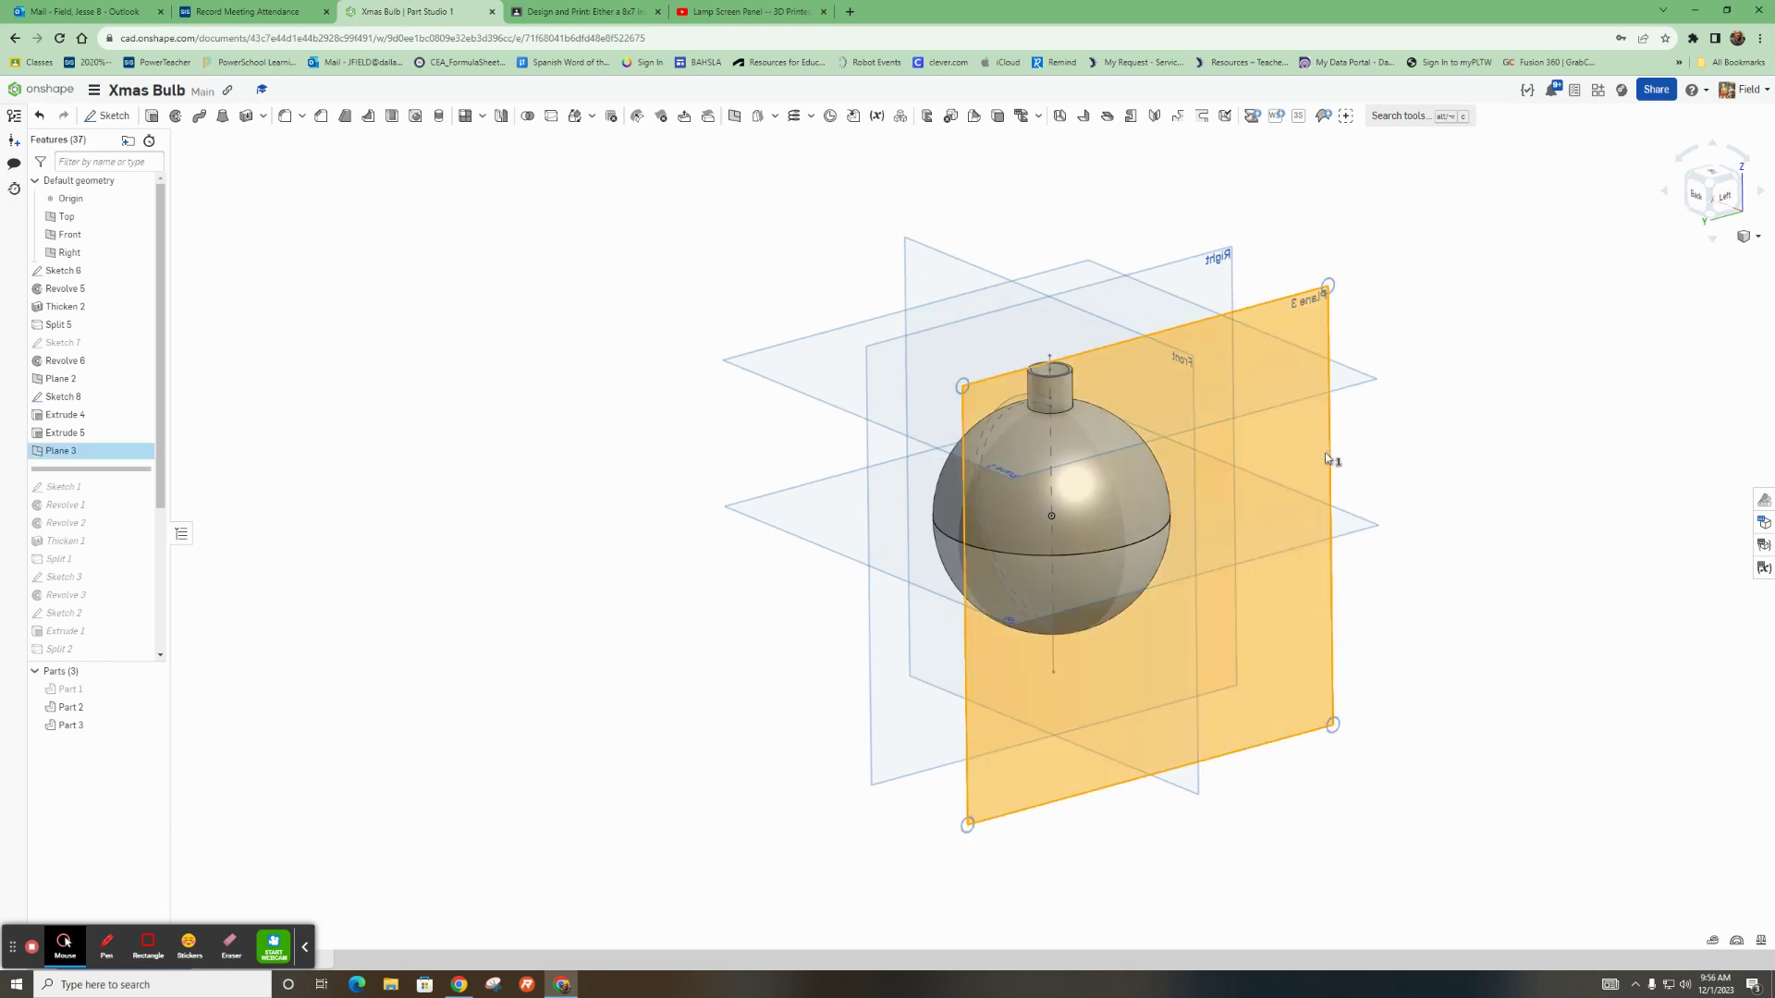
left_click(109, 116)
left_click(1727, 196)
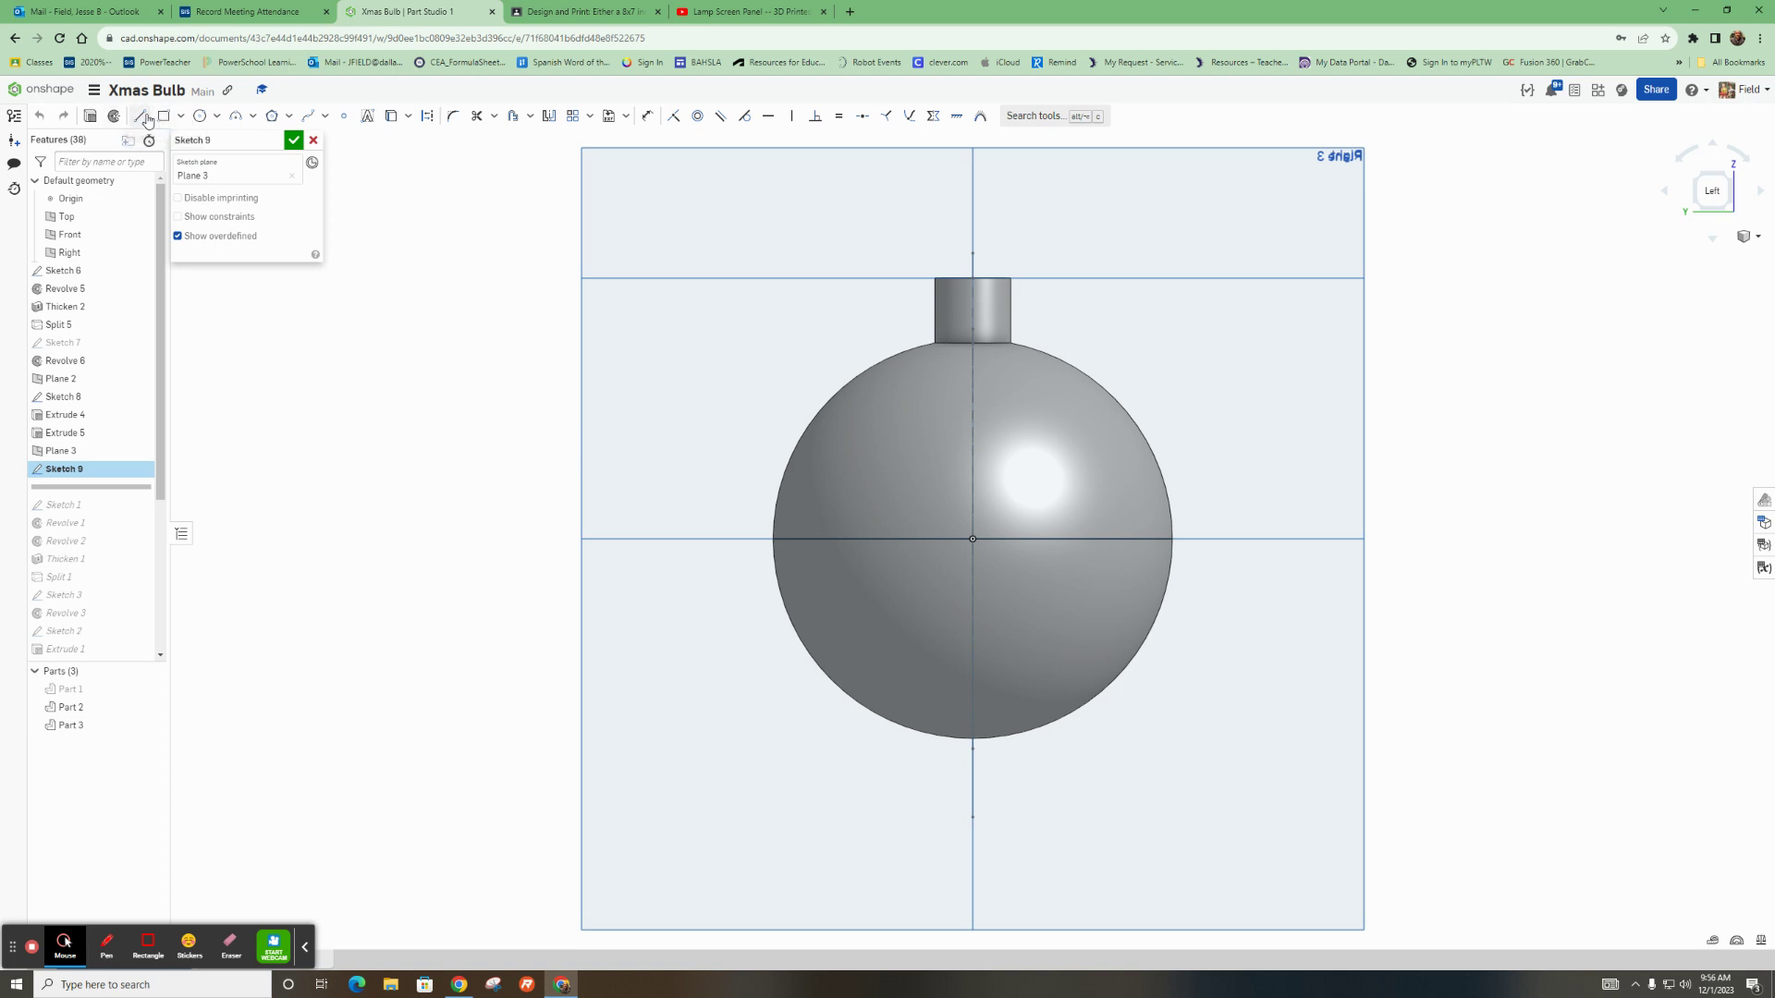
Add the sketch text "X mas" in the Michroma font across the middle of the bulb
left_click(139, 118)
left_click(367, 114)
left_click(1110, 601)
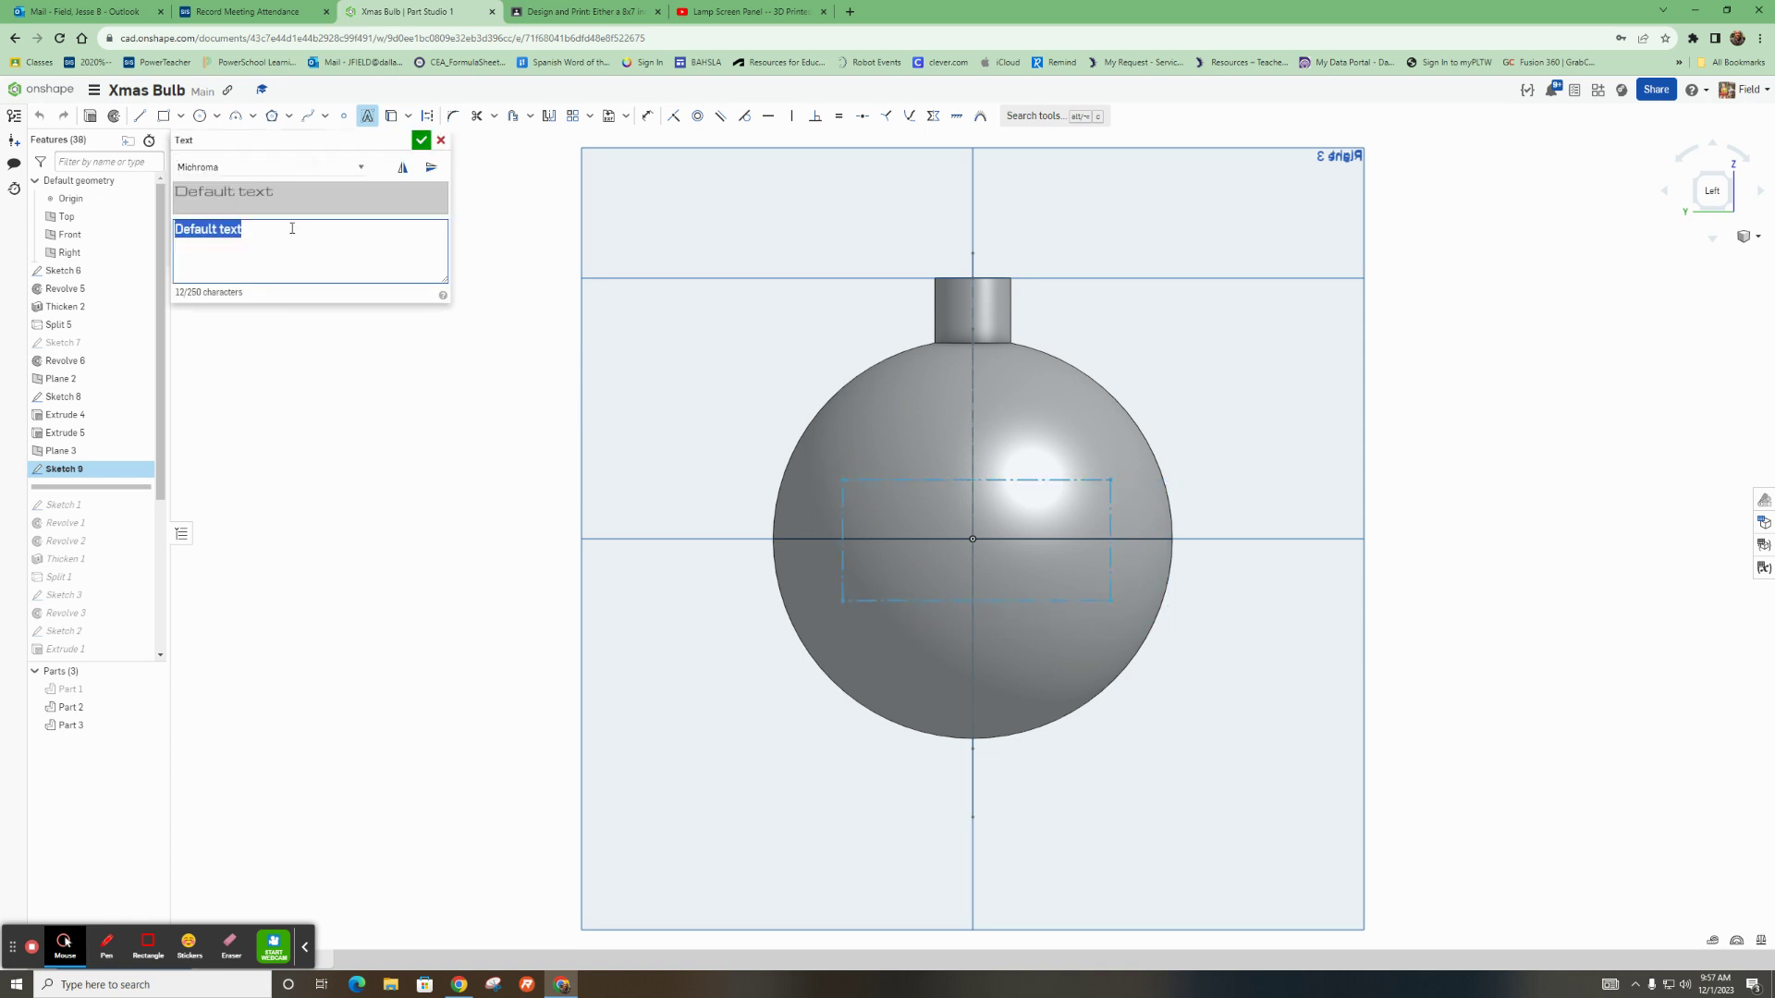
type("X mas")
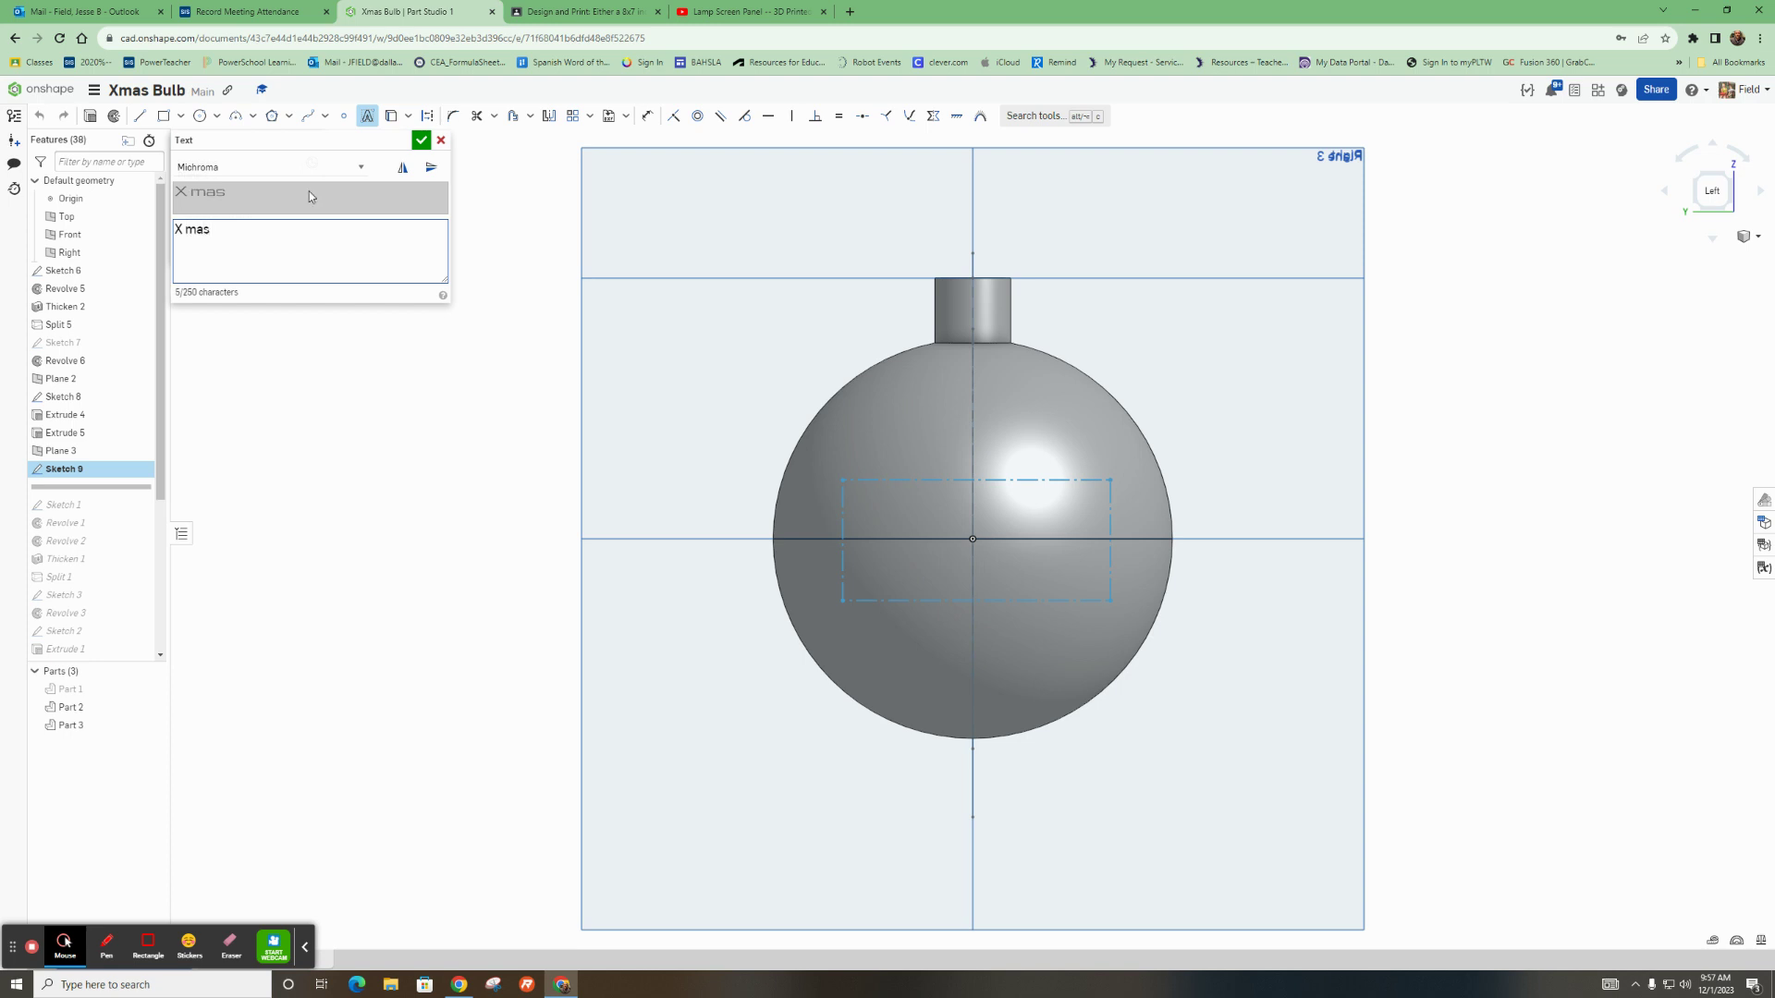
left_click(421, 141)
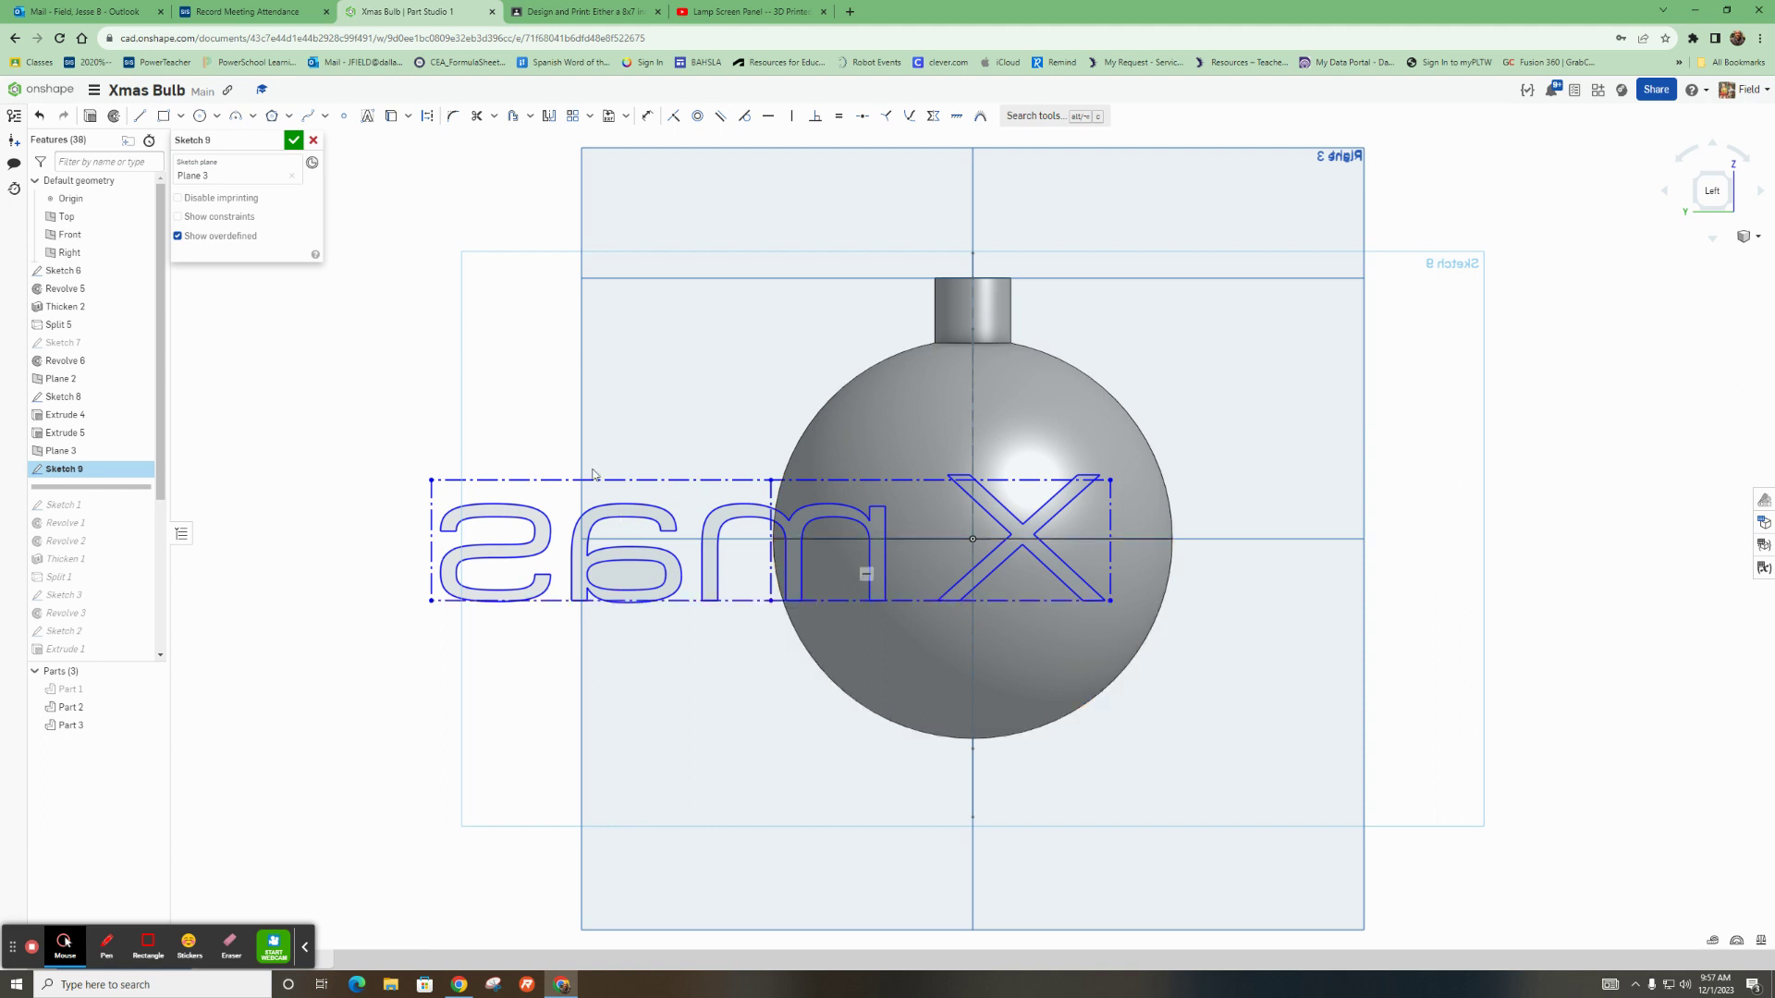
Reposition the "X mas" text box slightly lower across the bulb
left_click_drag(431, 481, 508, 501)
left_click_drag(1190, 621, 1129, 601)
left_click_drag(1127, 474, 1107, 494)
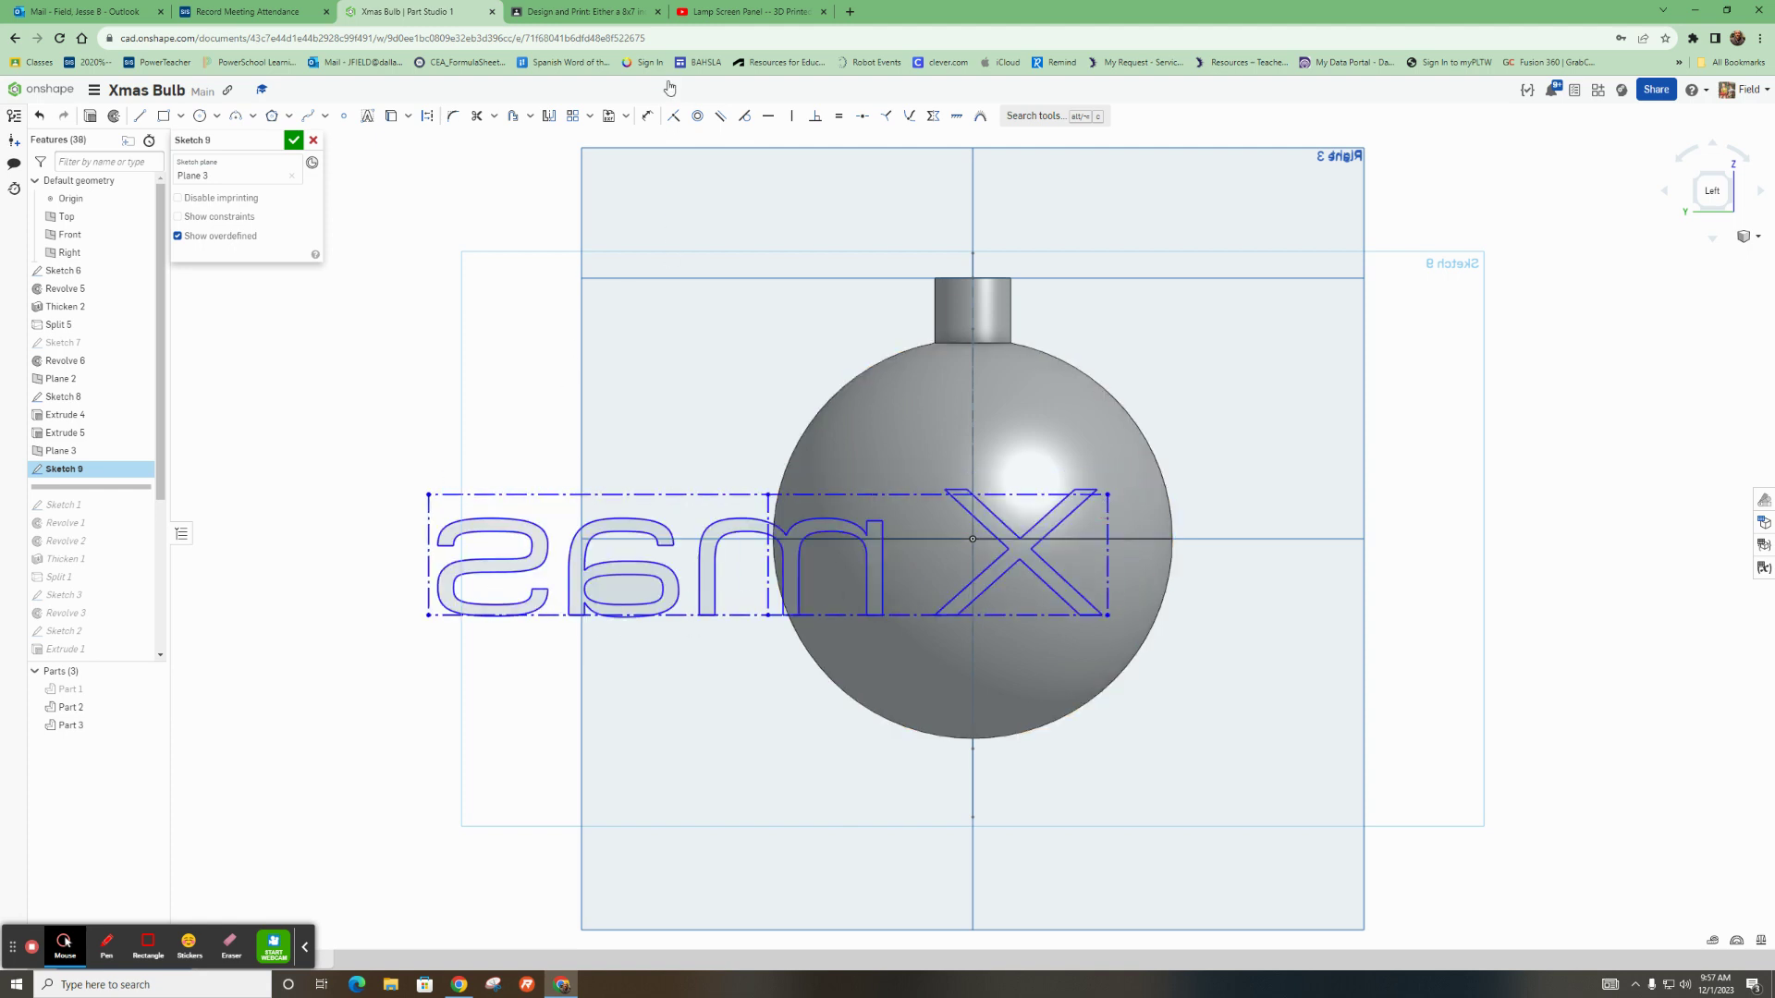
Dimension the width of the "X mas" text box and set it to 2 in
left_click(649, 120)
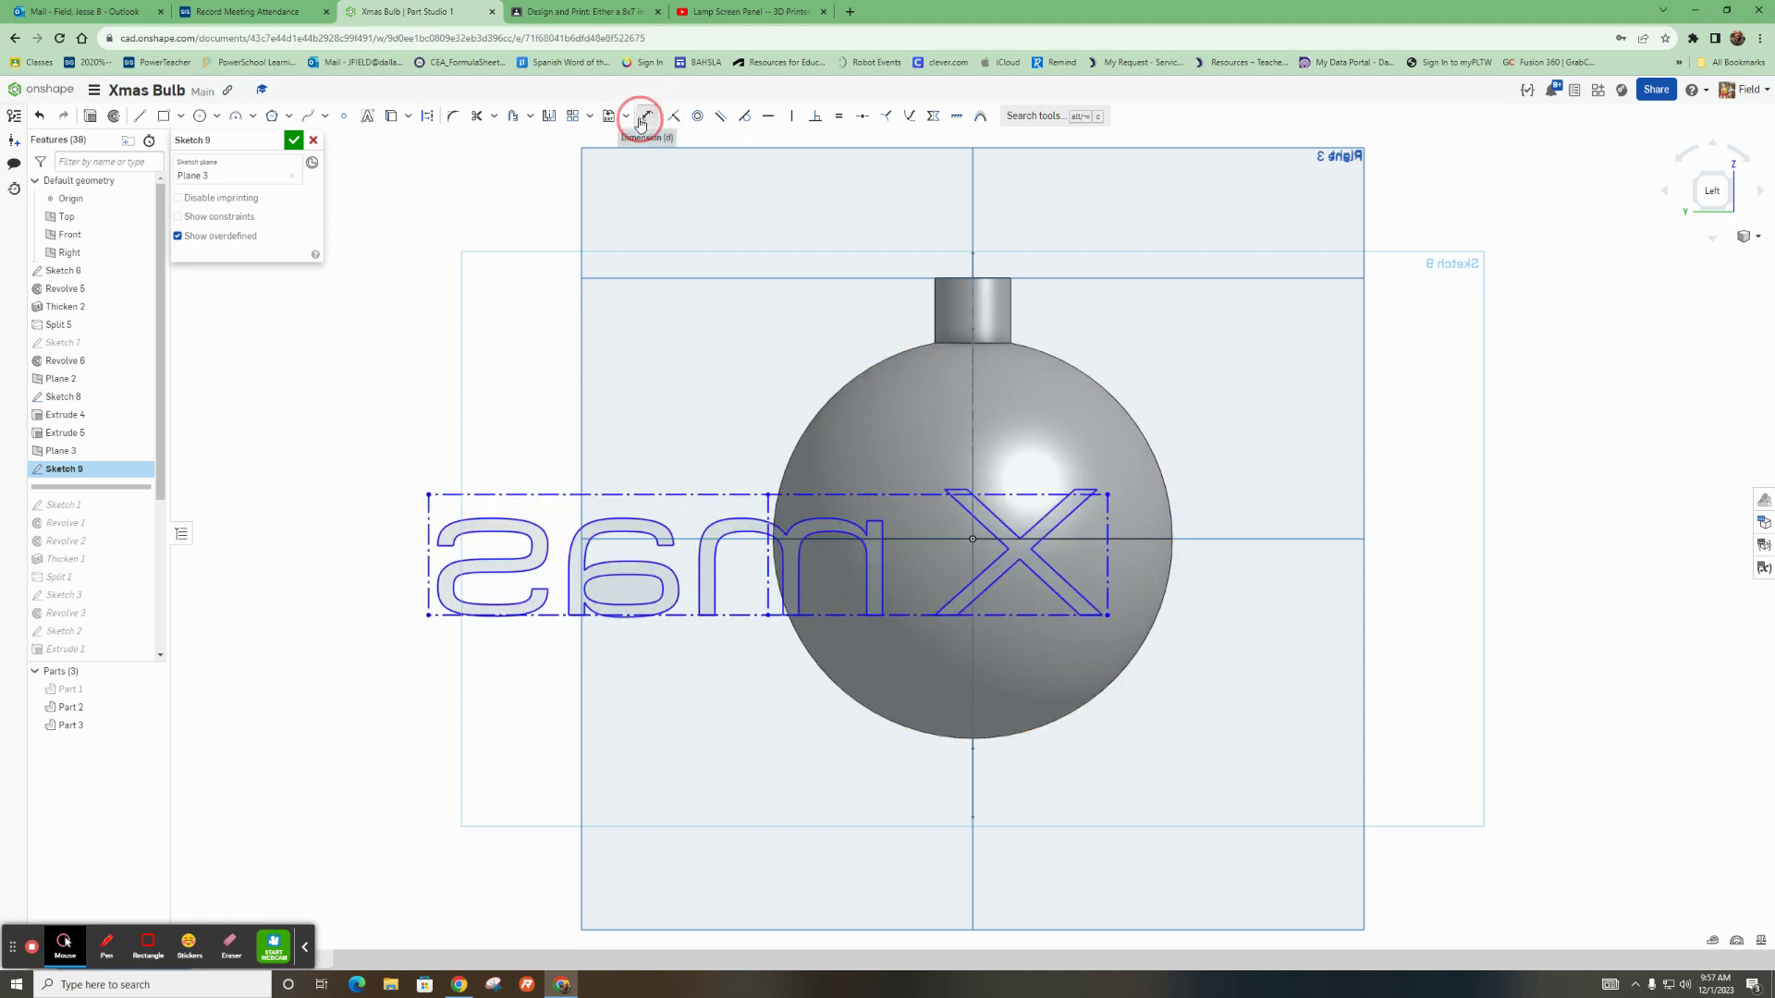
left_click(733, 494)
left_click(757, 373)
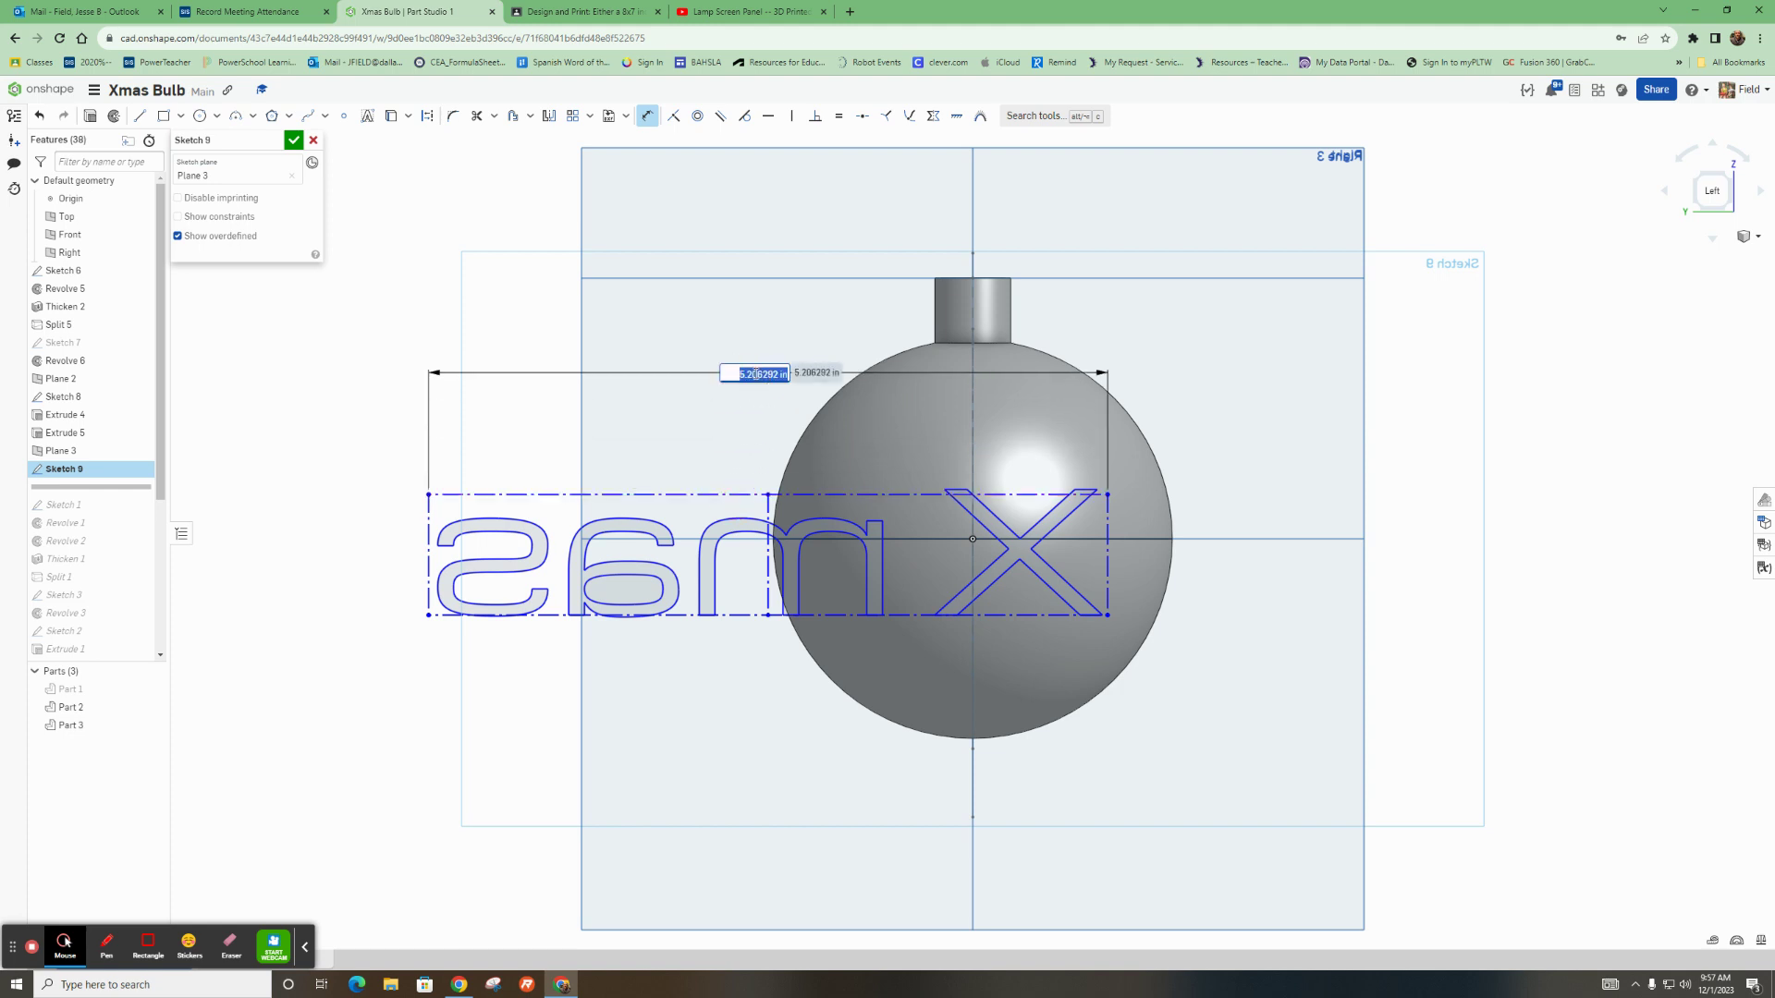
type("2")
key("Return")
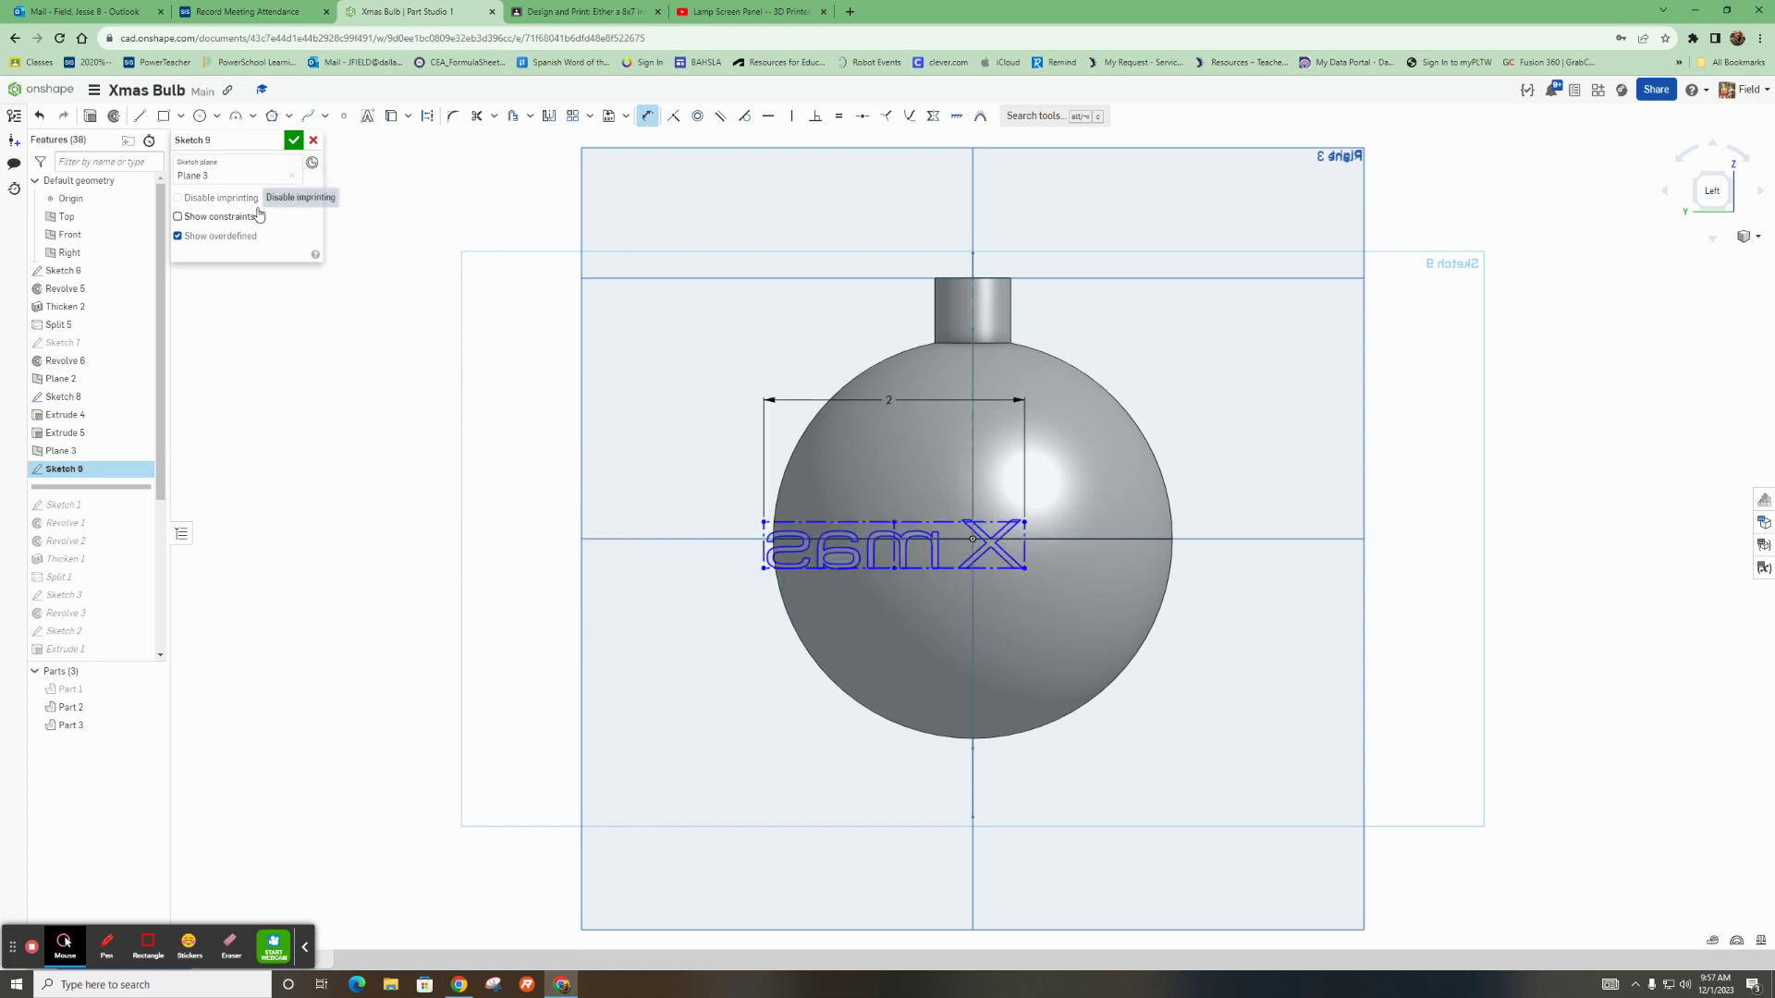
mouse_move(1062, 634)
right_mouse_down()
mouse_move(820, 634)
mouse_move(1057, 625)
right_mouse_up()
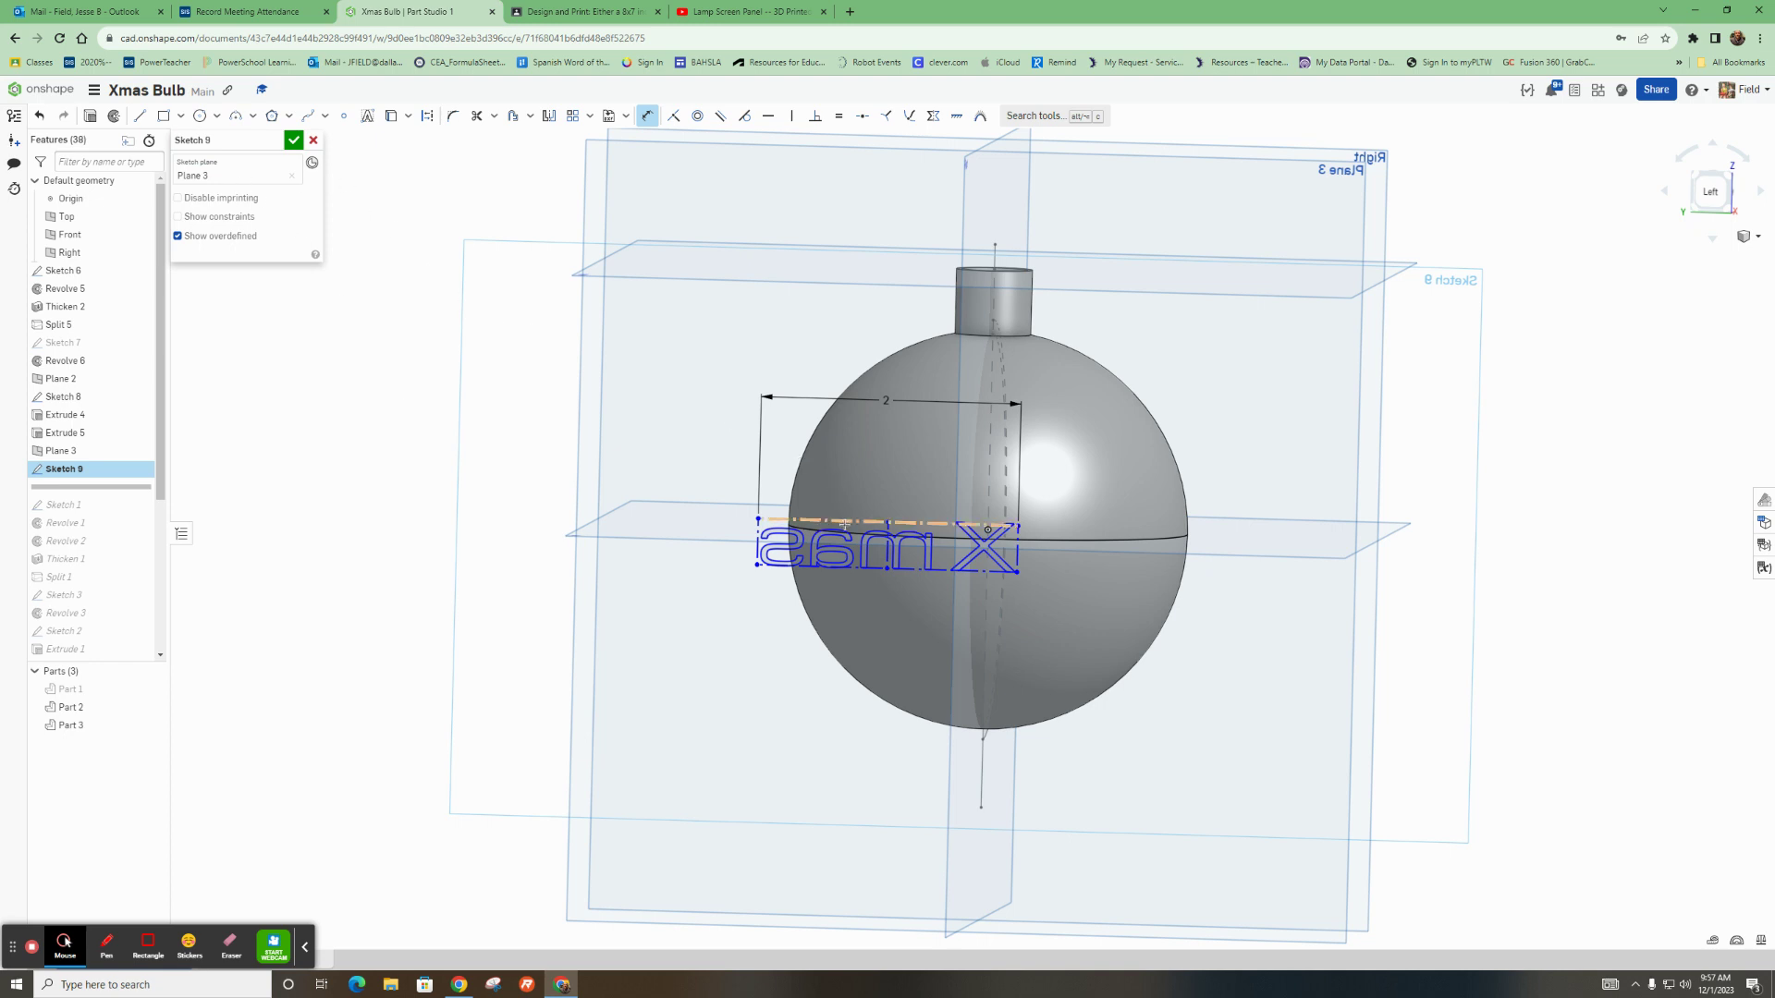
left_click_drag(844, 523, 844, 525)
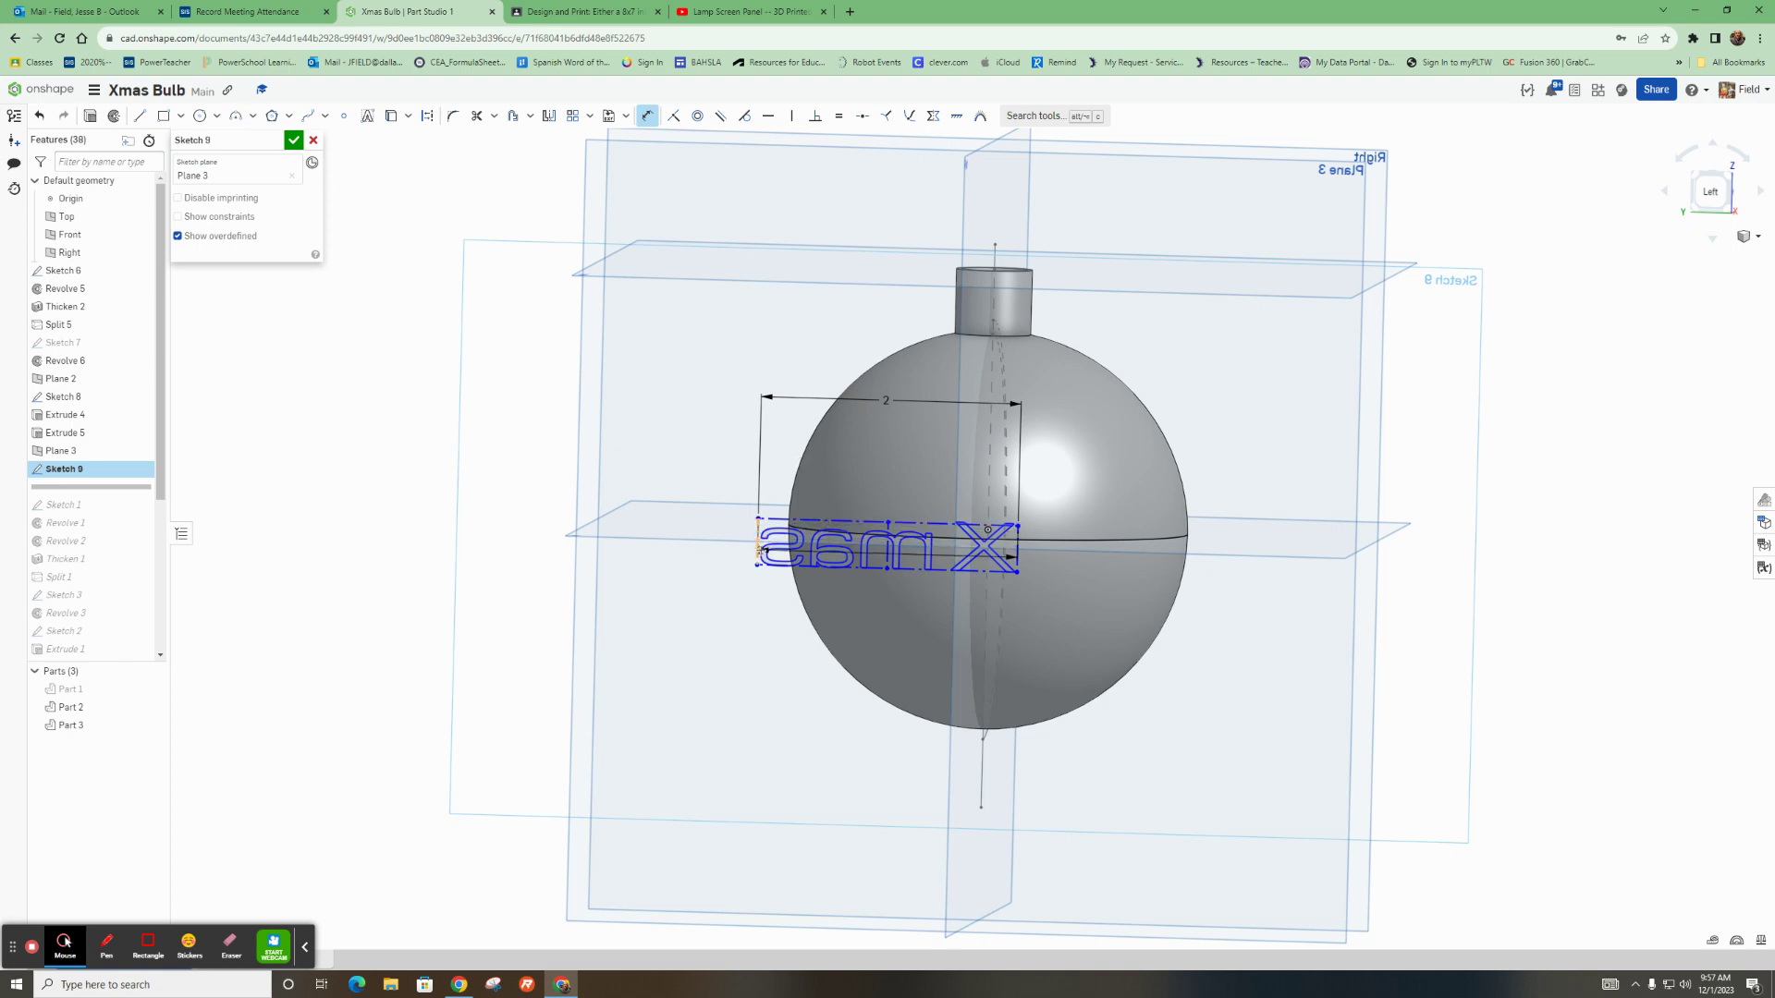
left_click(758, 545)
right_click(649, 441)
left_click(710, 453)
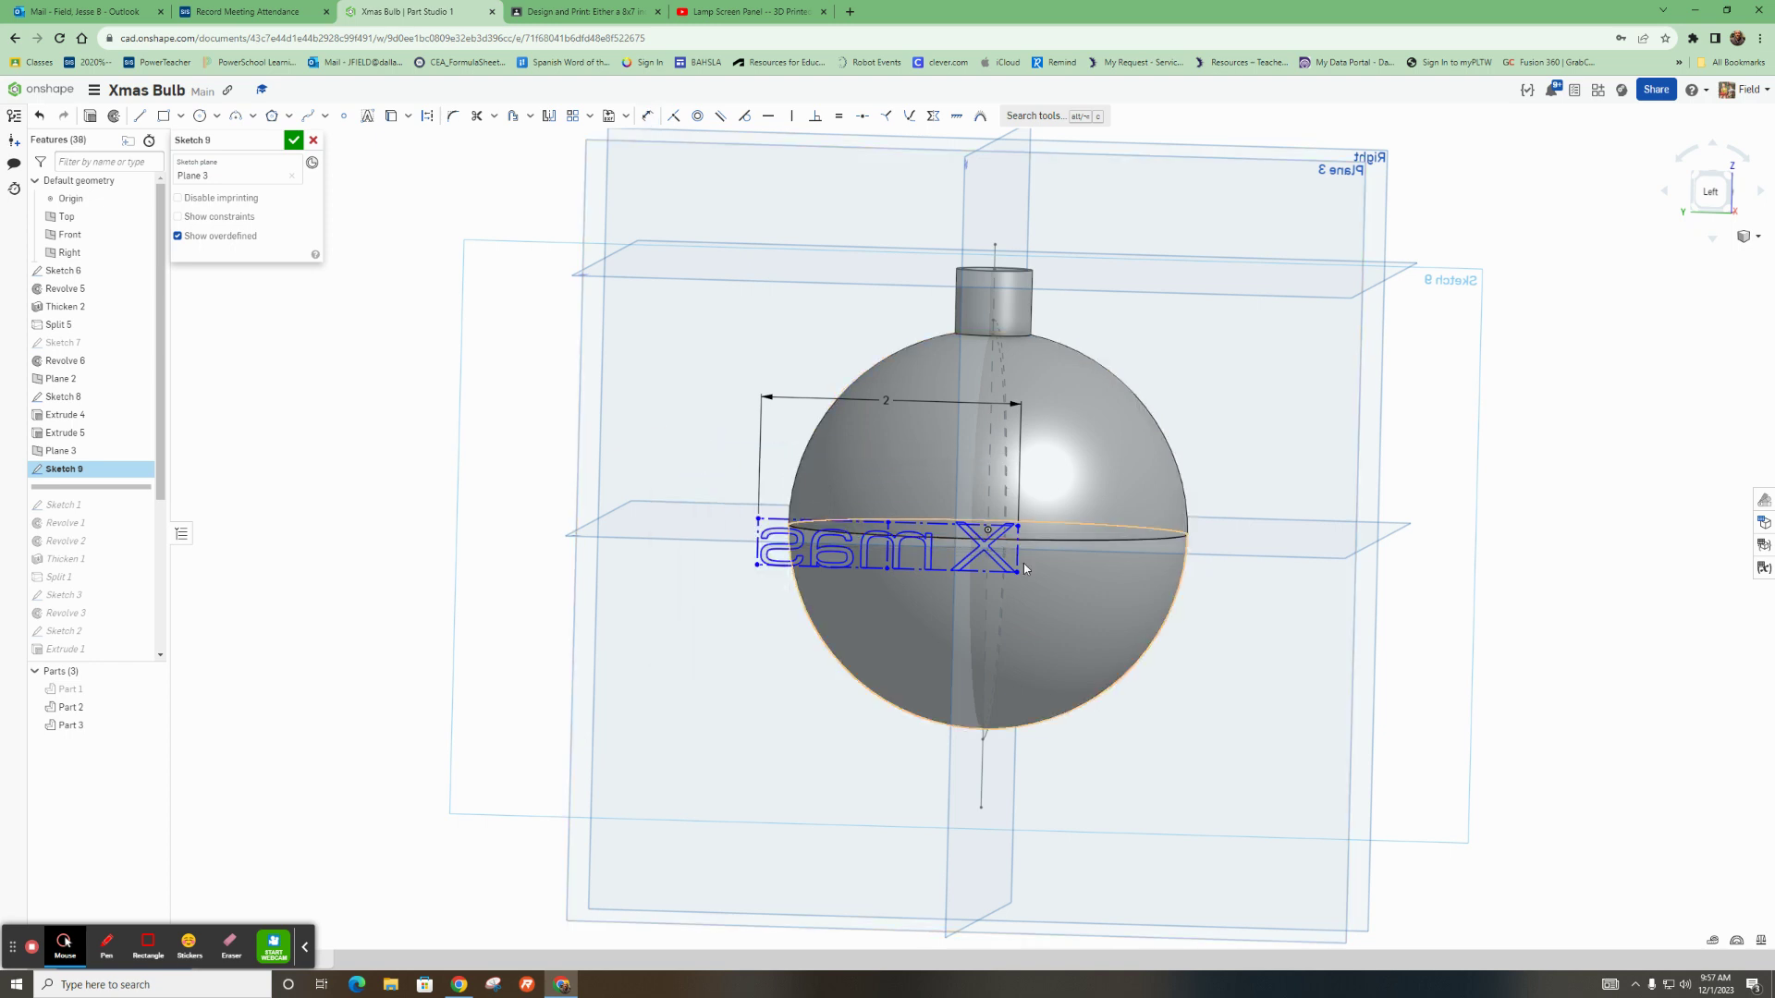
Undo the text box sizing and repositioning and the original "X mas" sketch text
key("ctrl+z")
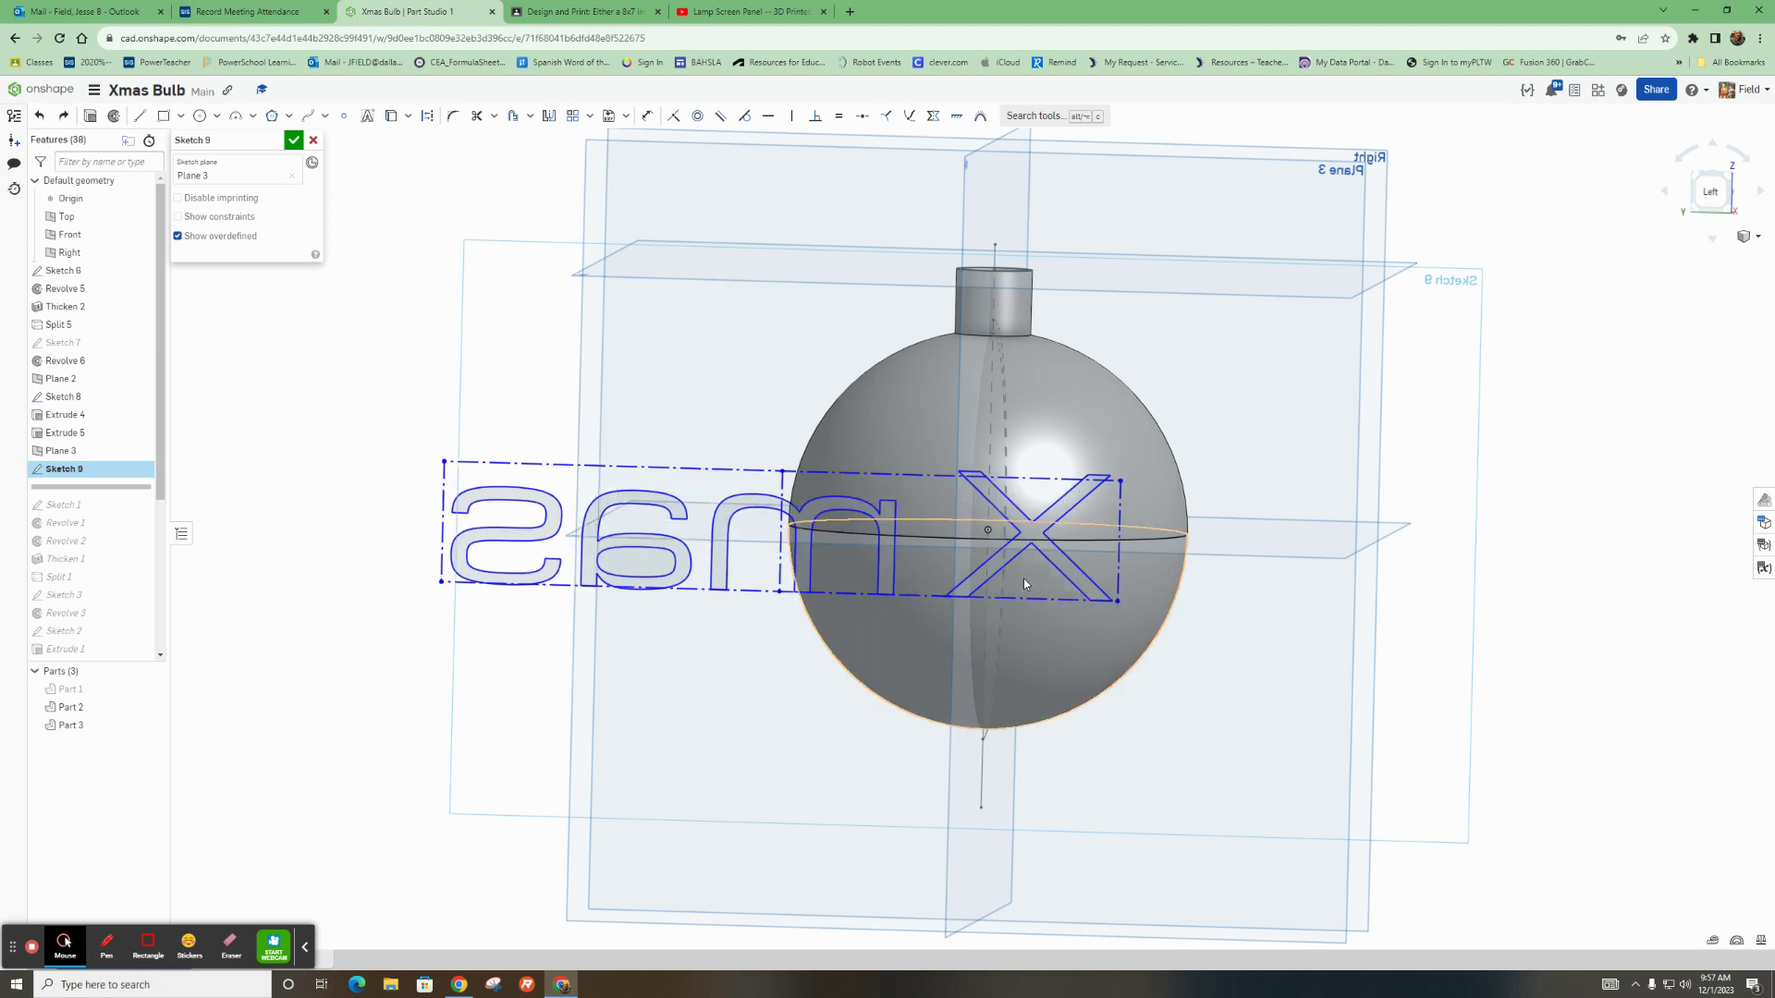
key("ctrl+z")
key("ctrl+z")
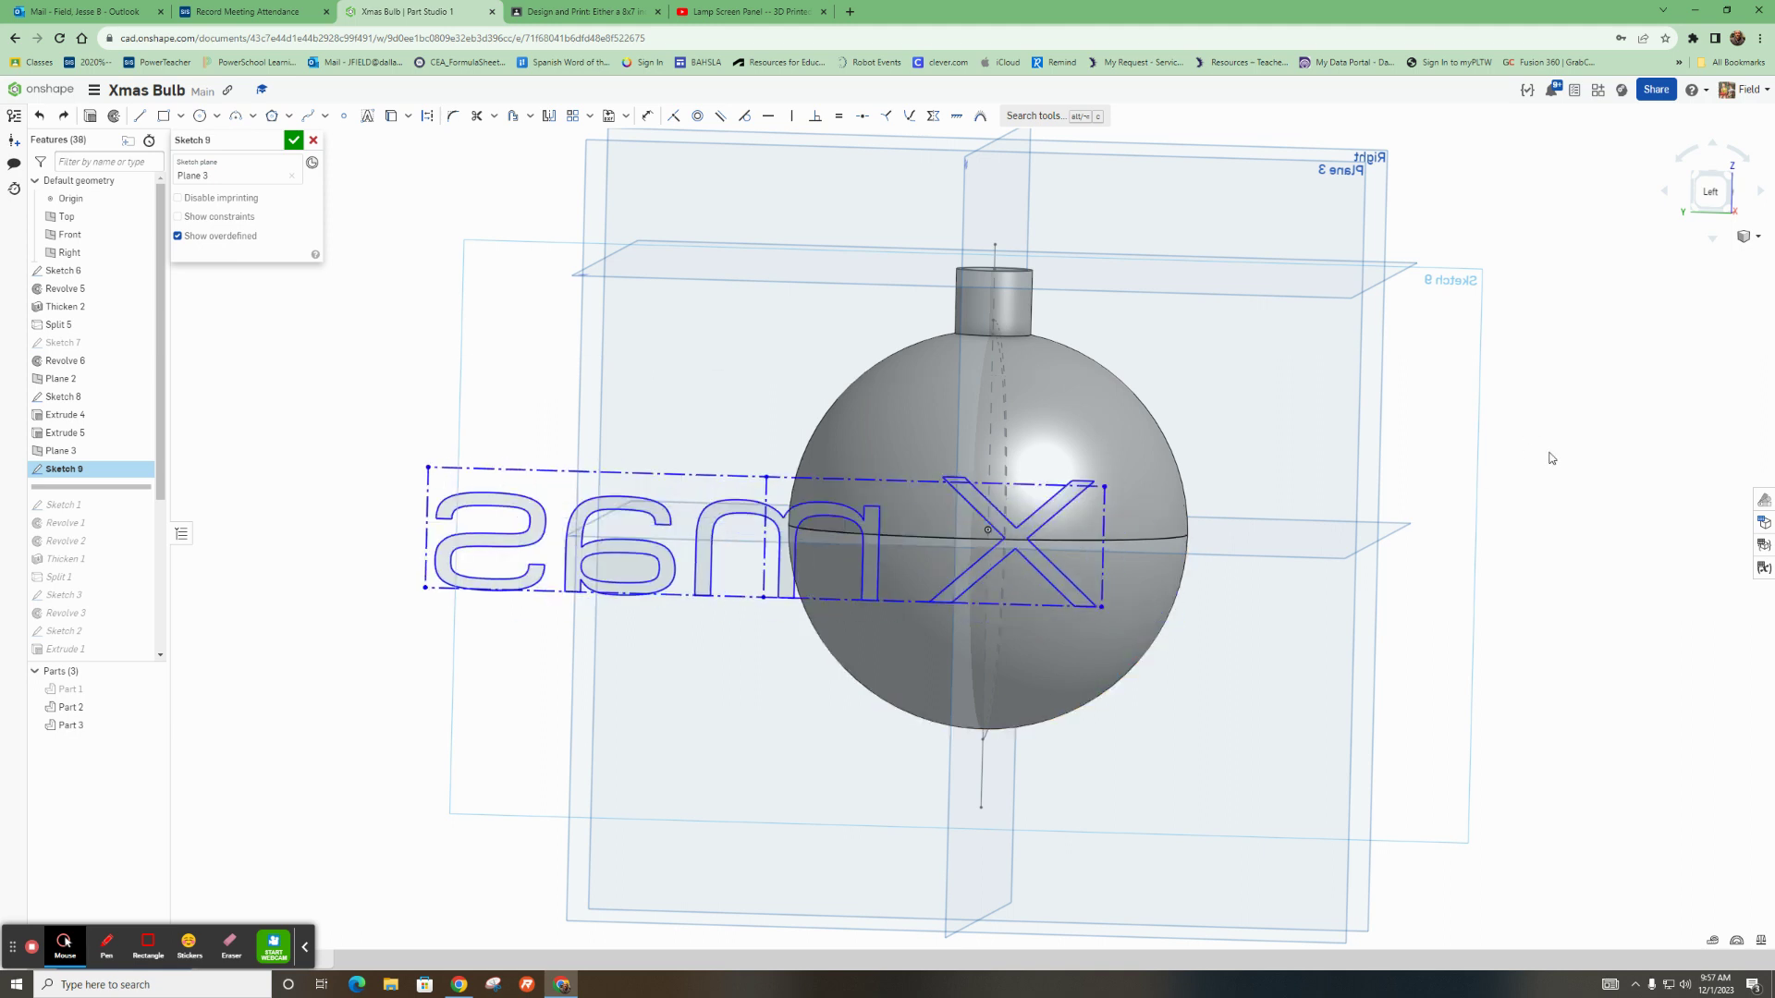
key("ctrl+z")
View the sketch plane straight on and add the text "Xmas" in the Michroma font across the middle of the bulb
right_click(1548, 459)
left_click(1596, 590)
left_click(367, 115)
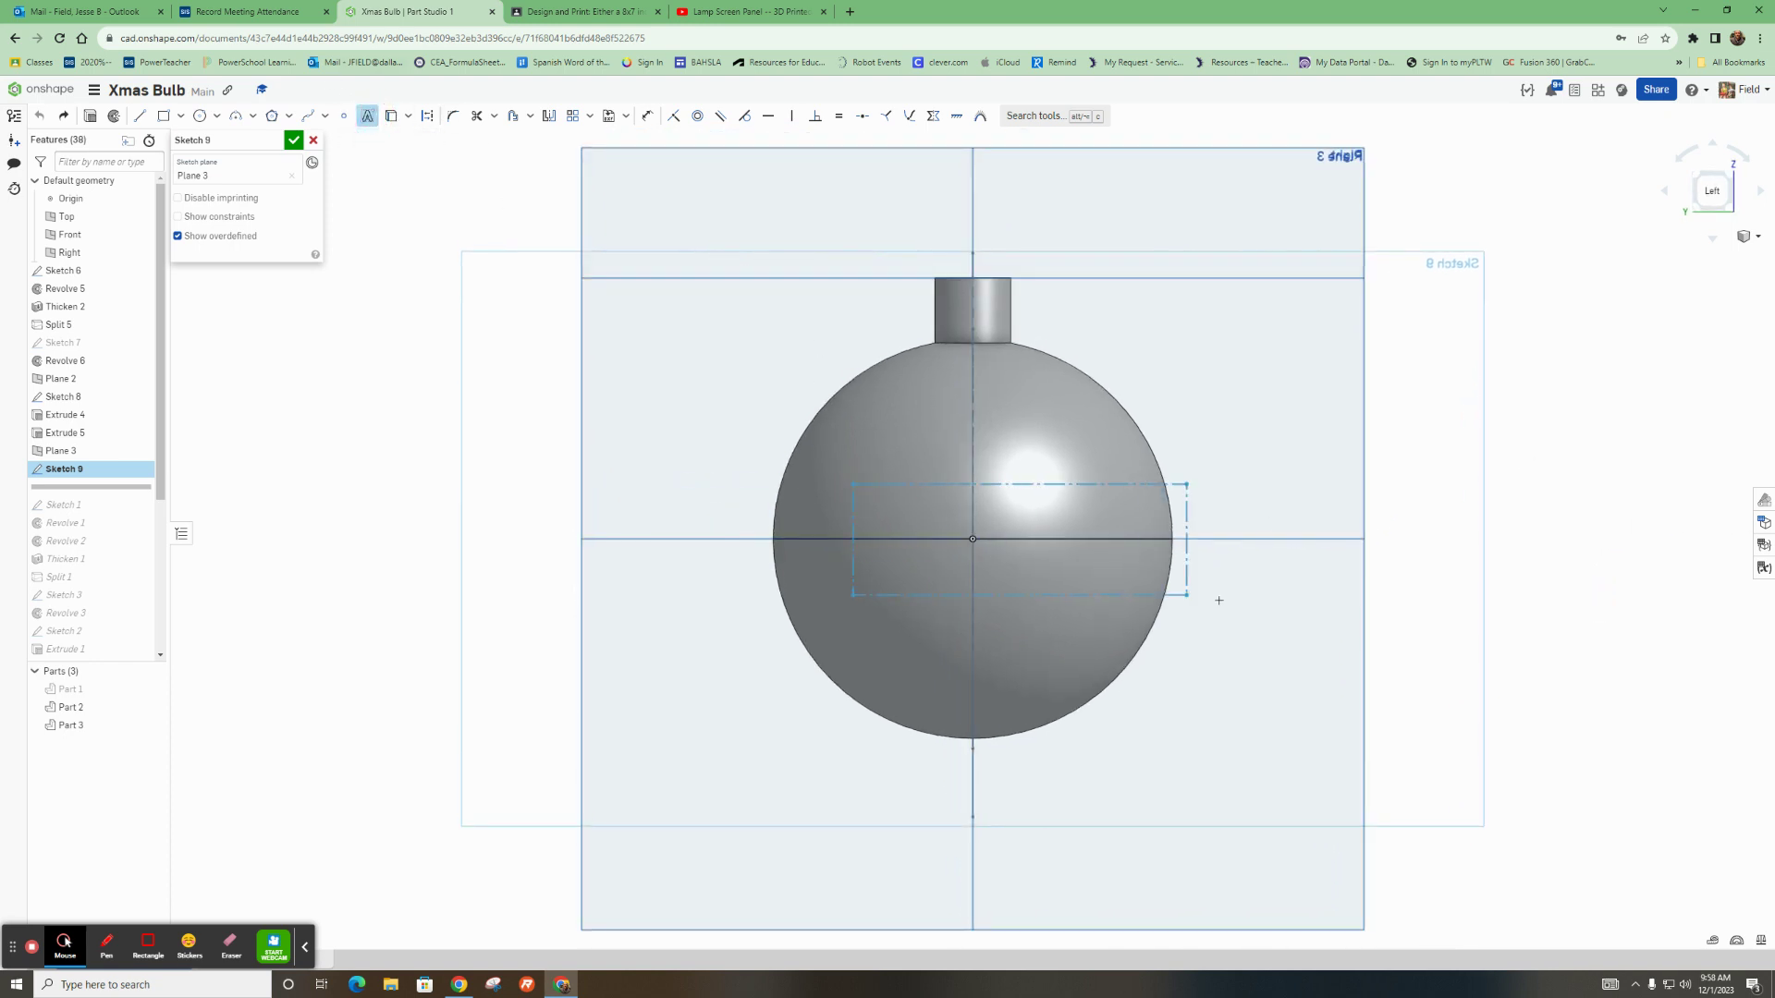
left_click(1267, 600)
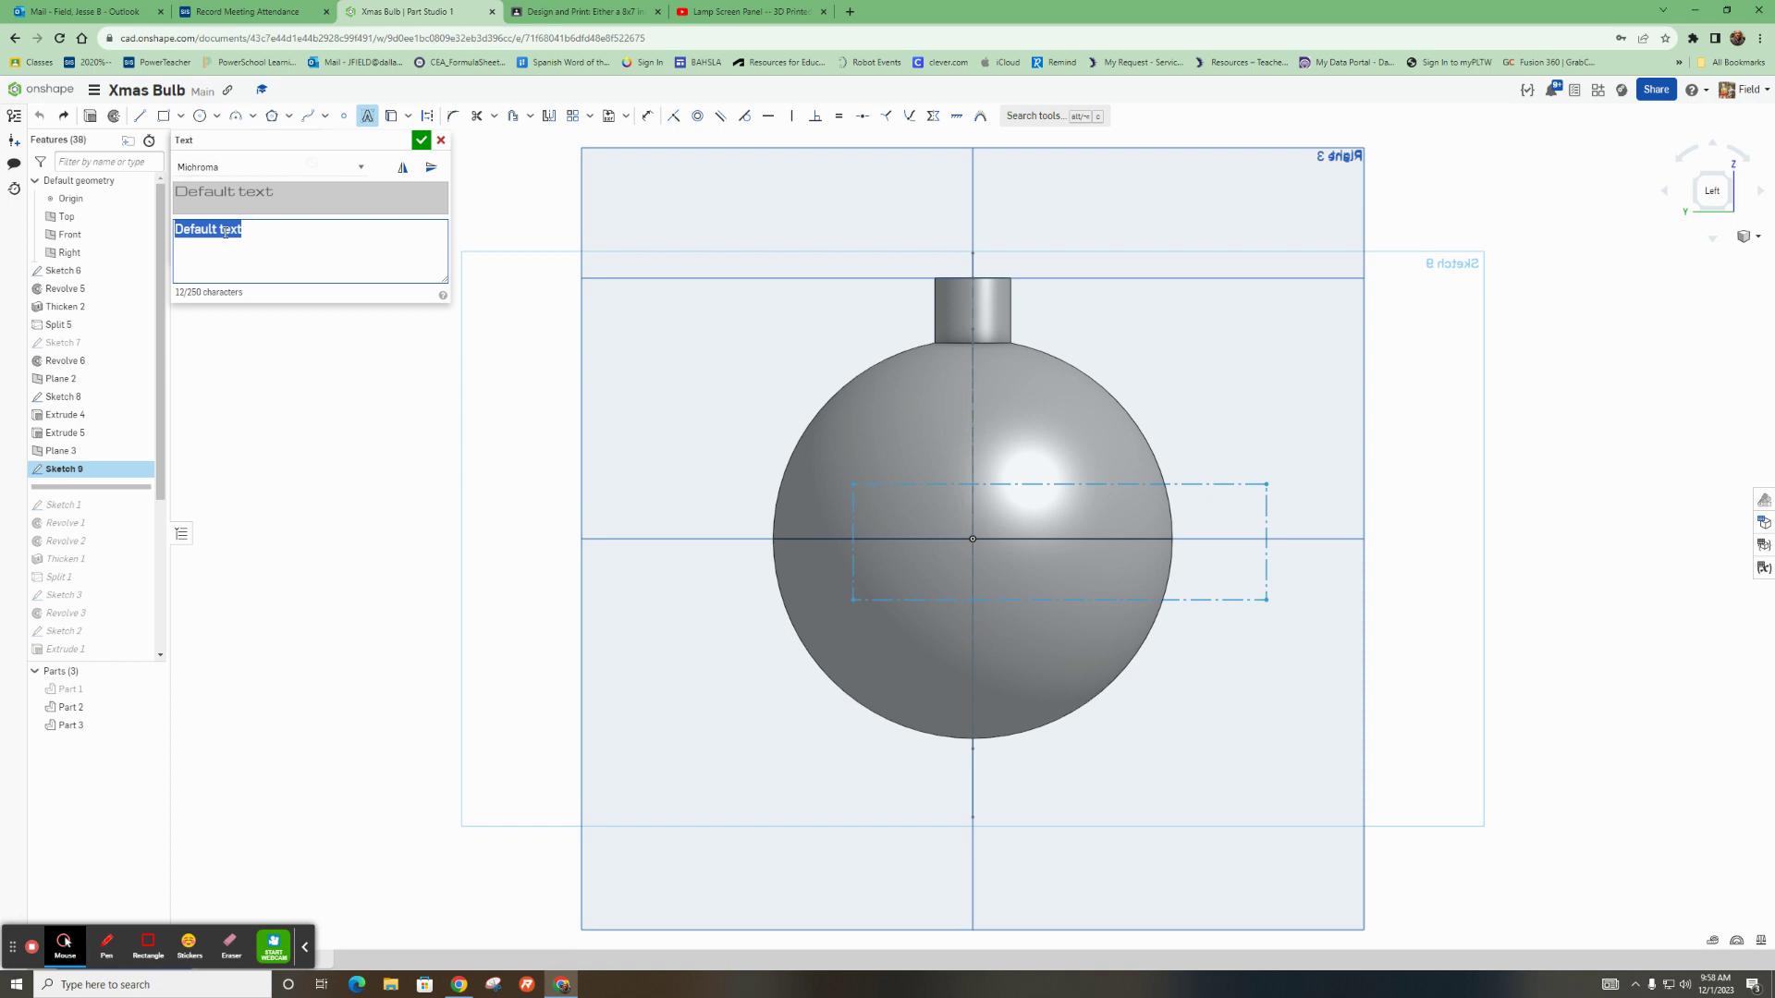
type("Xmas")
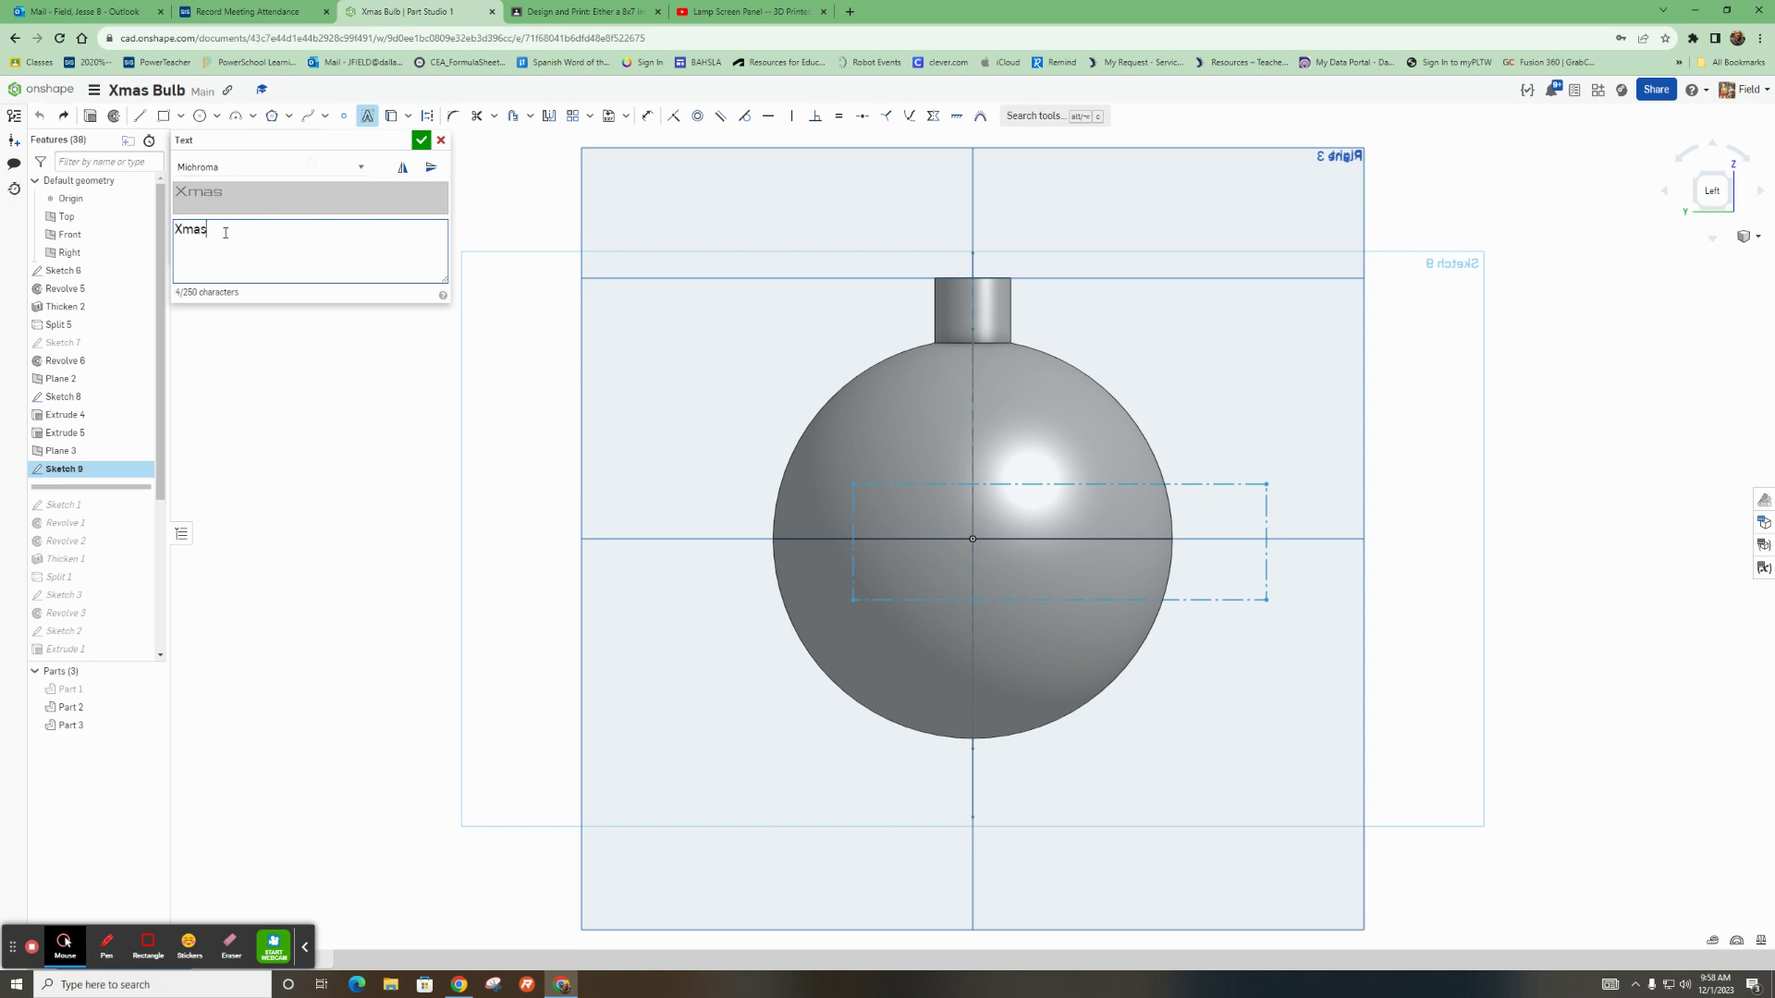
left_click(421, 140)
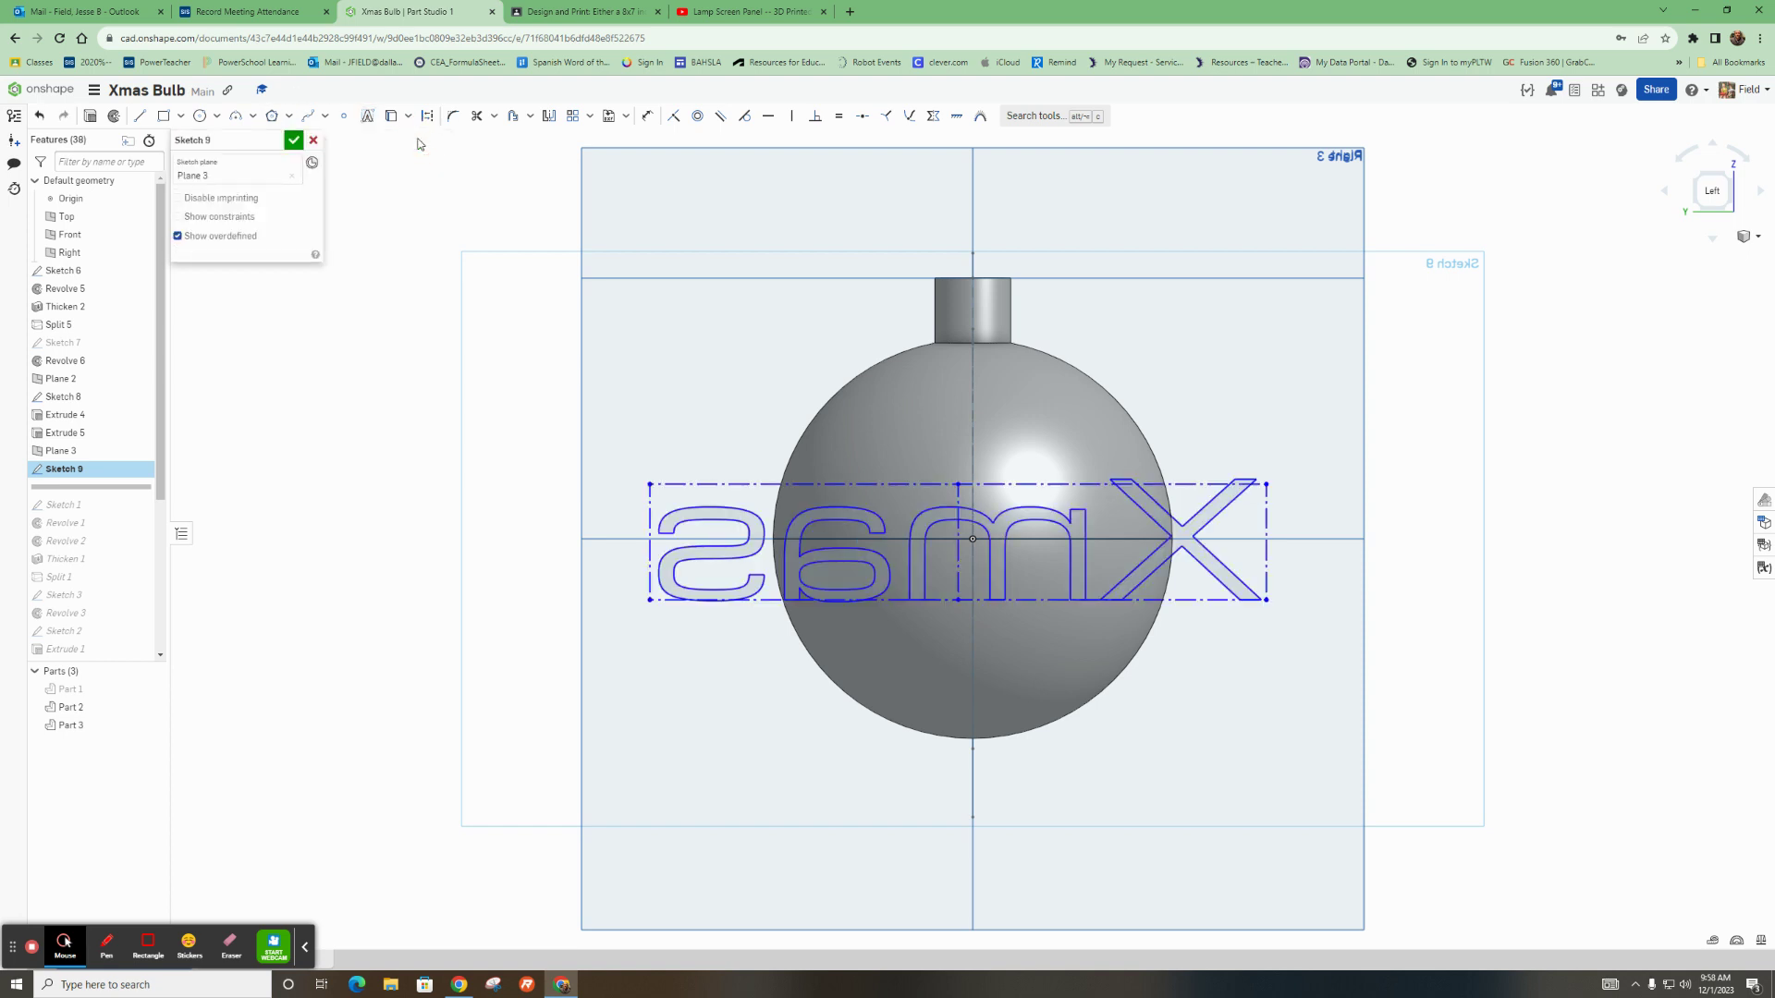
Edit the "Xmas" sketch text and flip it horizontally
right_click(735, 484)
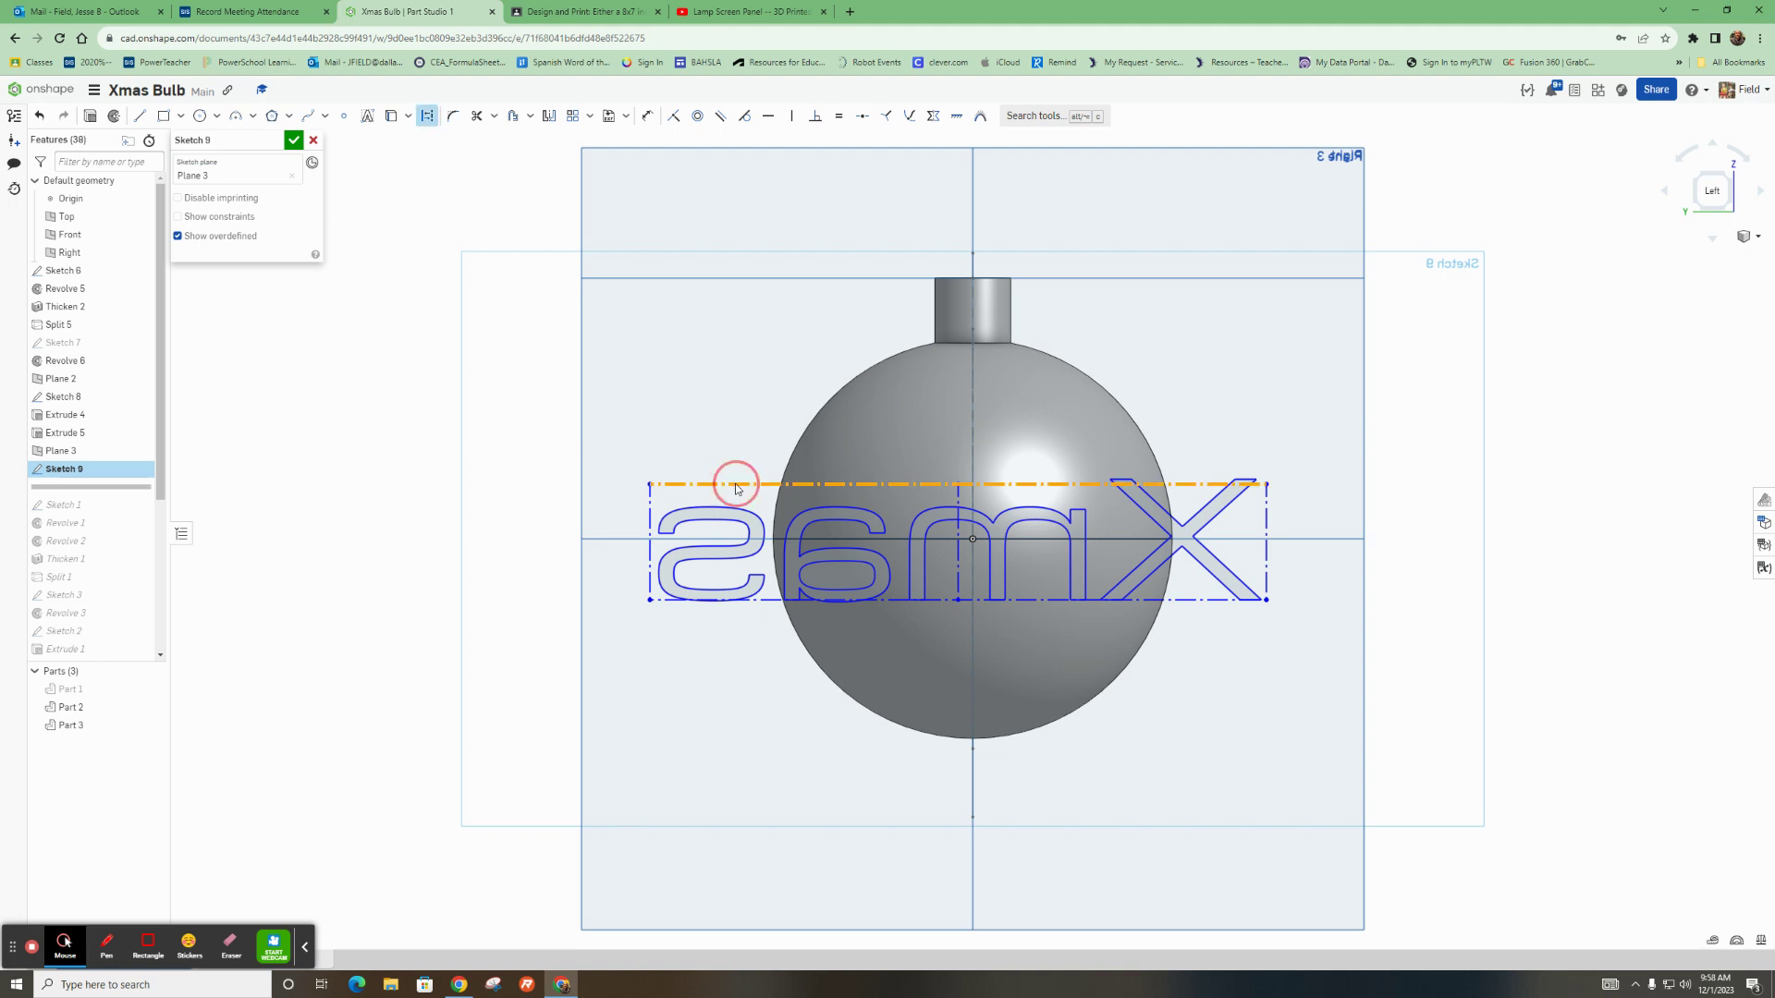
left_click(804, 511)
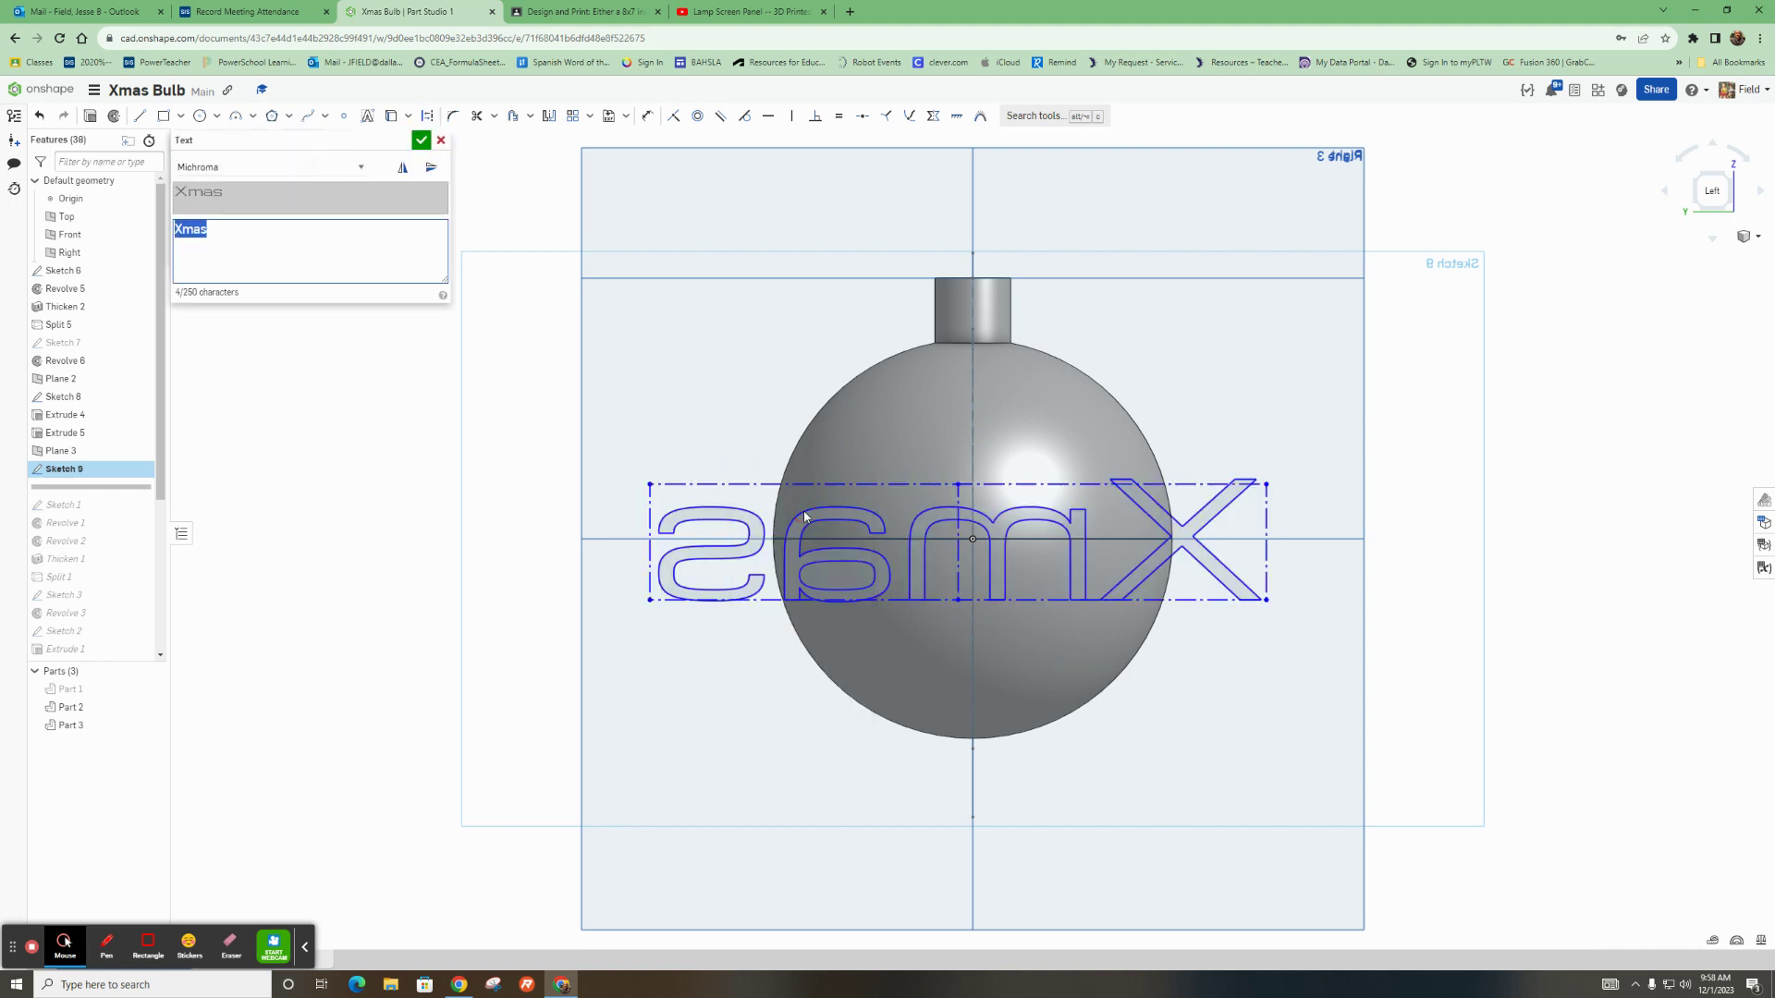
left_click(403, 171)
left_click(422, 141)
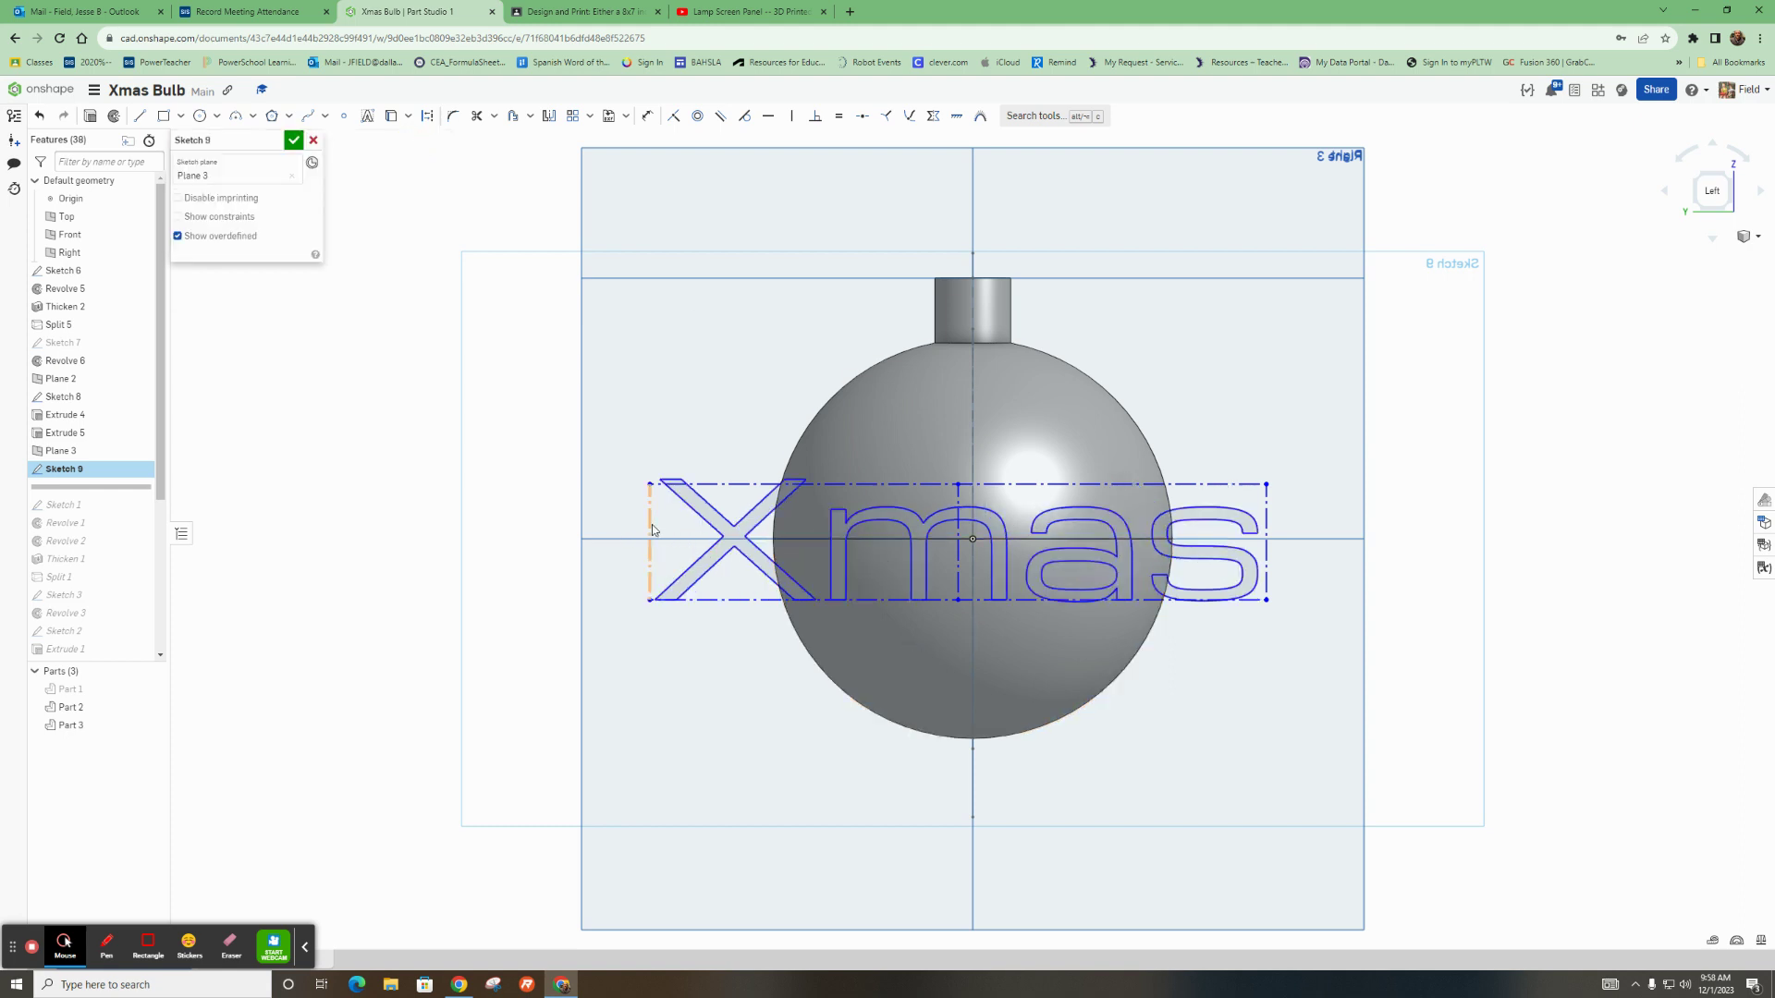
Dimension the "Xmas" text box width to 2 in and finish the sketch
left_click(646, 116)
left_click(920, 484)
left_click(945, 430)
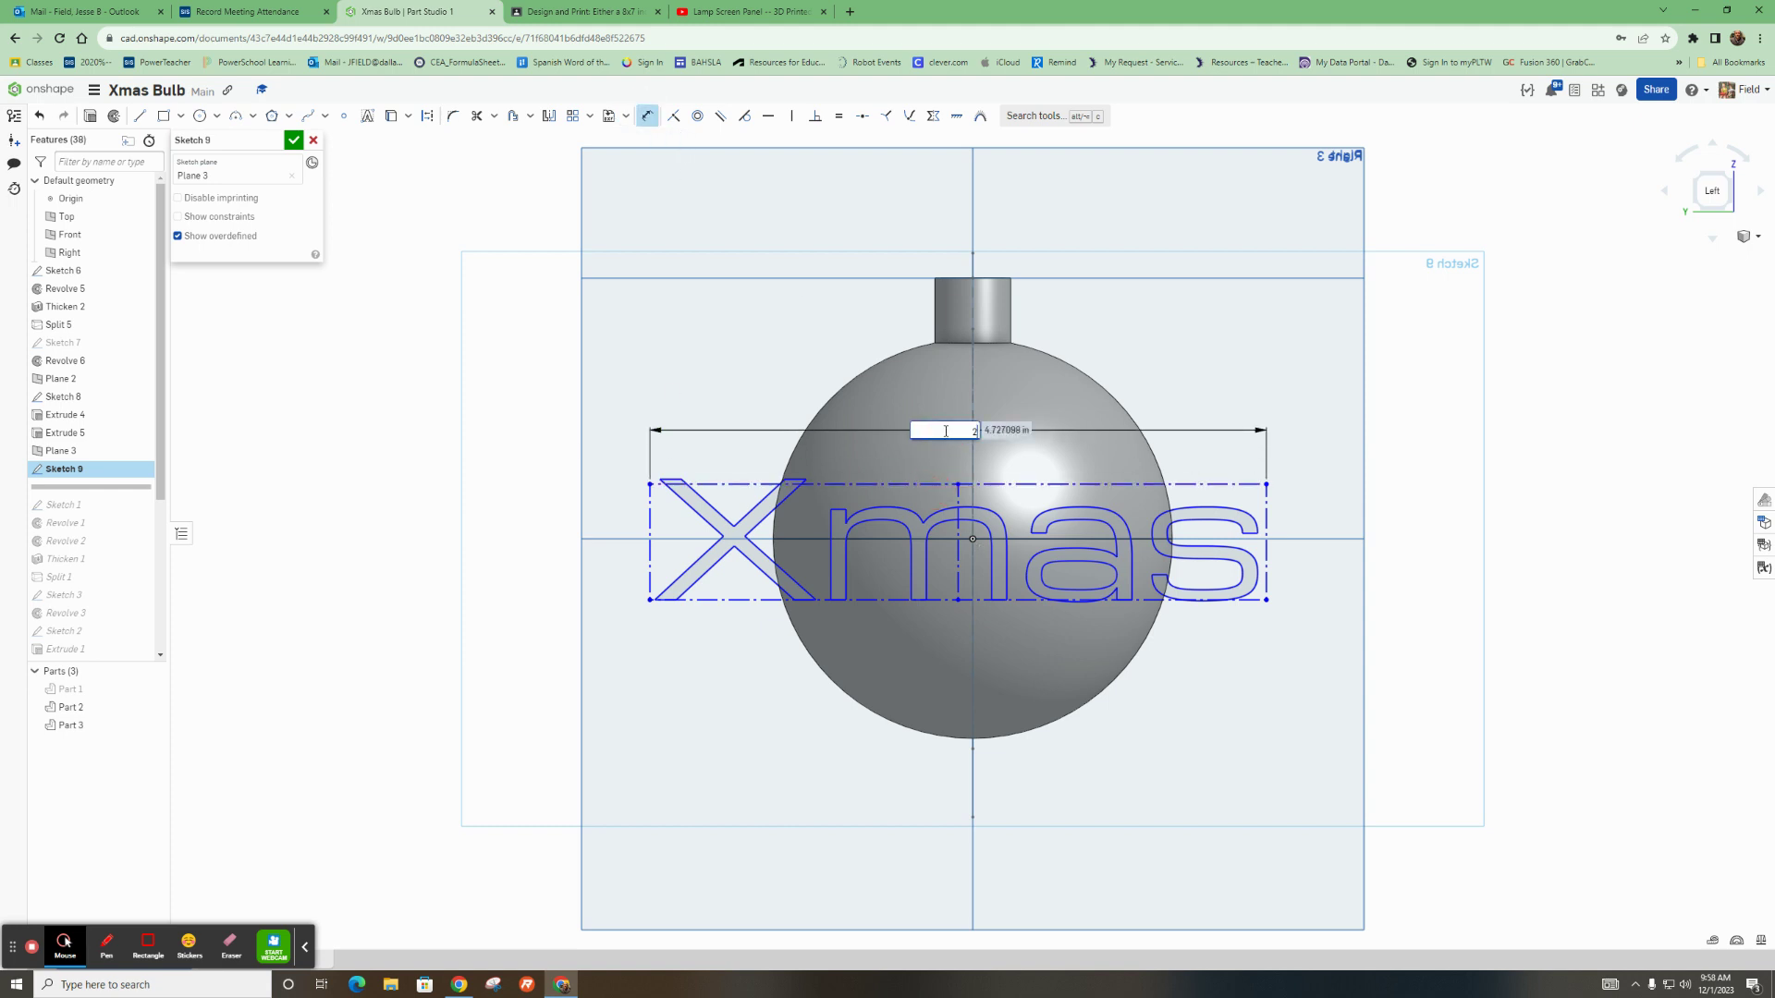
key("Return")
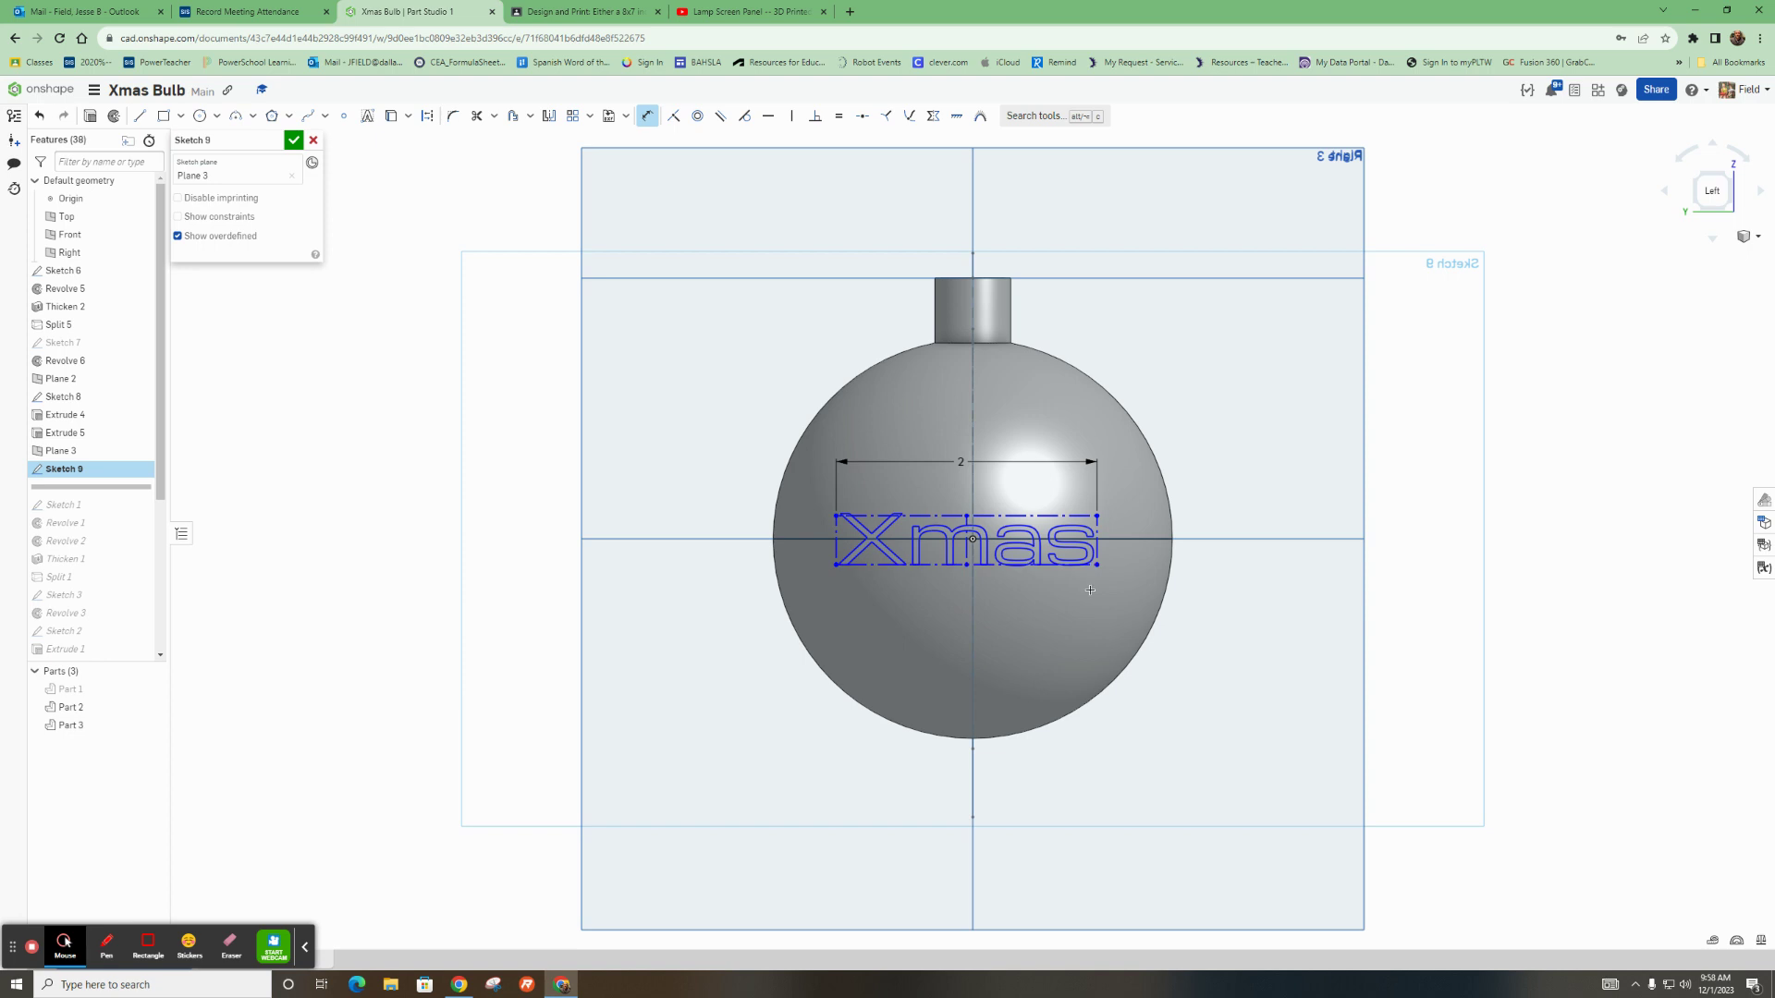
key("shift+7")
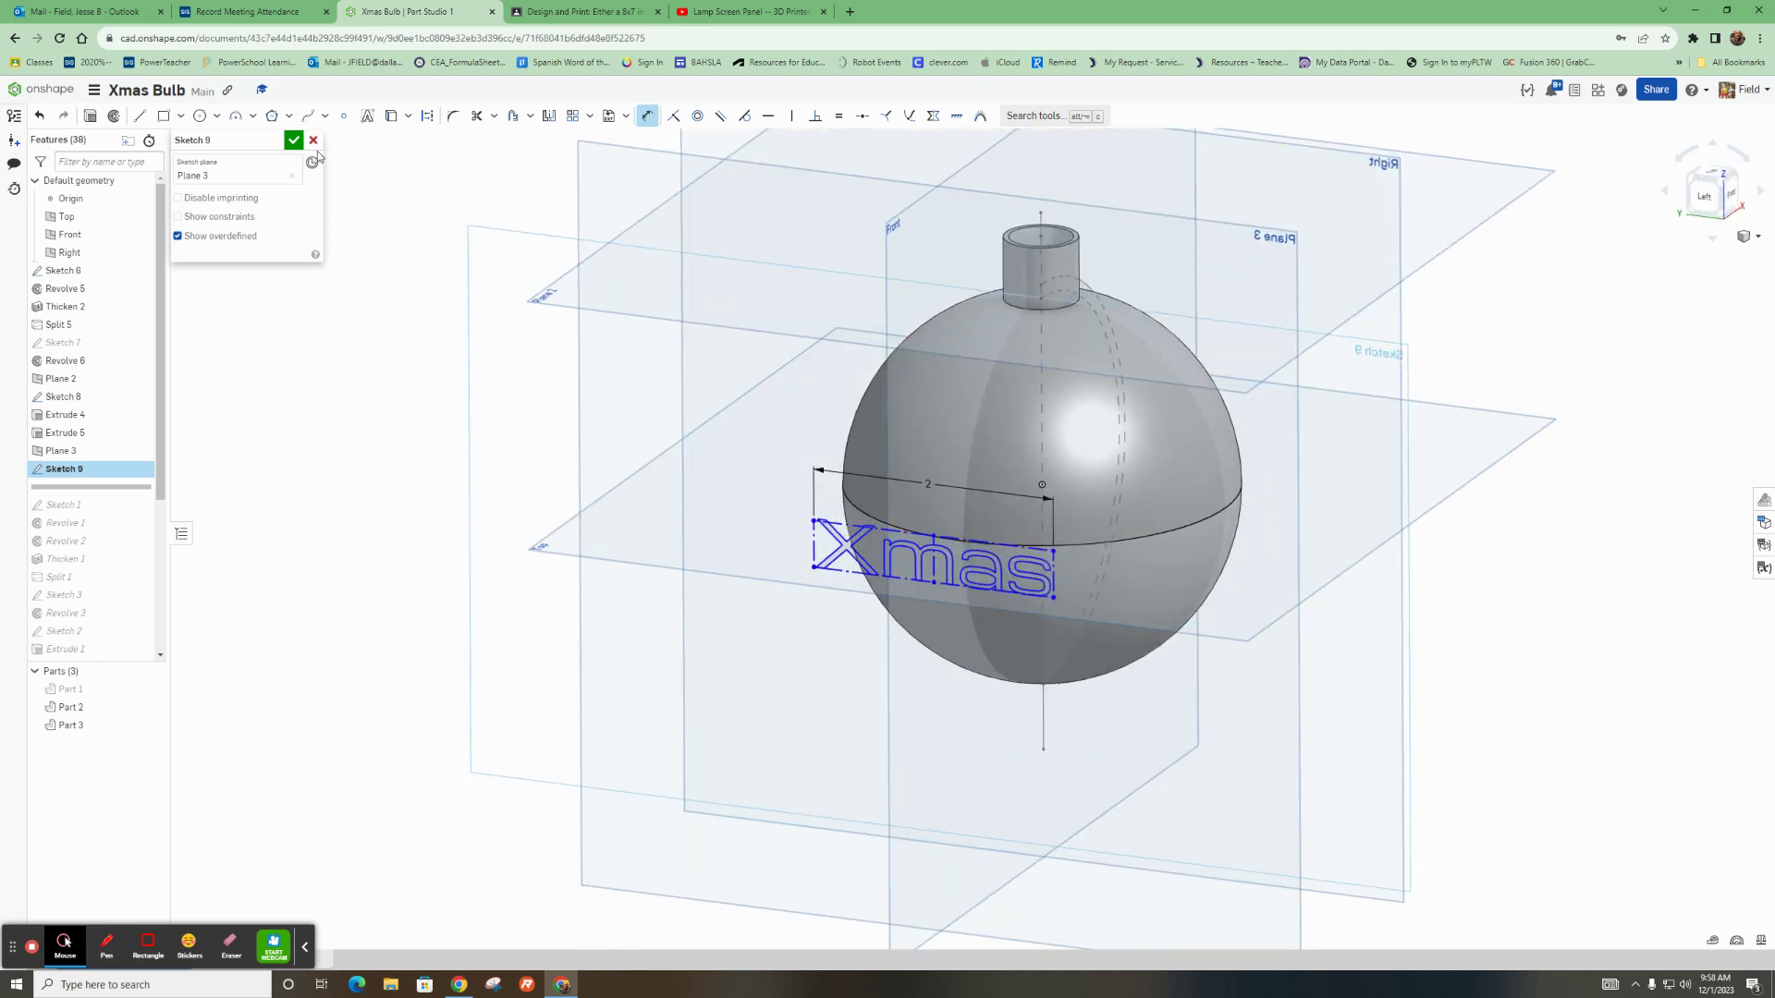
left_click(293, 139)
Try to extrude the "Xmas" text up to next, adding it to both halves of the bulb
scroll(979, 575, "up", 6)
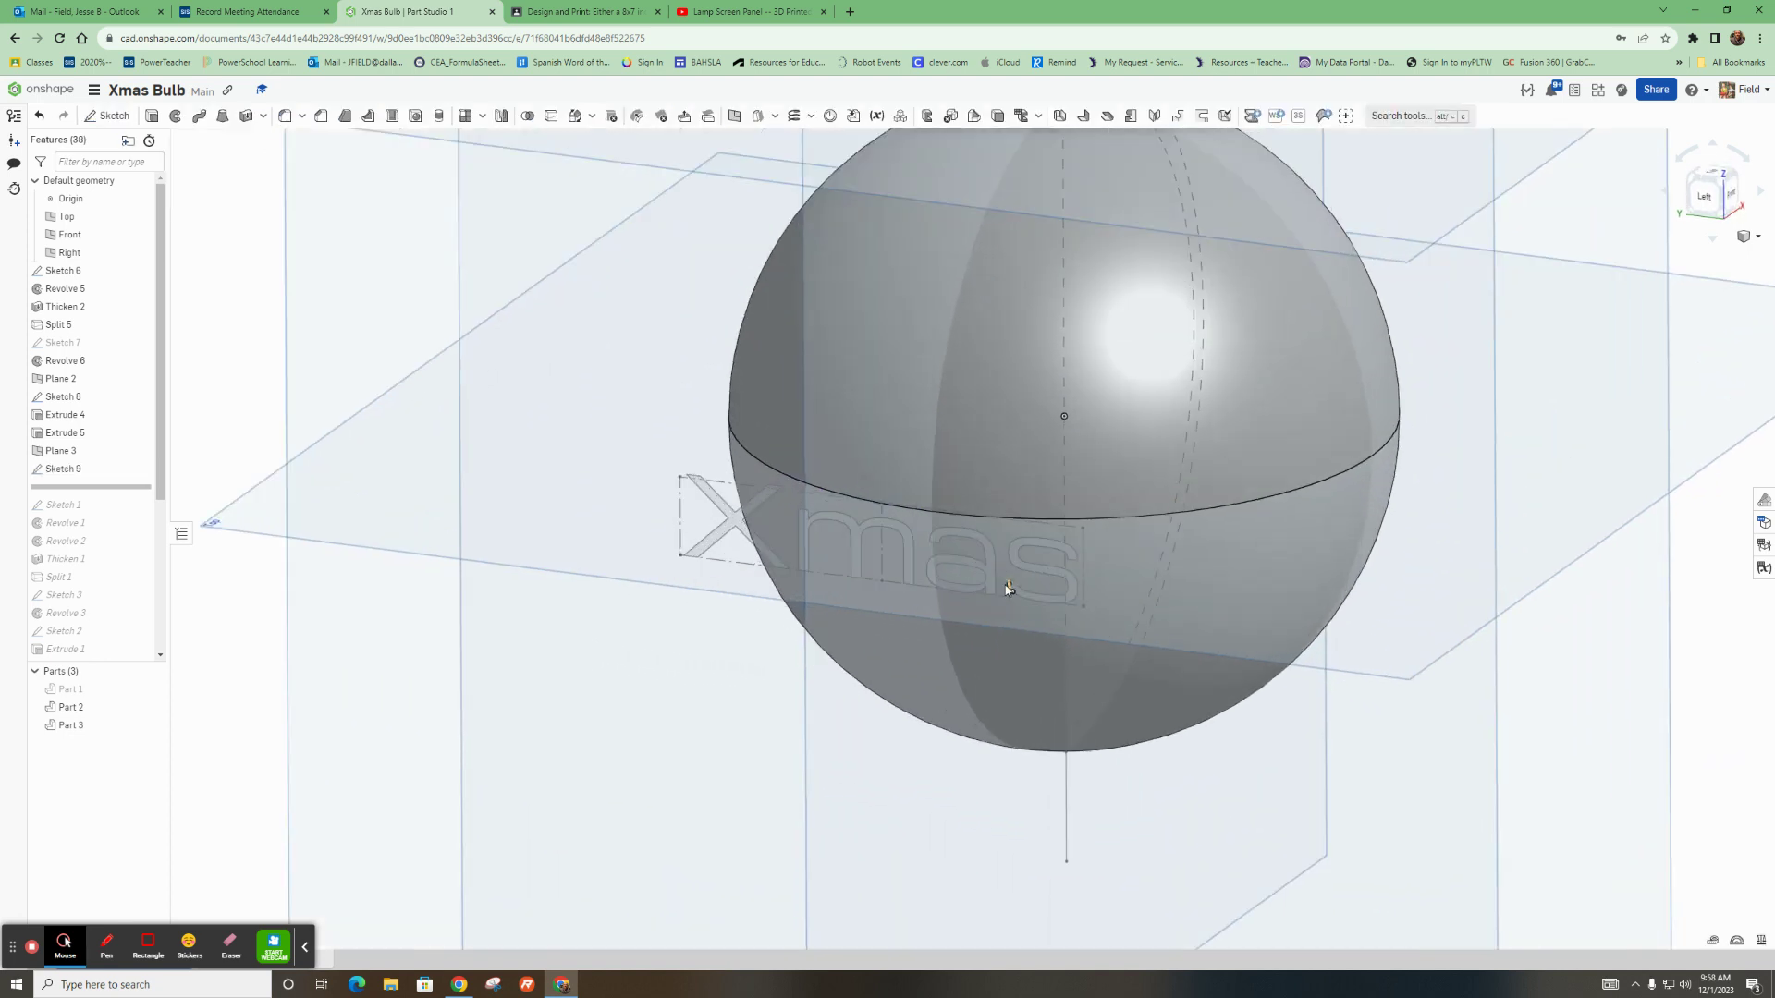
right_click_drag(973, 575, 950, 586)
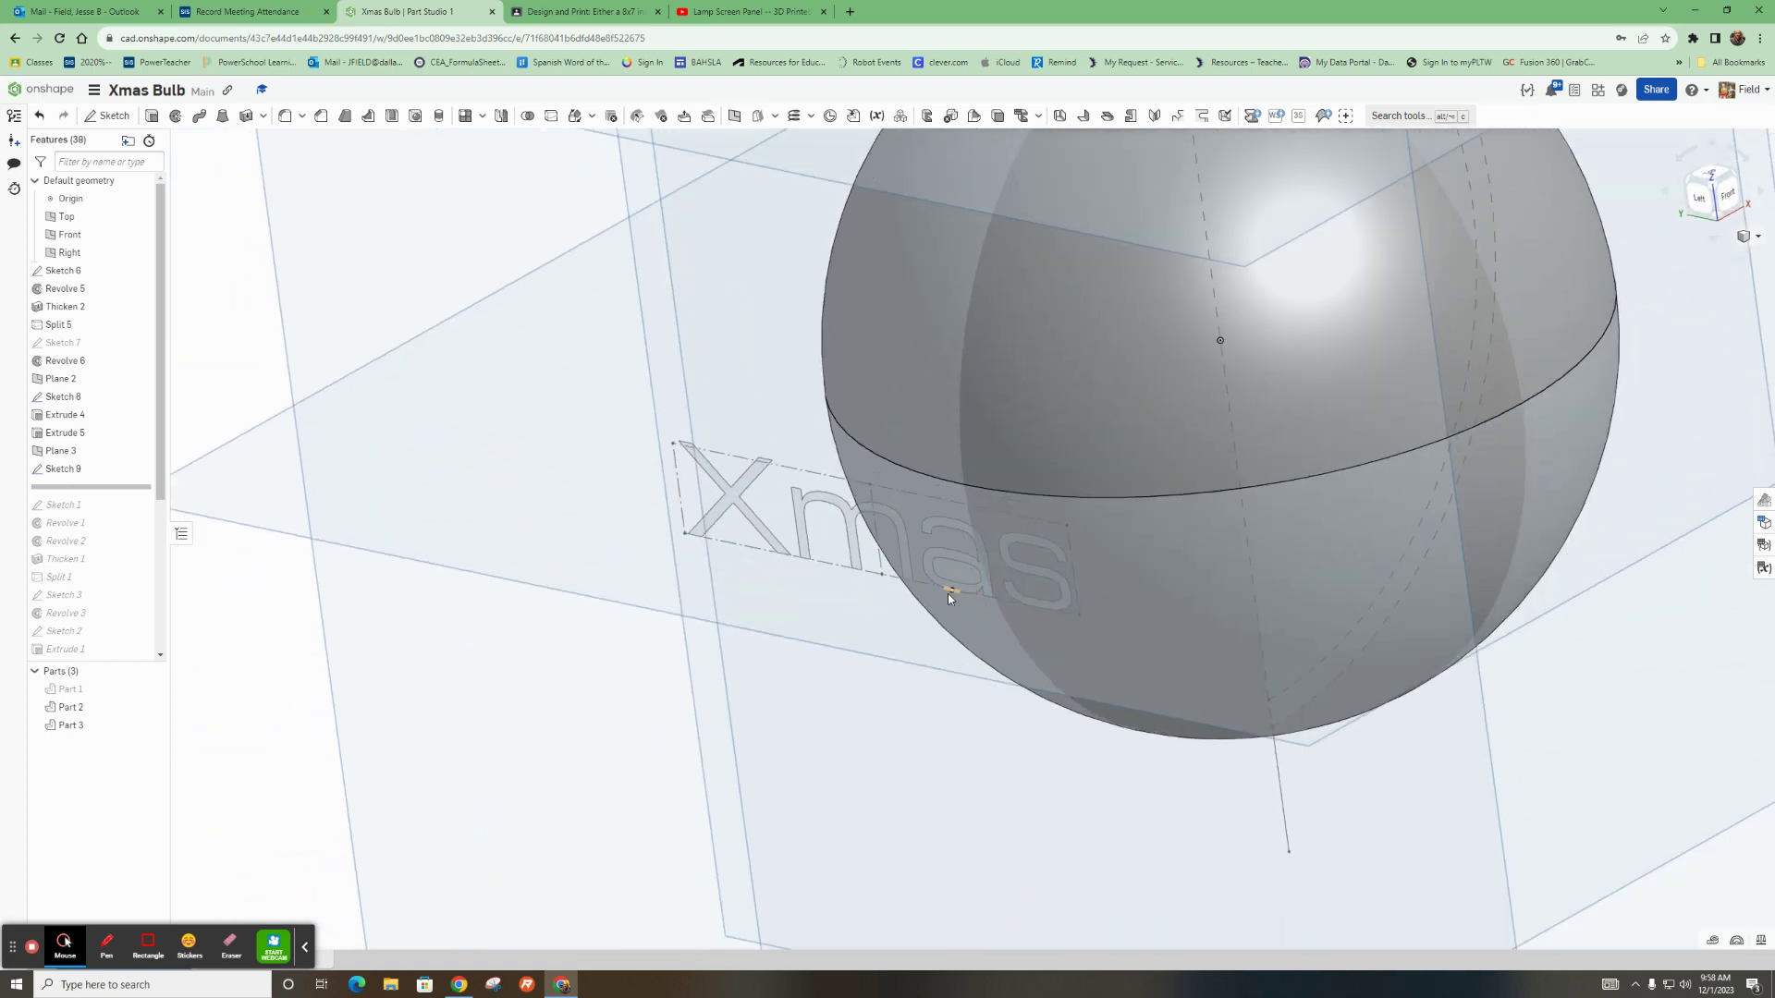
left_click(152, 116)
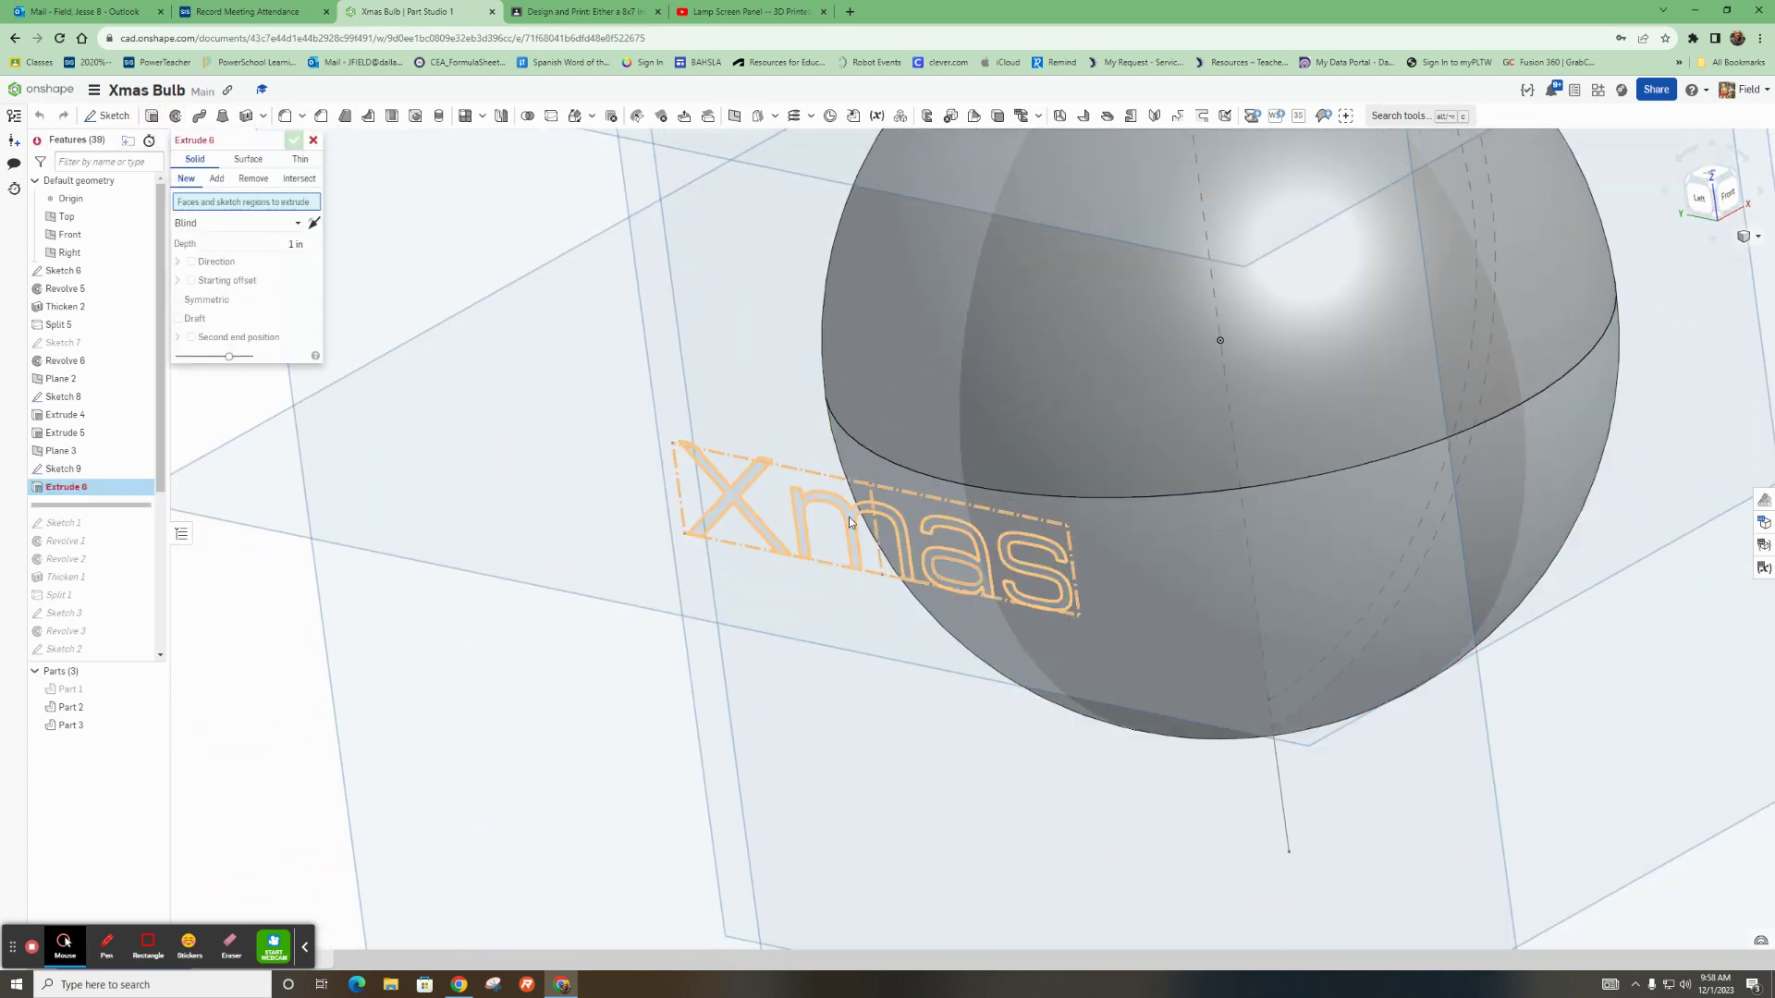
left_click(850, 522)
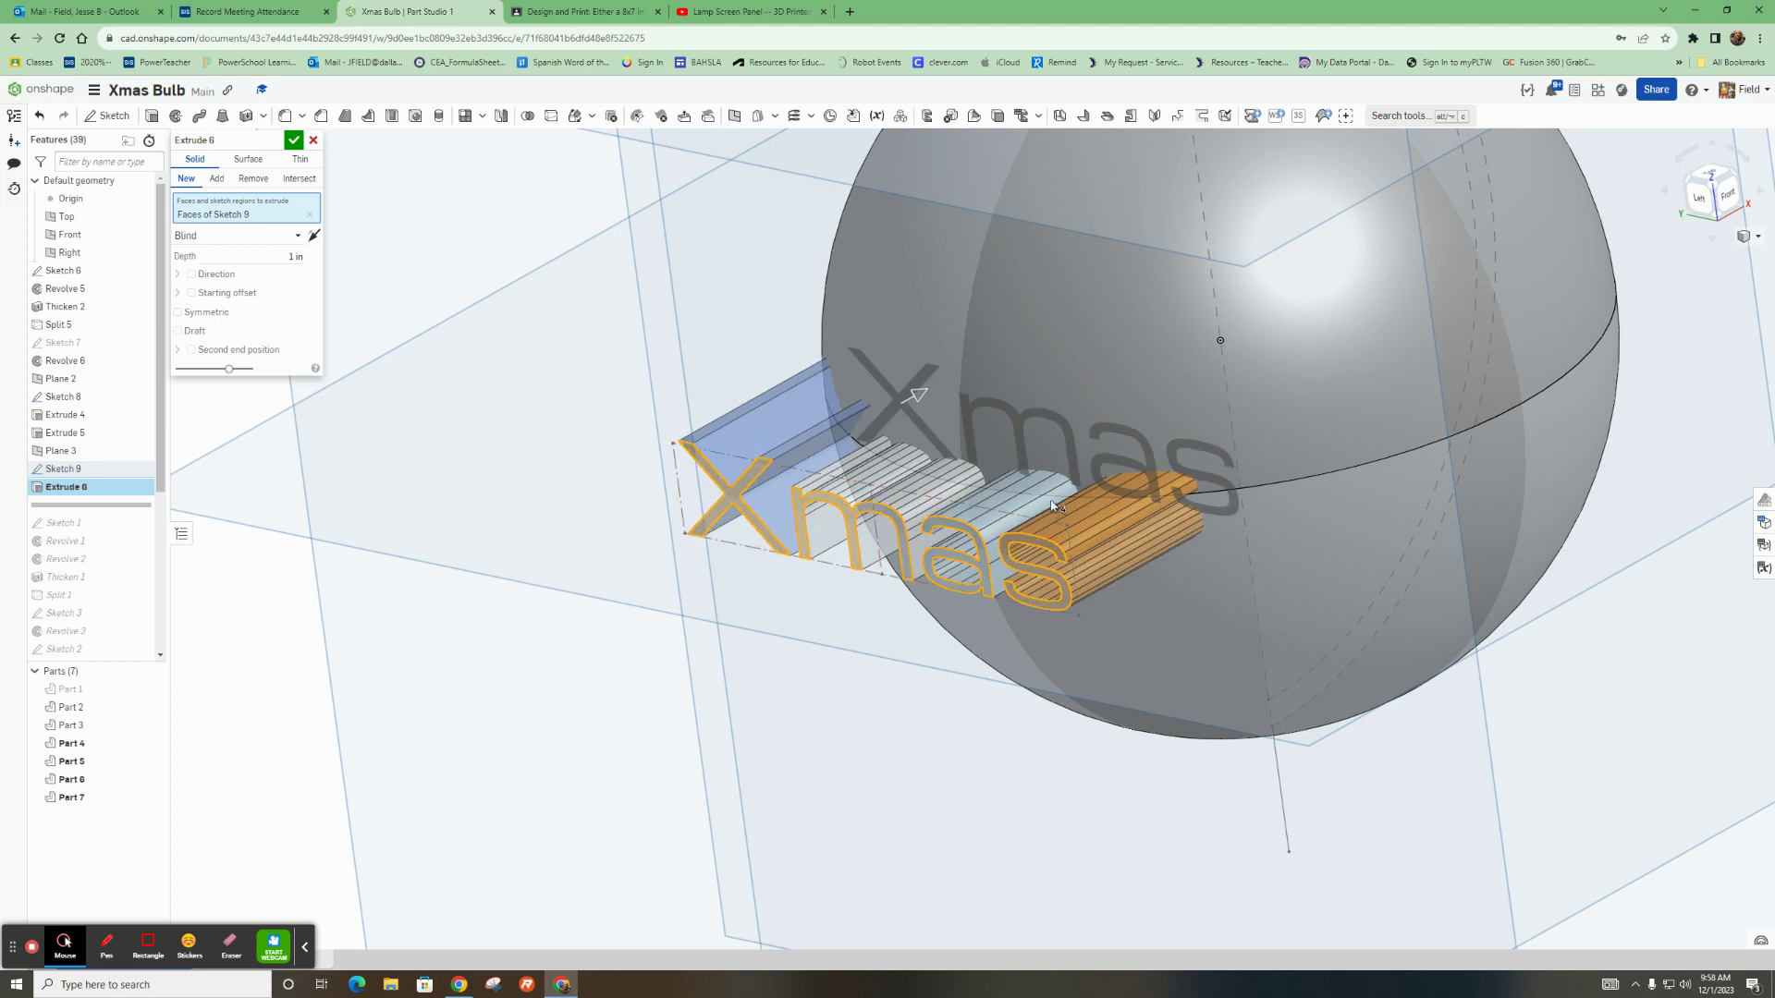
right_click_drag(1070, 504, 1096, 499)
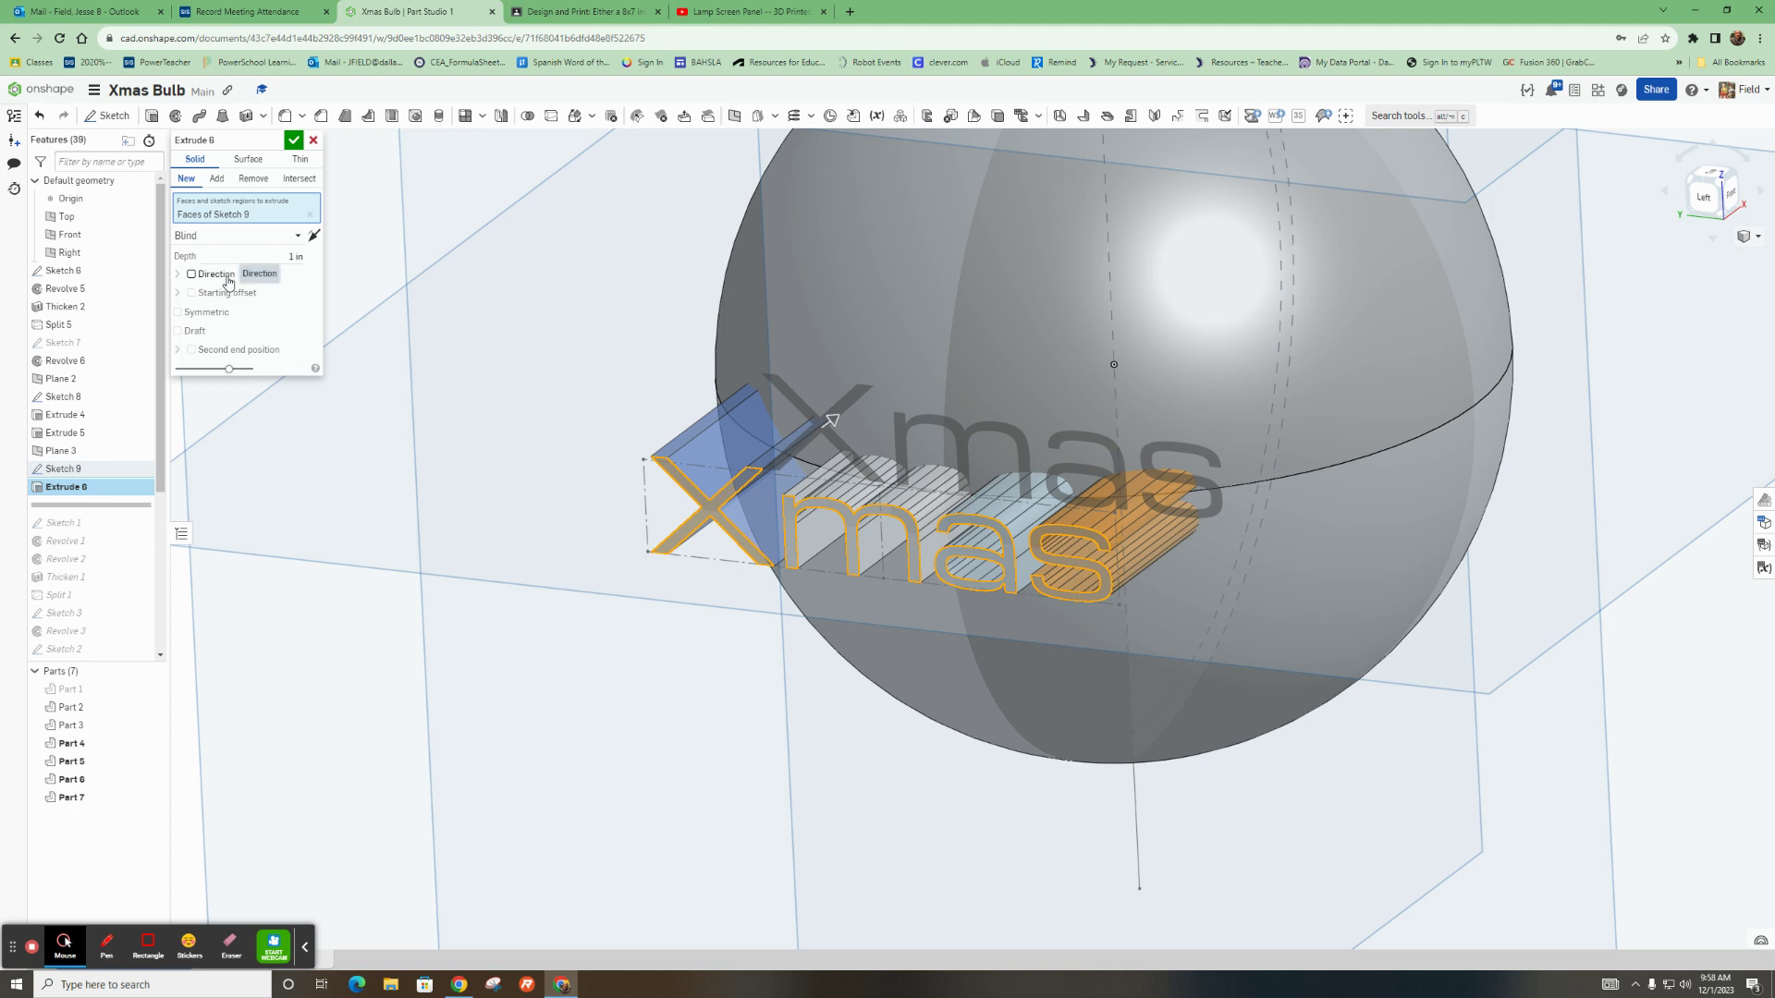
left_click(209, 237)
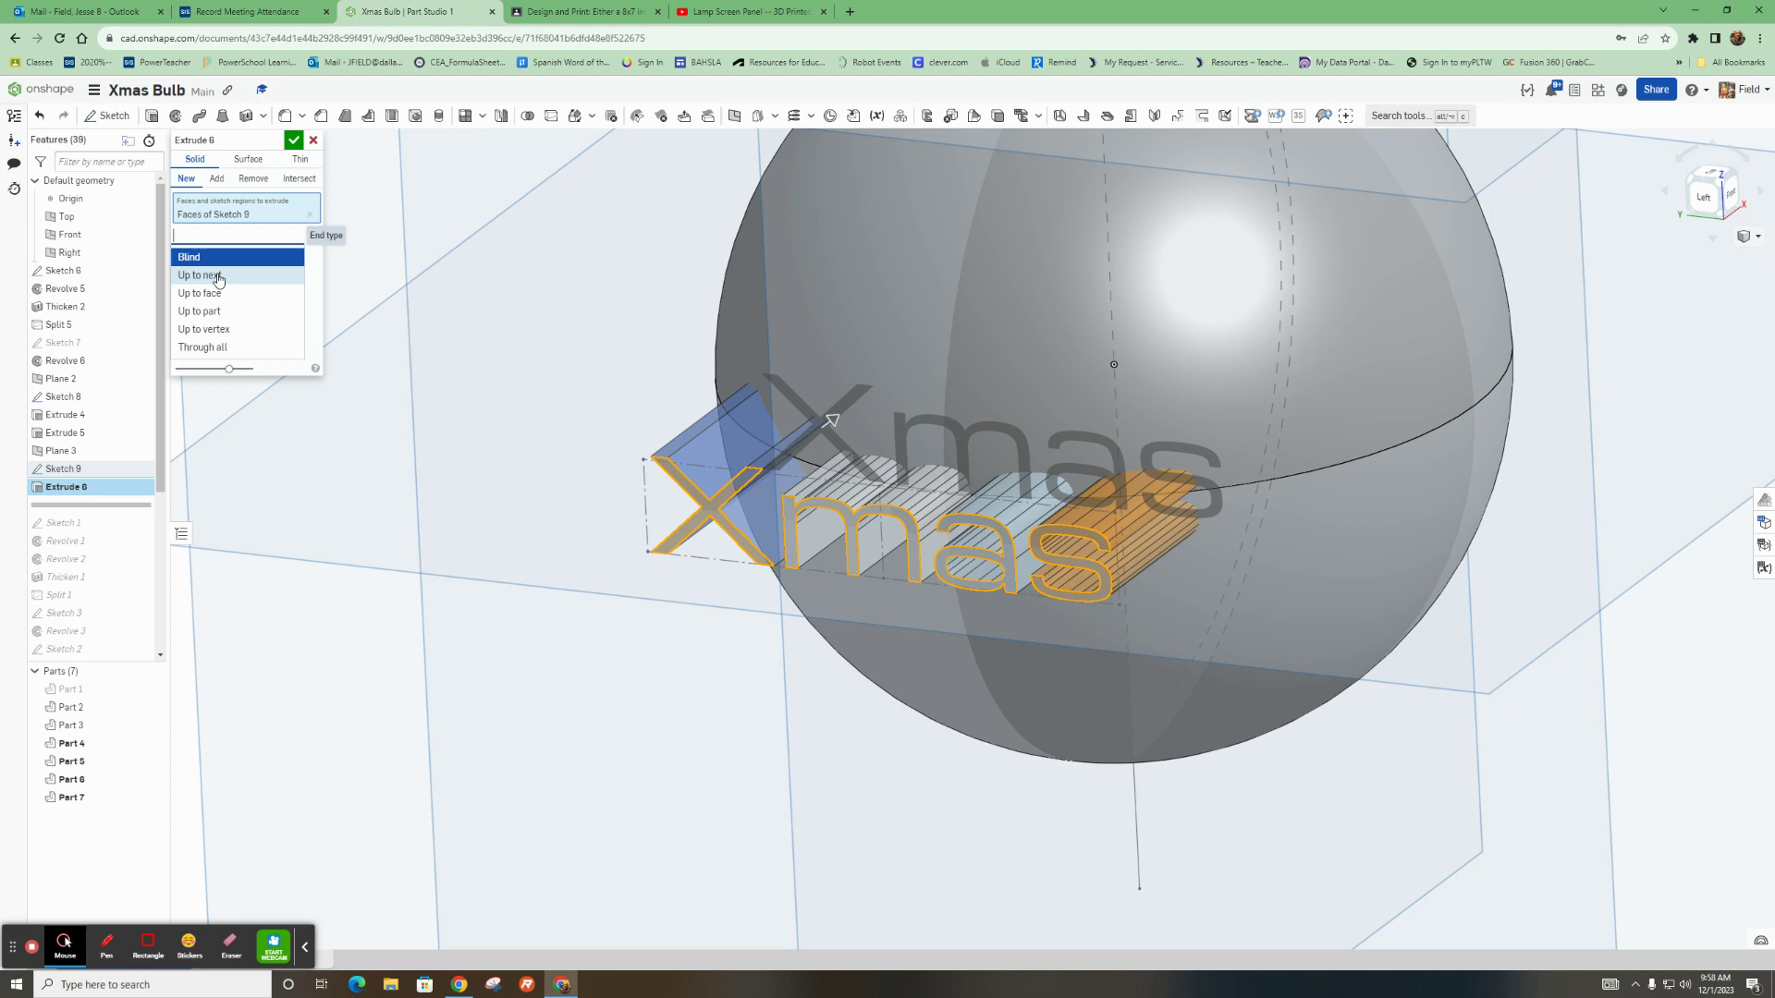
left_click(218, 276)
left_click(220, 179)
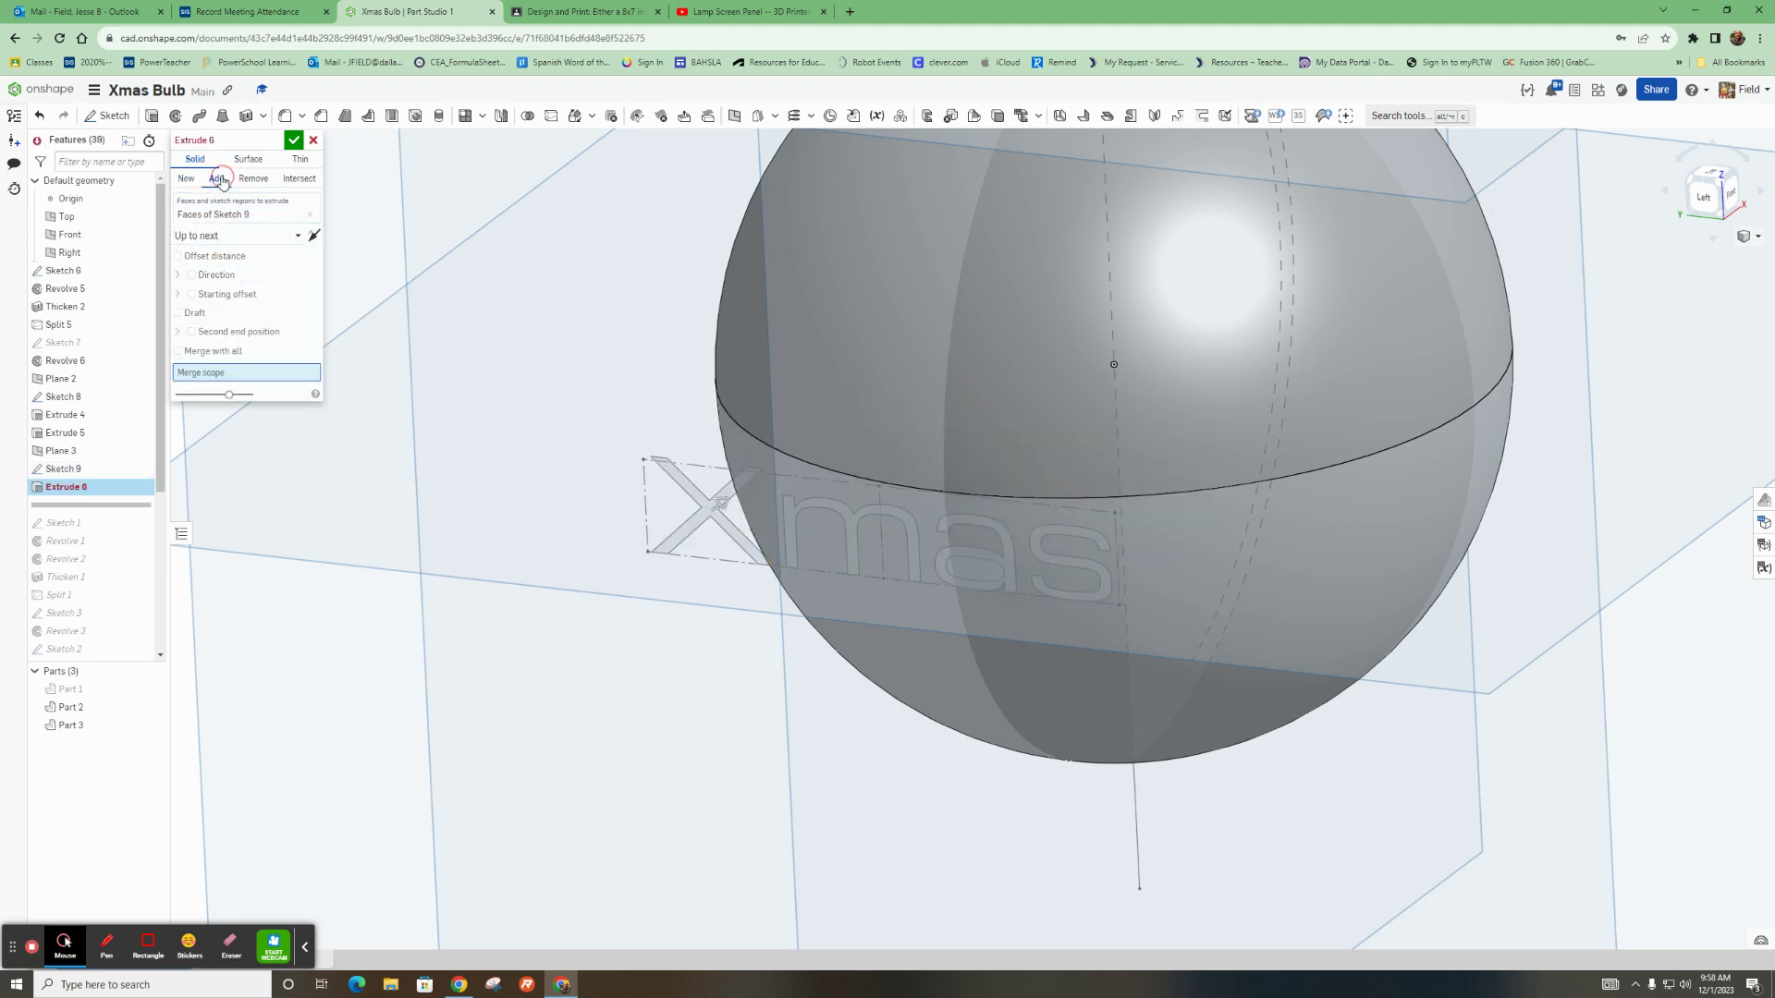
left_click(1017, 441)
left_click(1049, 625)
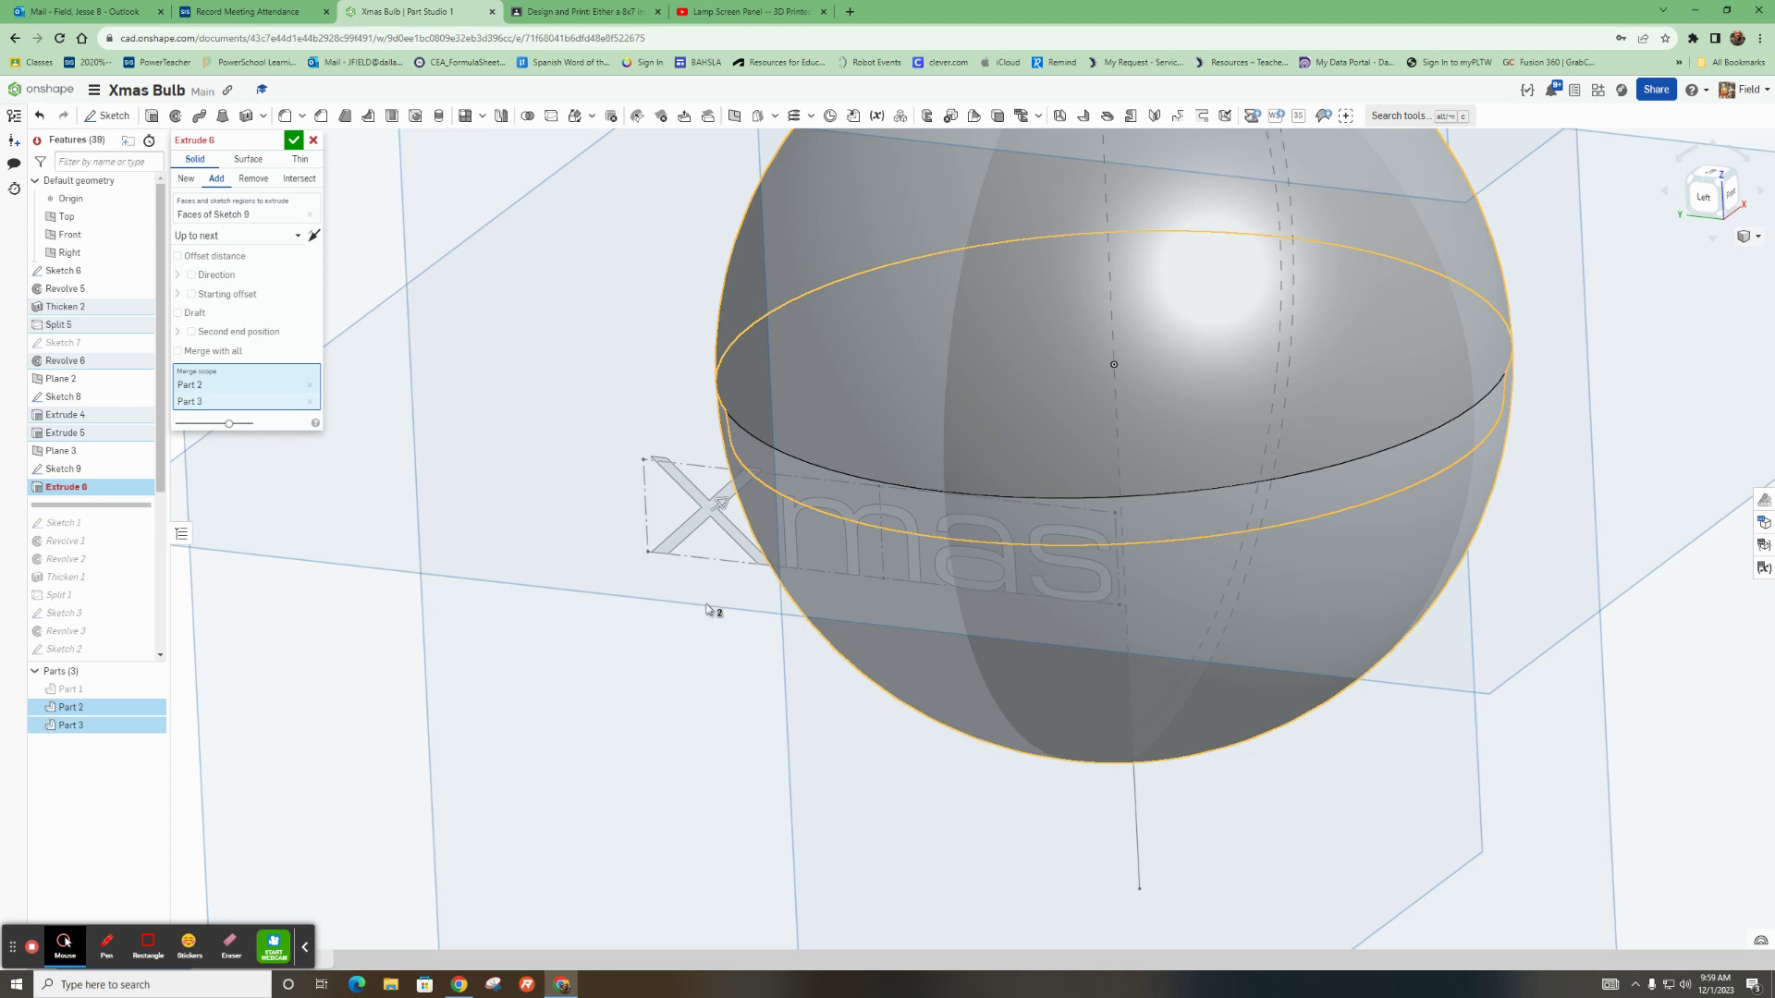
left_click(294, 141)
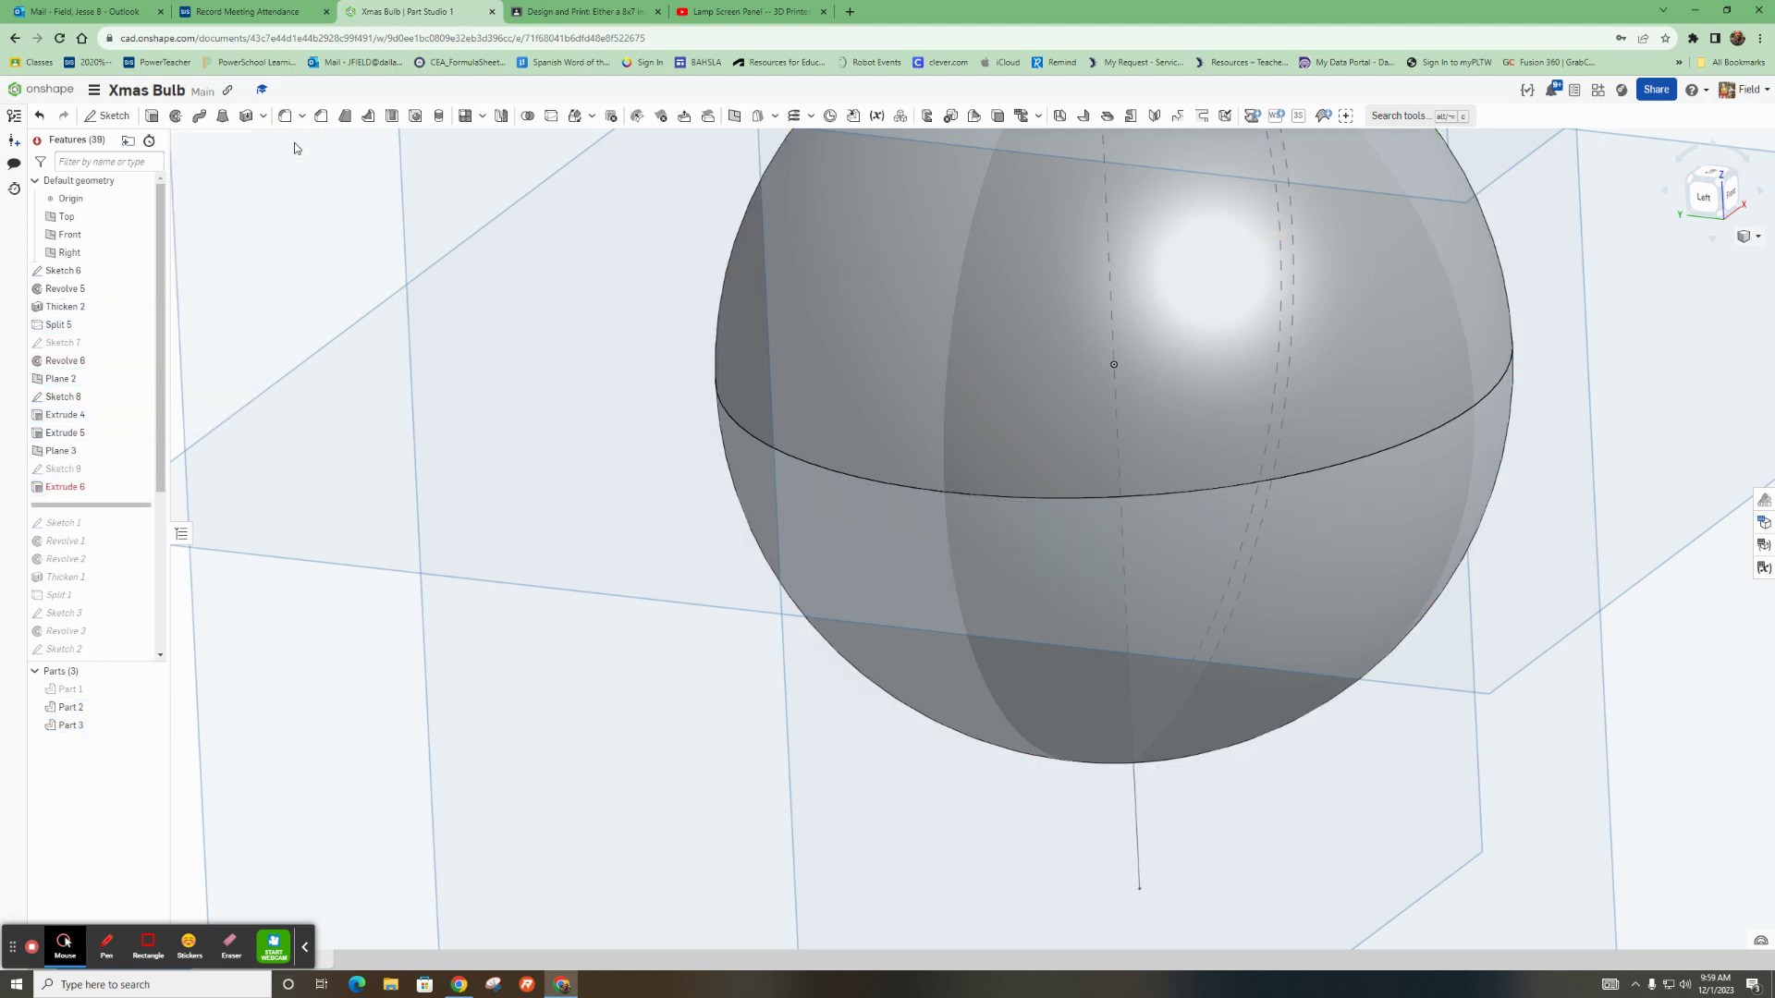
Change the text extrusion to a new-body blind extrusion with a depth of 1 in
double_click(76, 486)
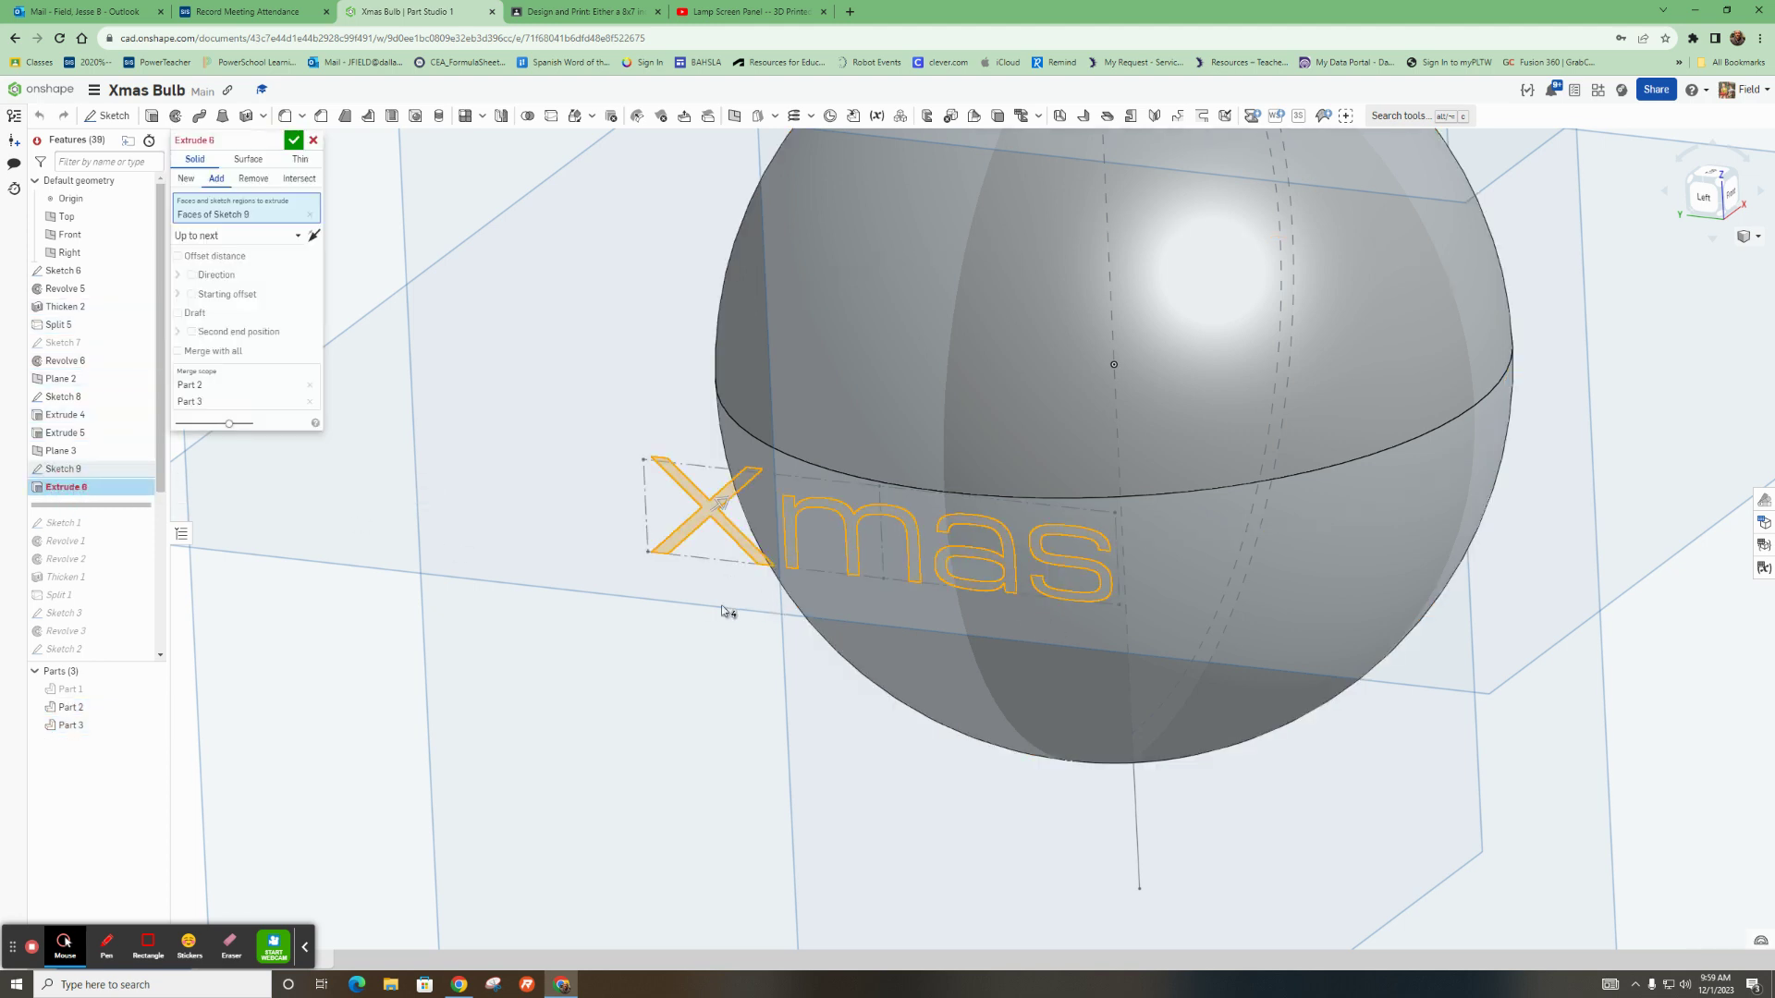
left_click(187, 179)
right_click_drag(984, 631, 962, 625)
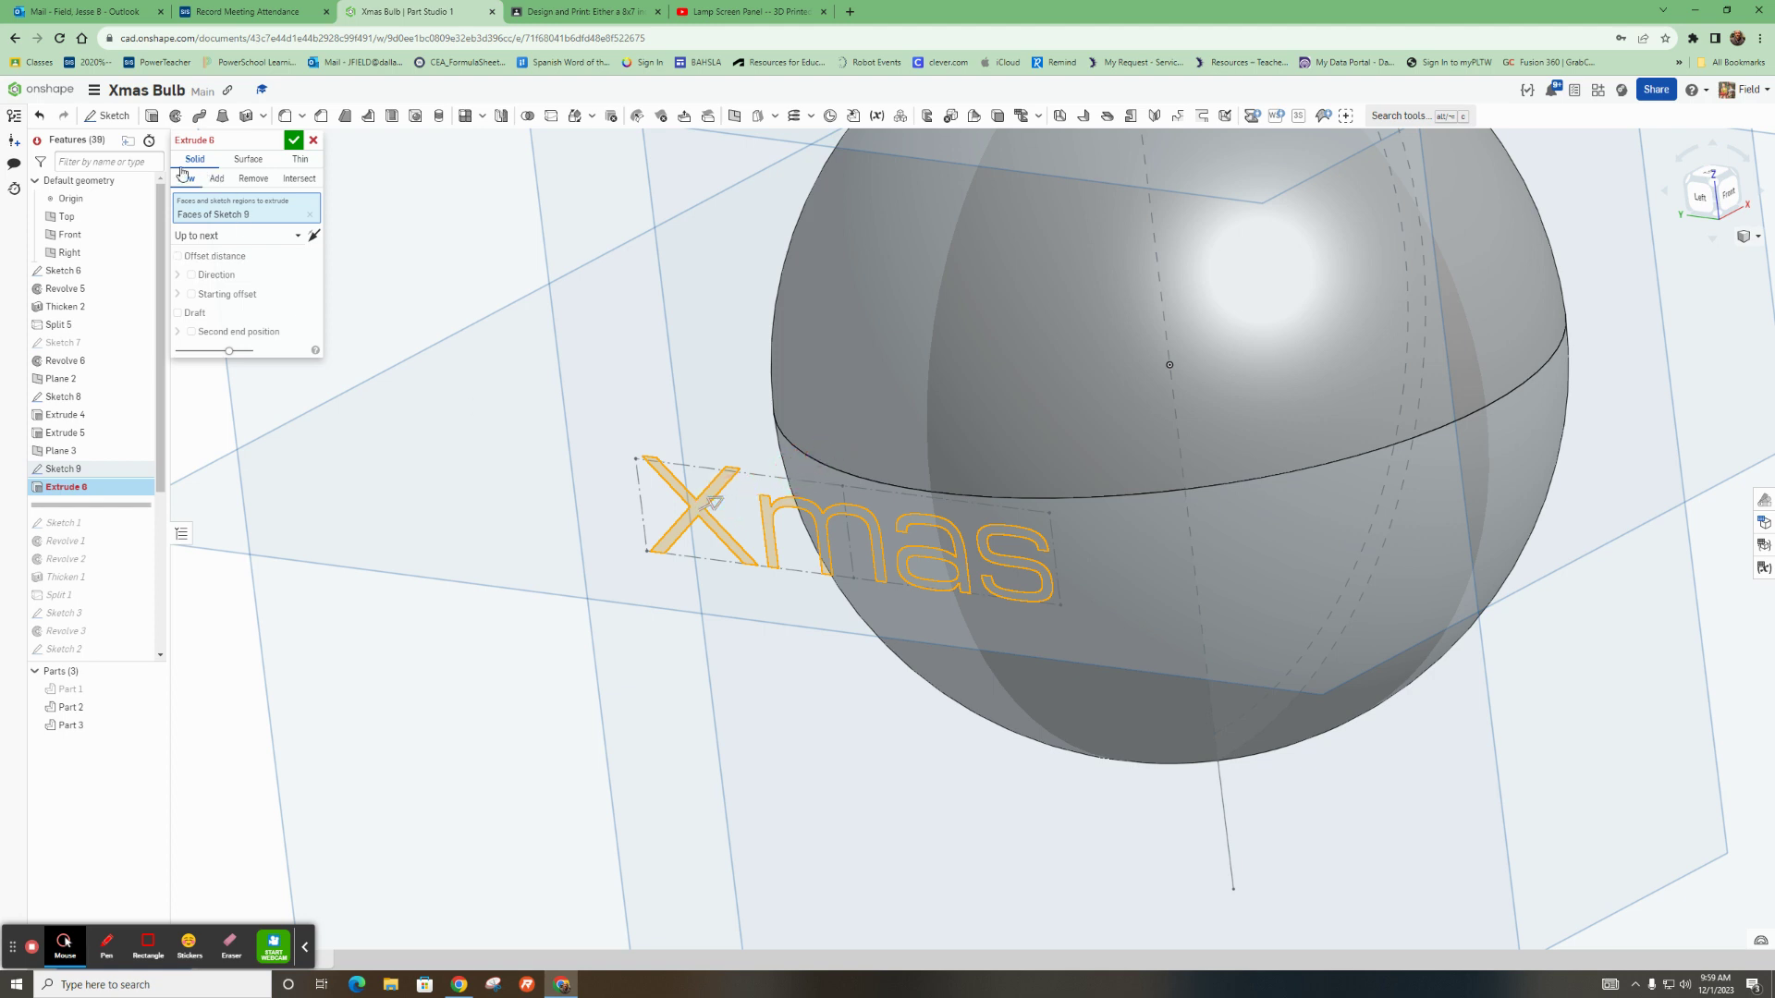
left_click(221, 236)
left_click(204, 251)
mouse_move(915, 536)
right_mouse_down()
mouse_move(836, 550)
mouse_move(895, 540)
right_mouse_up()
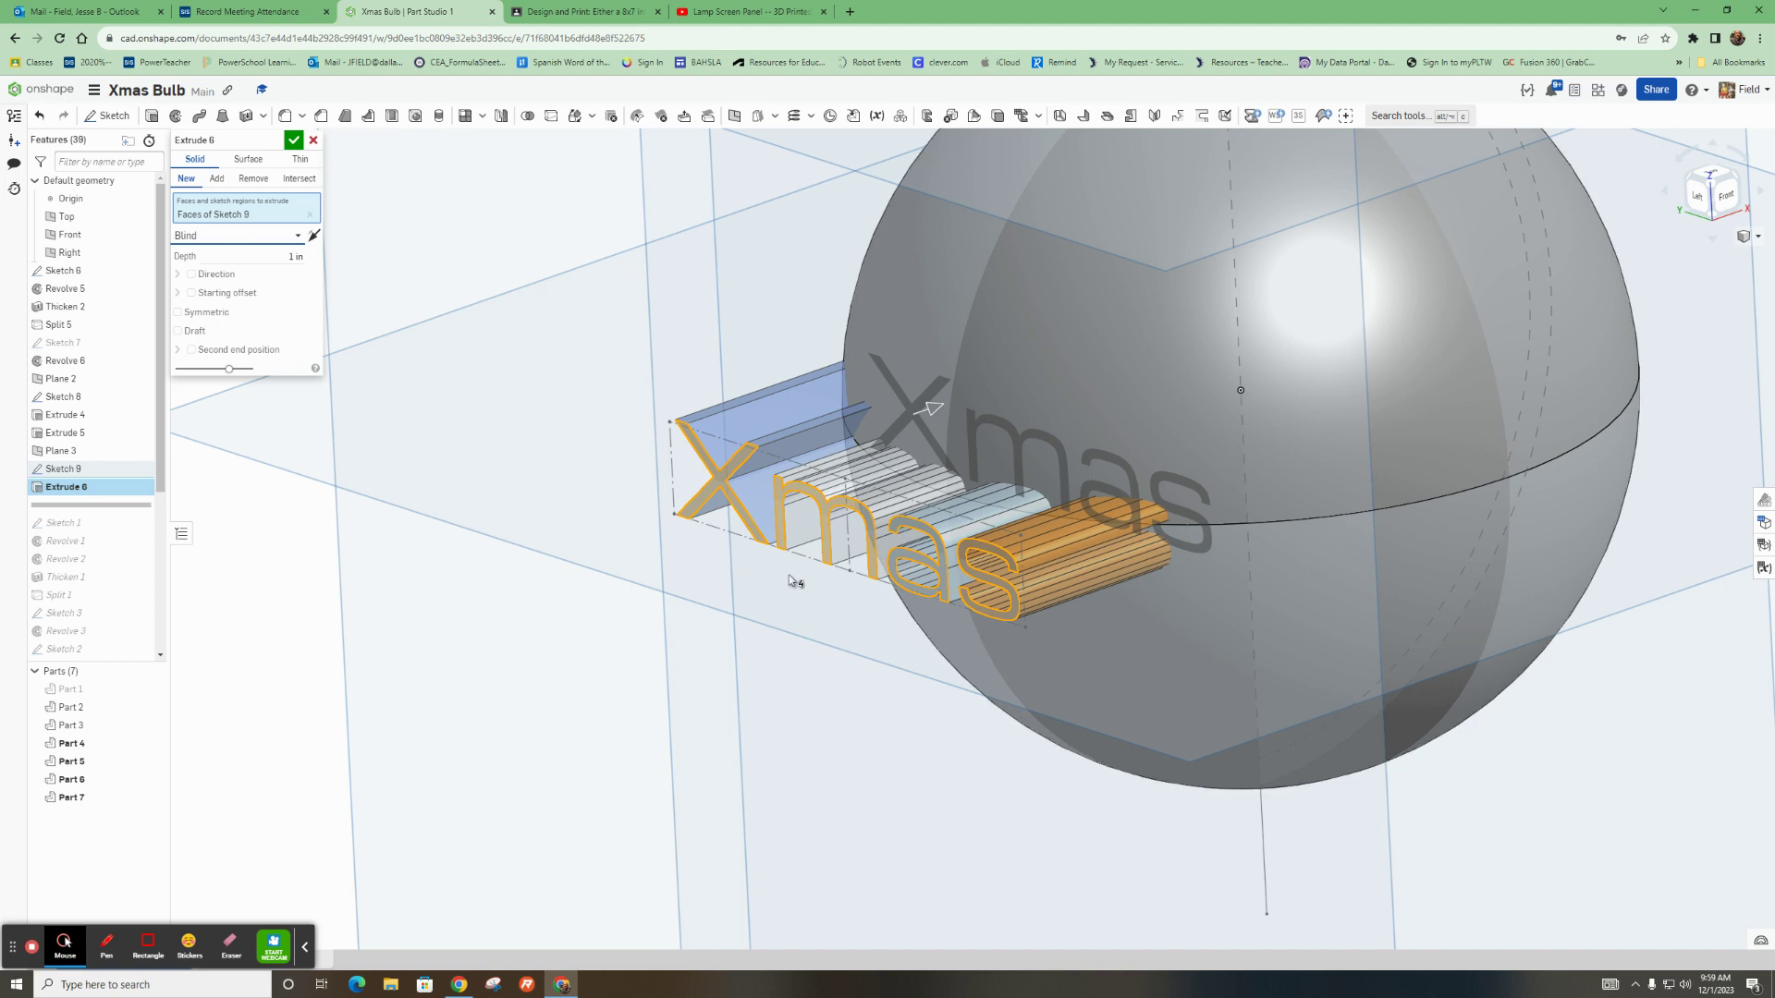
left_click(292, 141)
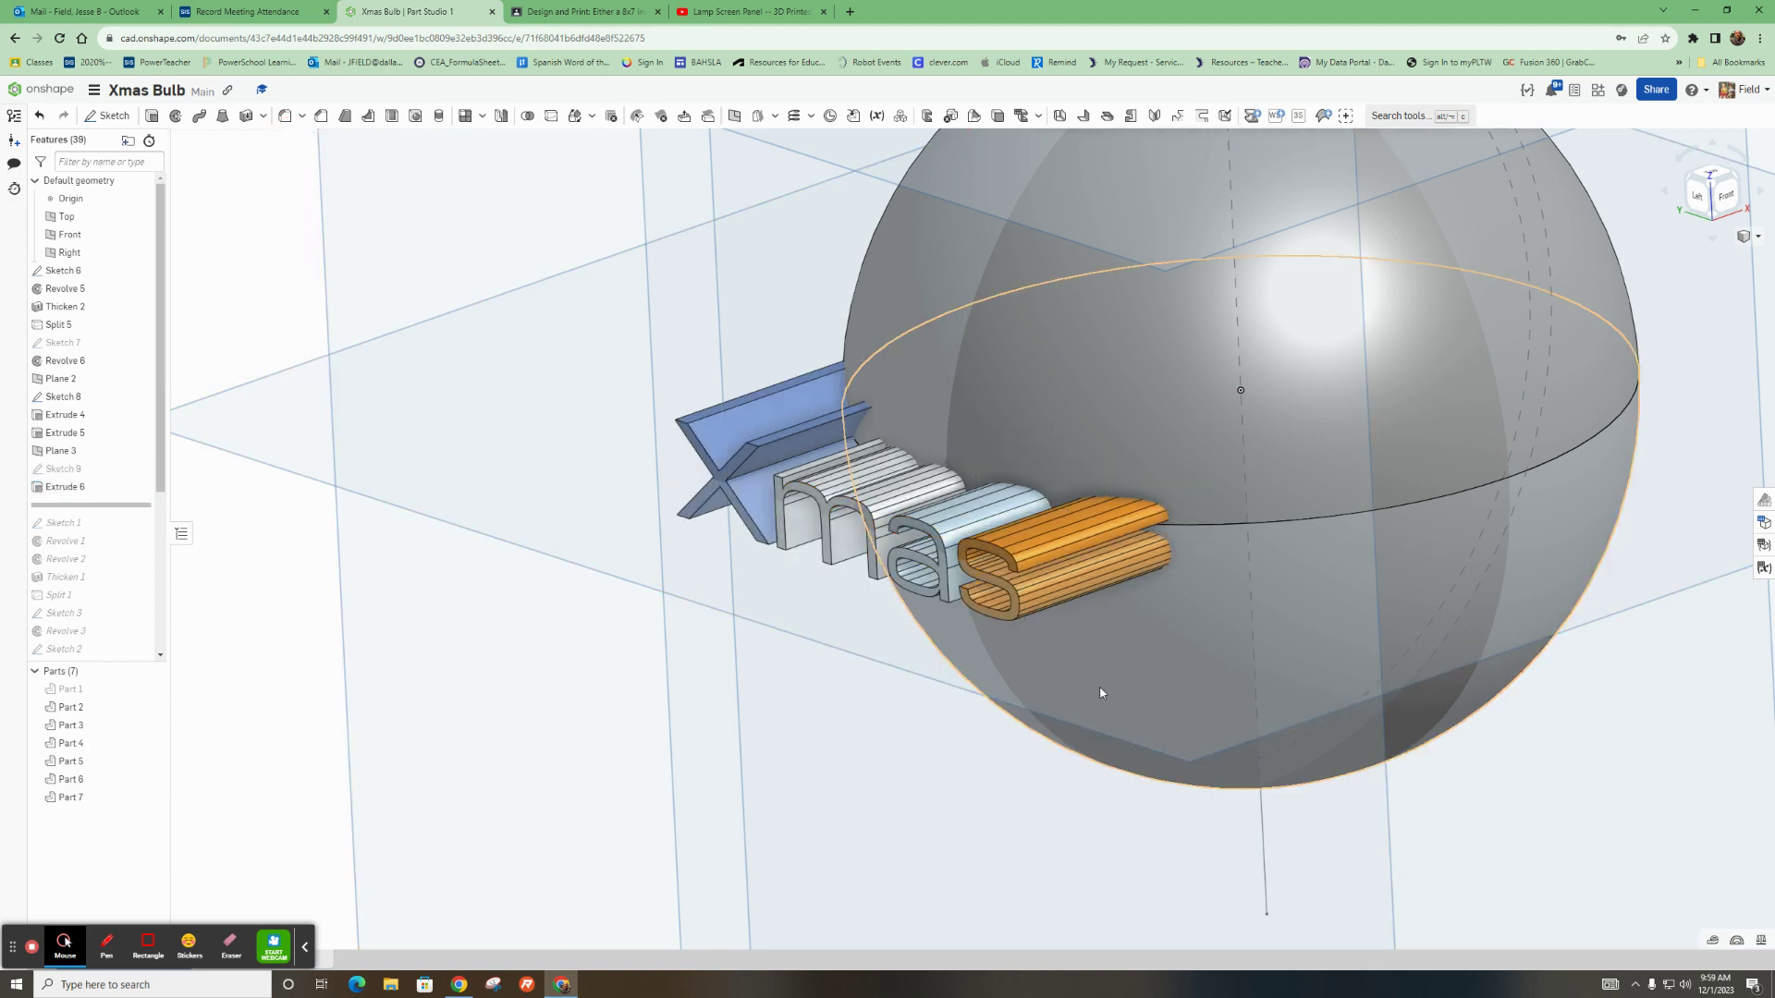
Split the four extruded "Xmas" letter bodies with the Top plane, keeping both sides
left_click(564, 122)
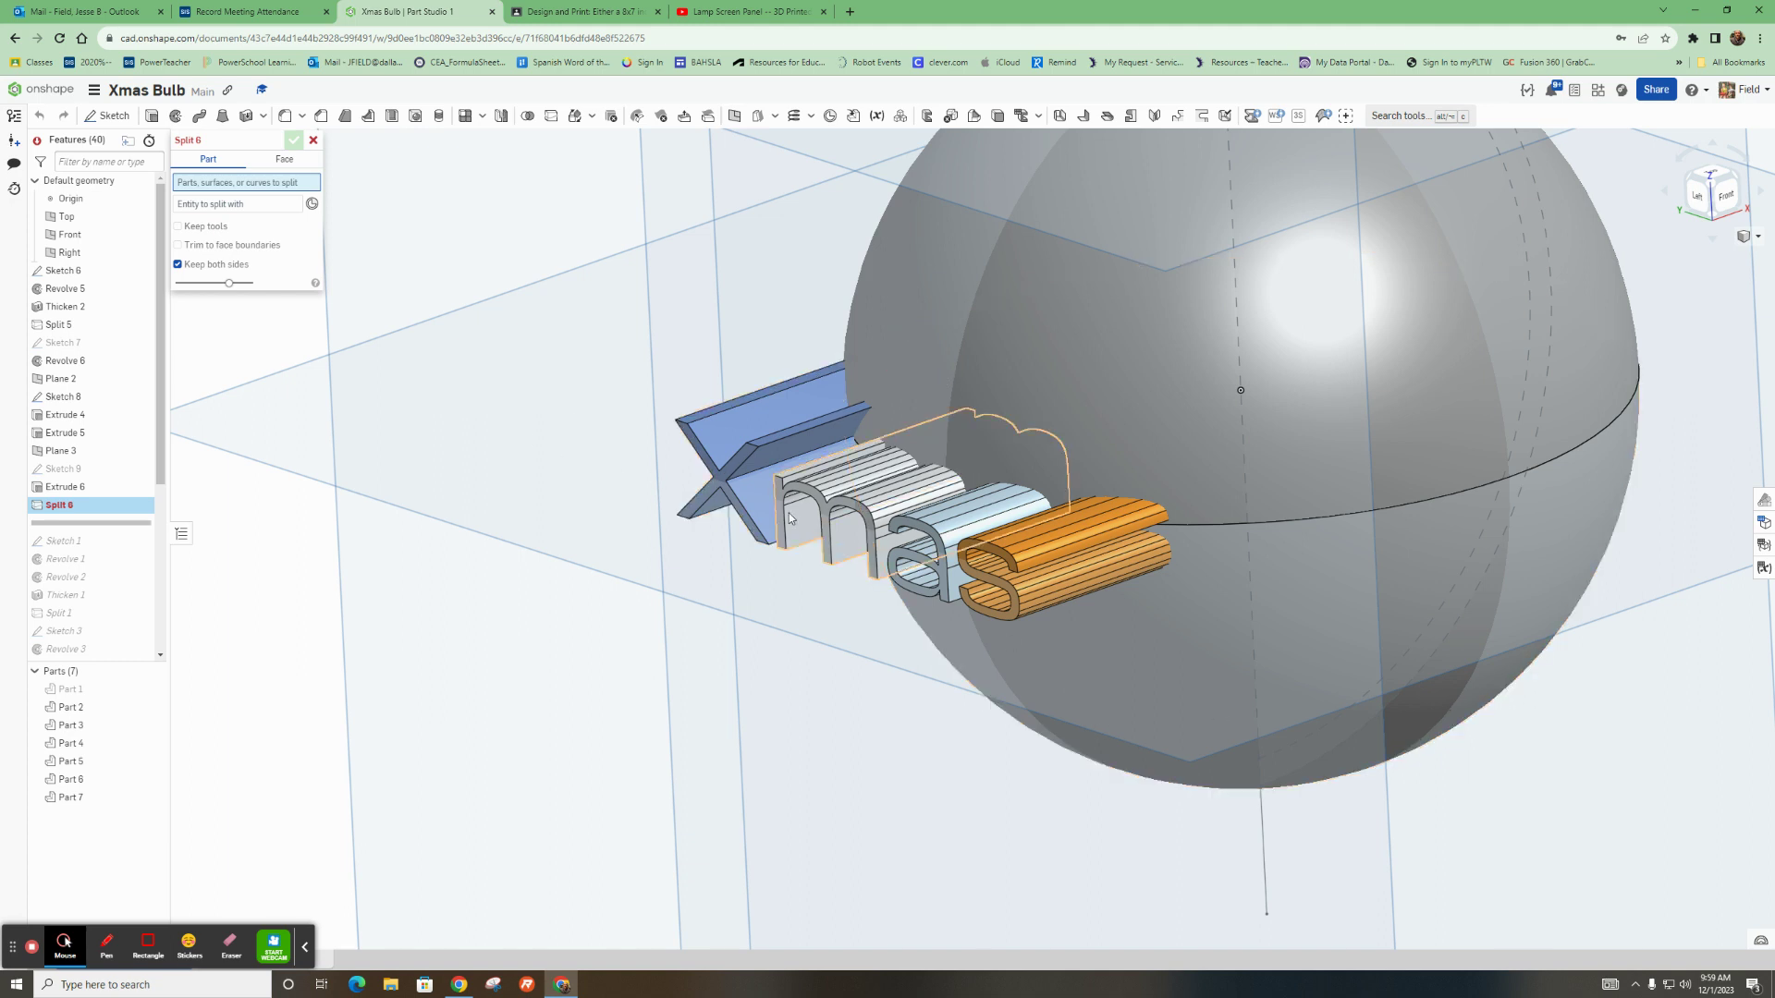
left_click(818, 501)
left_click(901, 536)
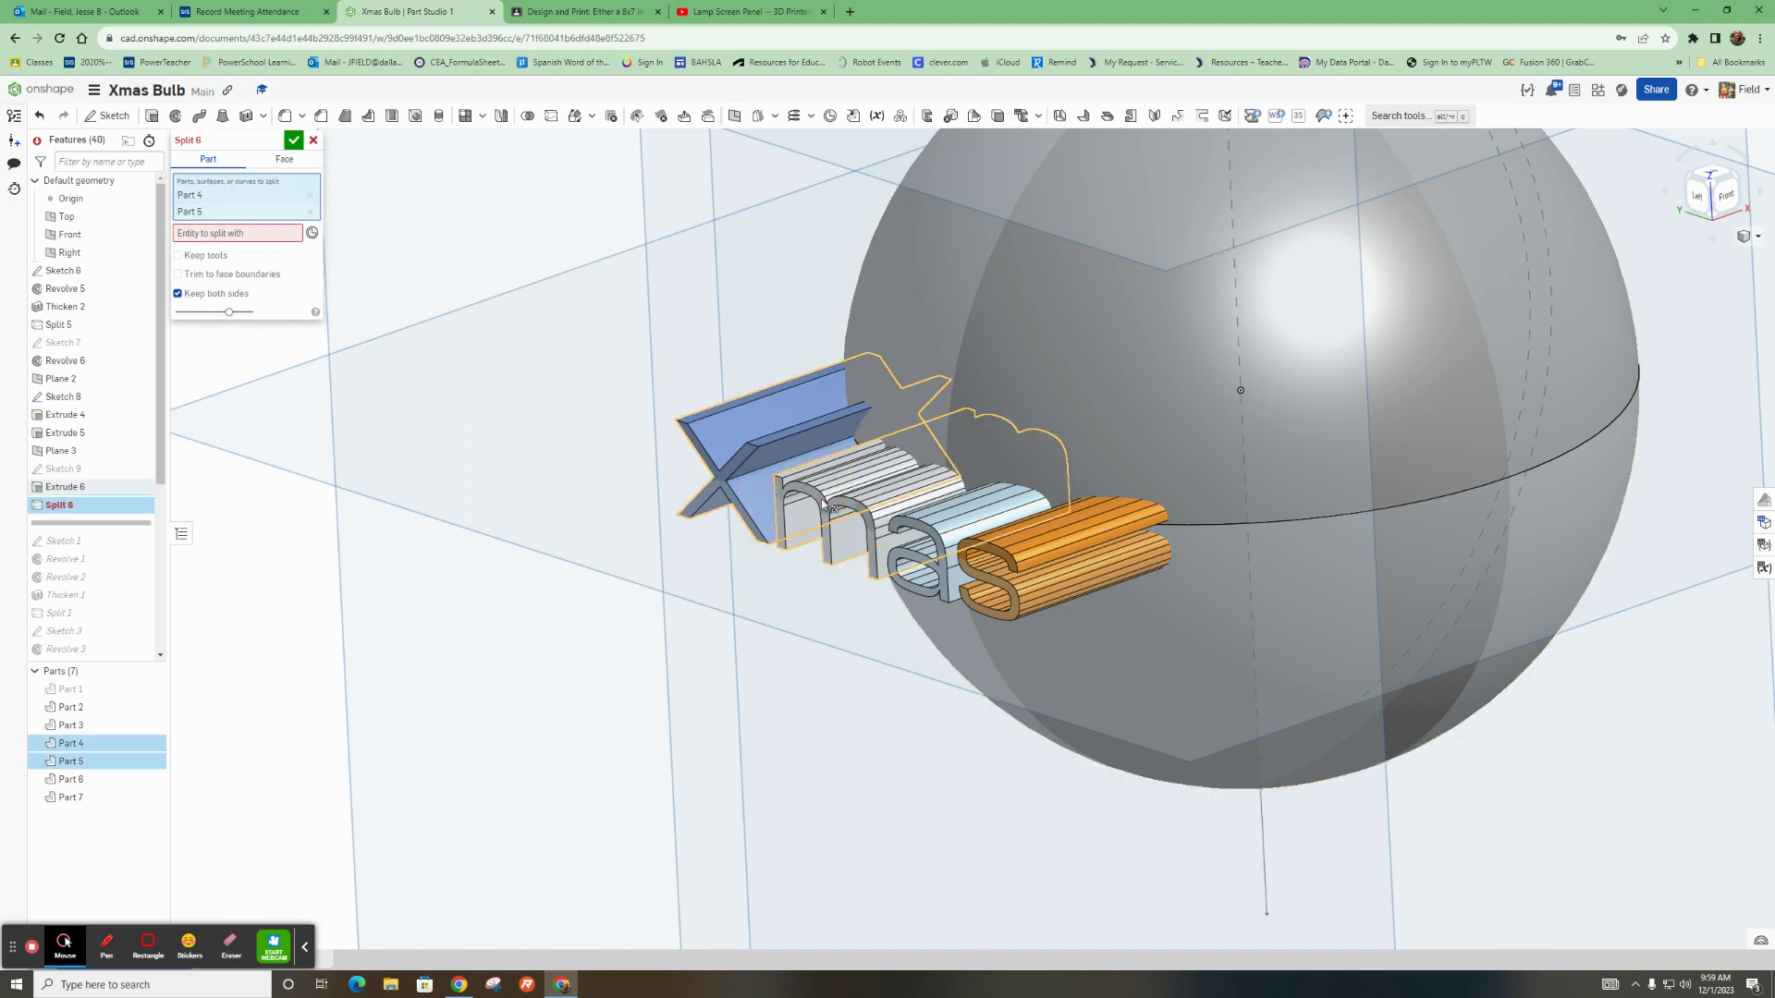
left_click(952, 543)
left_click(1017, 558)
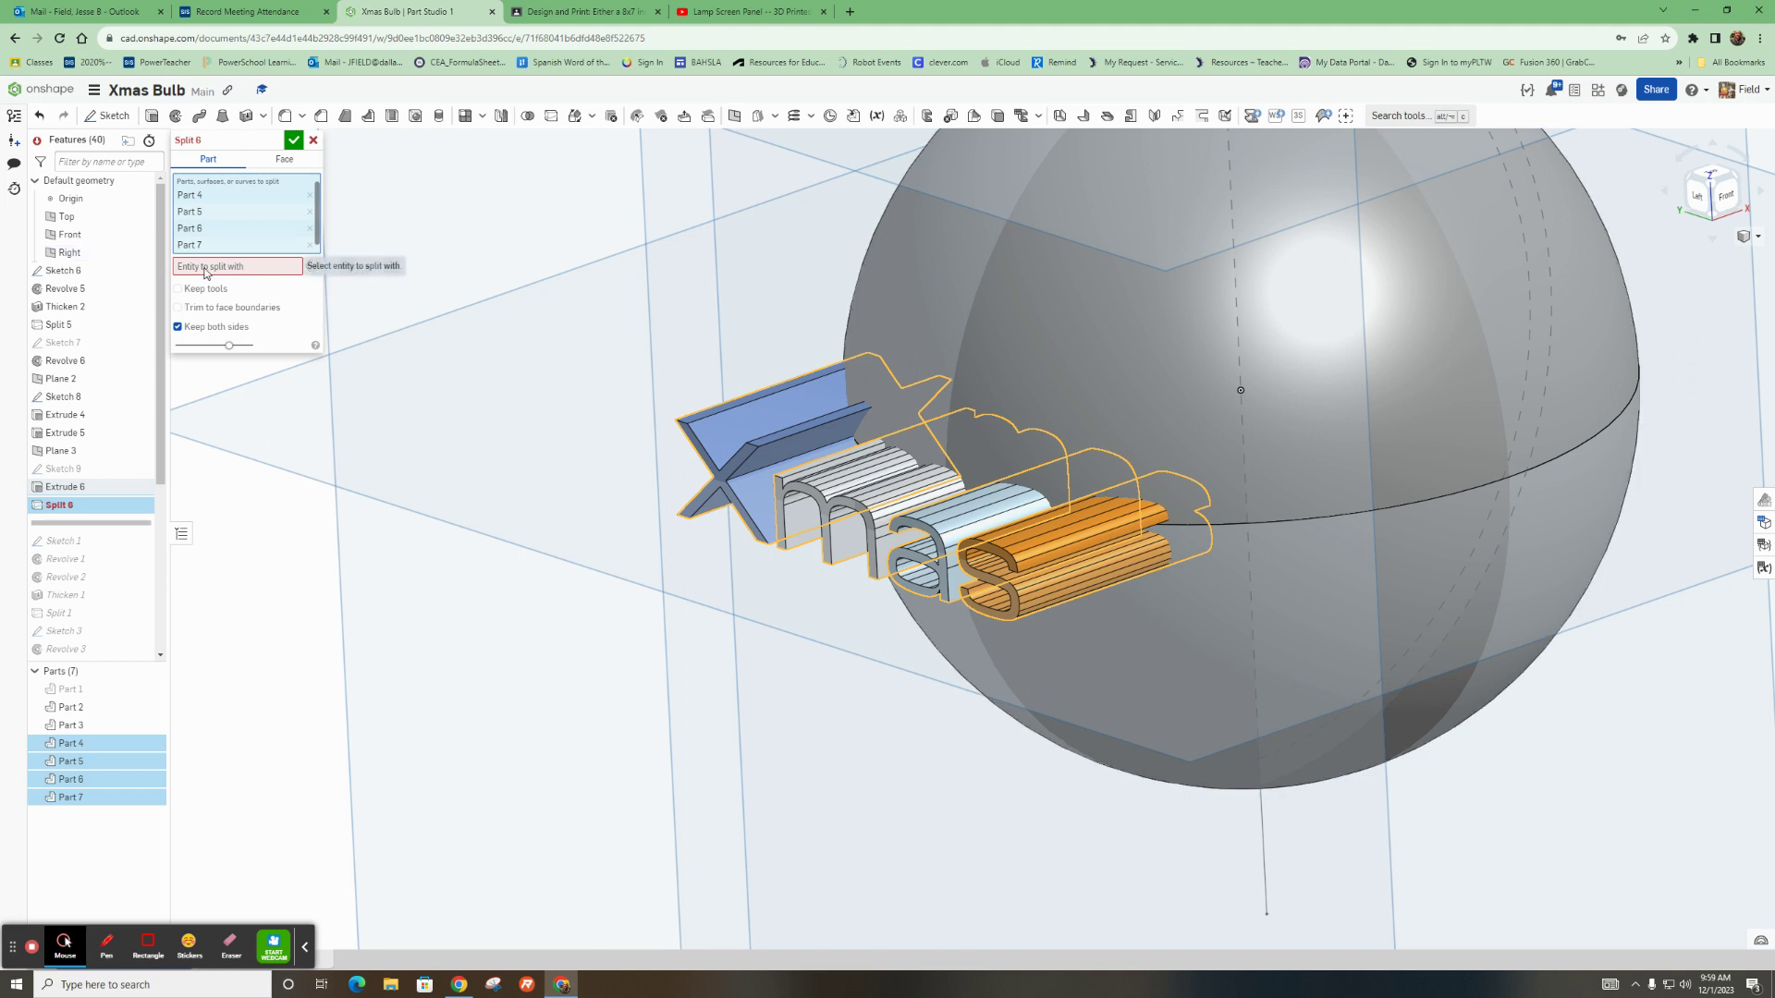
left_click(1646, 595)
scroll(640, 572, "down", 1)
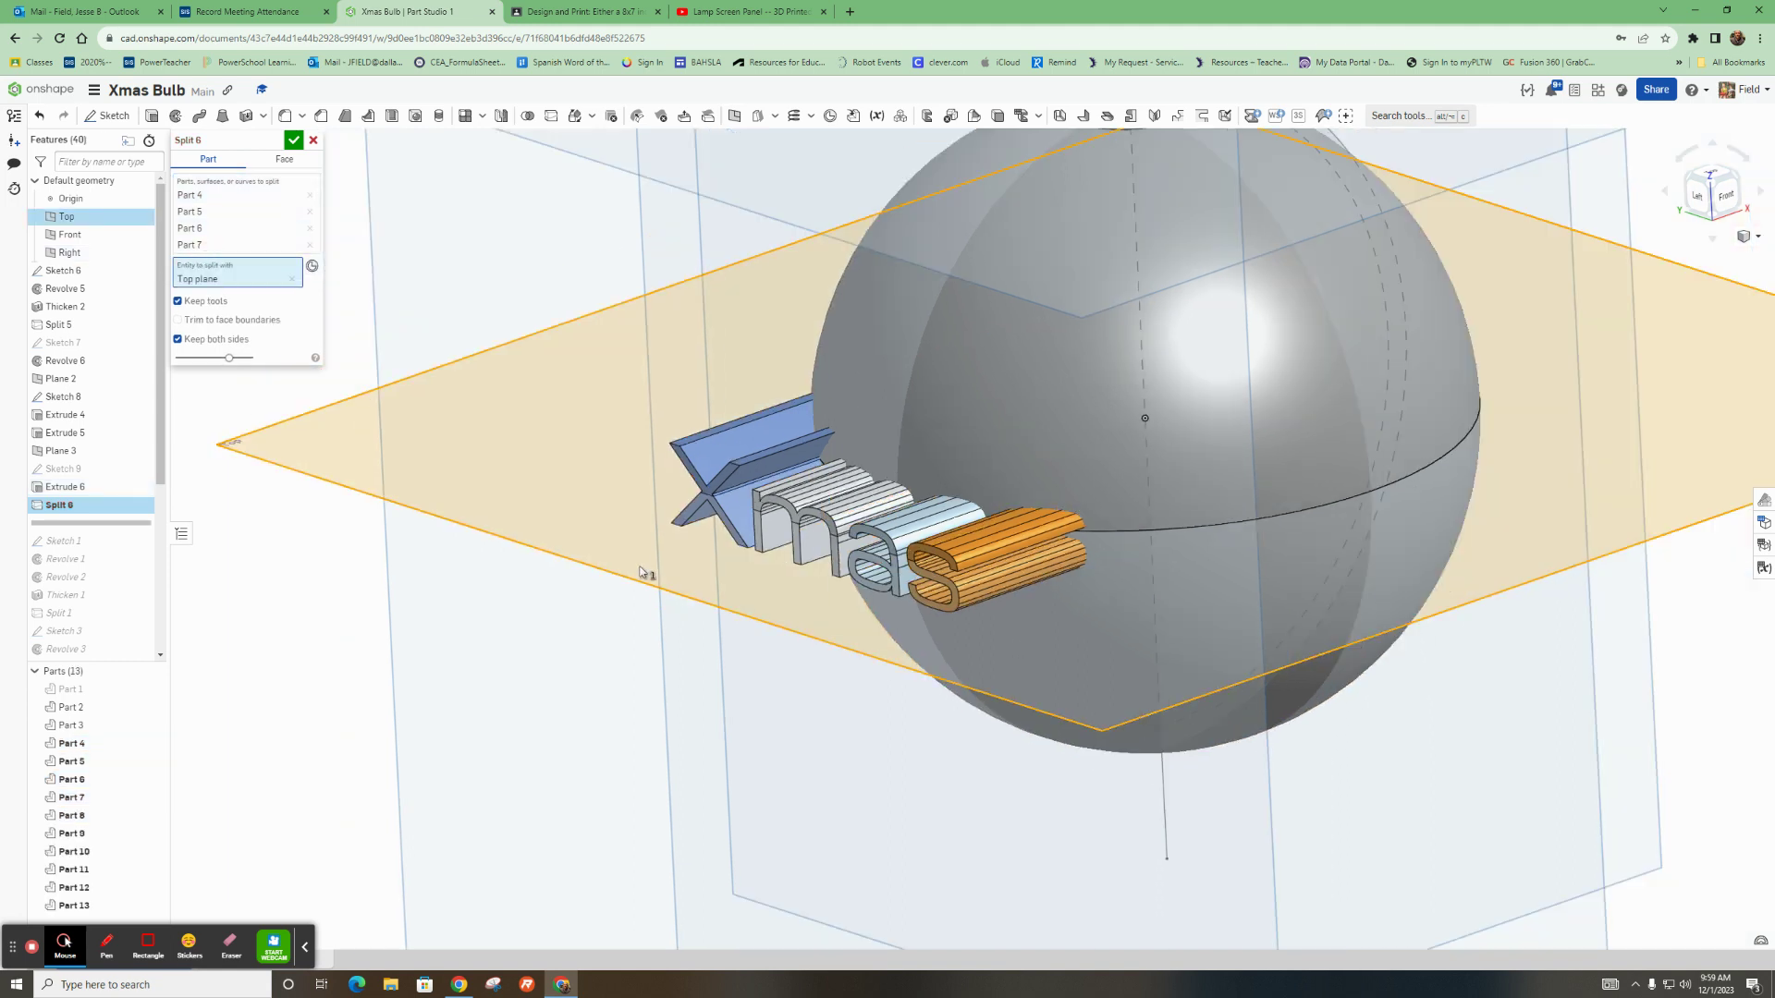
left_click(294, 143)
Revolve the outer arc of Sketch 6 fully around the bulb's vertical axis as a new surface
right_click_drag(647, 481, 1042, 579)
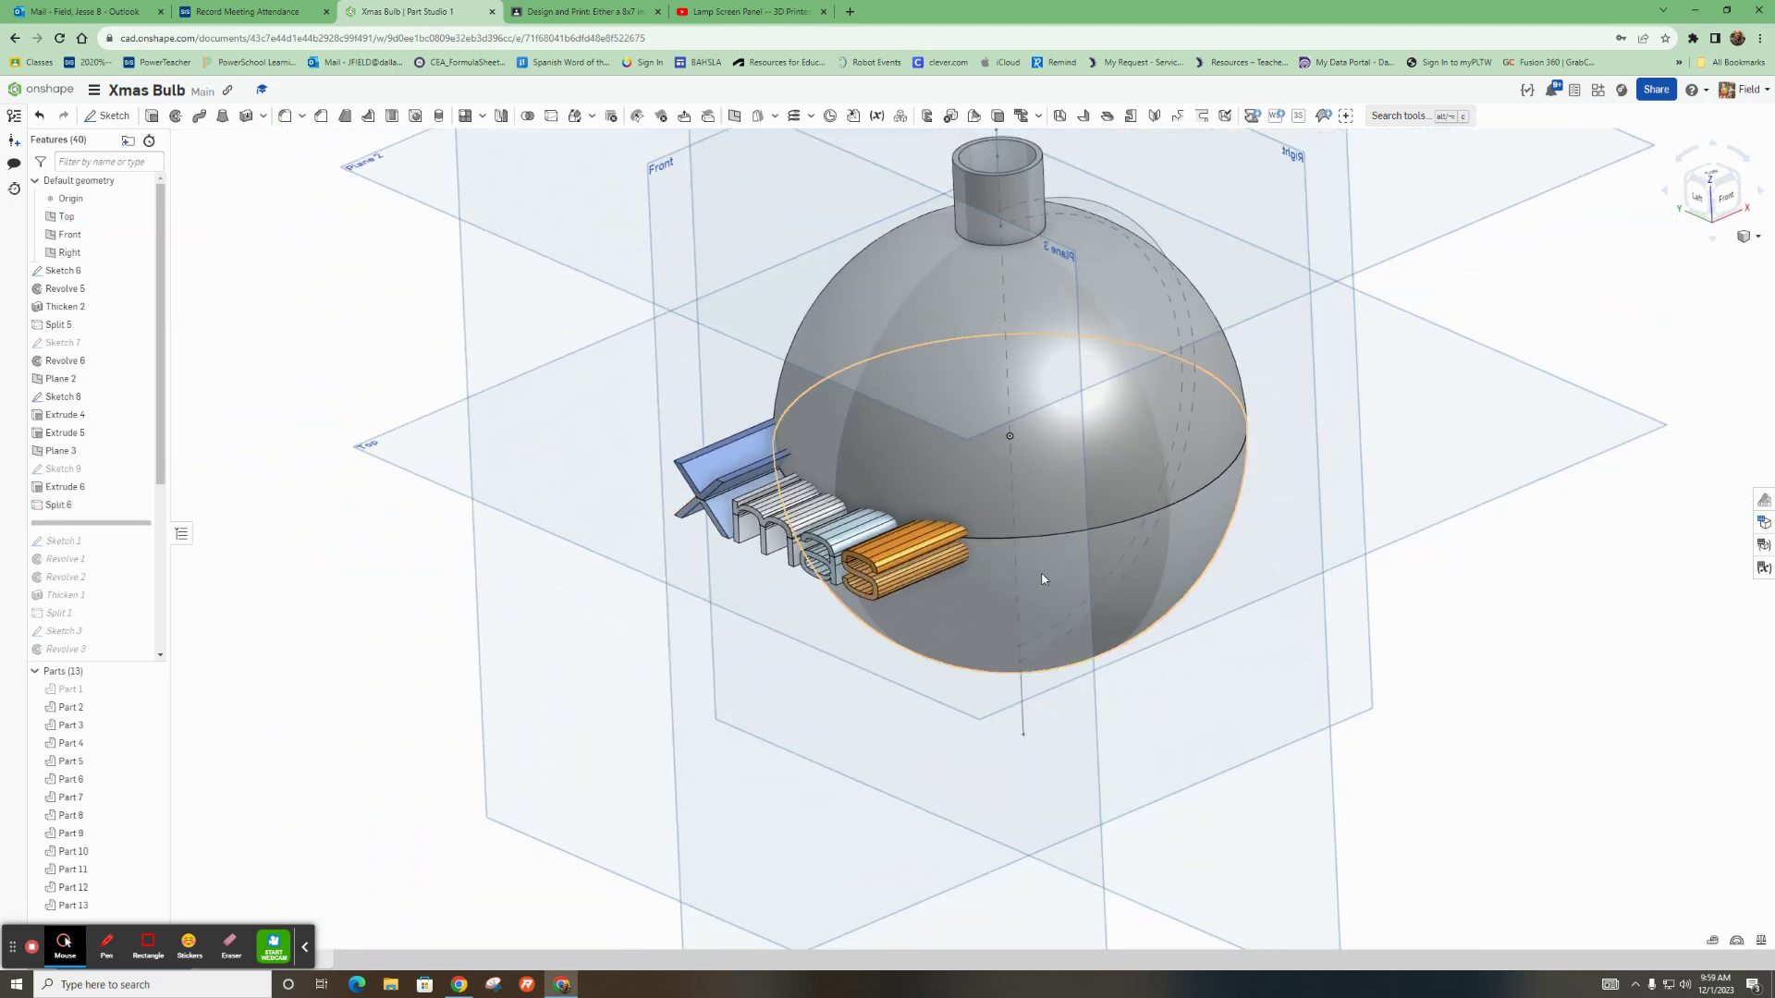
left_click(140, 270)
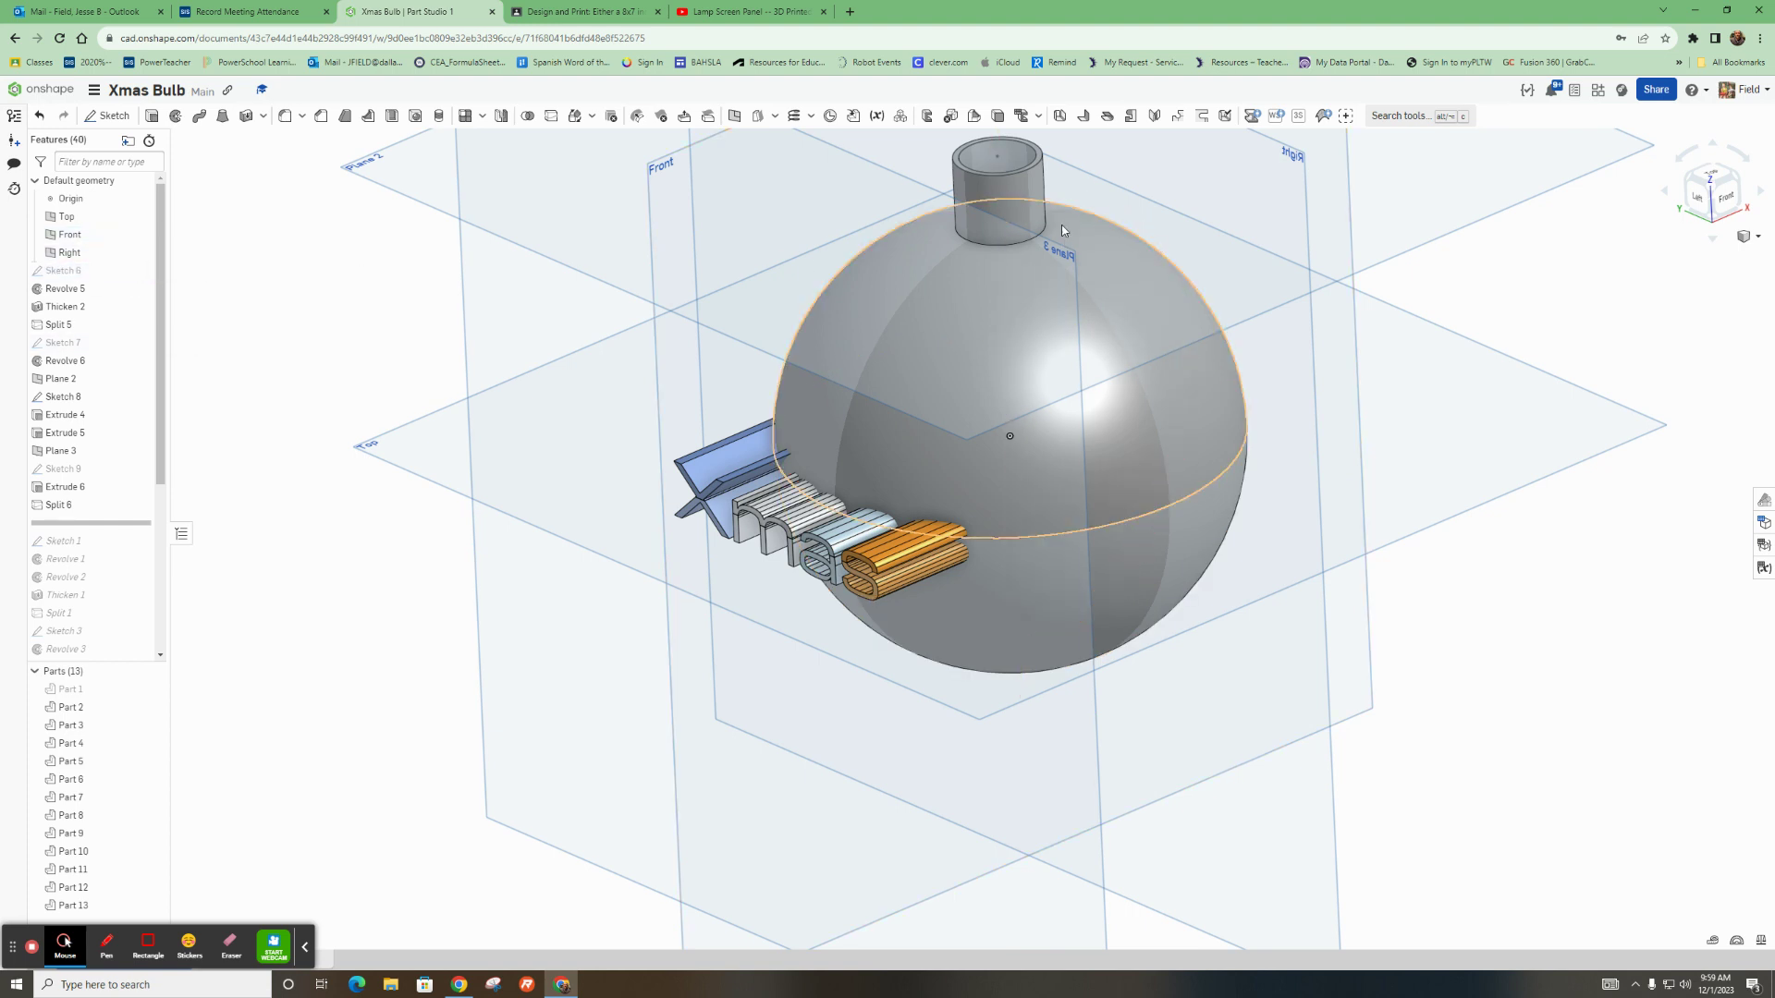
left_click(140, 270)
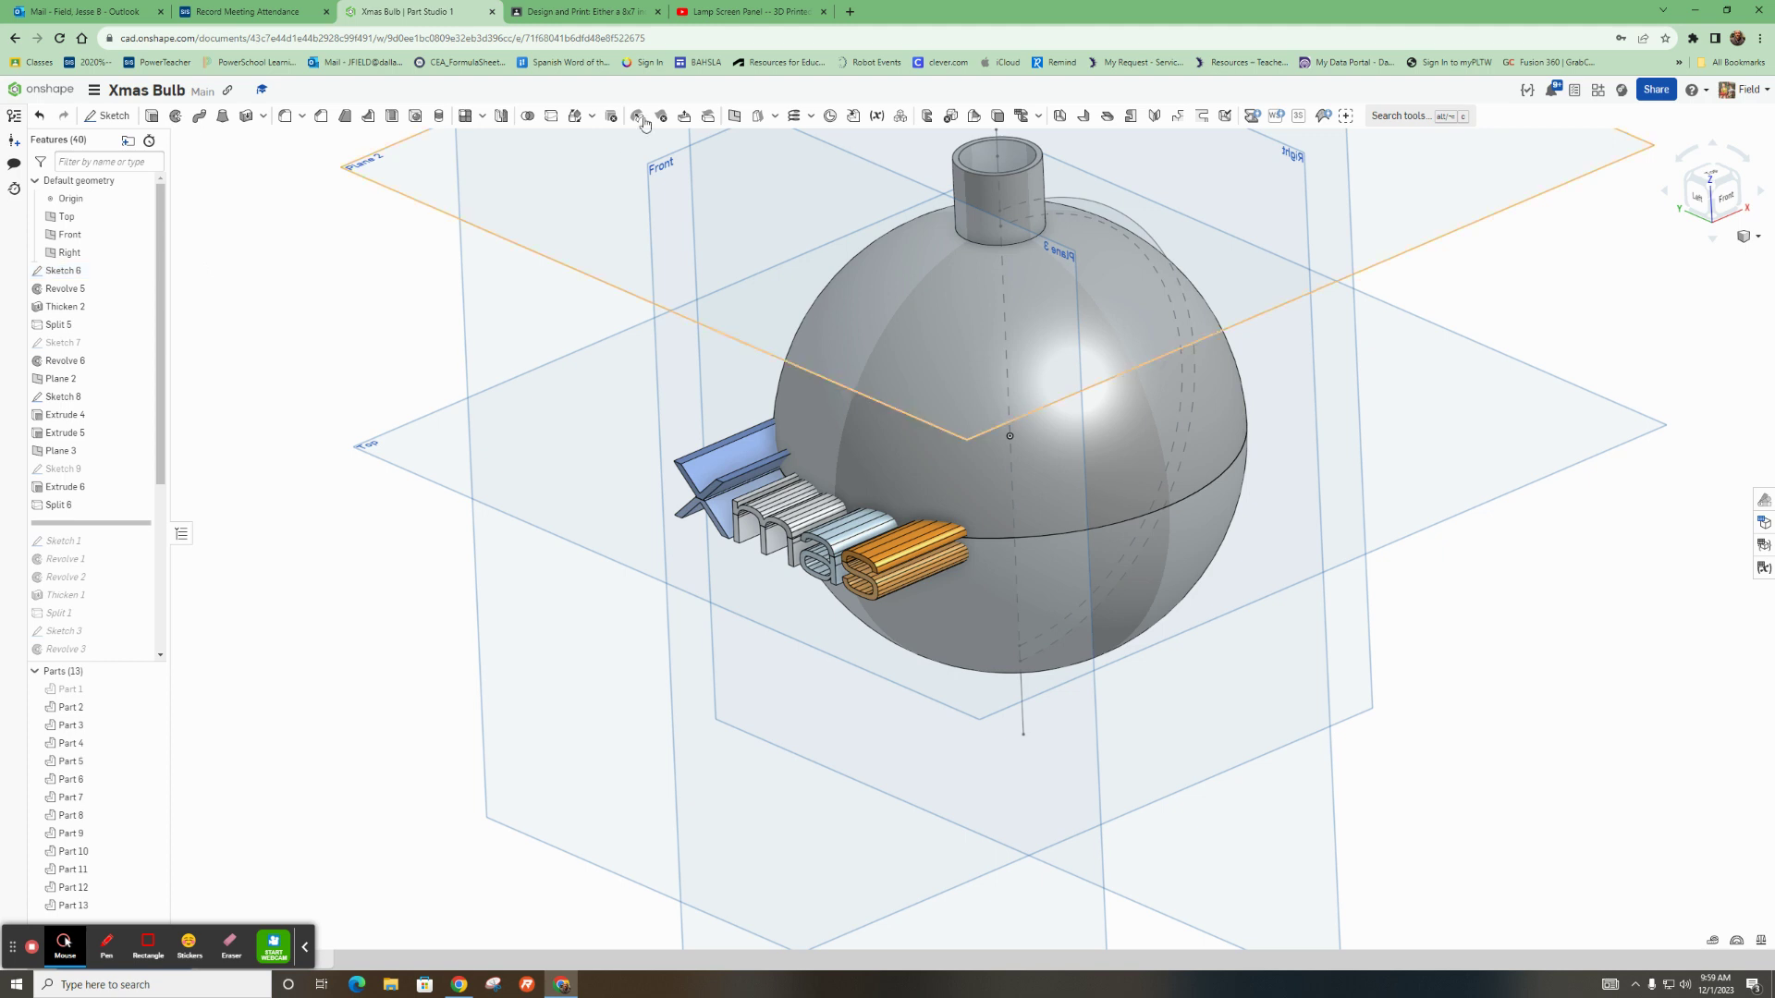
left_click(153, 116)
left_click(176, 116)
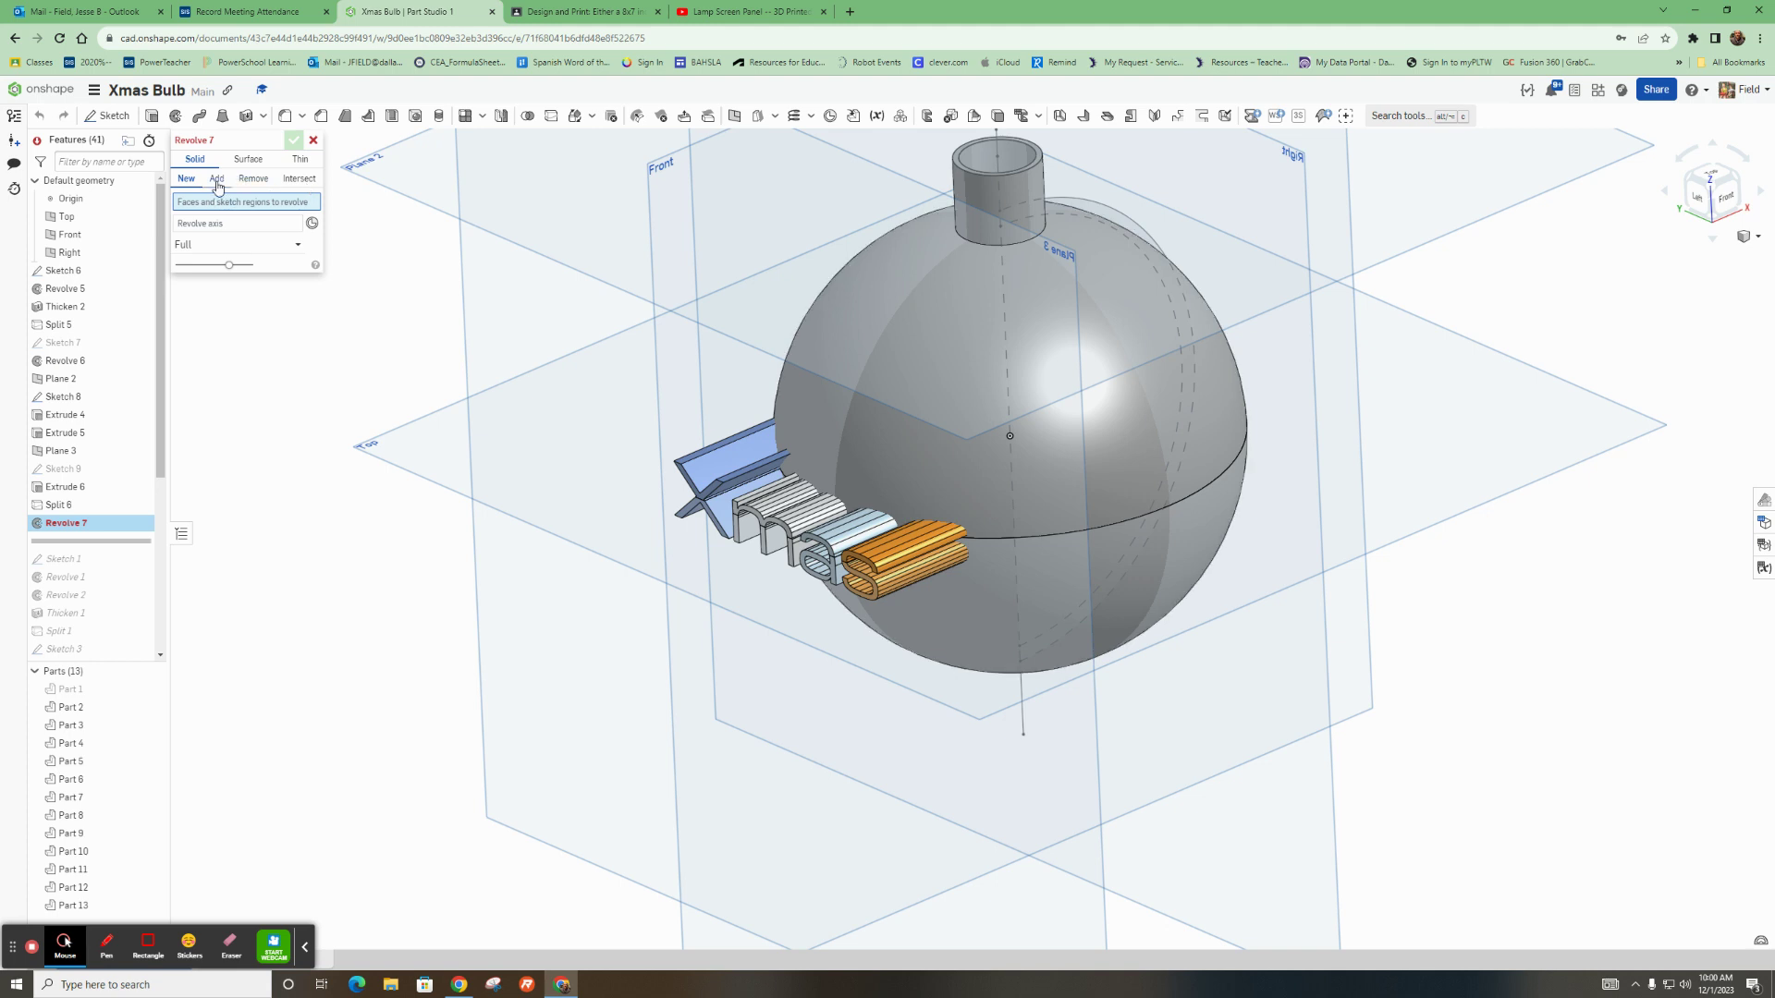
left_click(248, 161)
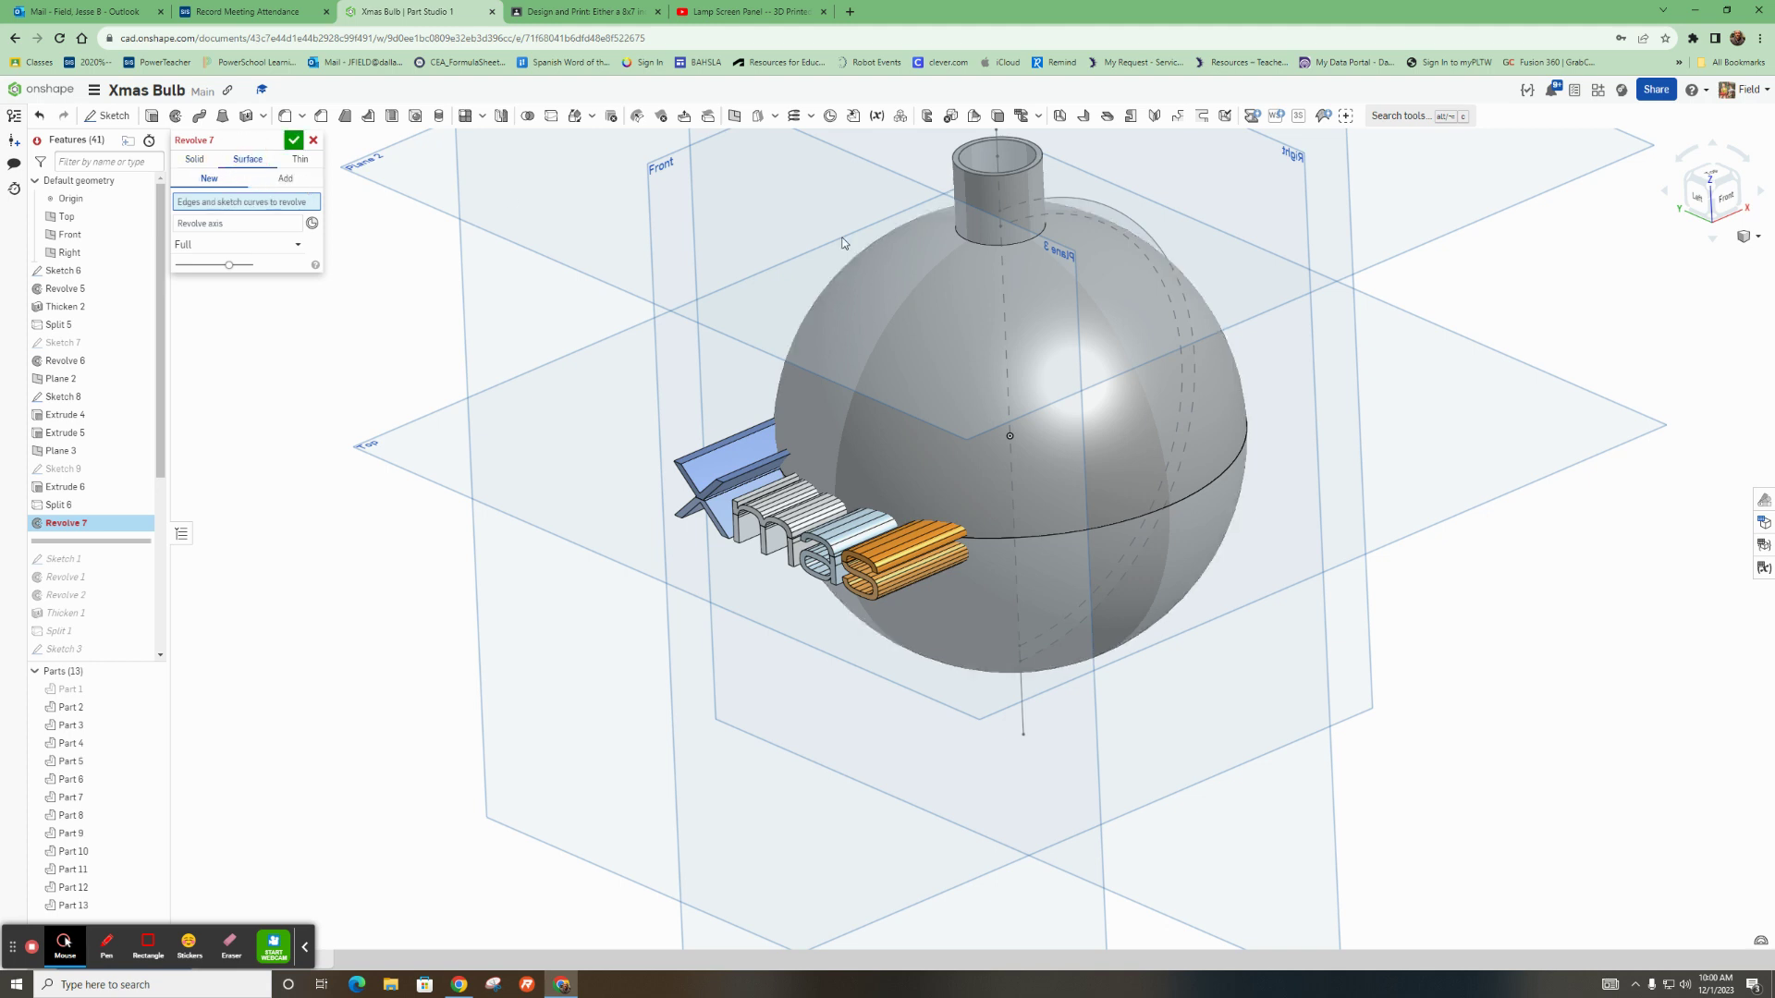
left_click(1120, 207)
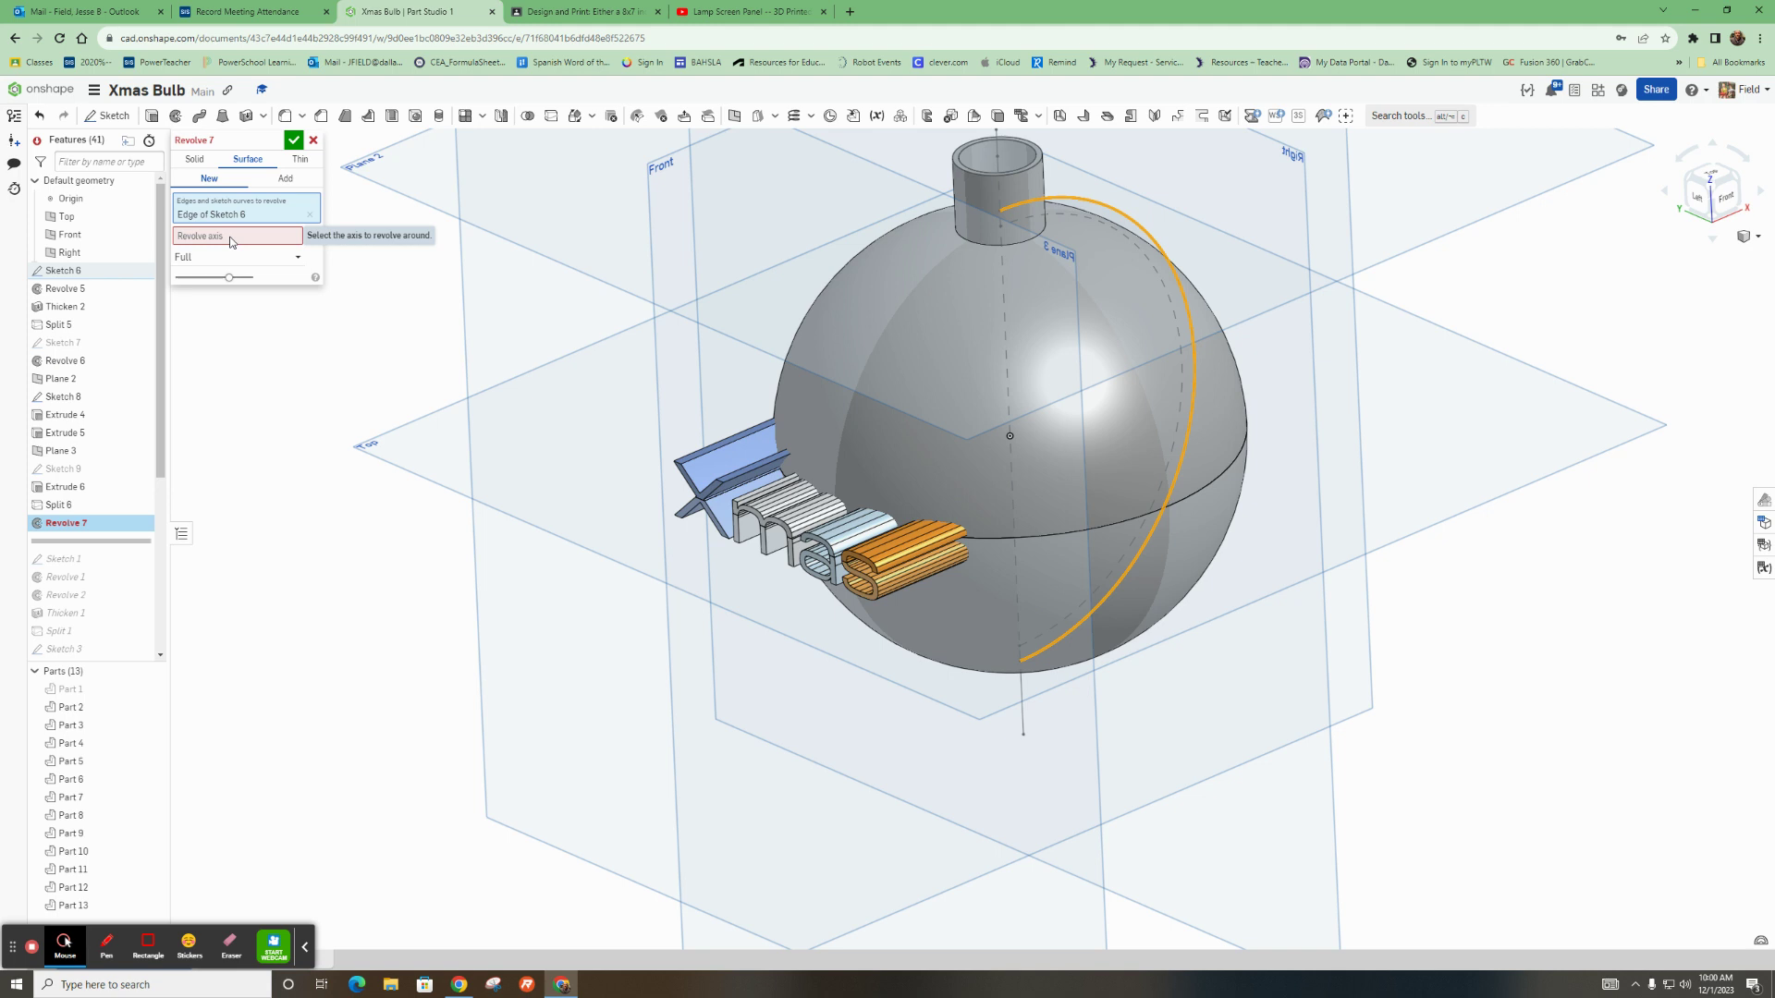
left_click(999, 167)
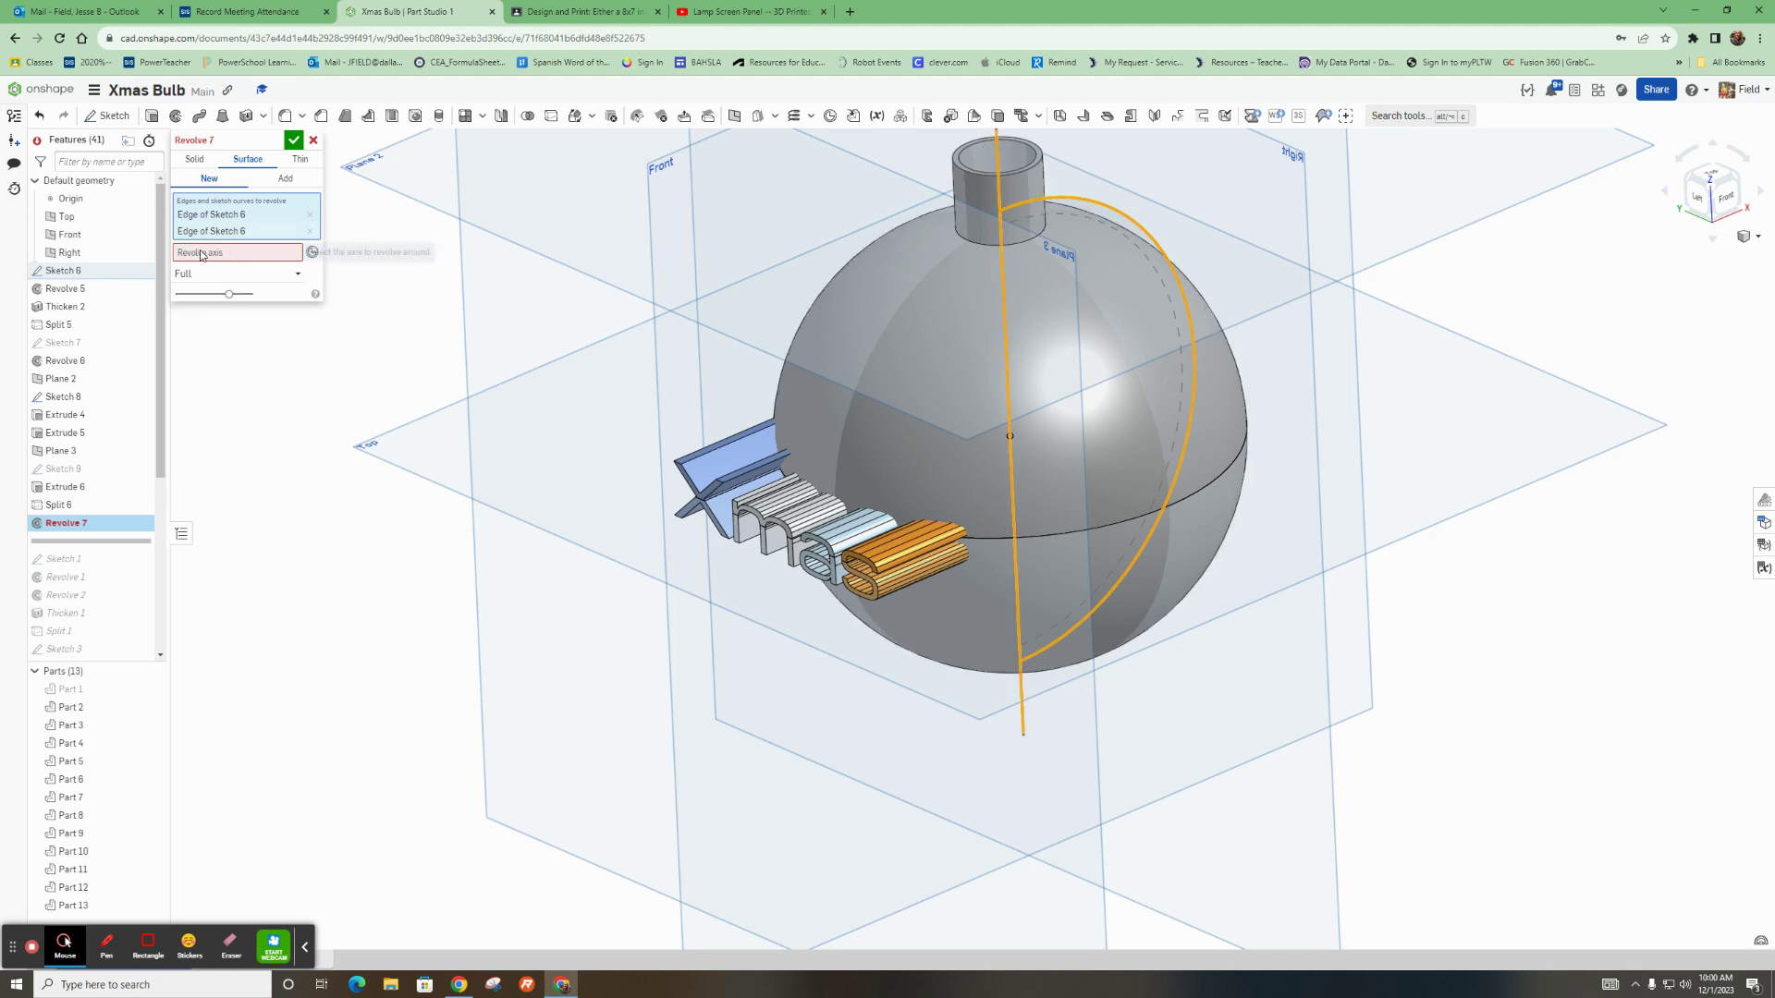
left_click(999, 157)
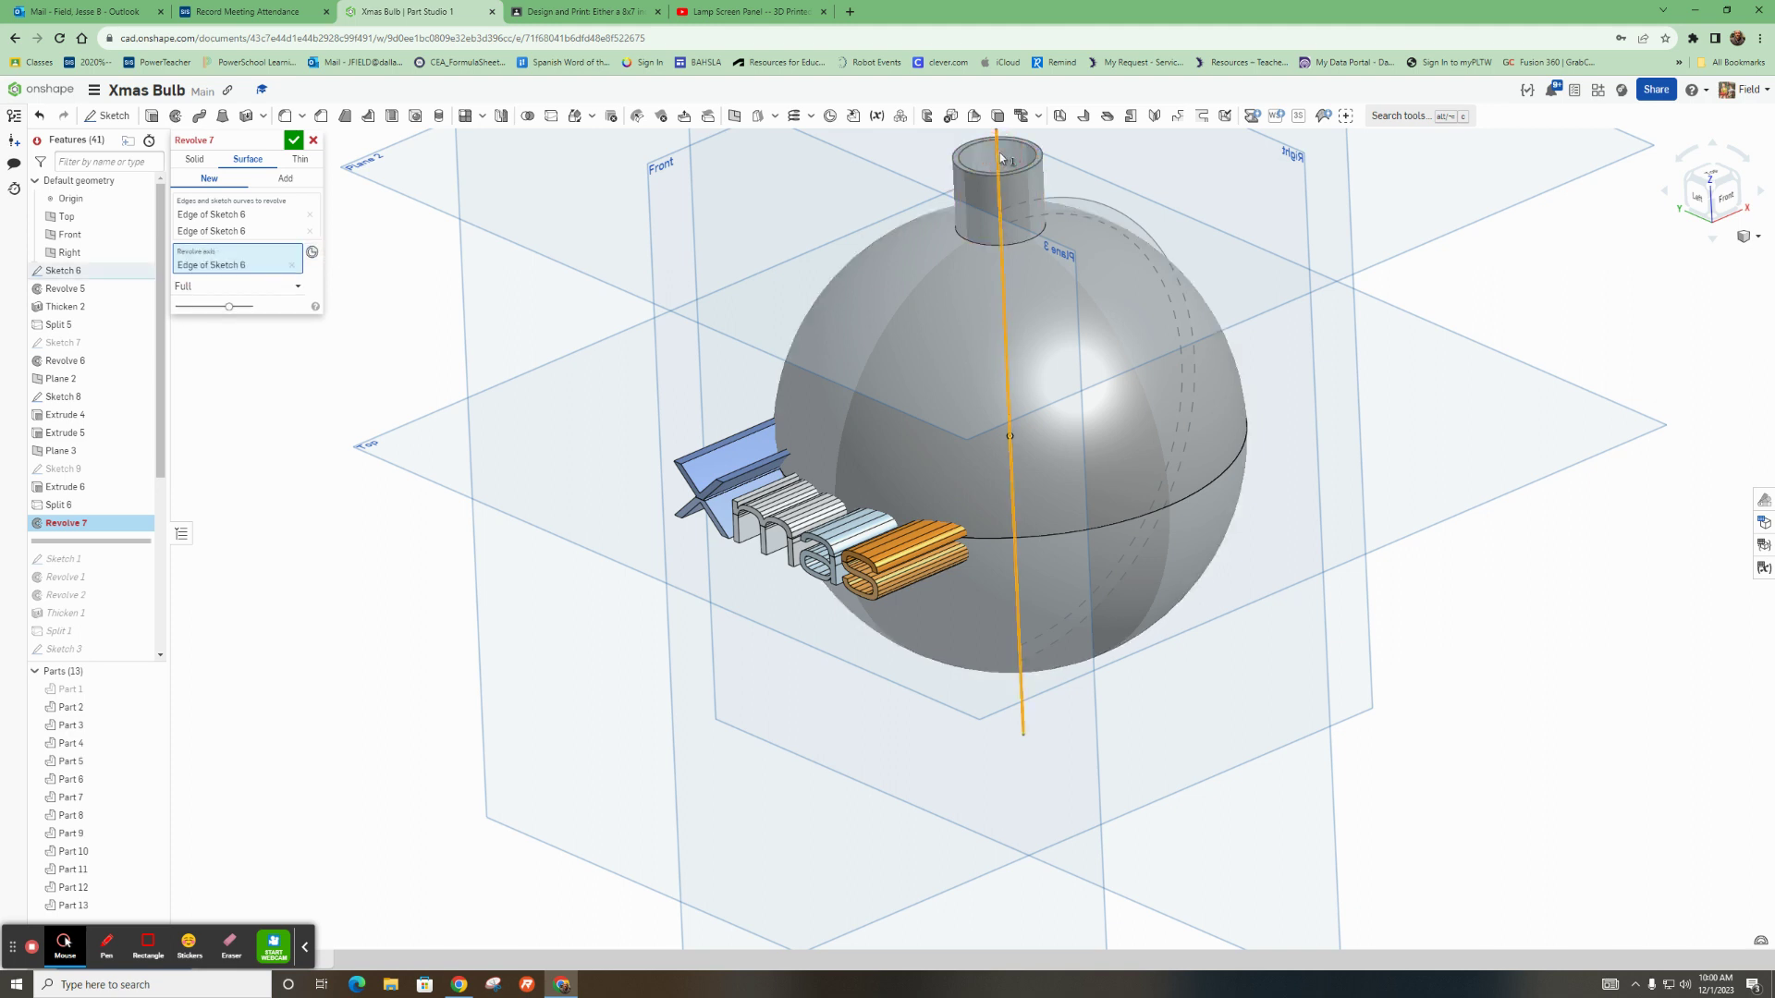
left_click(309, 231)
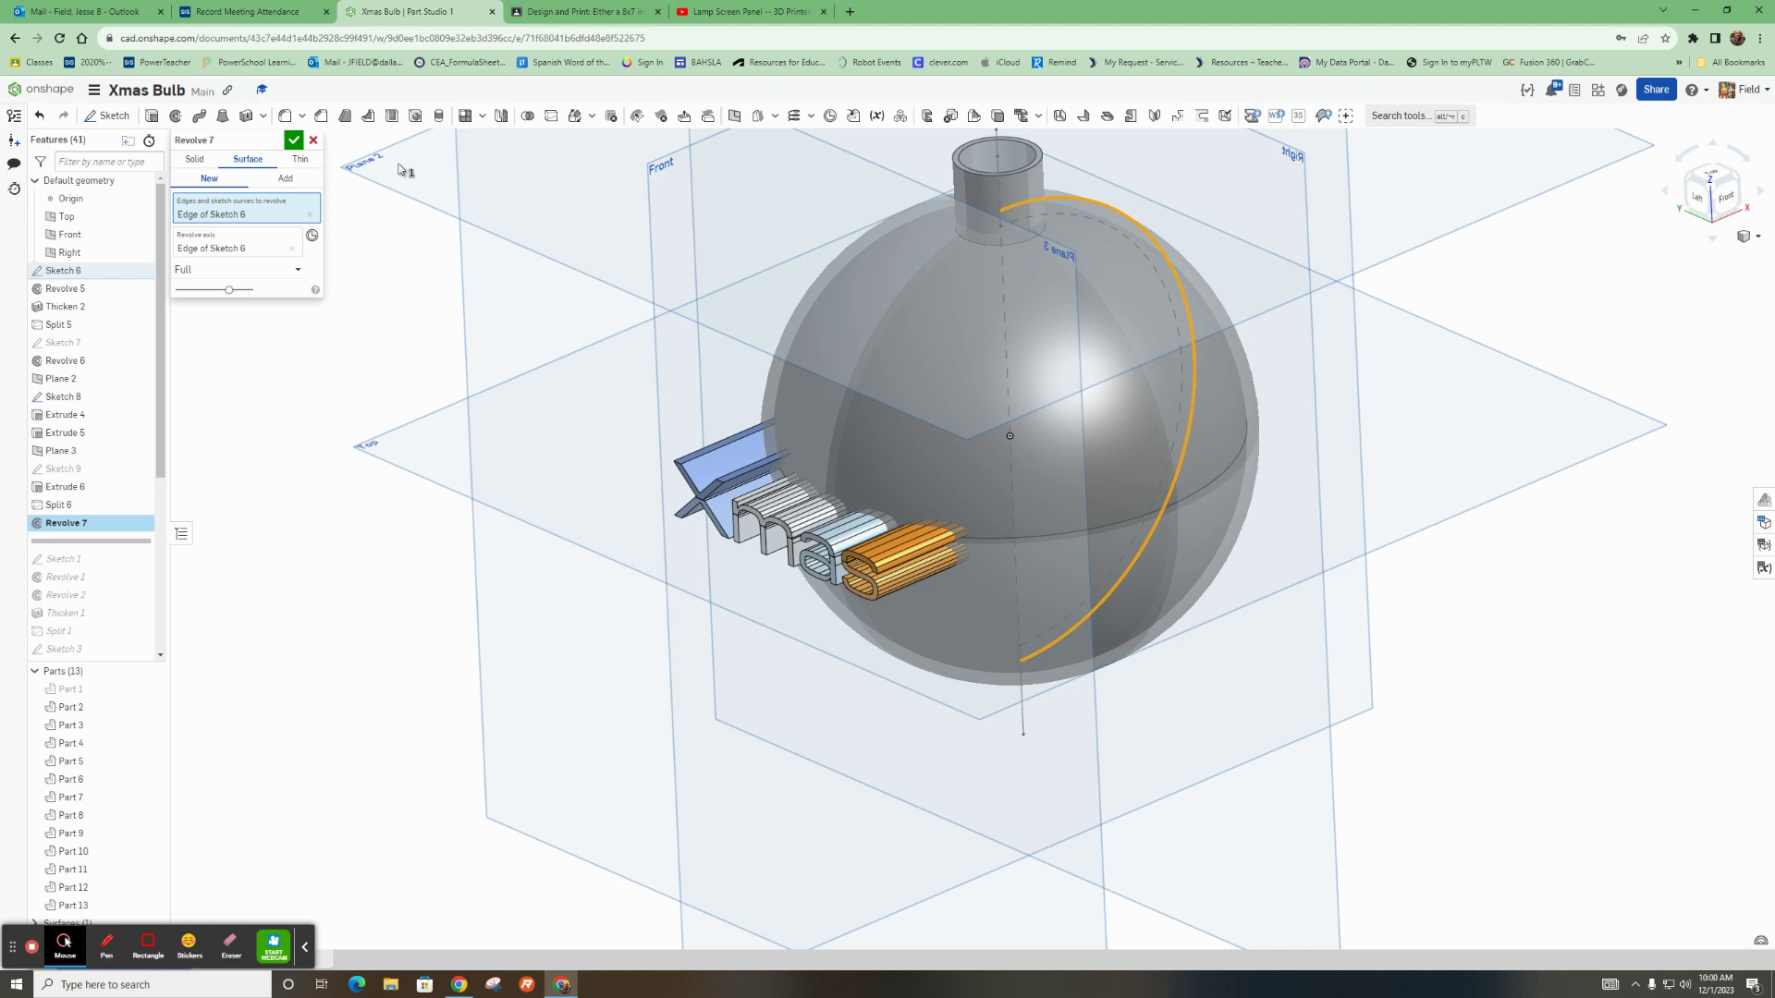
left_click(293, 140)
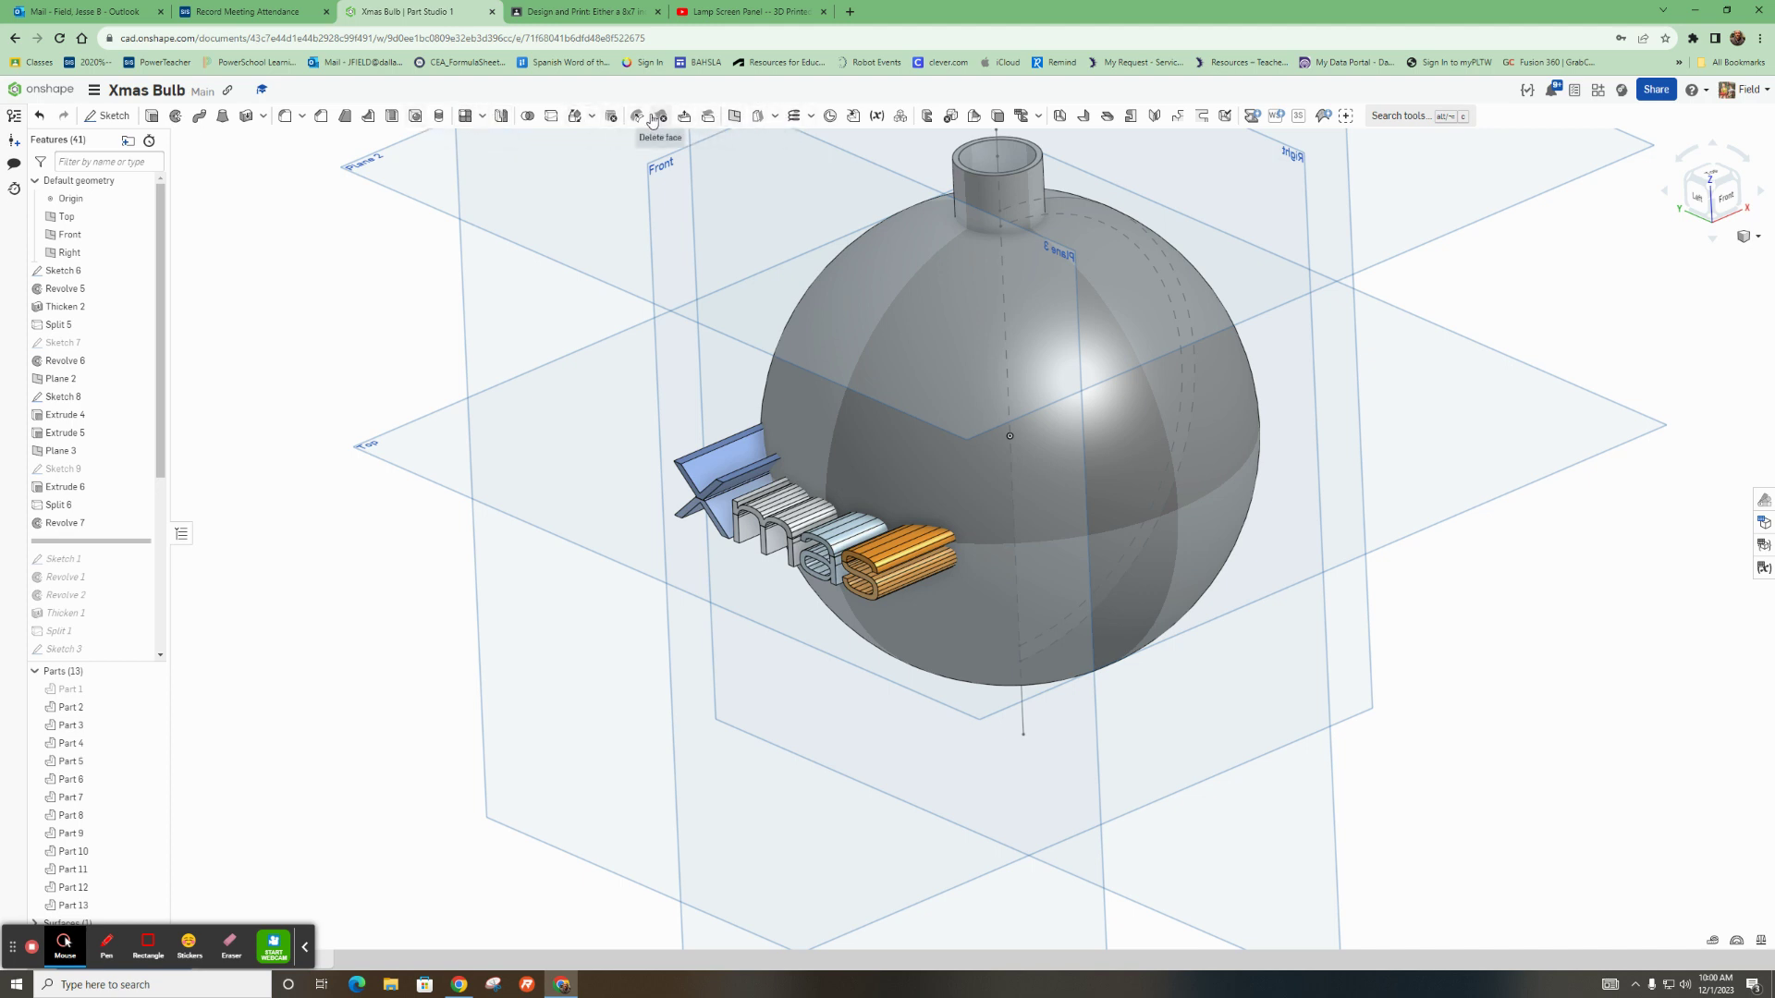
Split the upper and lower letter pieces with the revolved surface, keeping only the side toward the bulb
left_click(552, 118)
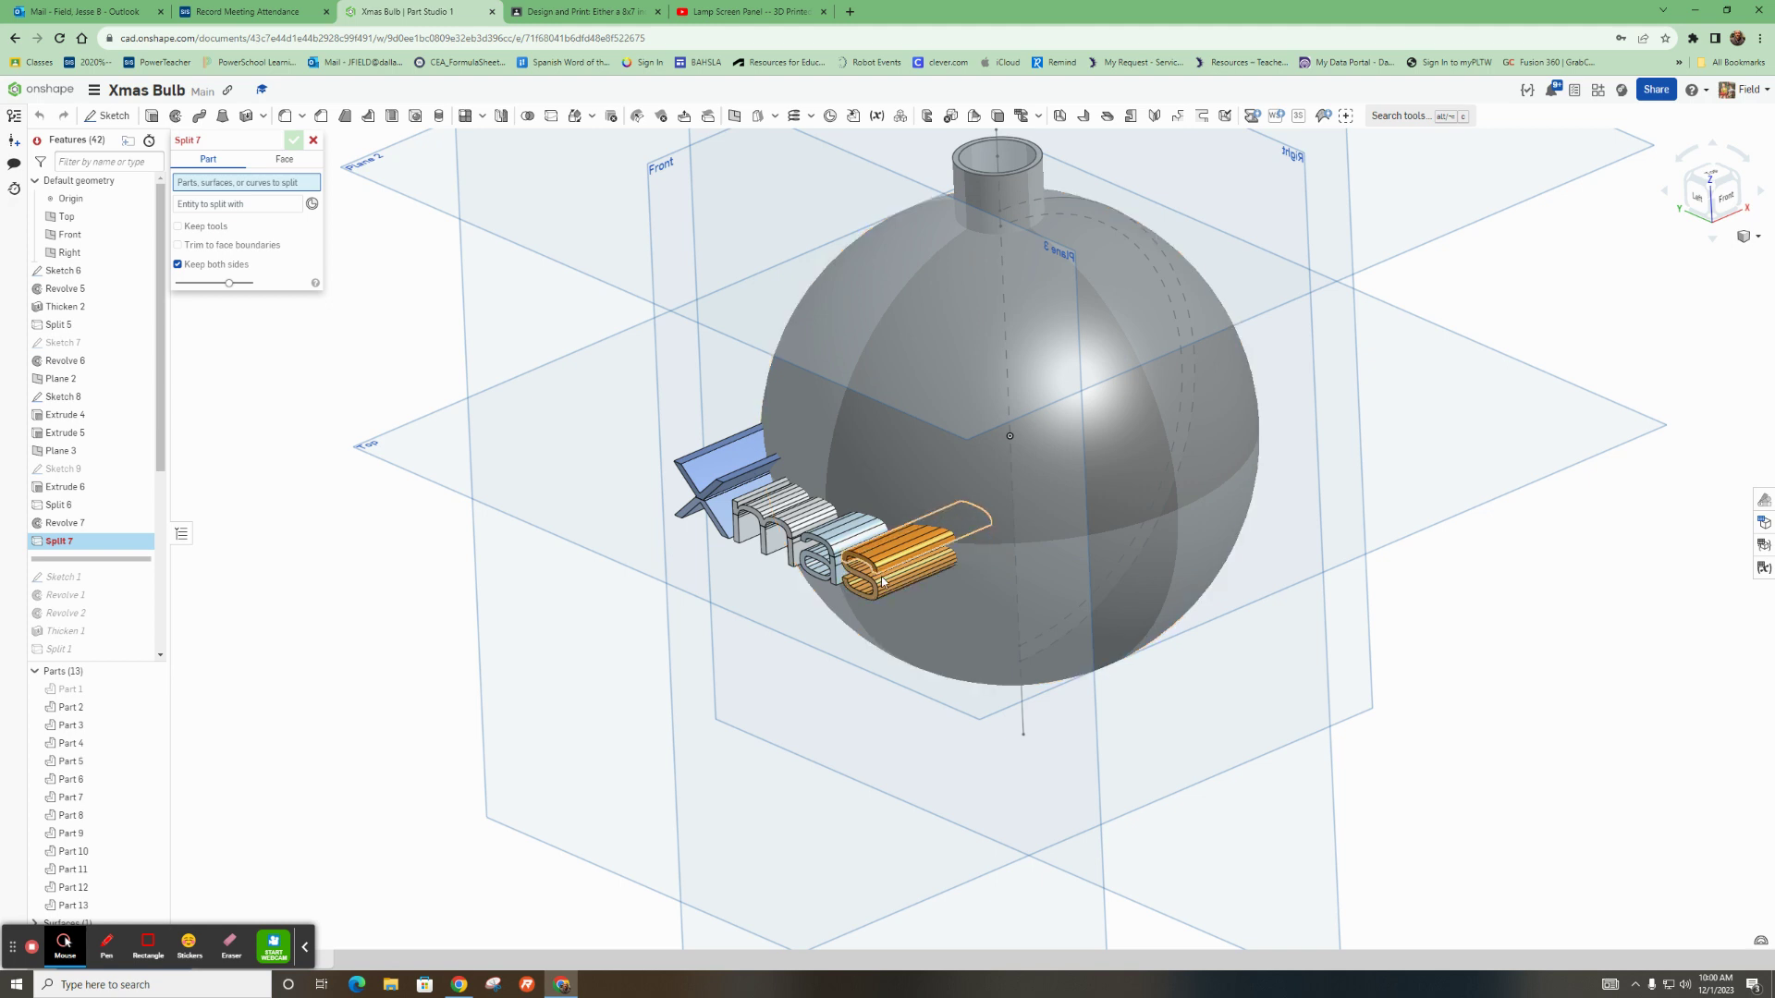
scroll(881, 580, "up", 5)
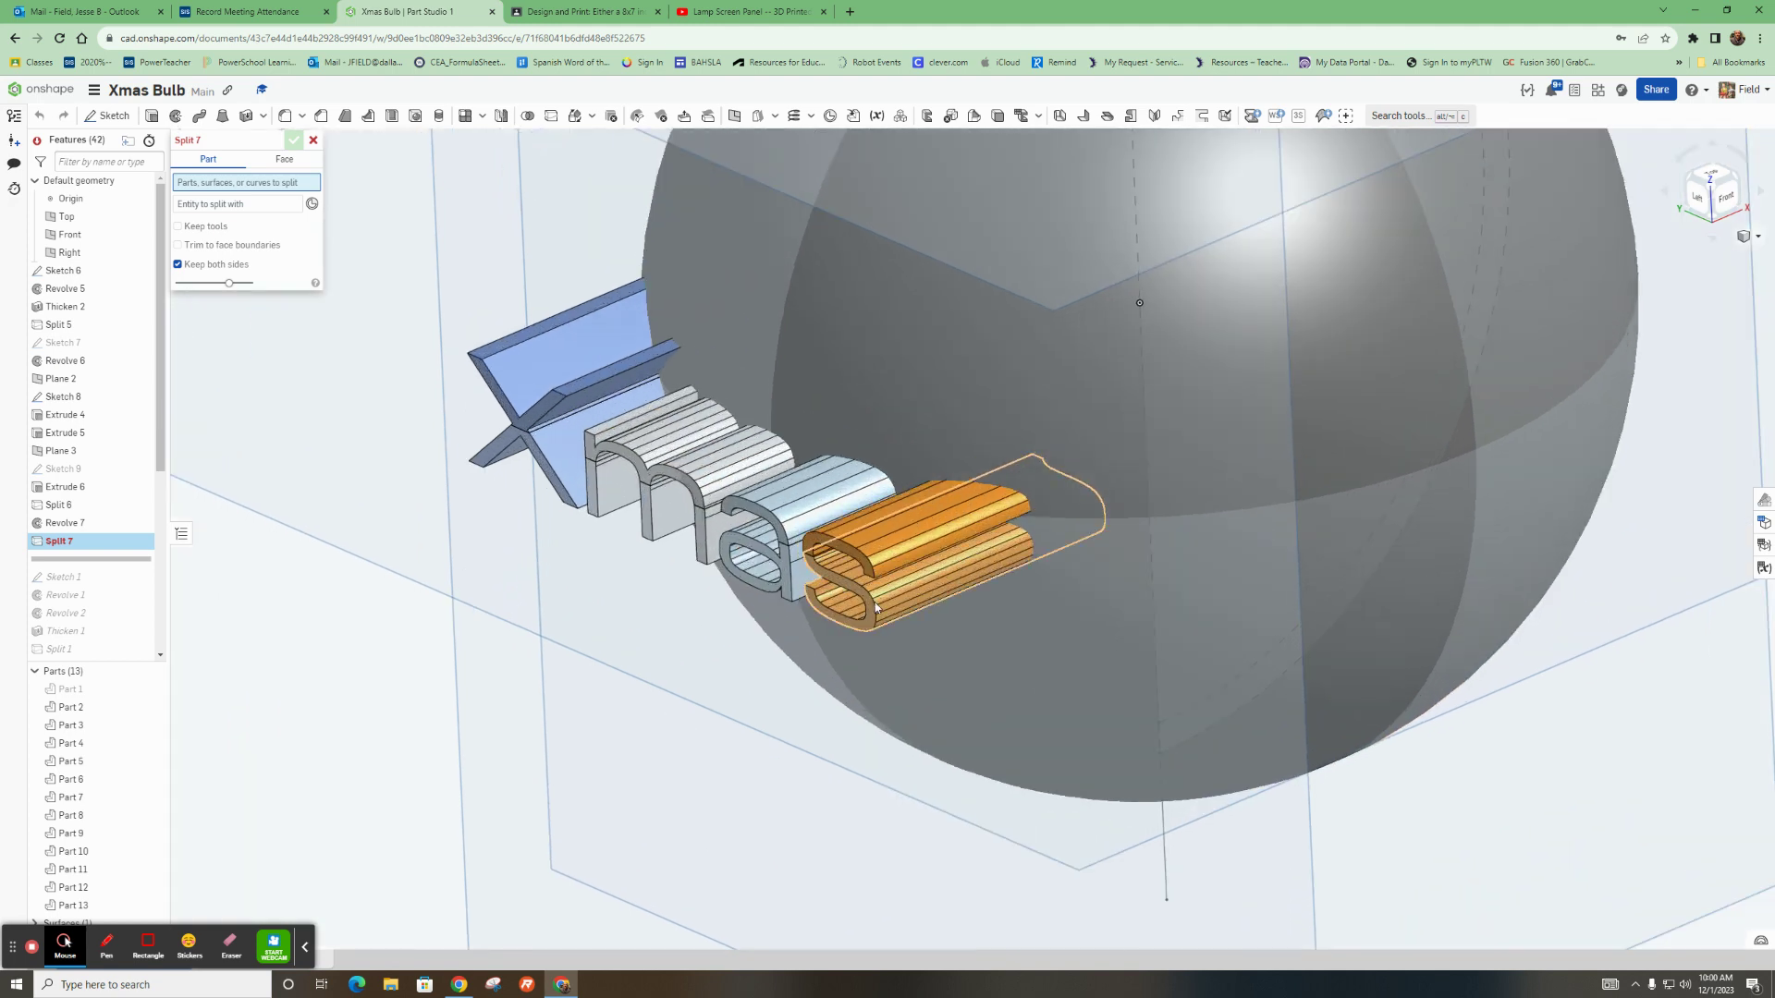
left_click(876, 608)
left_click(776, 584)
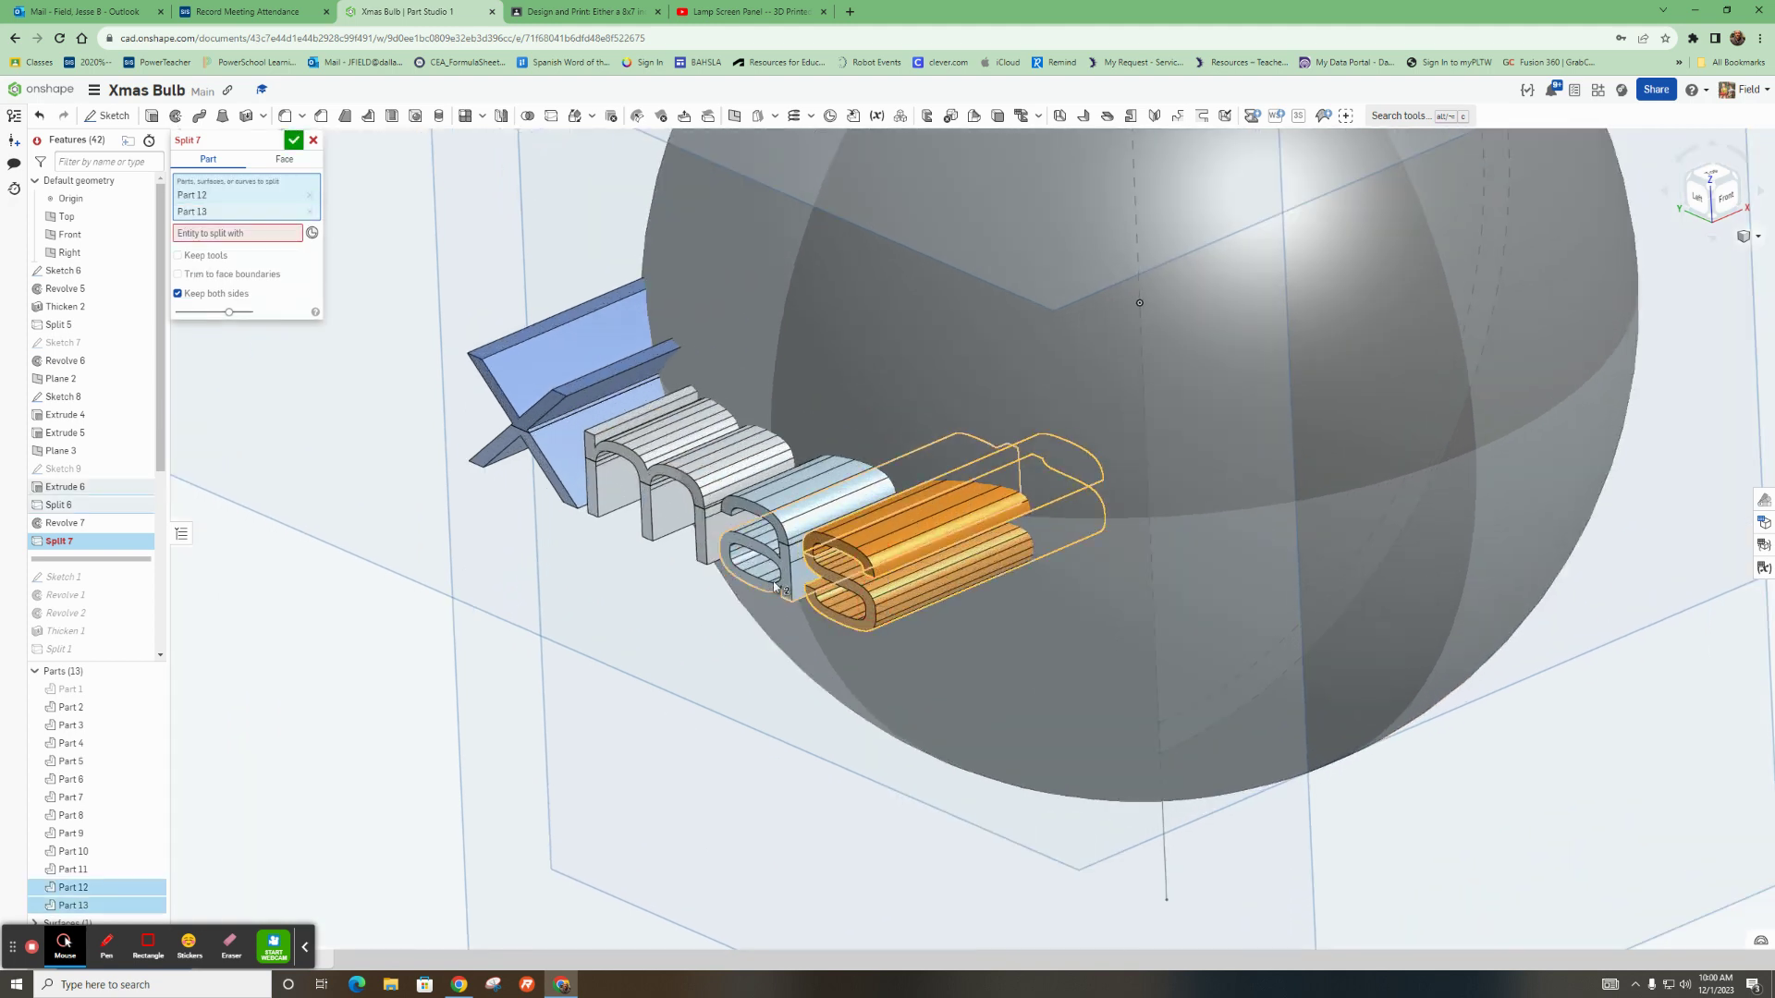
left_click(777, 585)
left_click(781, 514)
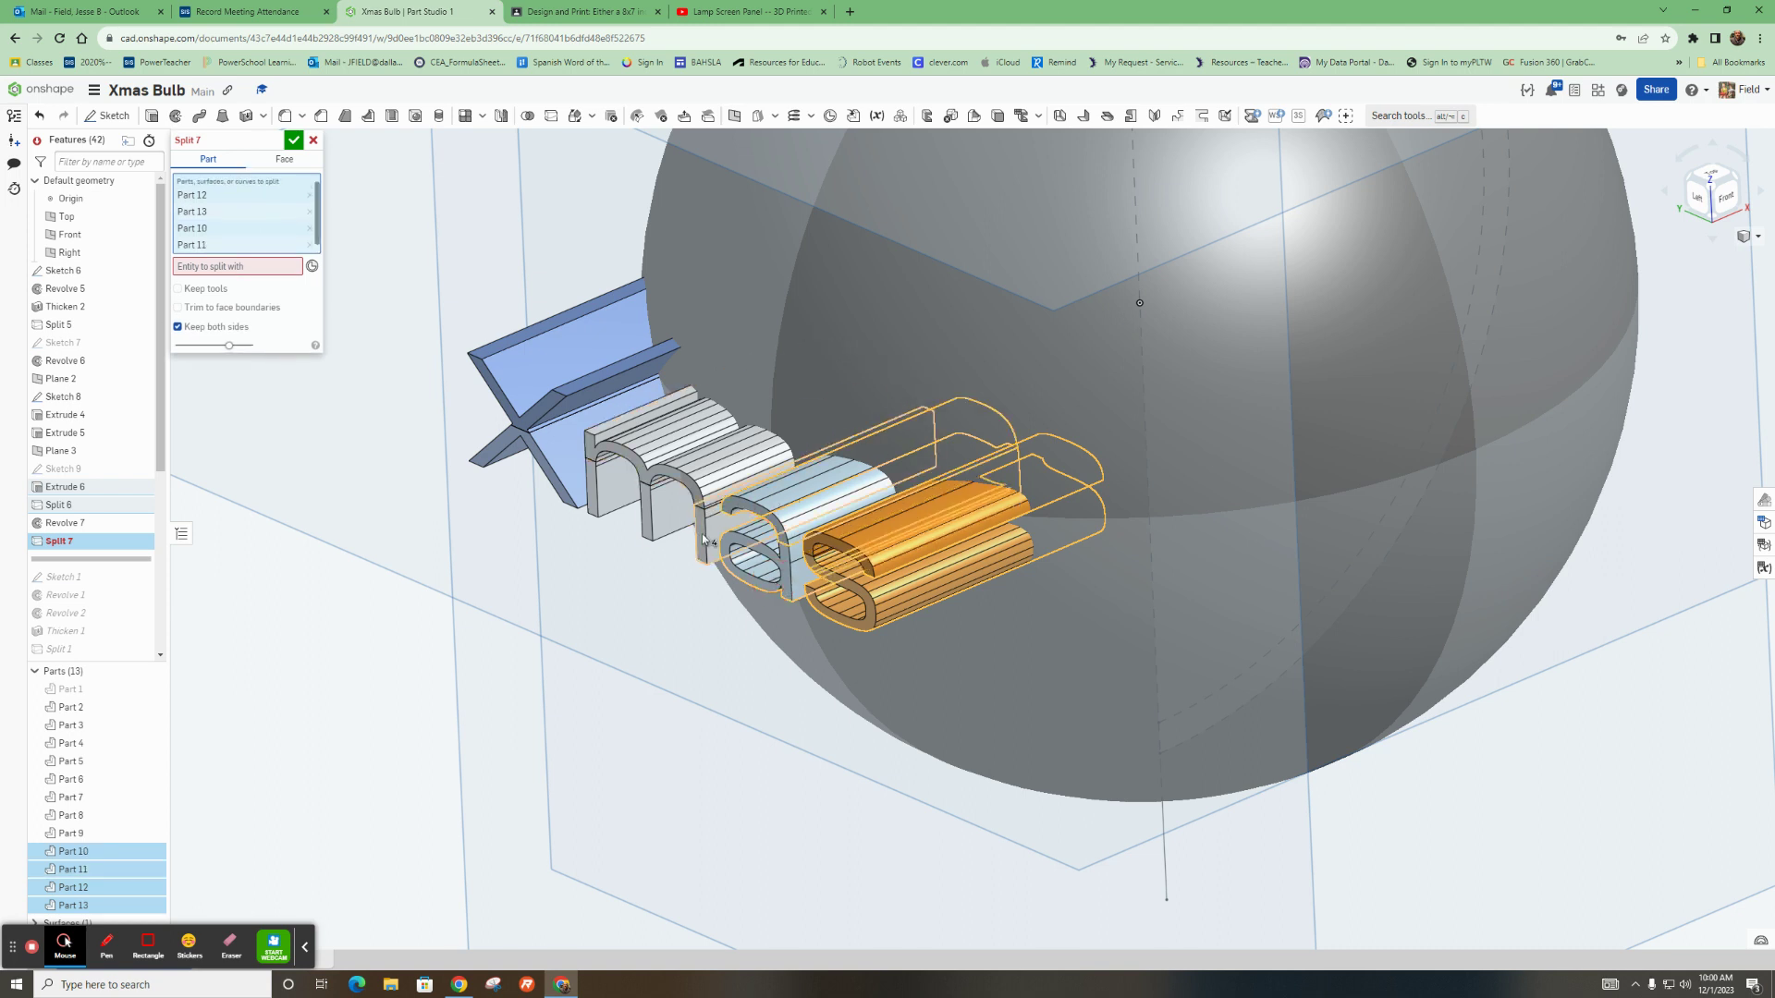
left_click(700, 523)
left_click(652, 434)
left_click(548, 370)
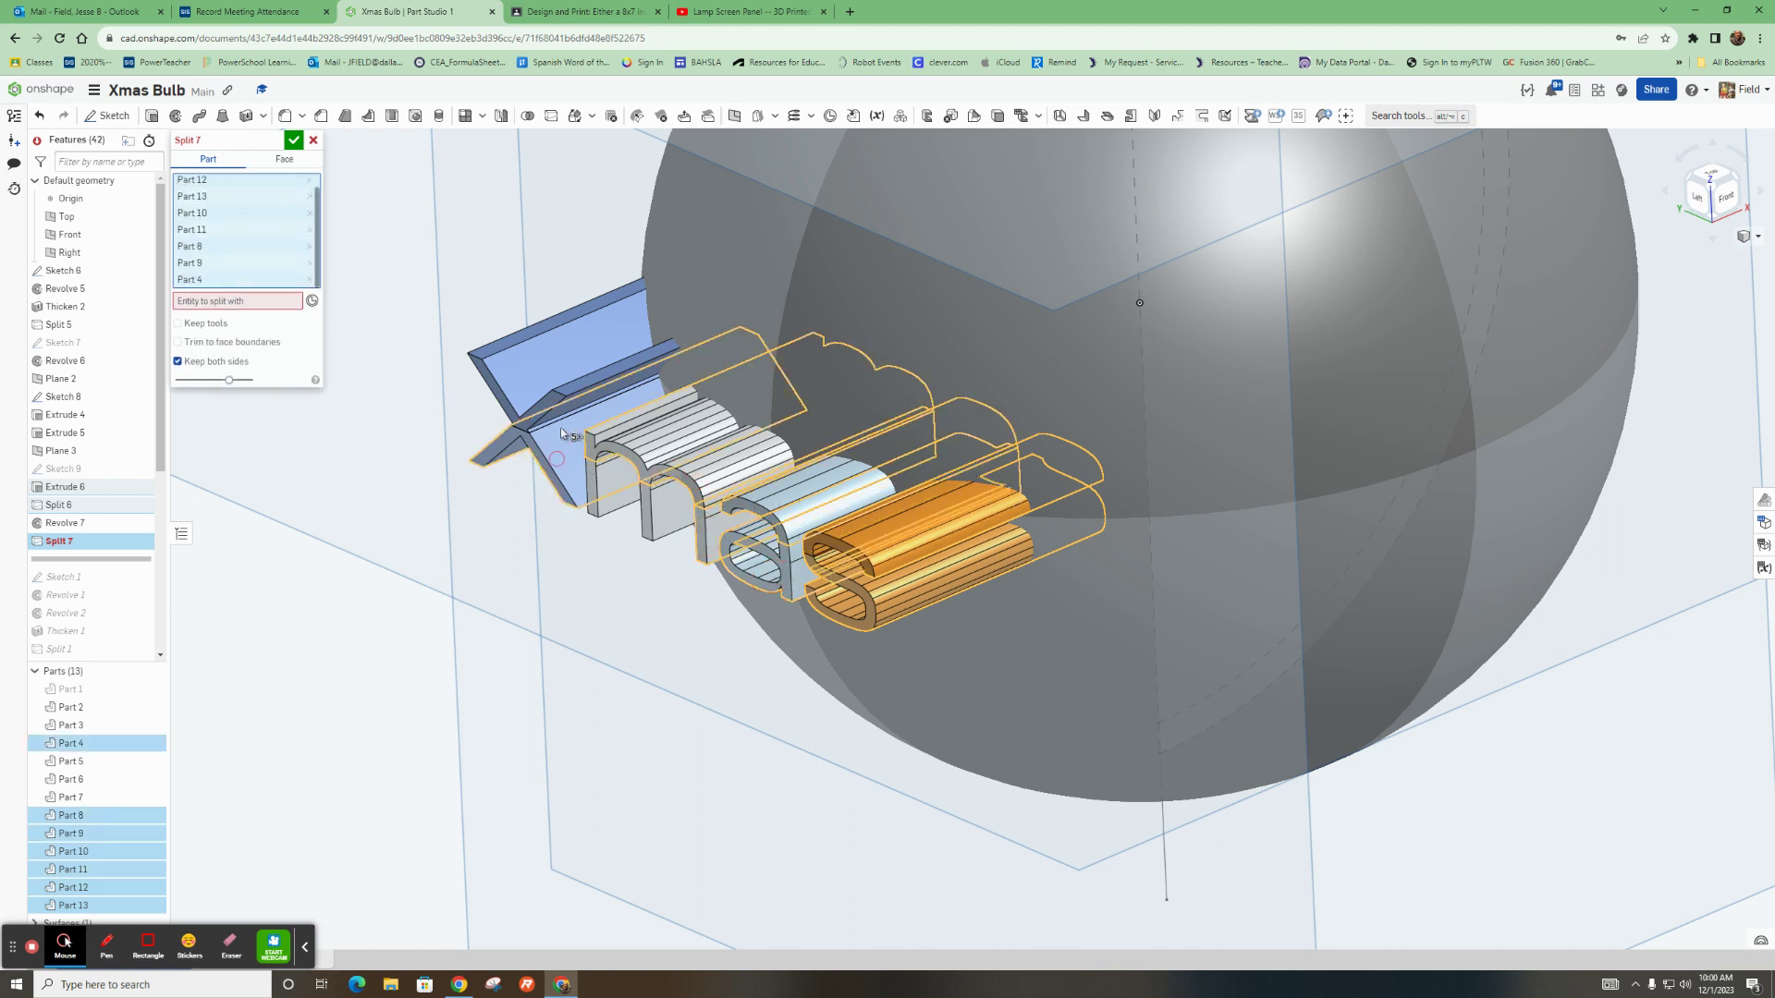
left_click(547, 370)
left_click(218, 337)
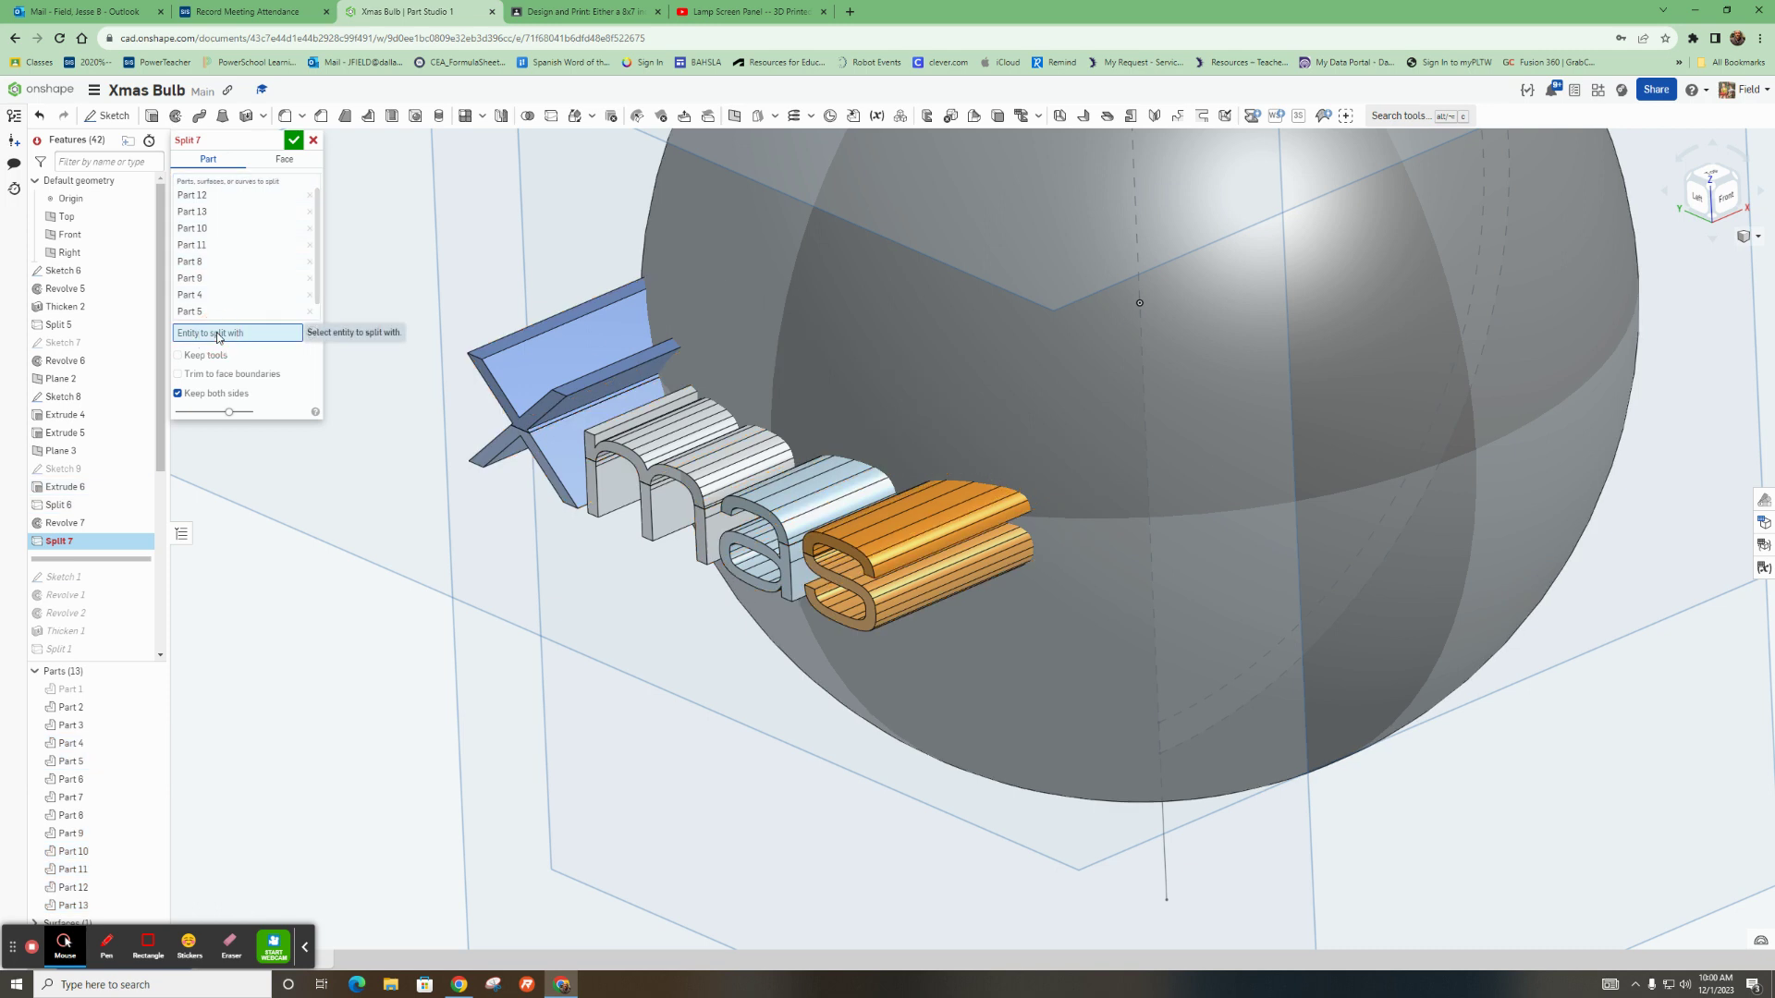
left_click(910, 702)
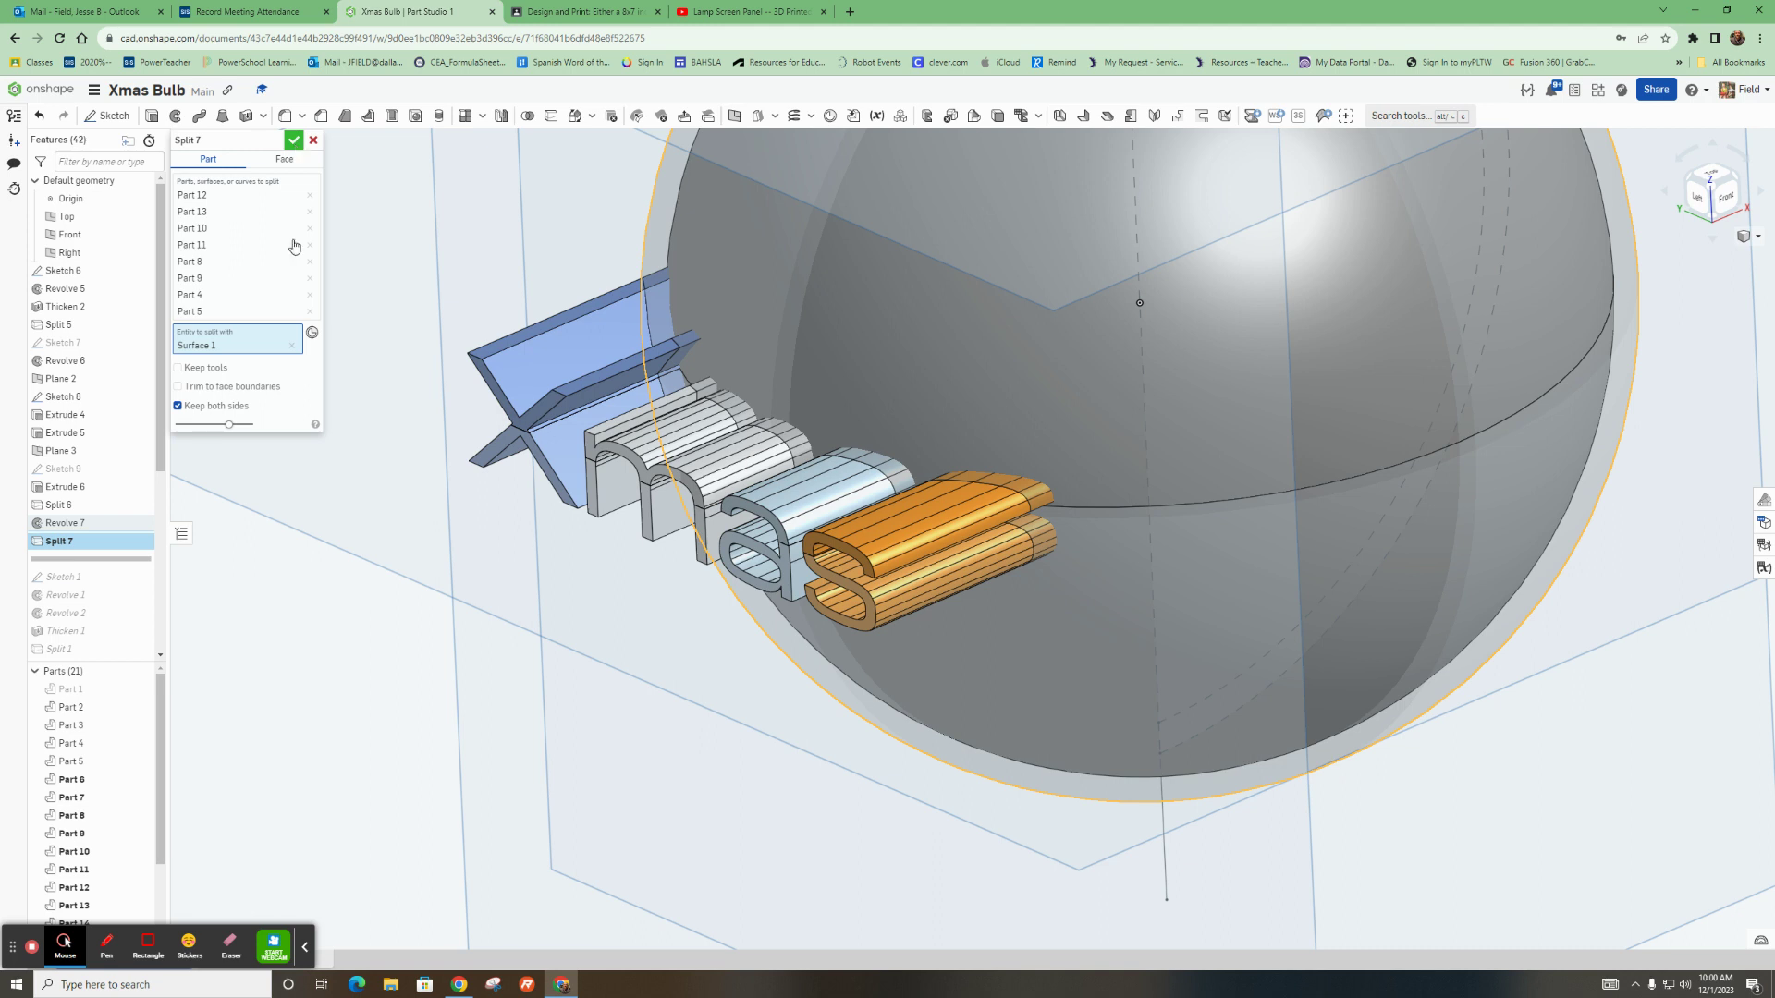
left_click(188, 407)
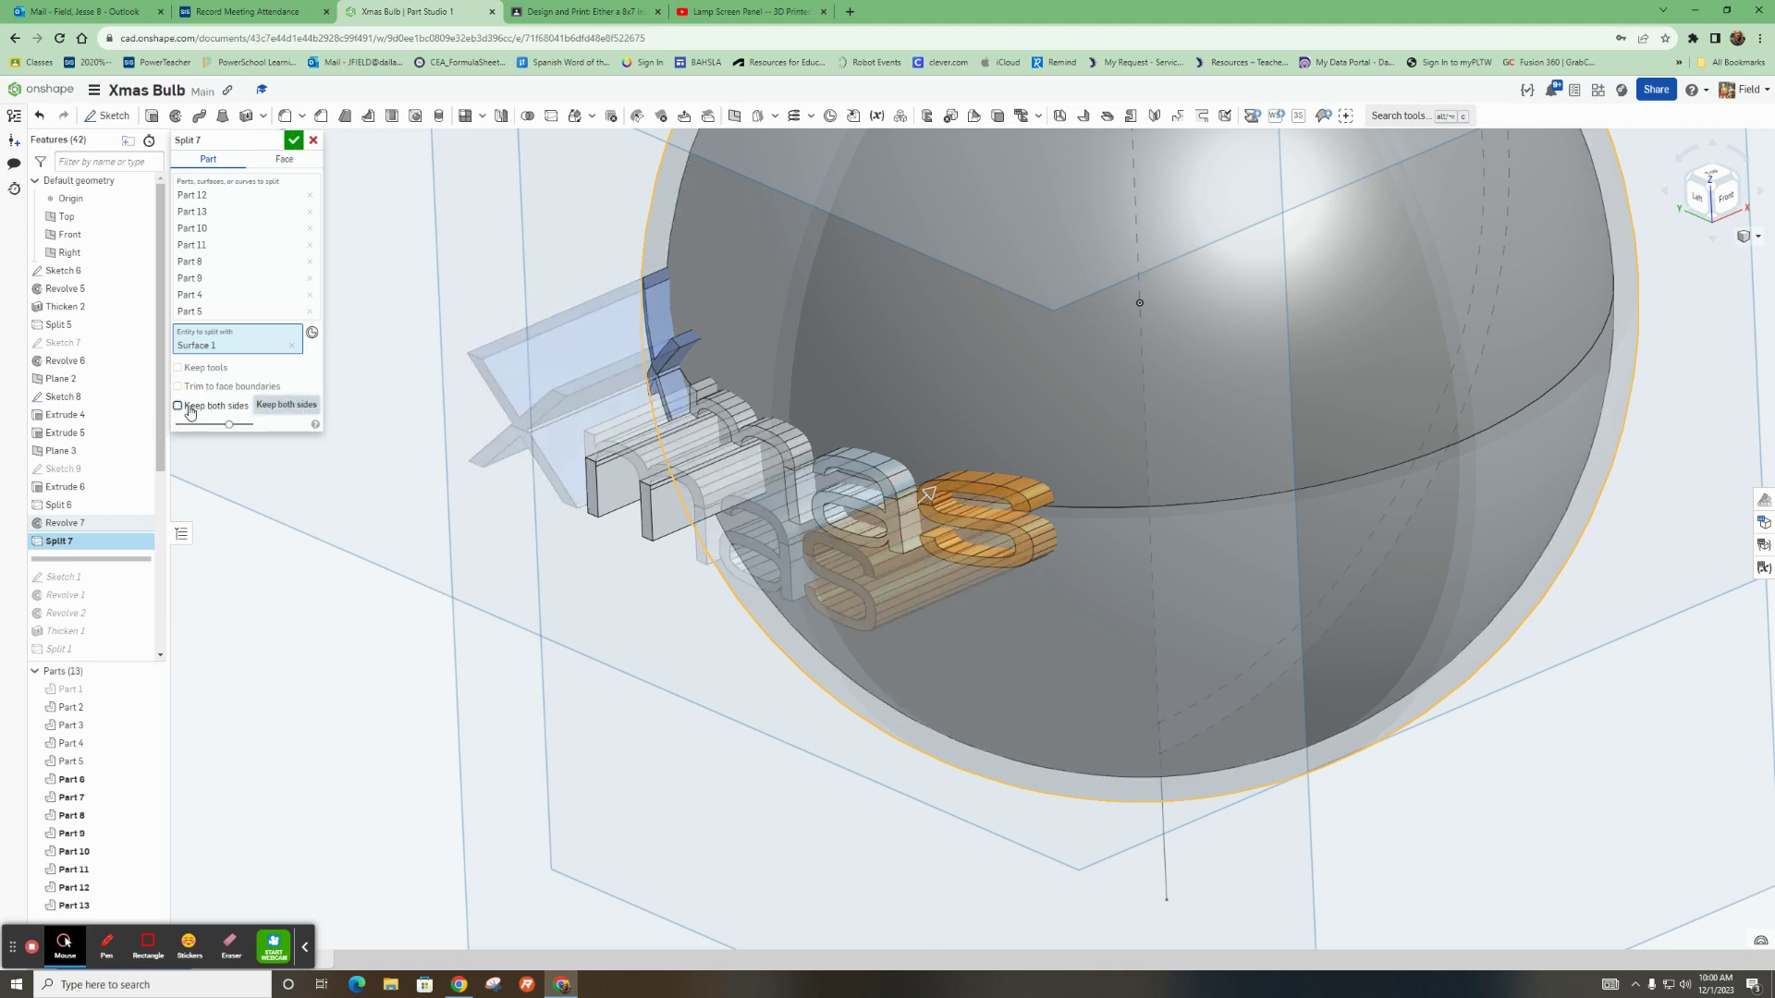
left_click(294, 141)
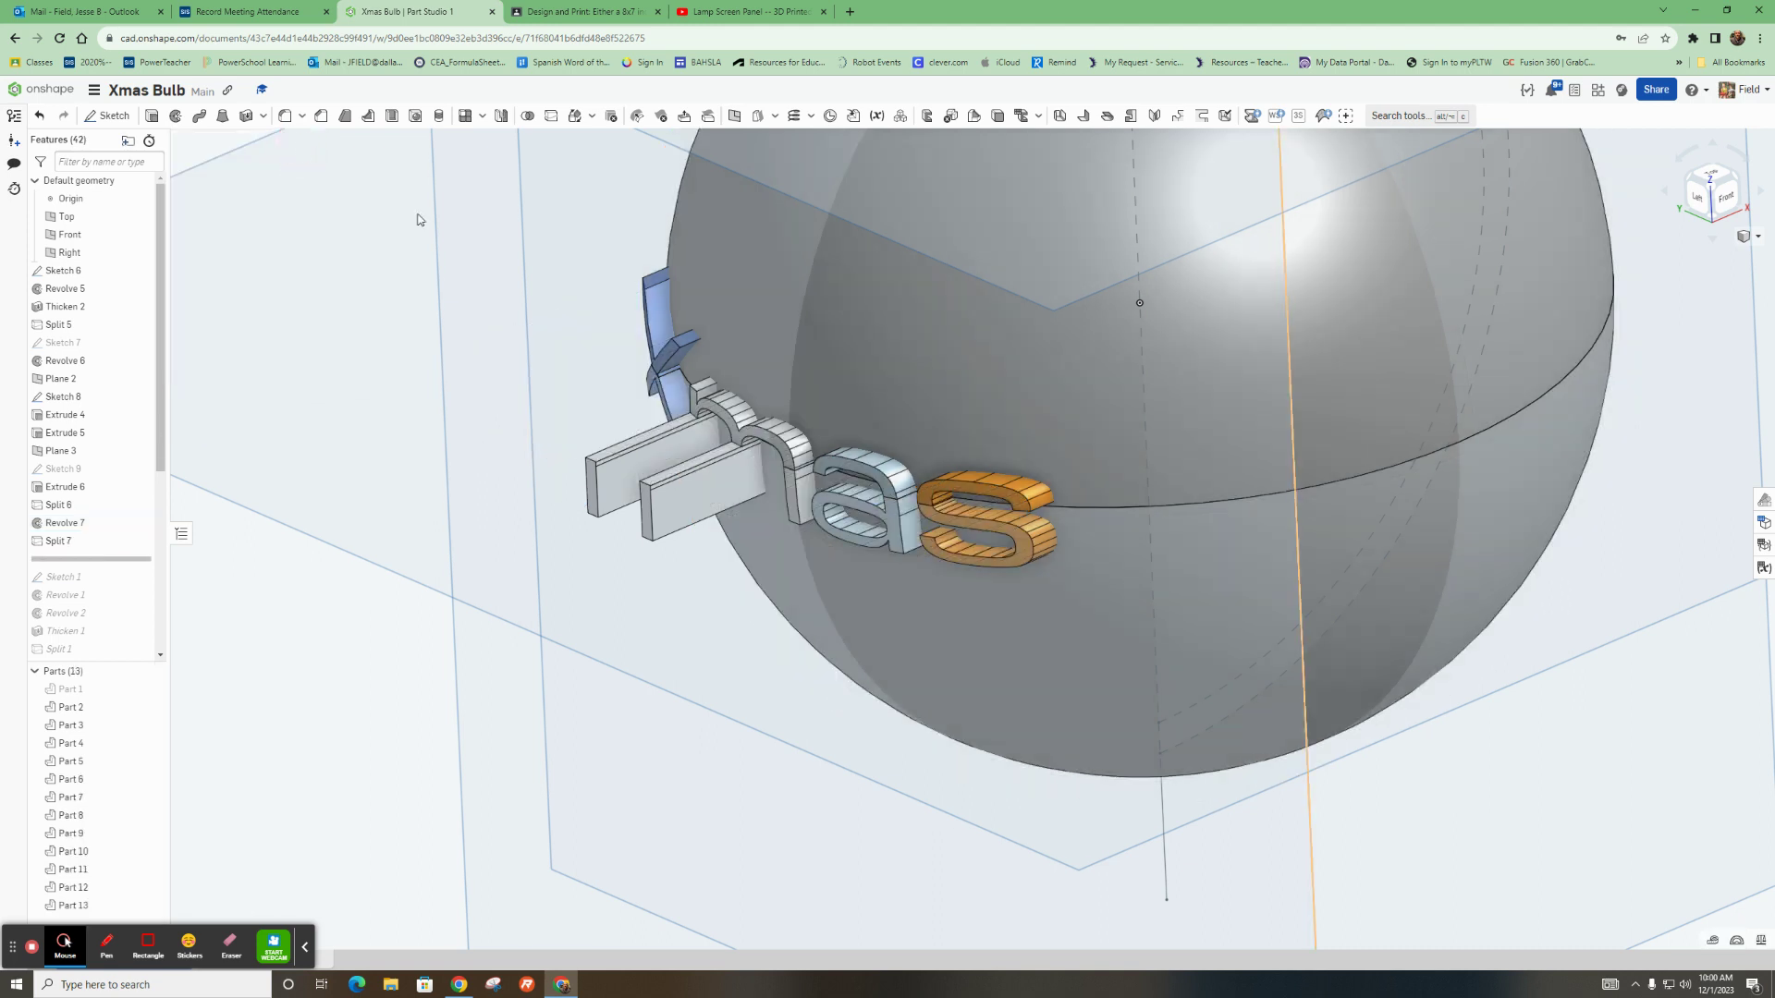
Edit the surface split of the letters to include the untrimmed lower legs of the "m"
right_click_drag(679, 509, 801, 494)
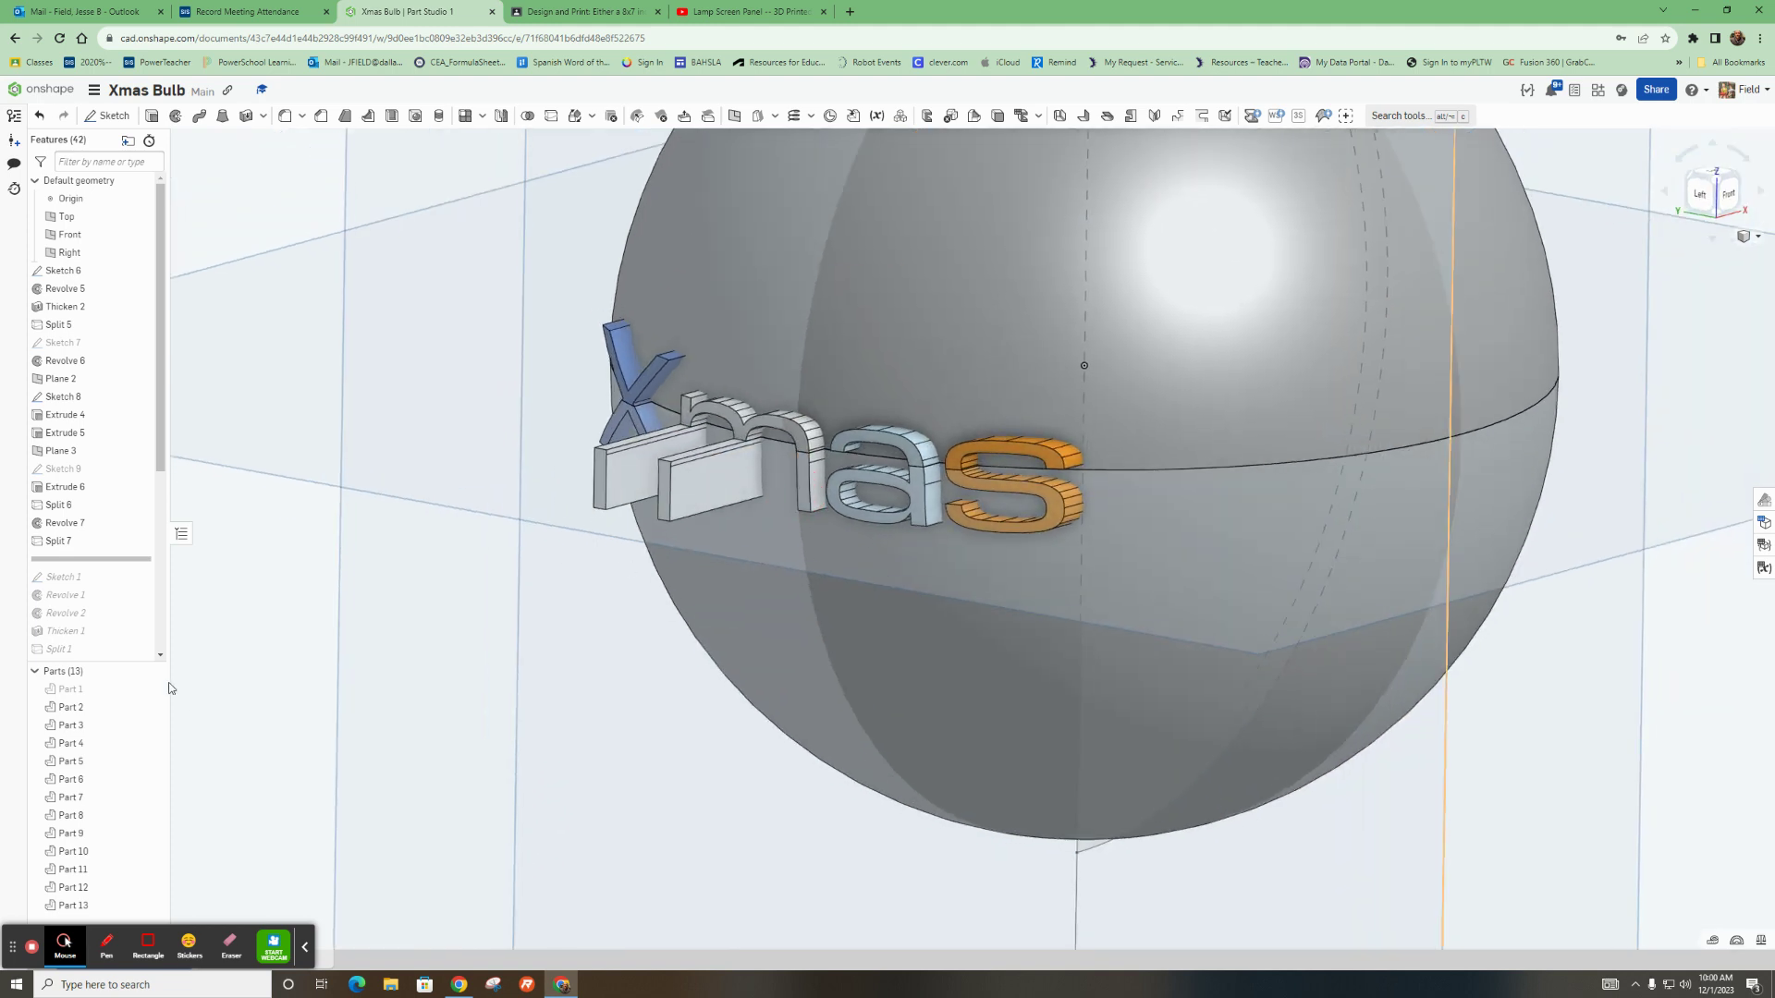
double_click(110, 525)
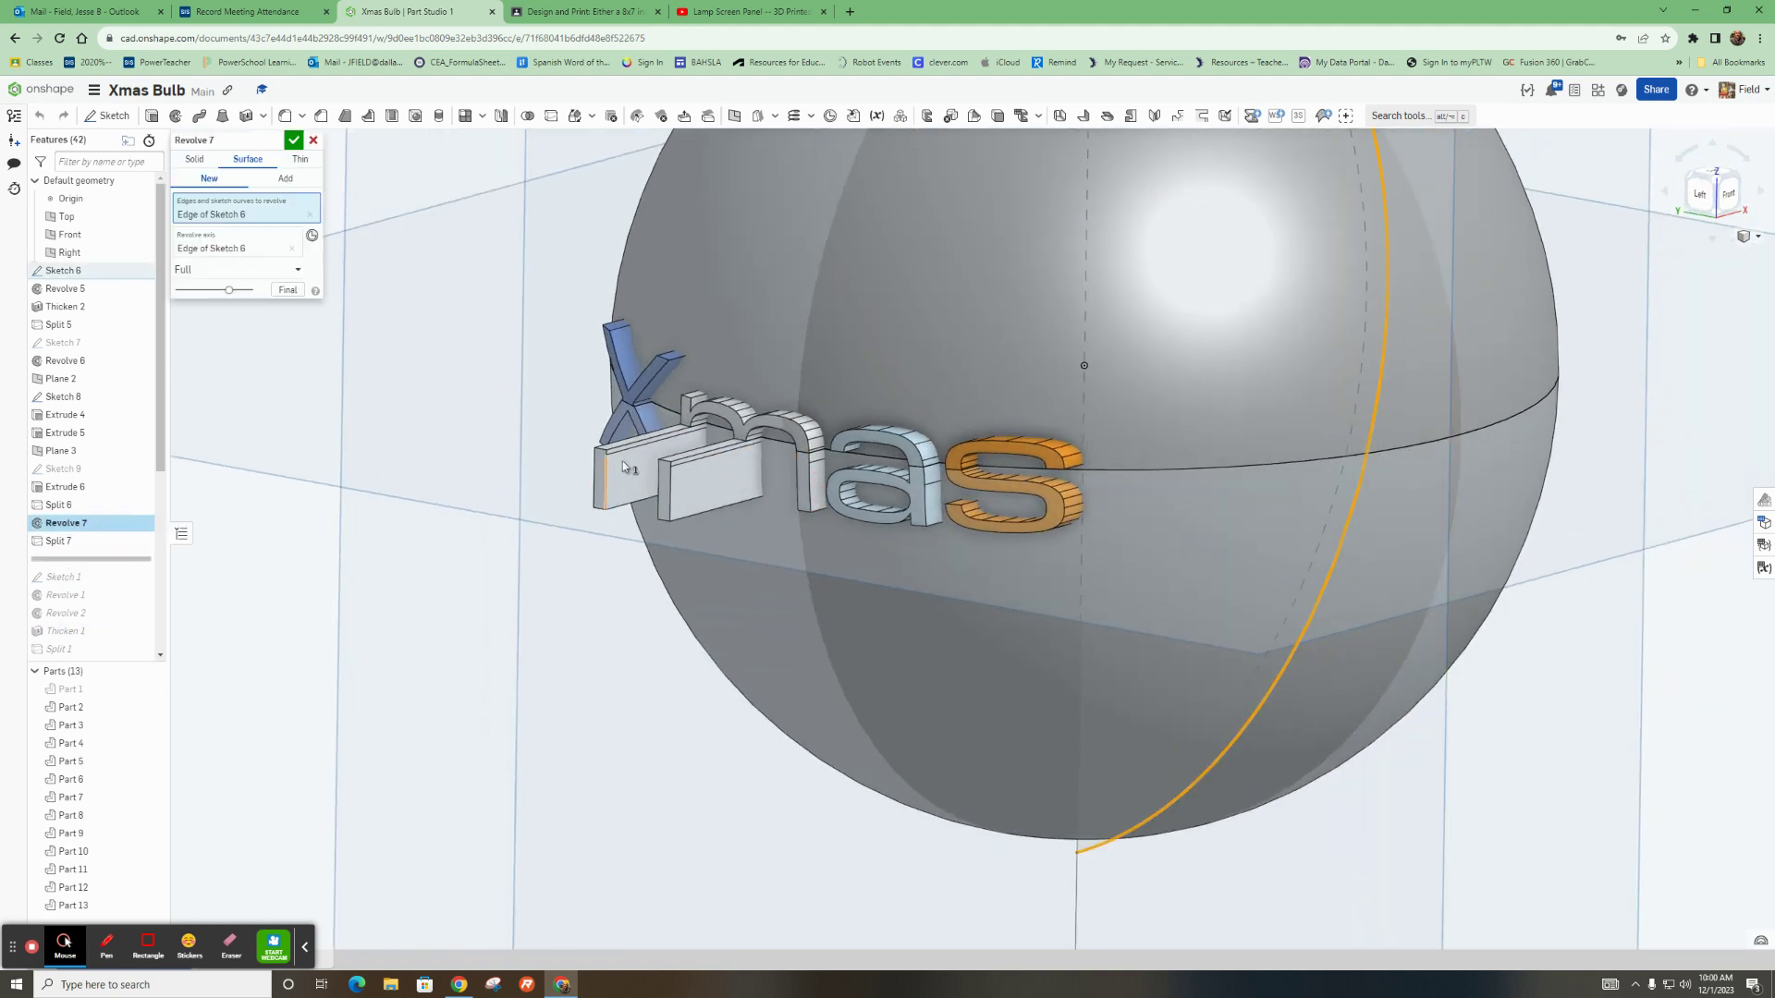
left_click(294, 141)
double_click(74, 542)
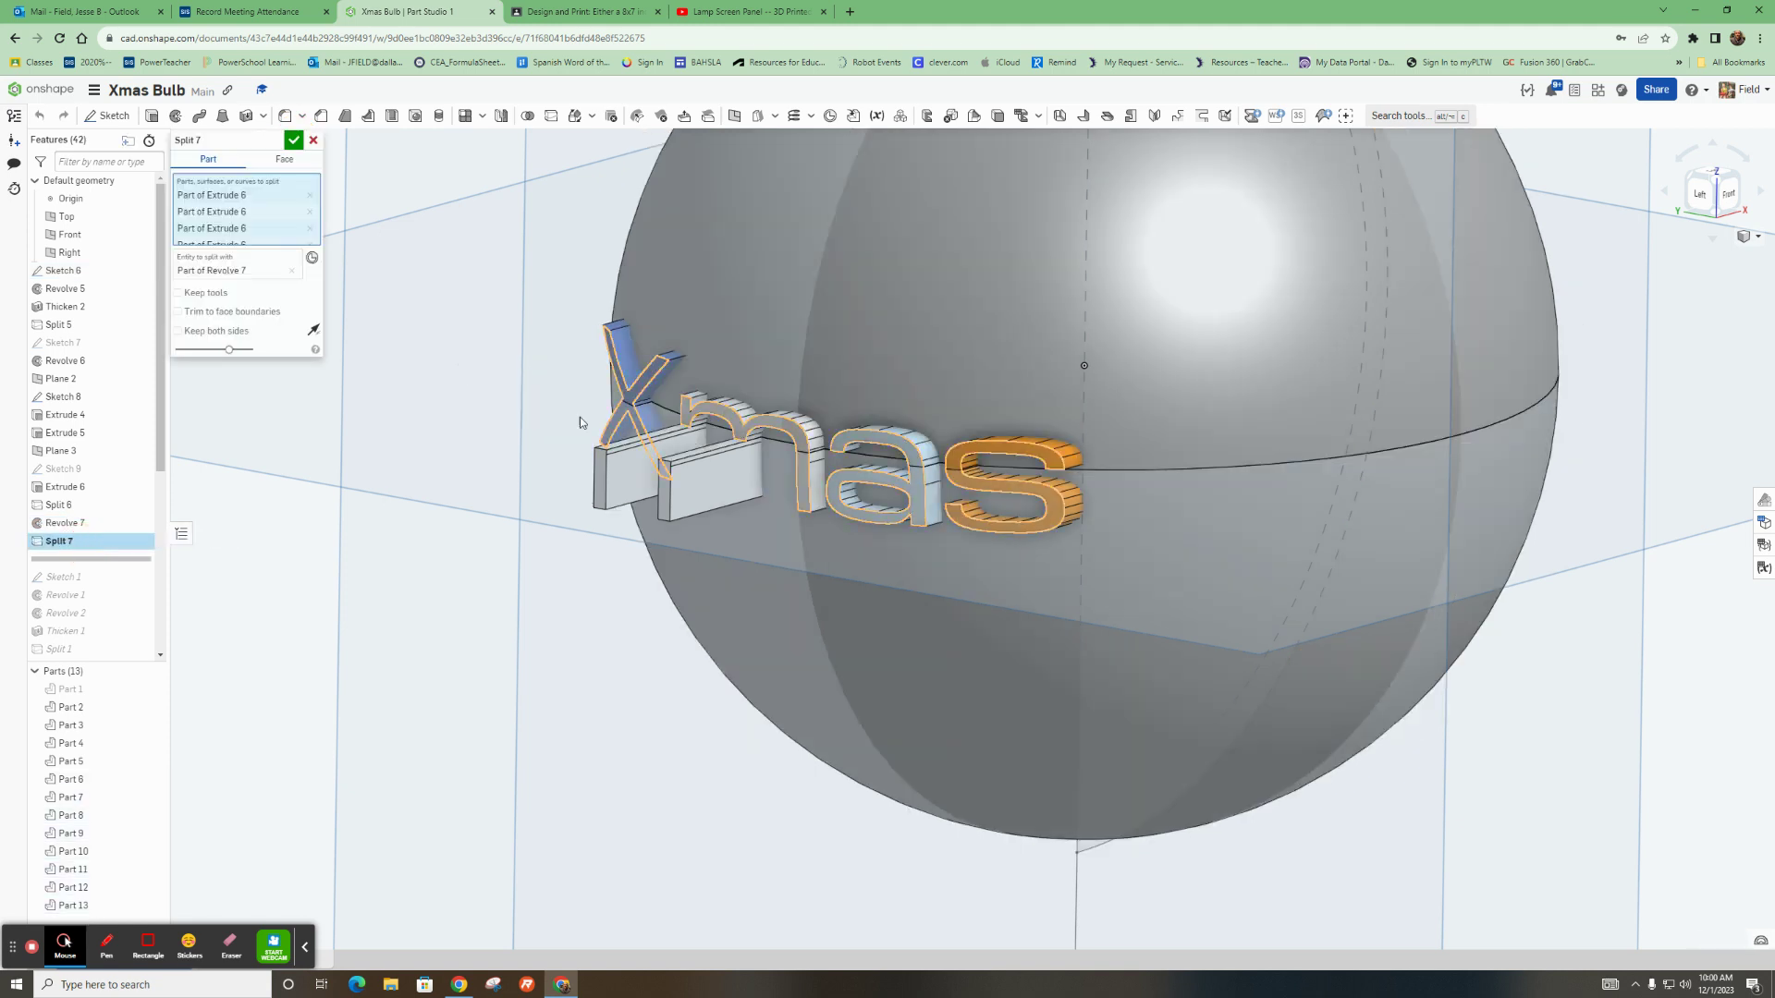
left_click(615, 478)
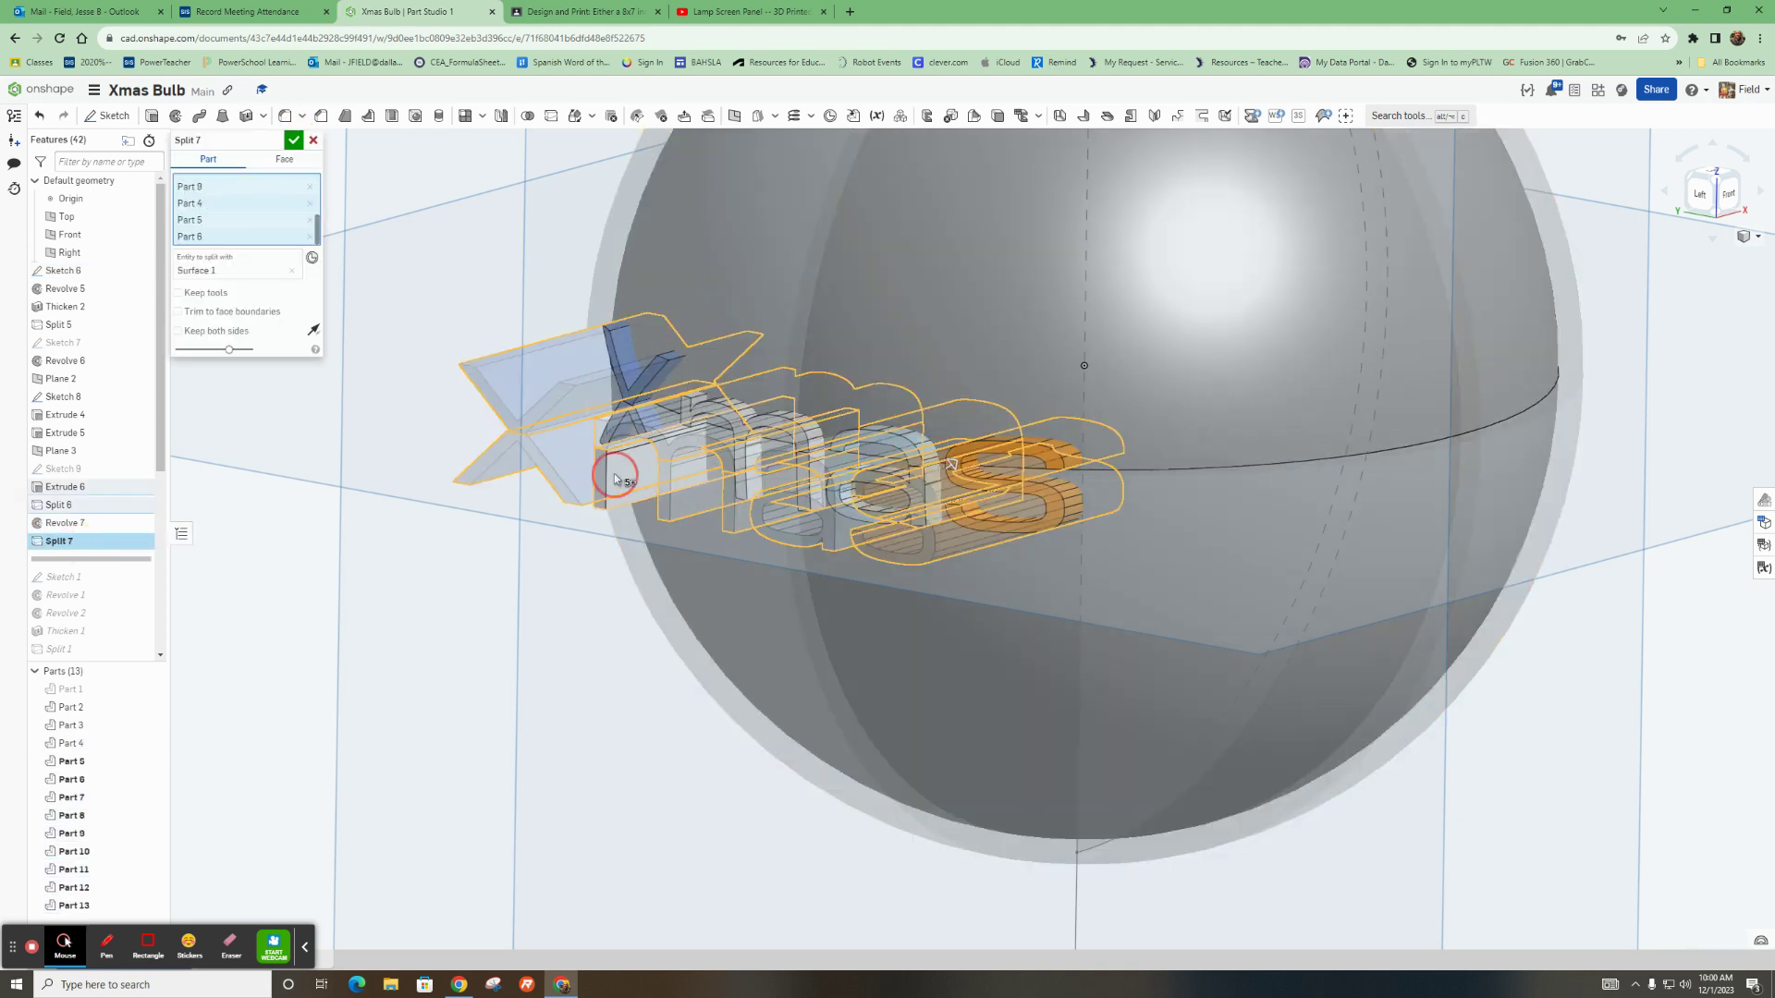
left_click(293, 141)
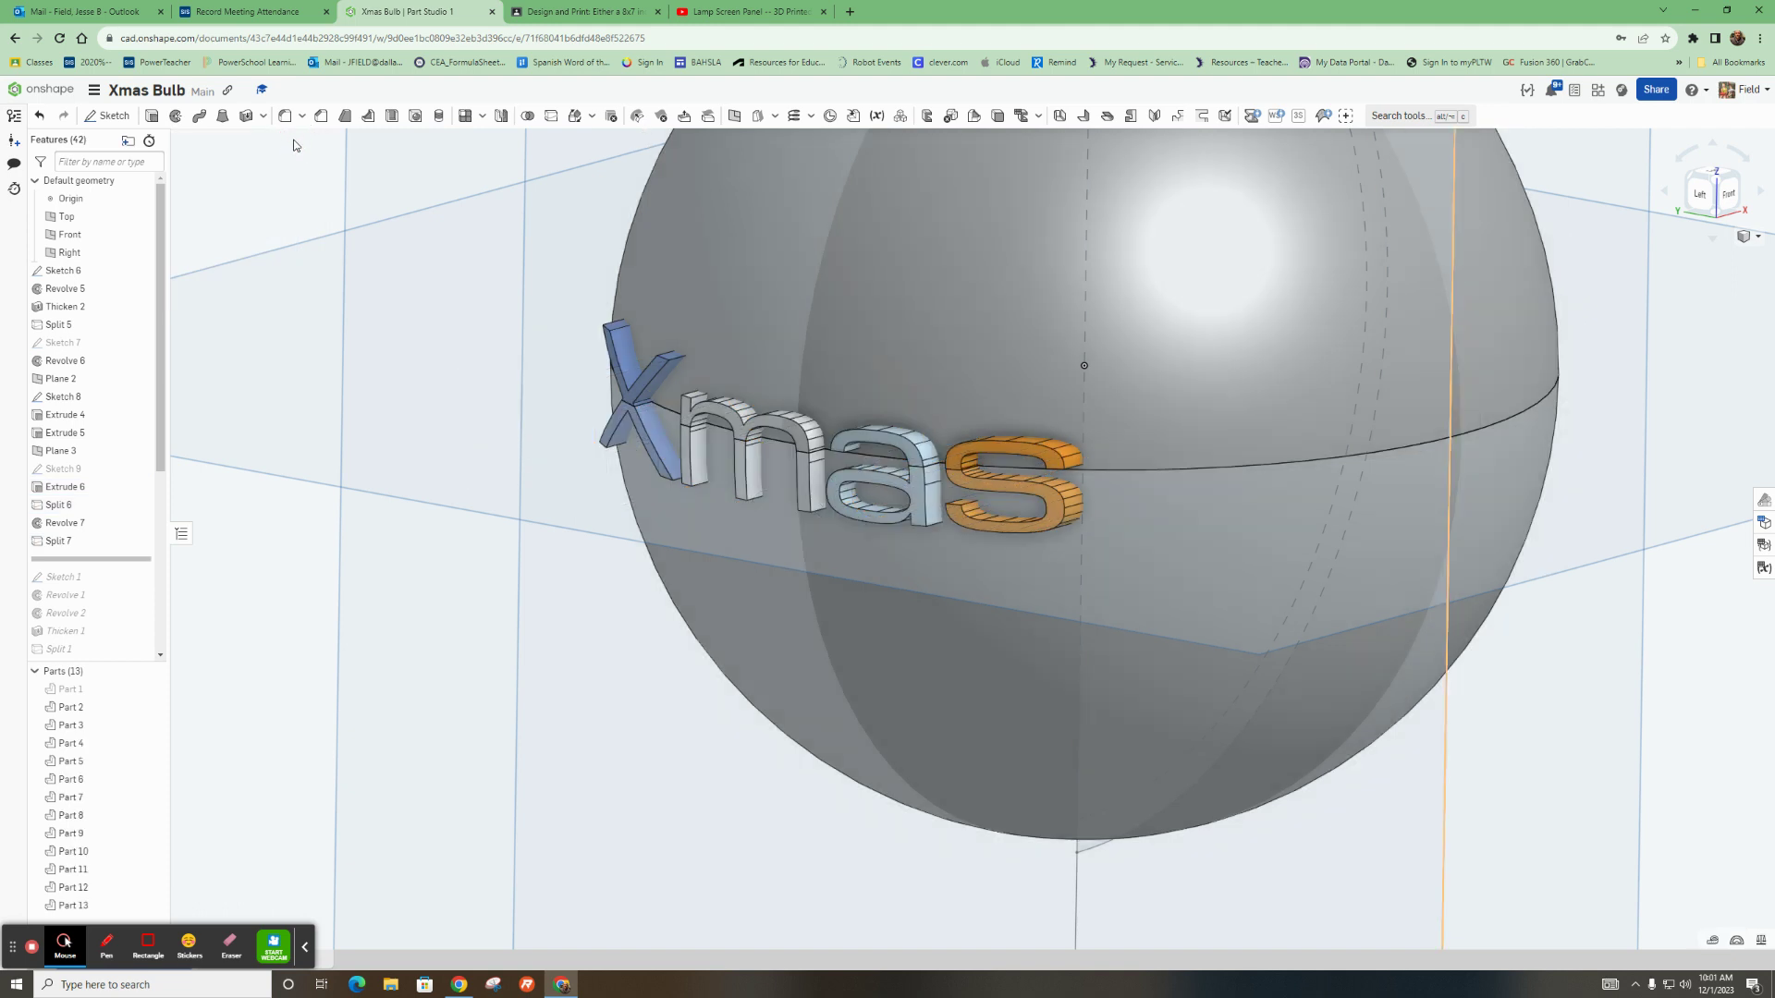
Union the upper halves of the "Xmas" letters with the upper bulb half
mouse_move(845, 552)
right_mouse_down()
mouse_move(895, 543)
mouse_move(895, 567)
mouse_move(857, 580)
right_mouse_up()
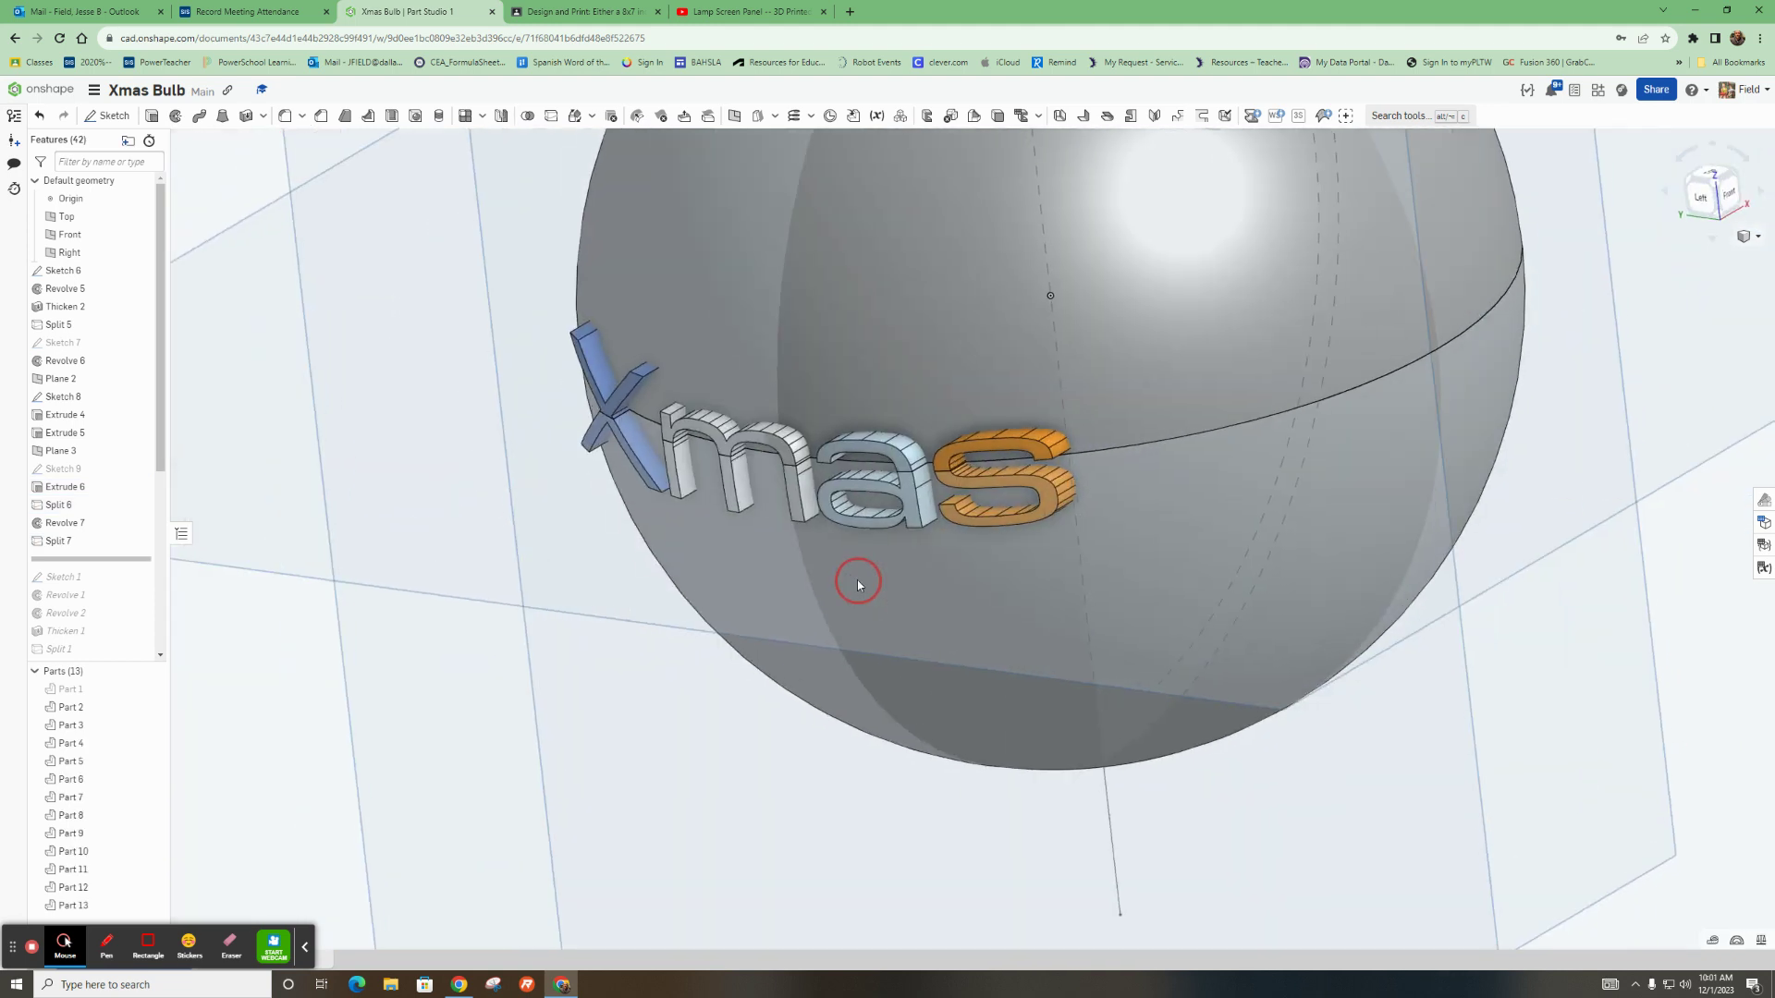
left_click(526, 116)
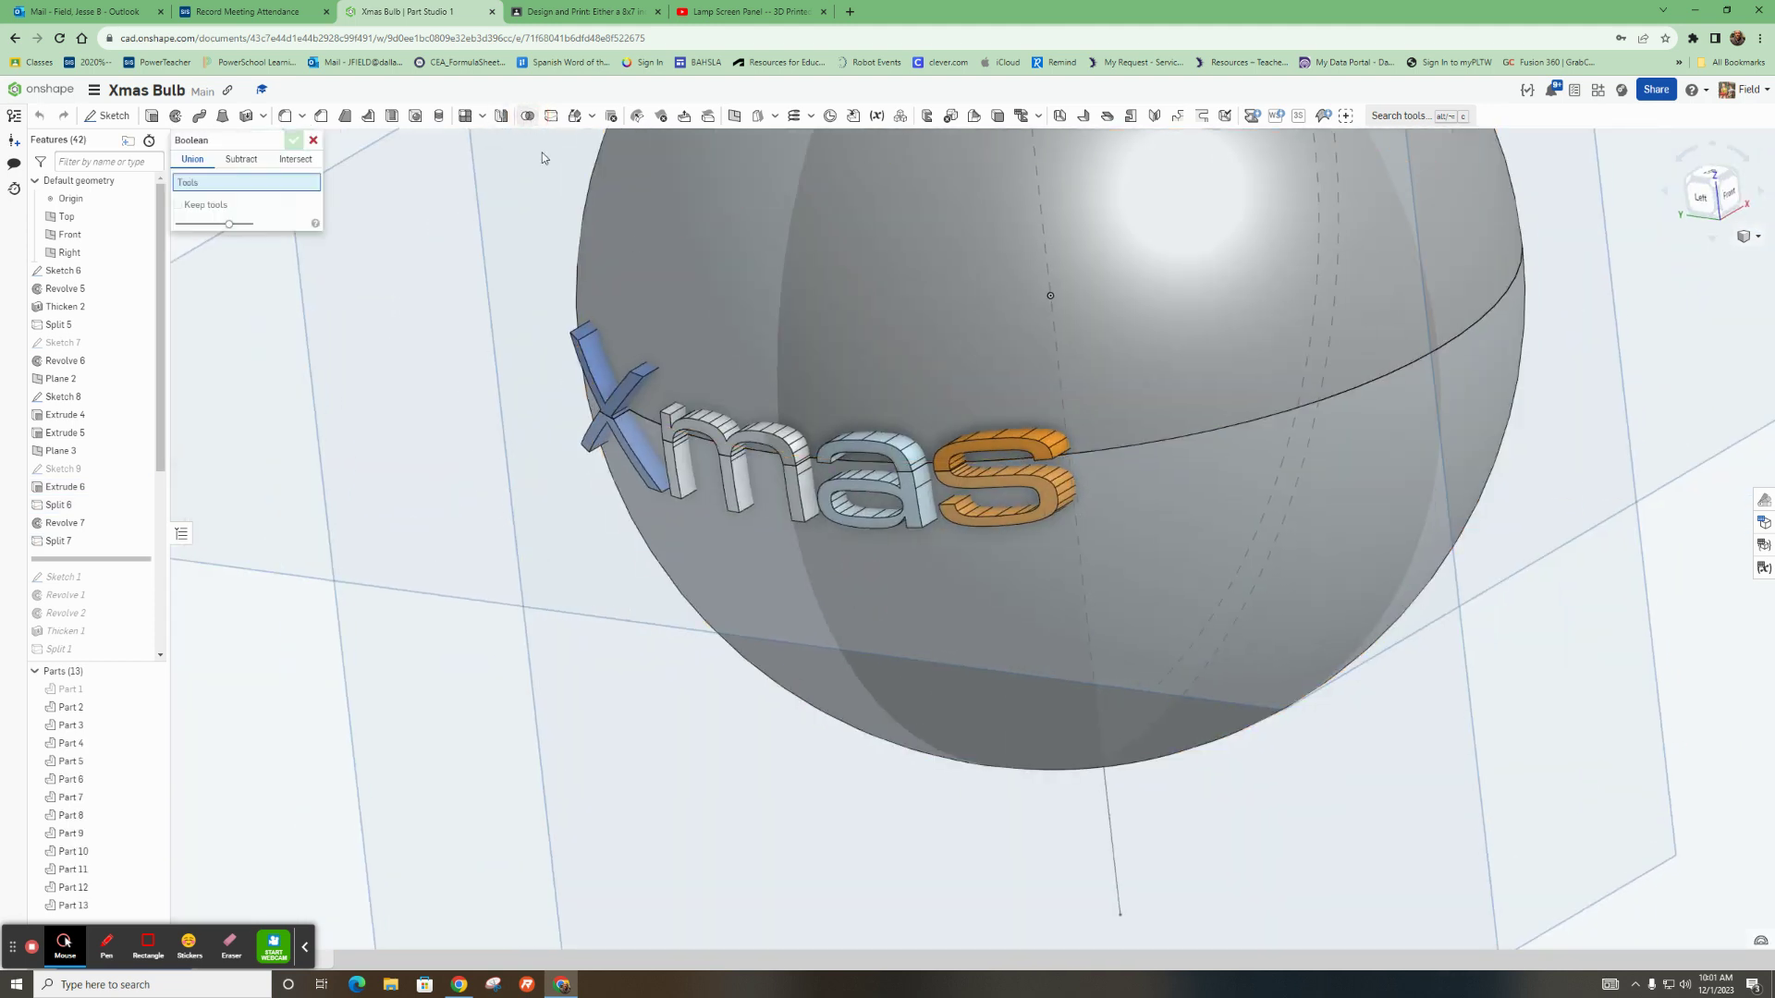
left_click(736, 302)
left_click(627, 387)
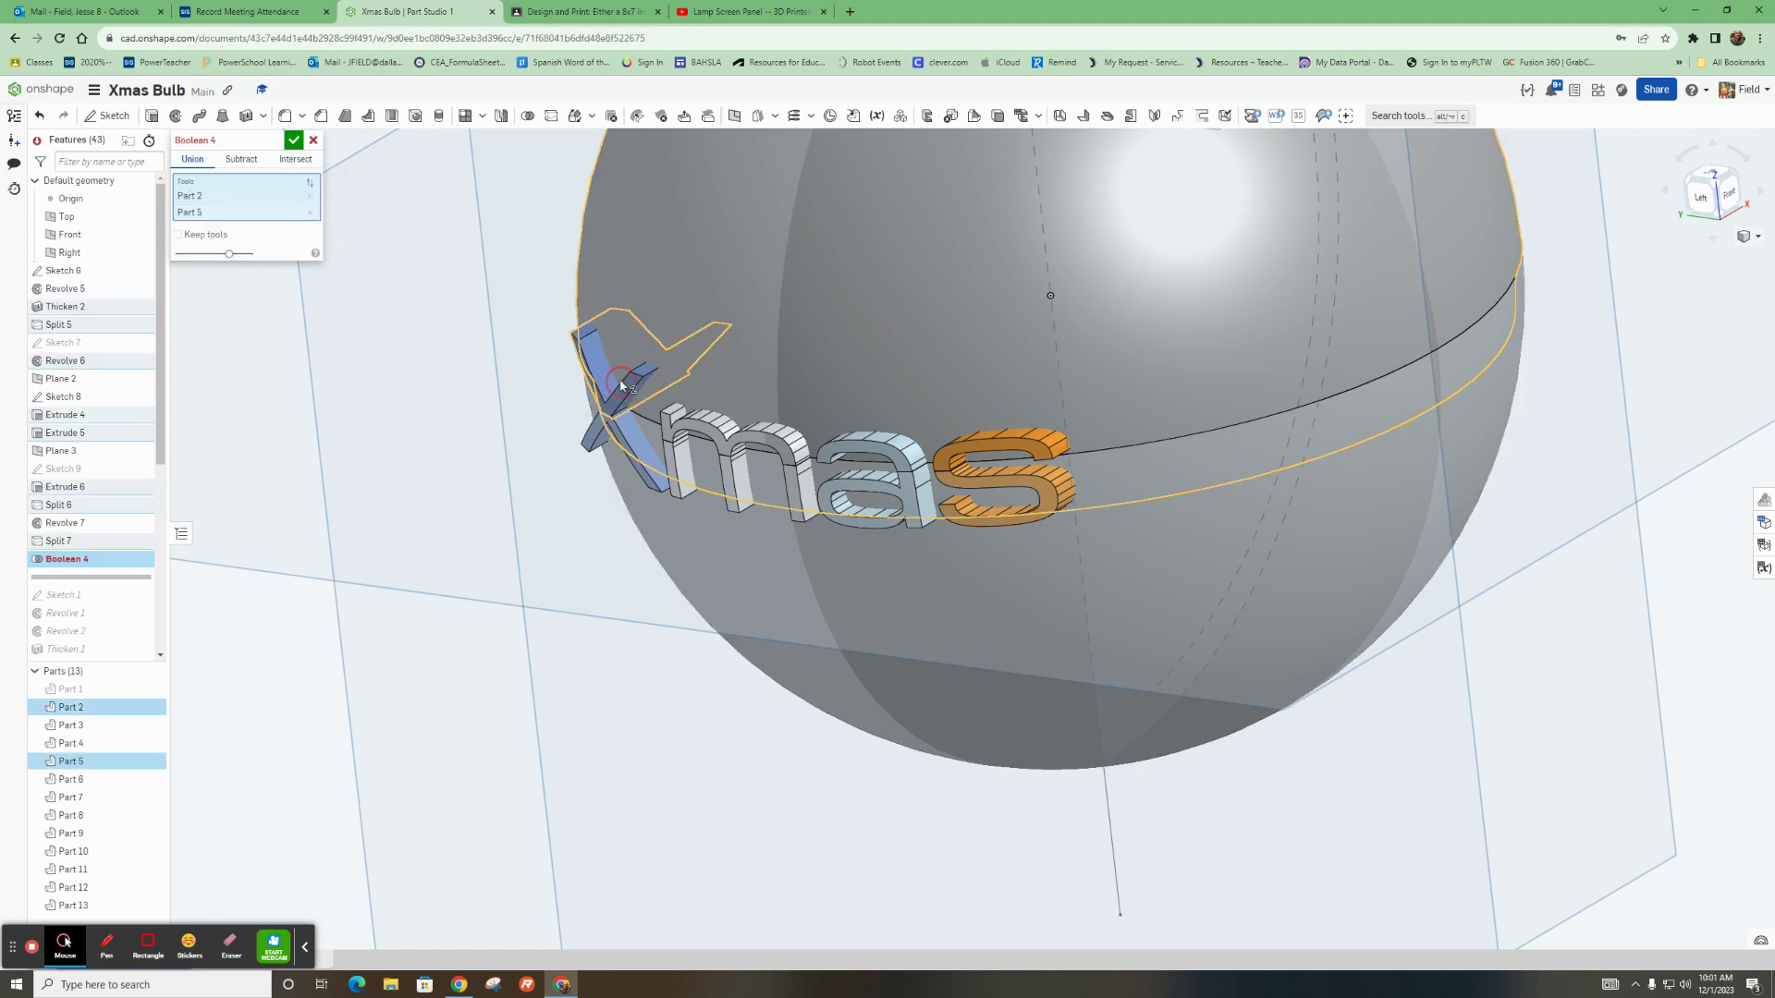
left_click(712, 435)
left_click(855, 453)
left_click(1010, 452)
left_click(293, 139)
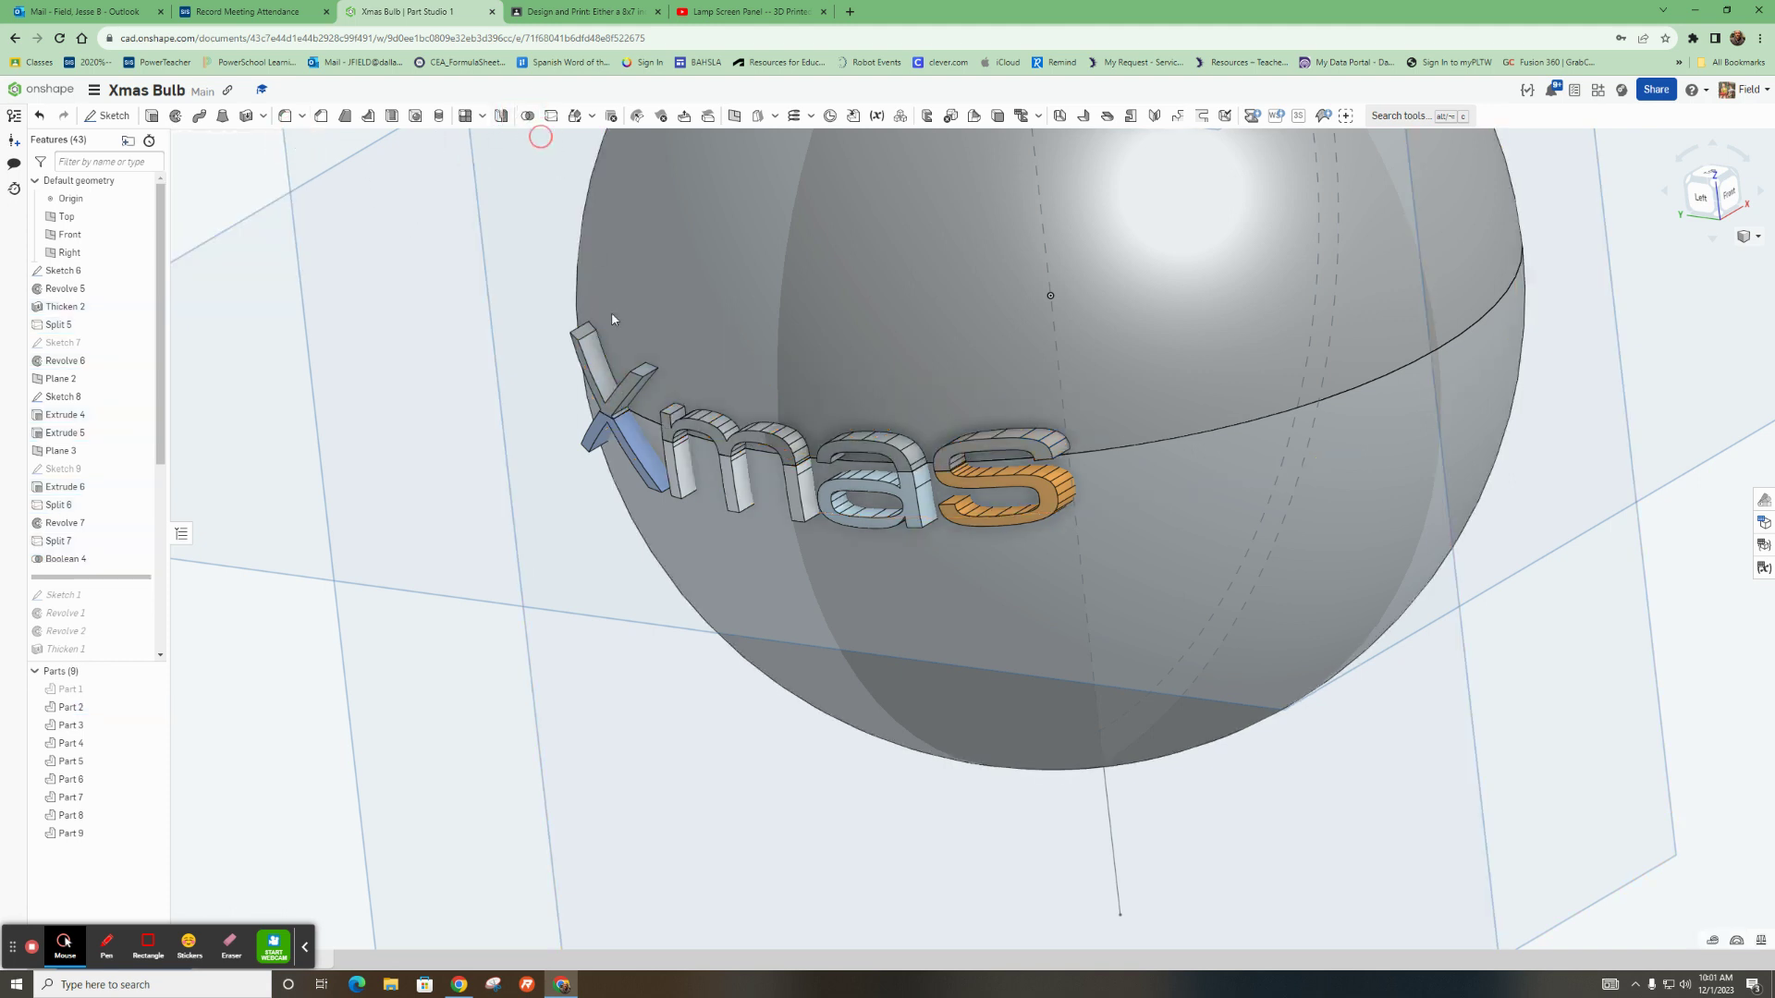
Union the lower pieces of the "Xmas" letters with the lower bulb half
left_click(527, 116)
left_click(692, 581)
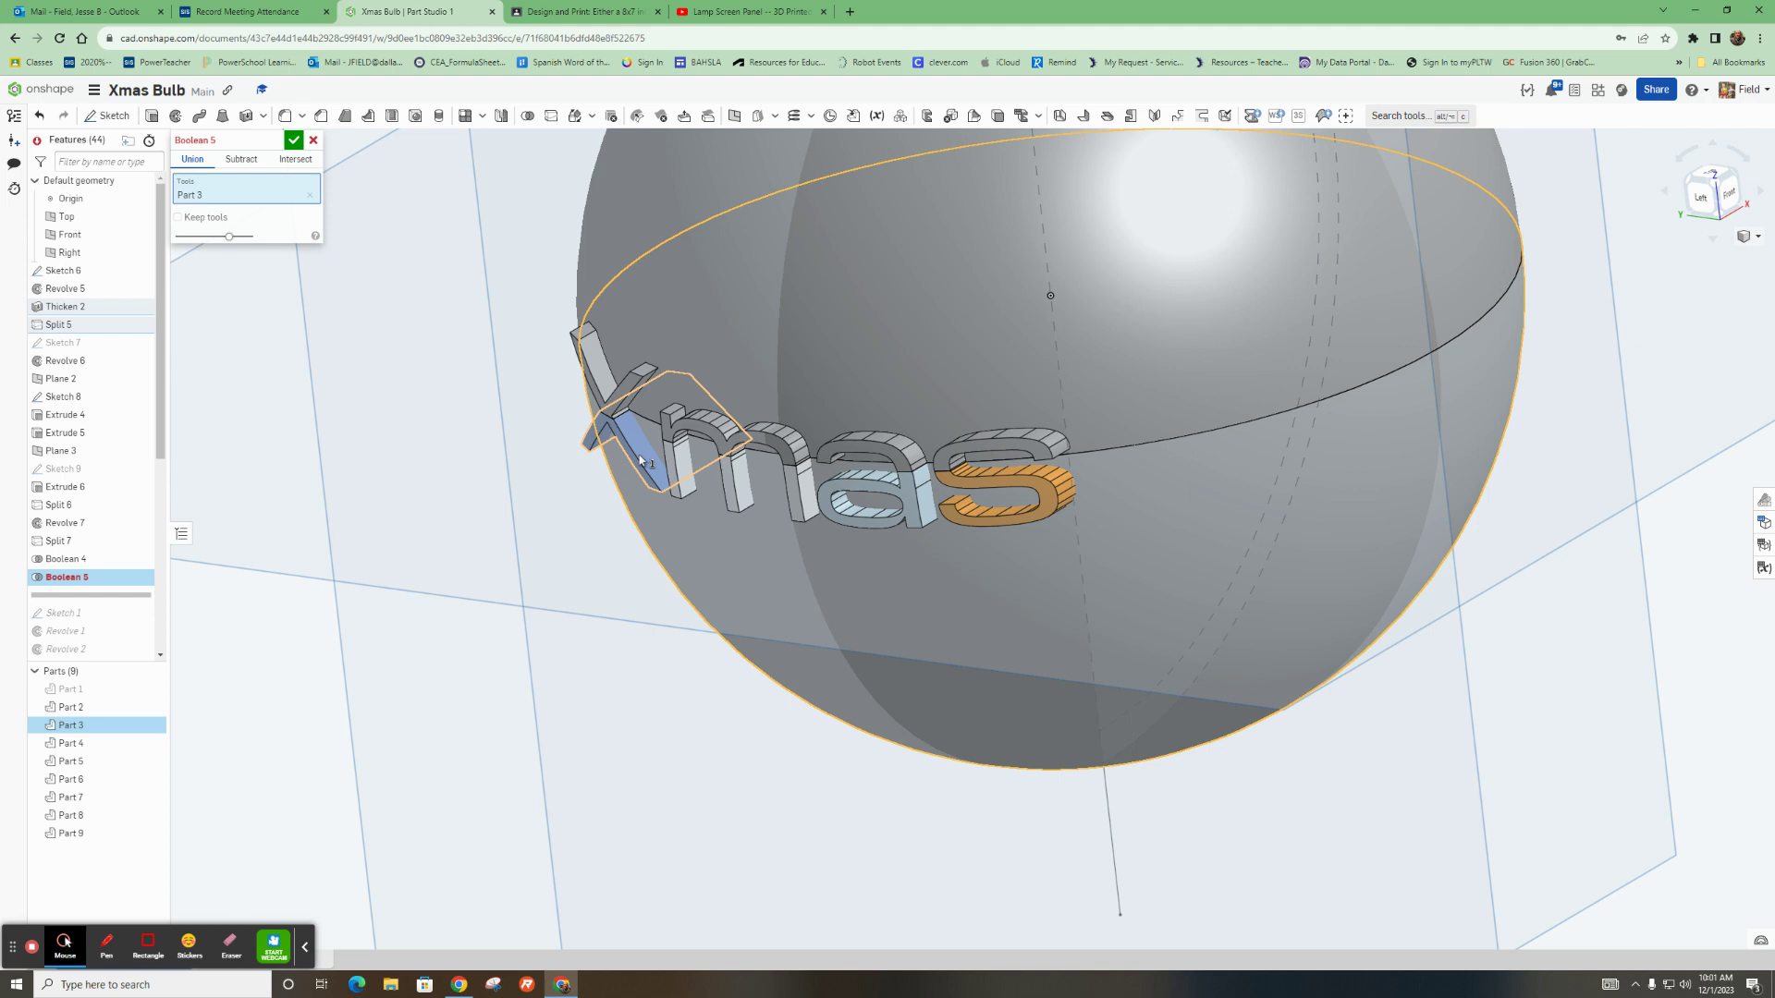
left_click(638, 453)
left_click(744, 496)
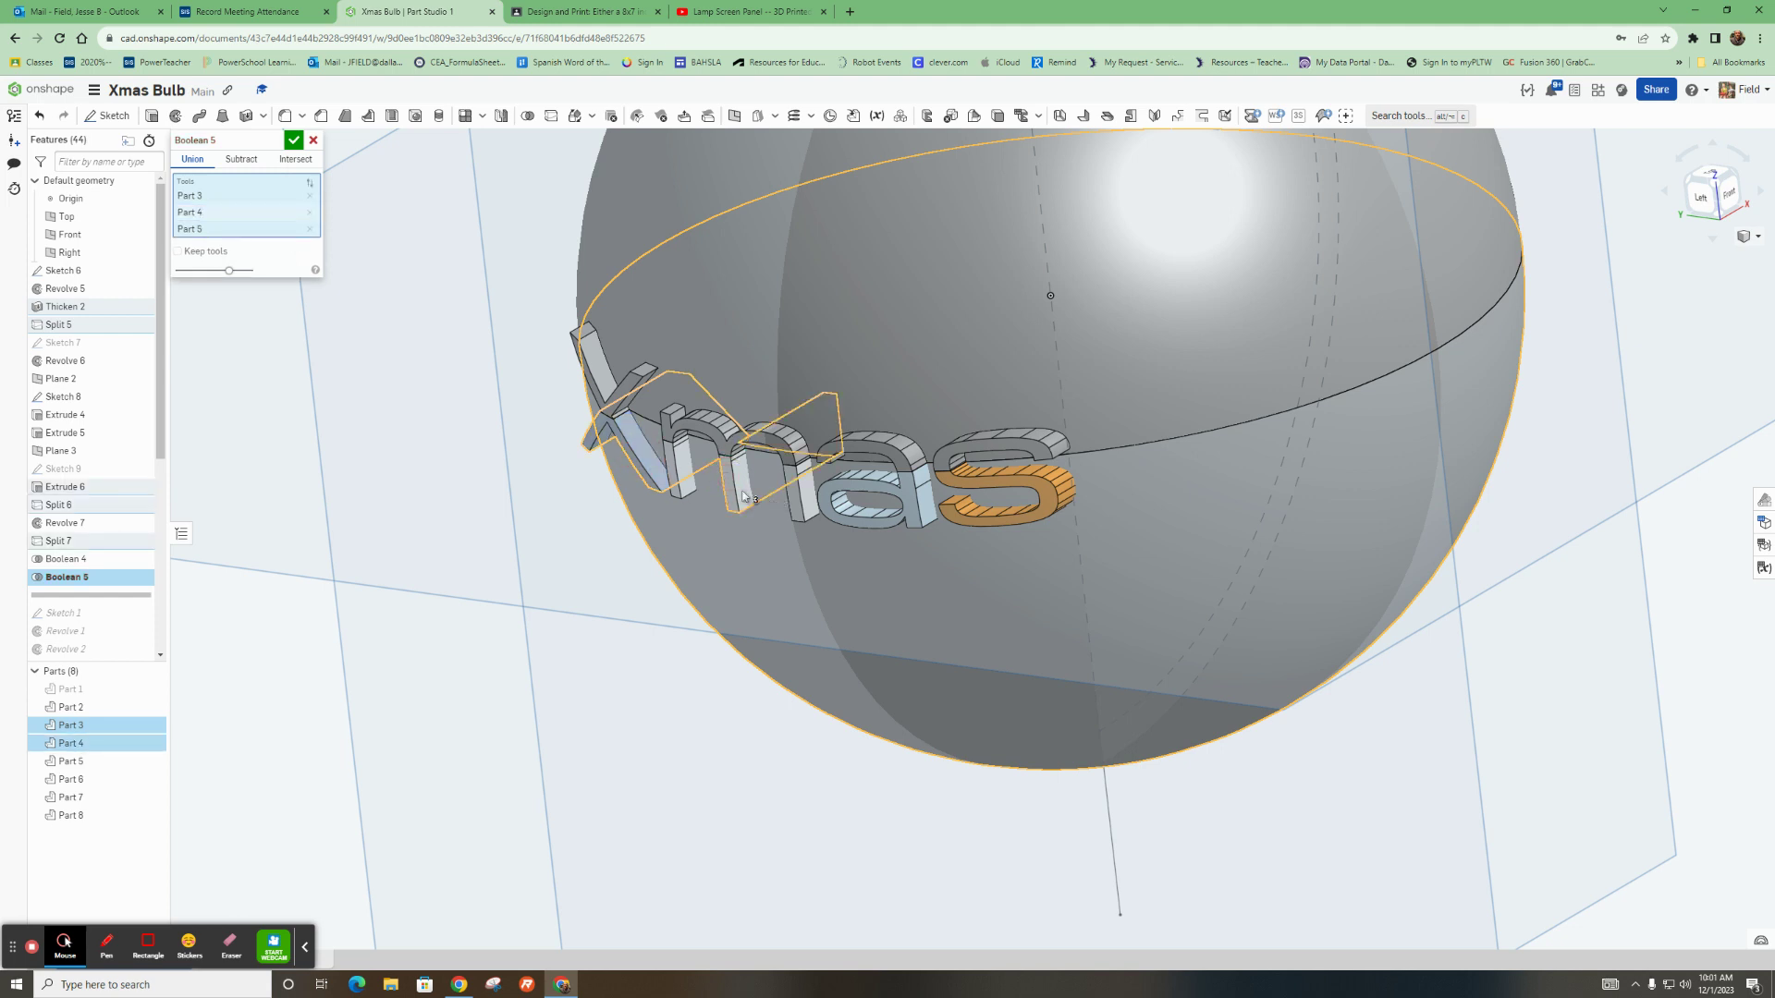
left_click(691, 480)
left_click(805, 502)
left_click(860, 504)
left_click(973, 519)
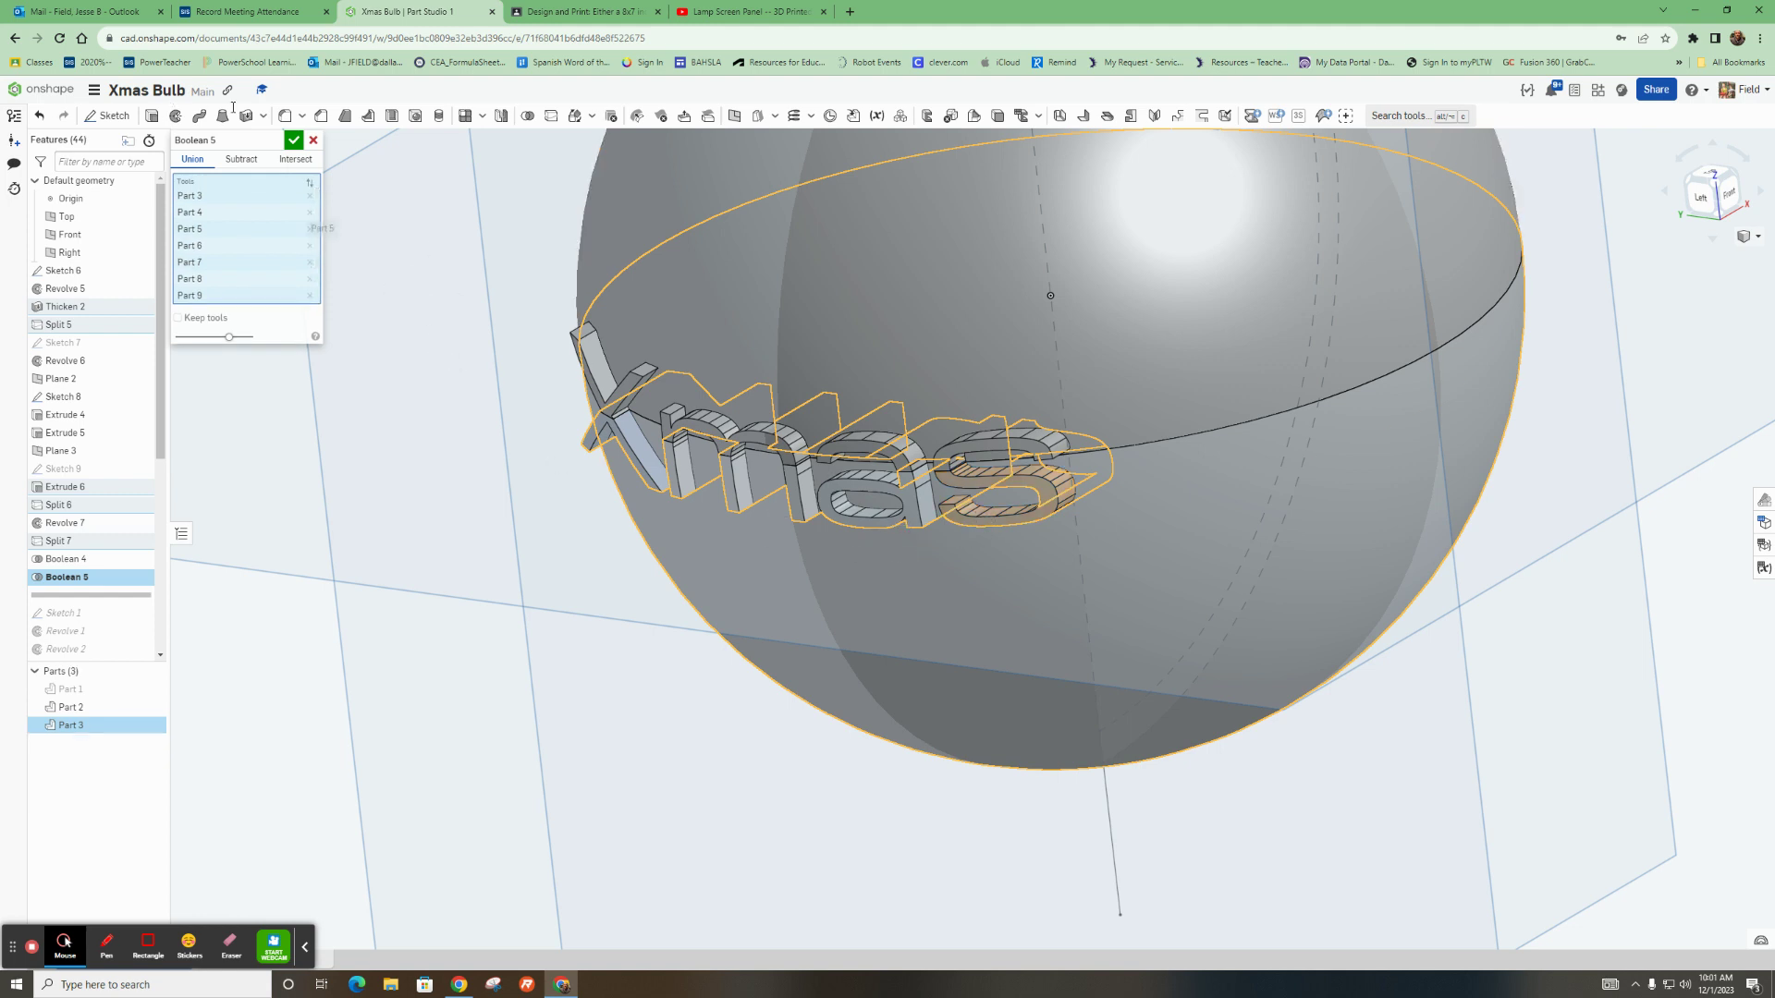
left_click(293, 139)
Hide the lower bulb half and examine the upper half's lettering from inside and outside
key("shift+3")
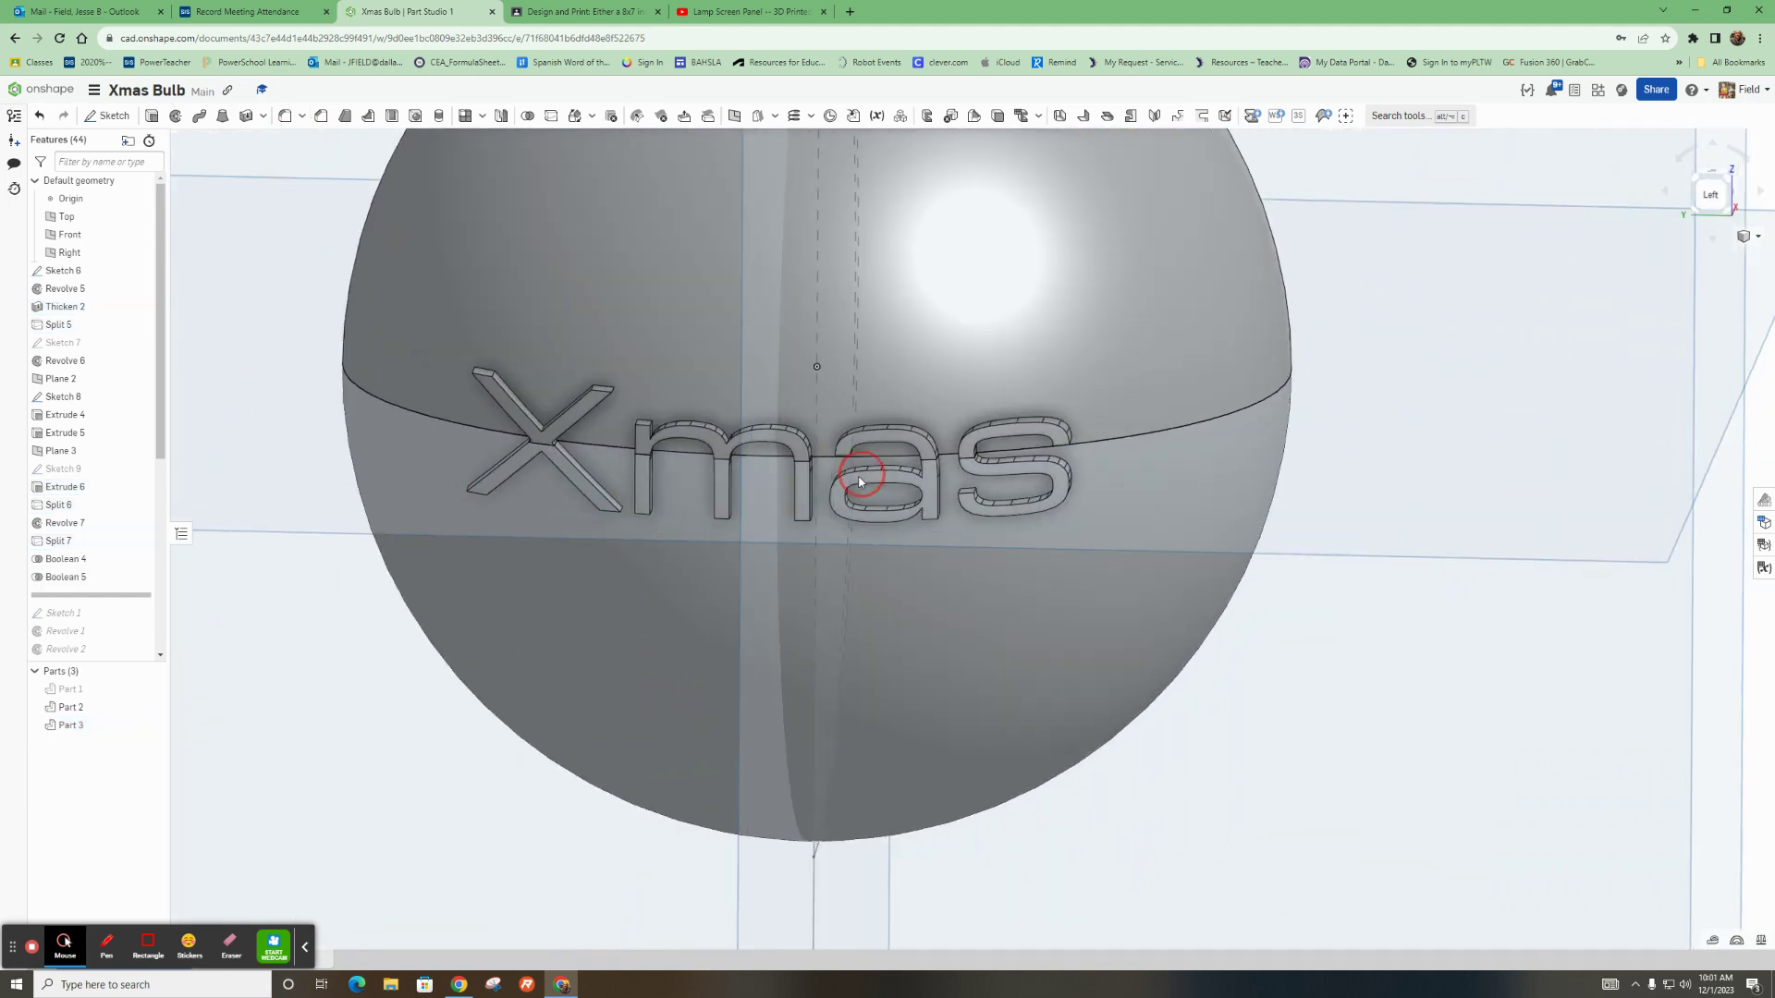
left_click(153, 707)
left_click(153, 707)
left_click(152, 726)
left_click(152, 726)
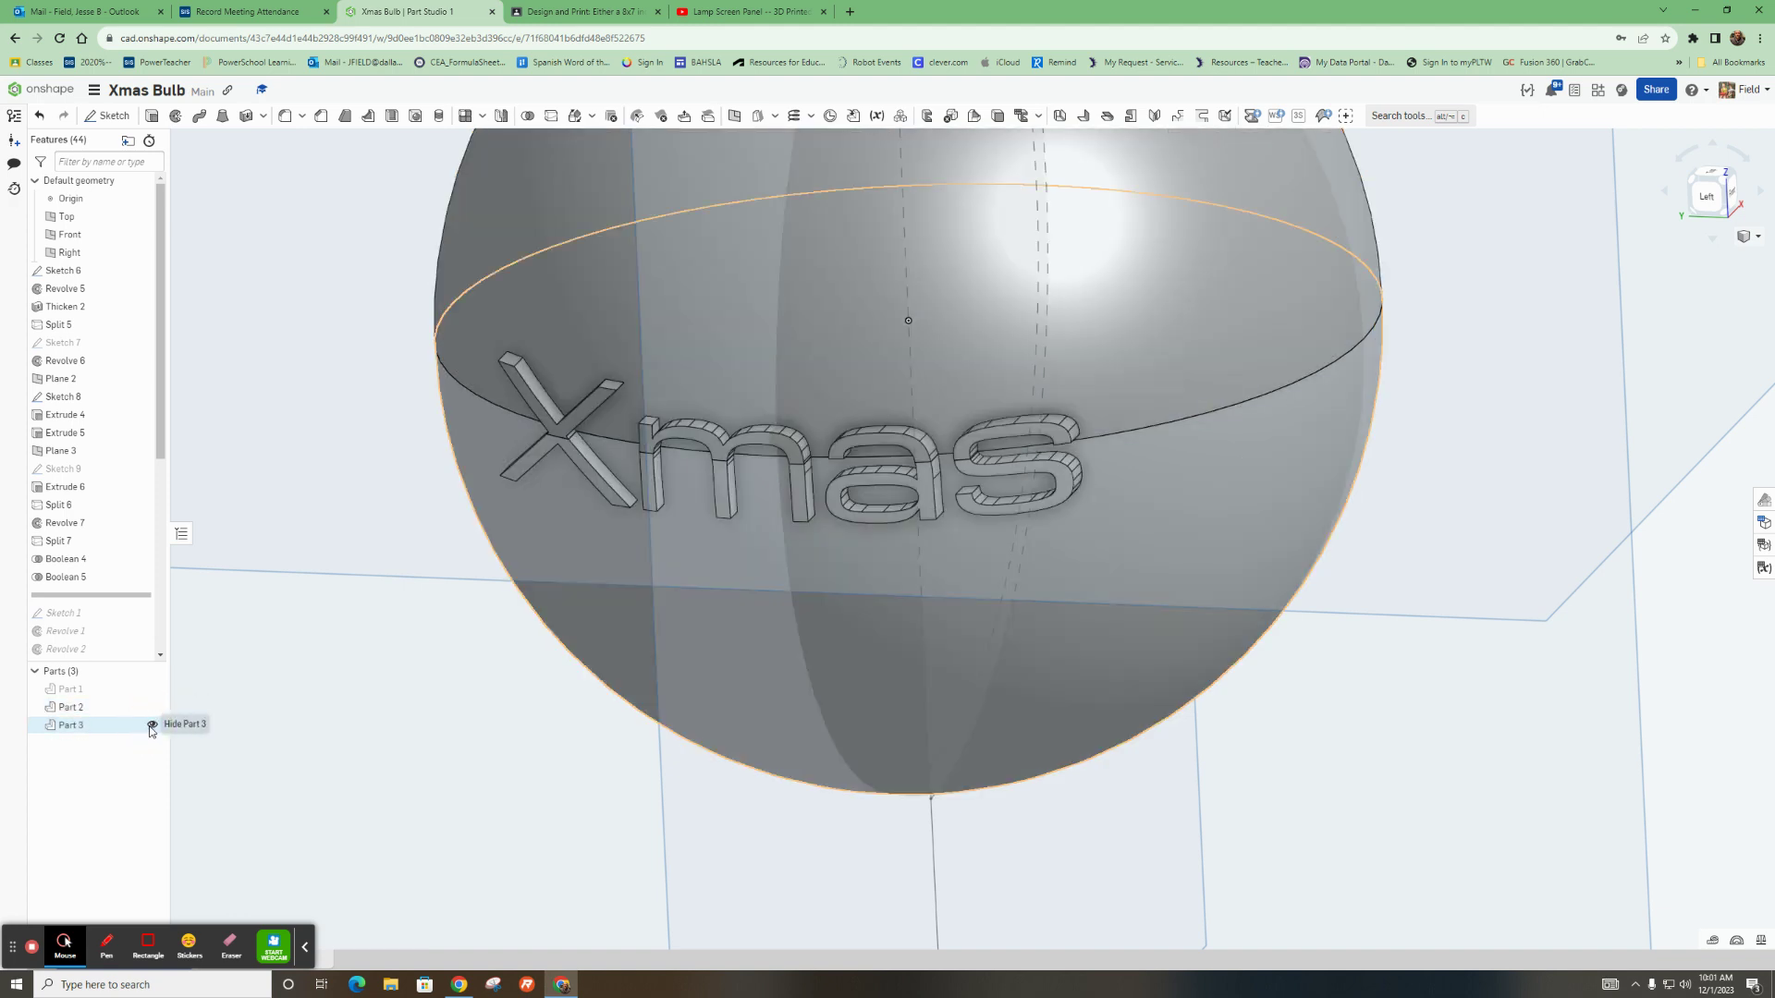
left_click(152, 727)
right_click_drag(563, 634, 448, 471)
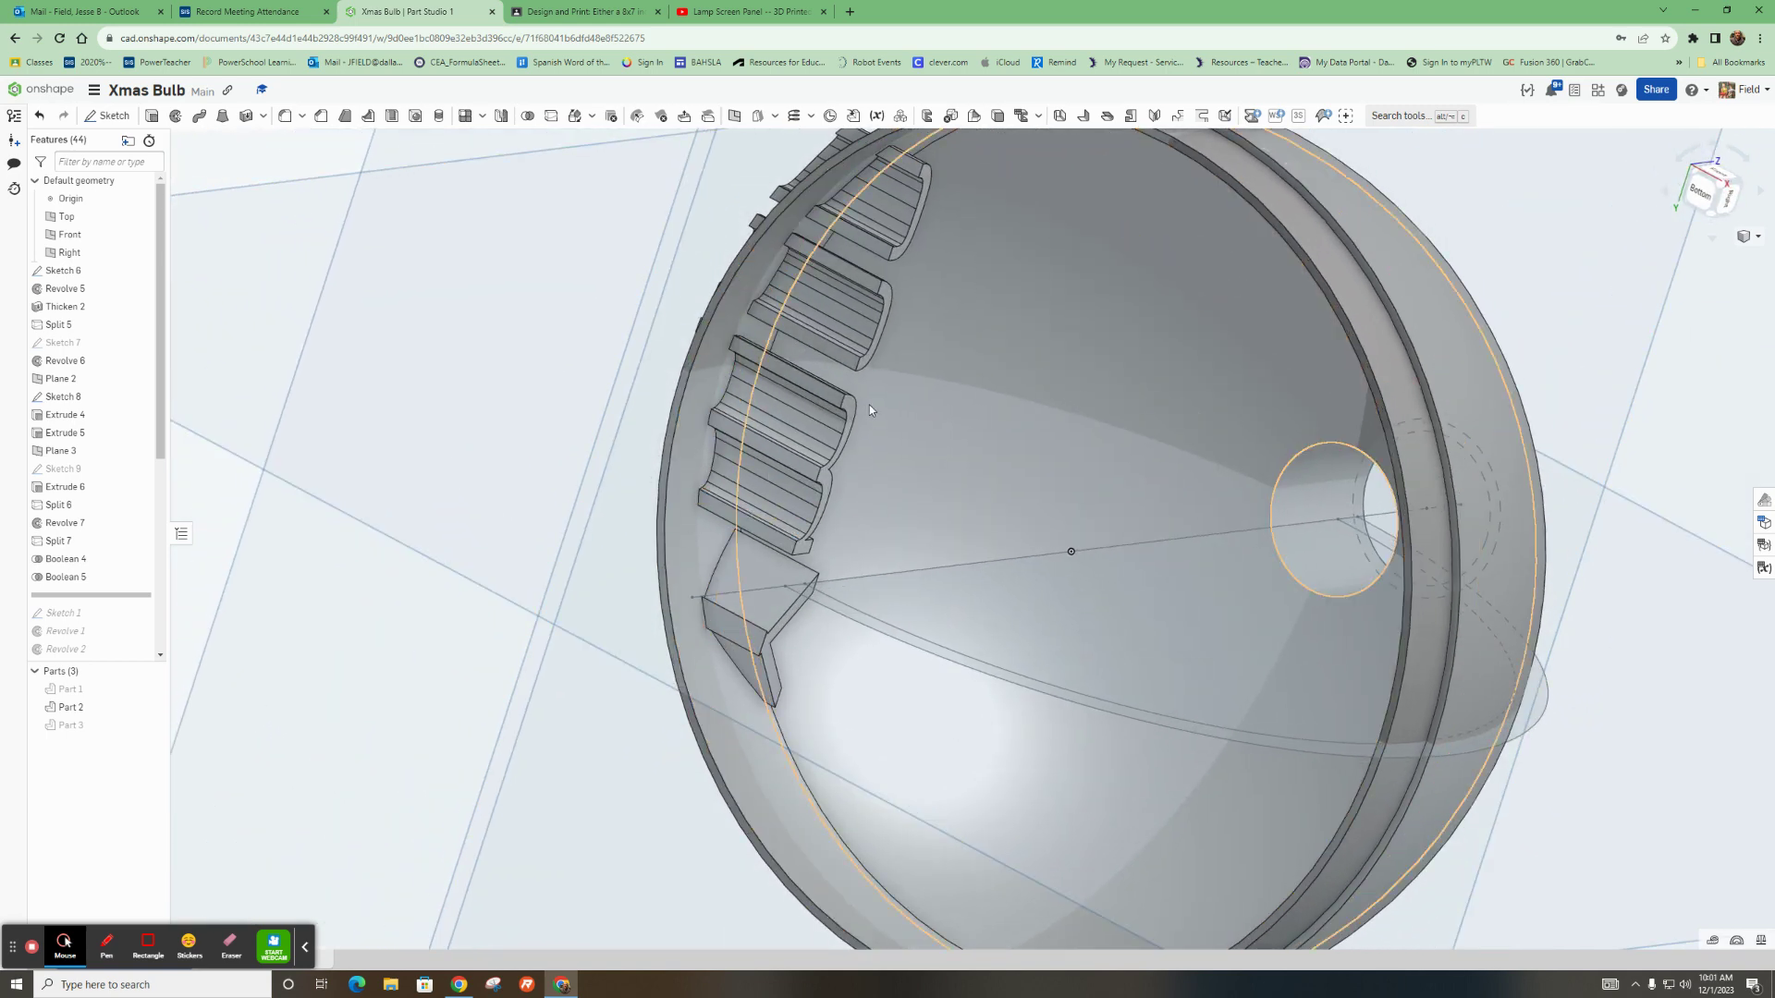
scroll(839, 505, "down", 3)
right_click_drag(833, 506, 767, 444)
right_click_drag(626, 525, 795, 525)
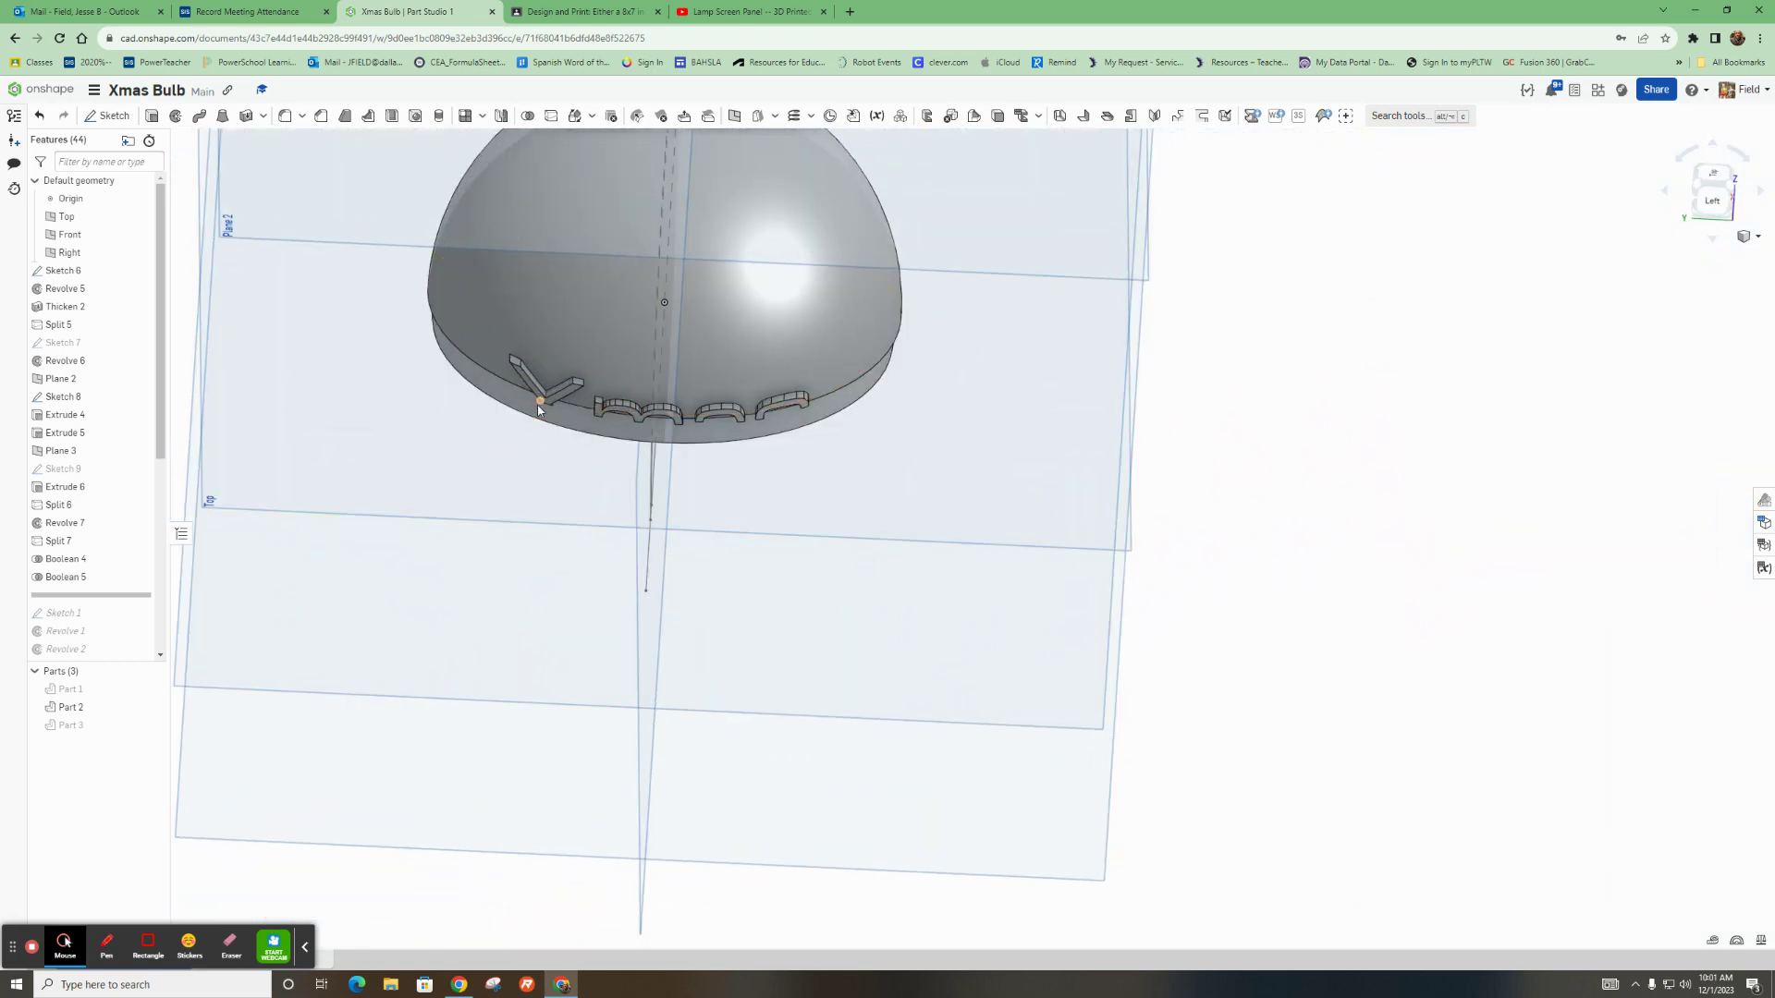
right_click_drag(658, 450, 721, 463)
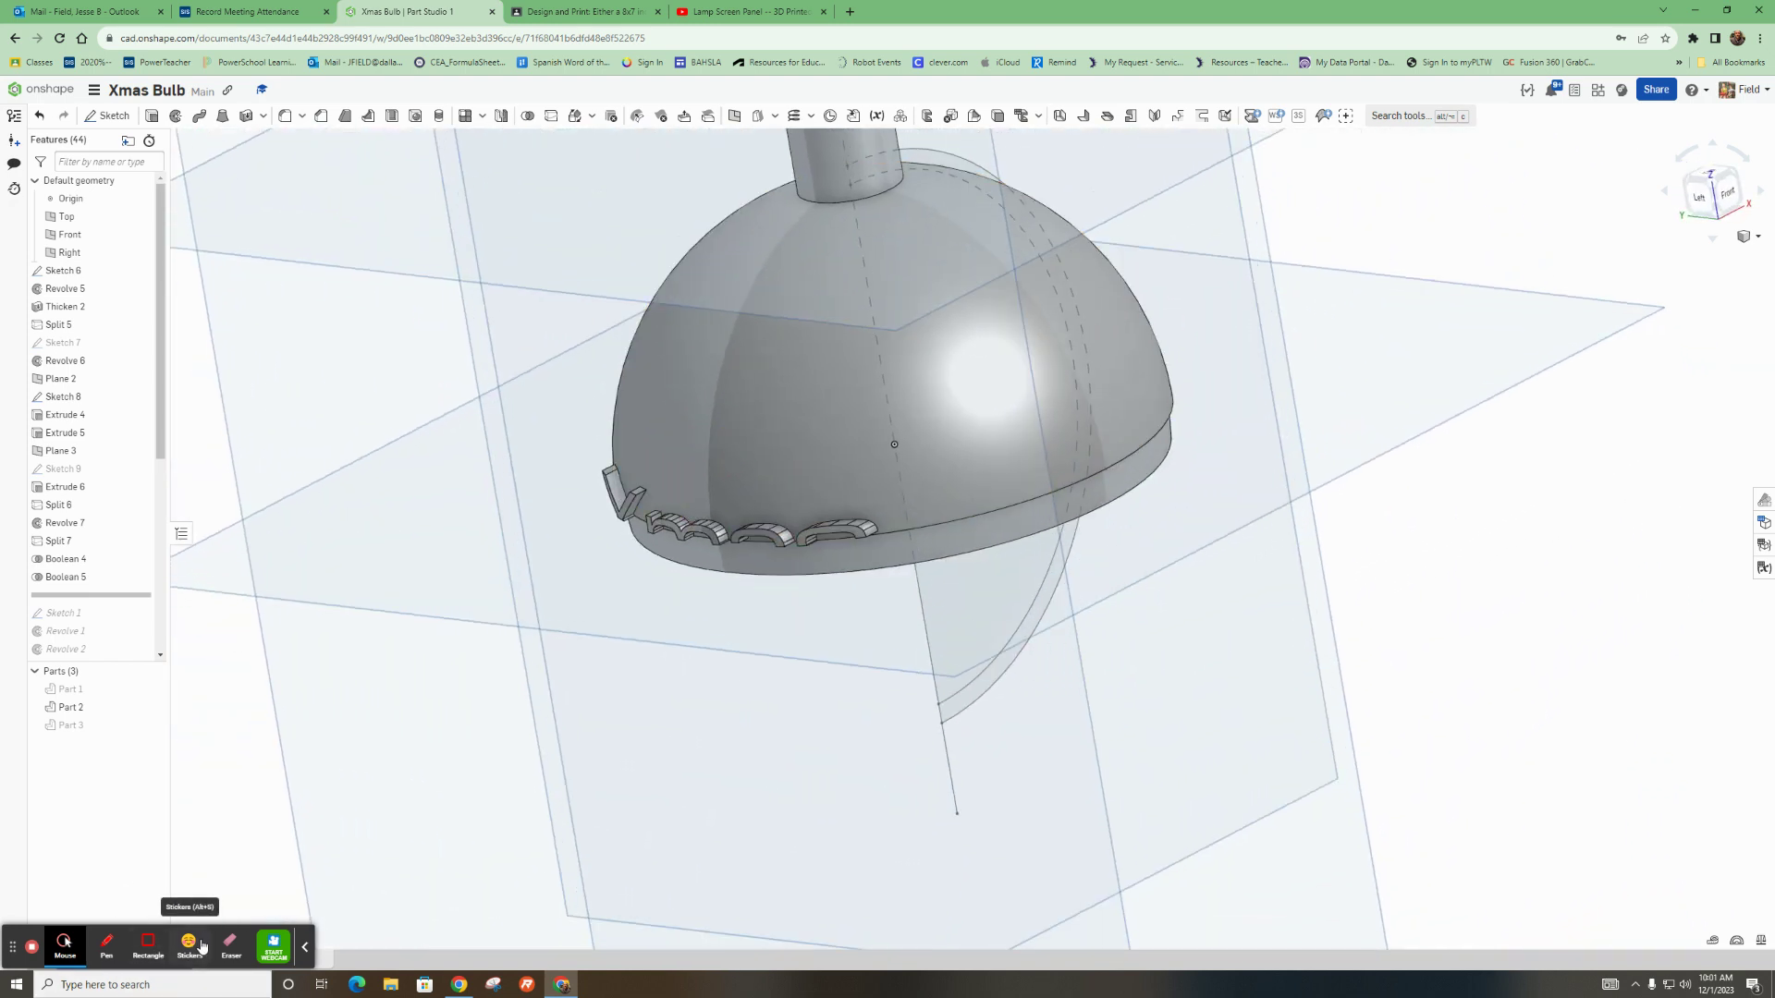